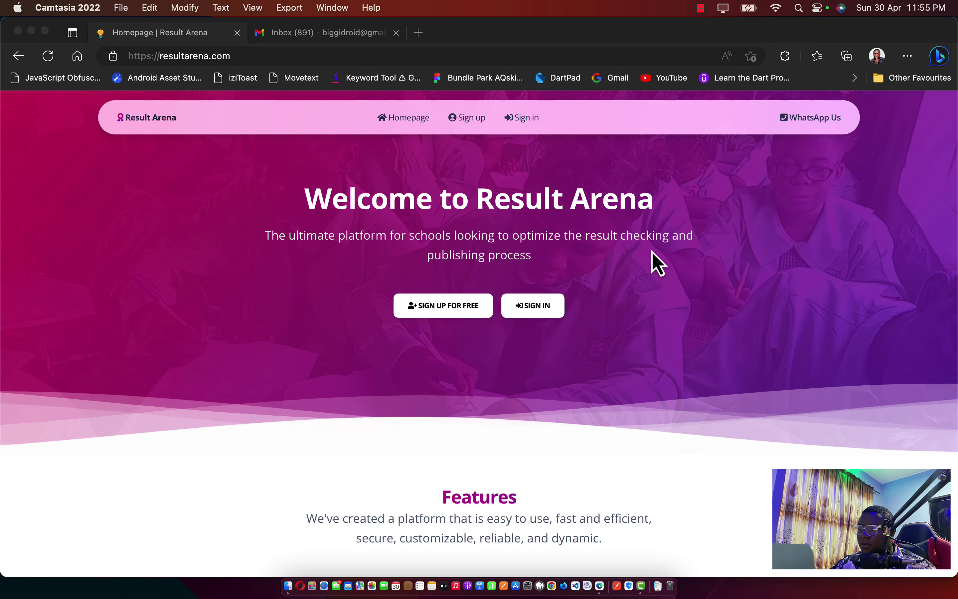
Open the Result Arena sign-up form and enter the first name.
left_click(626, 267)
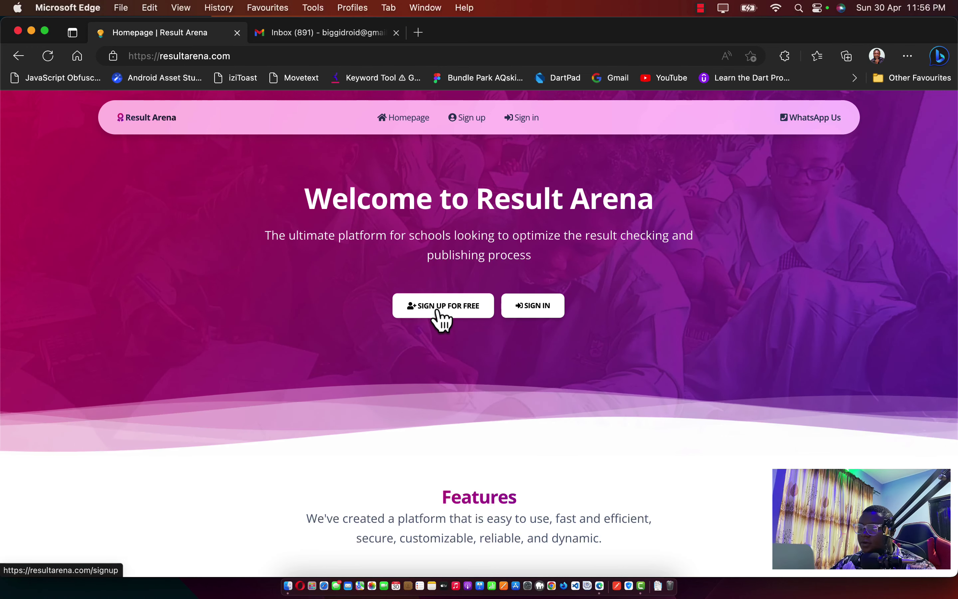
left_click(450, 312)
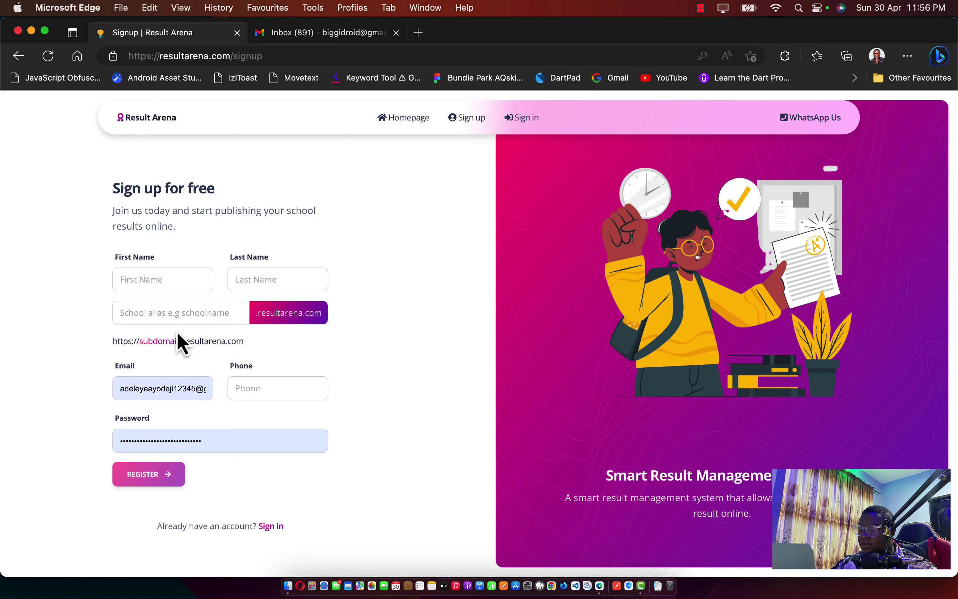
left_click(157, 284)
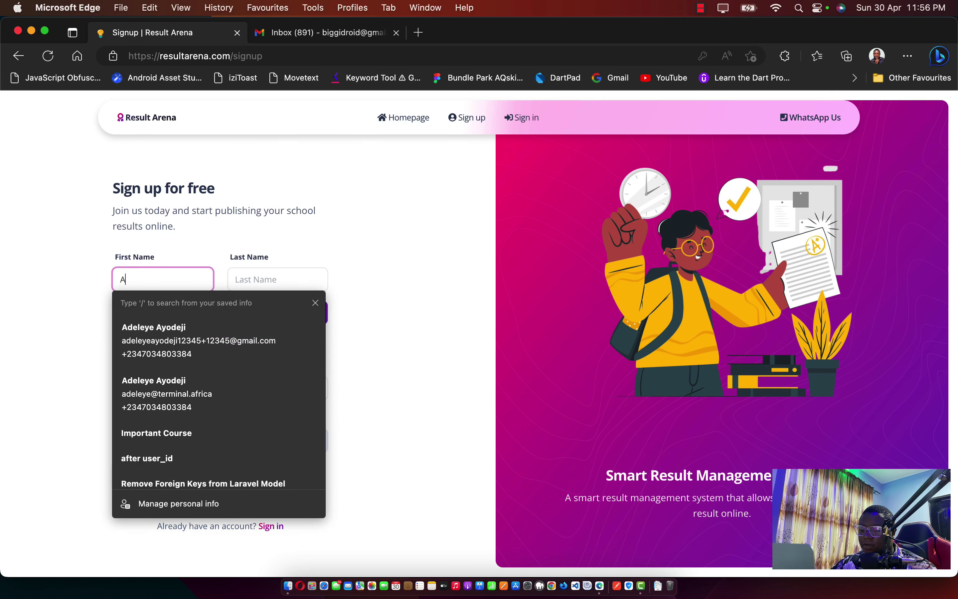
Enter the last name and a school alias that shows as Available.
left_click(239, 277)
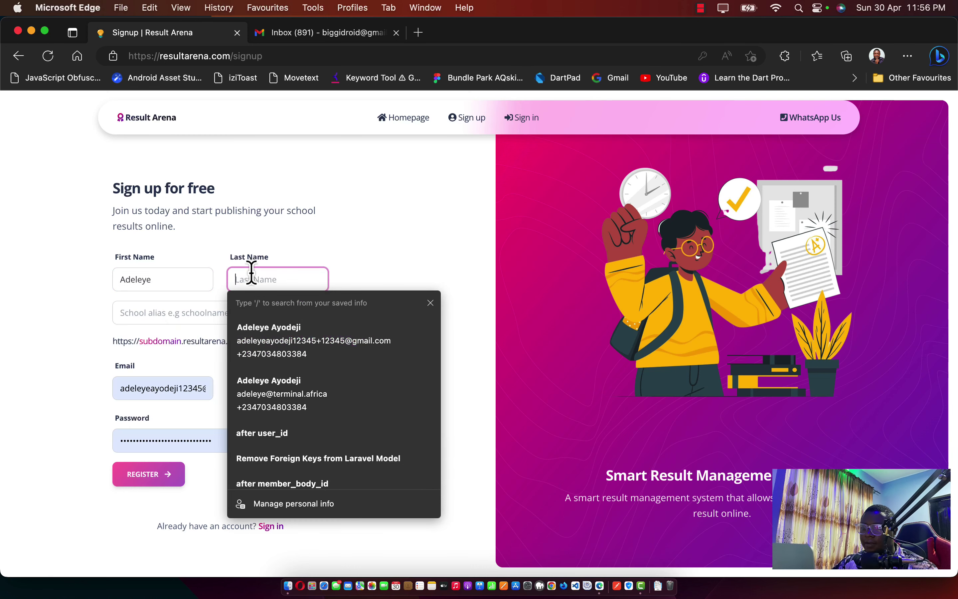
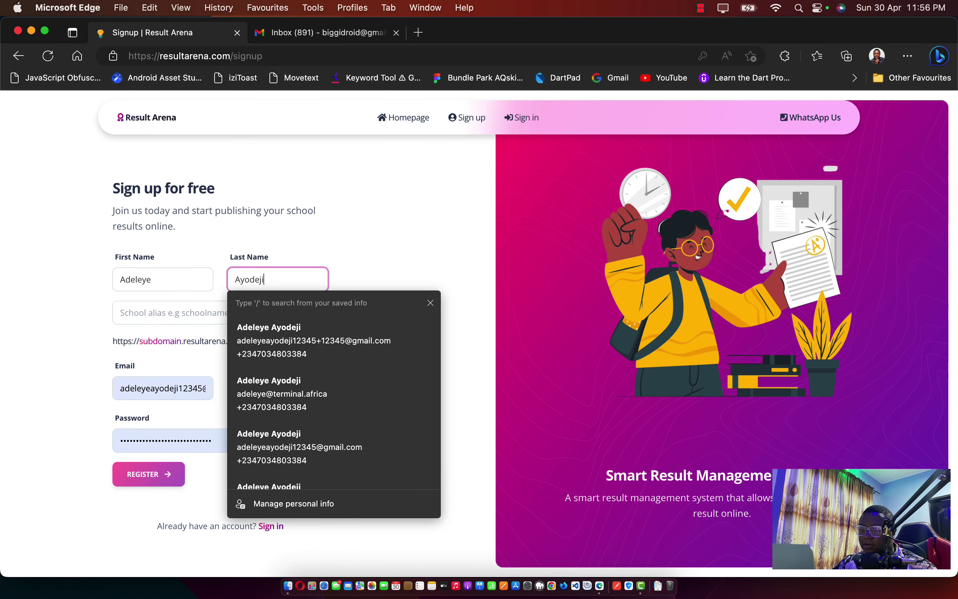
left_click(151, 313)
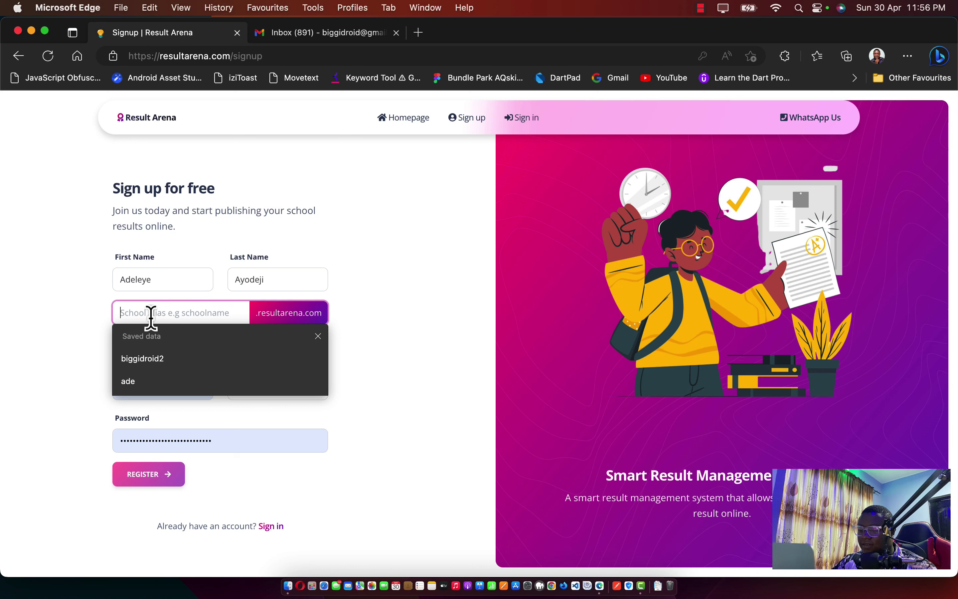
type("adeleye")
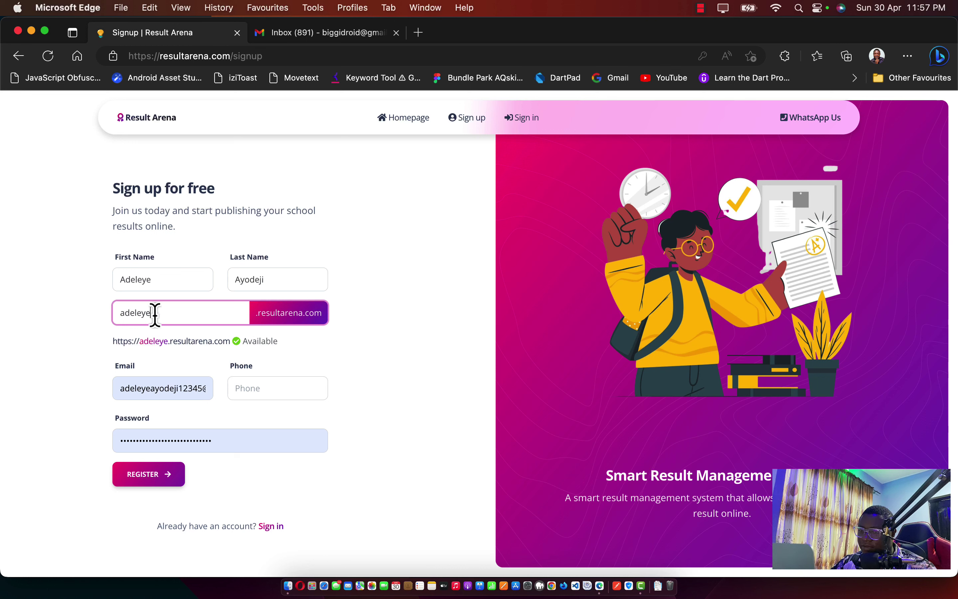
left_click_drag(154, 315, 111, 325)
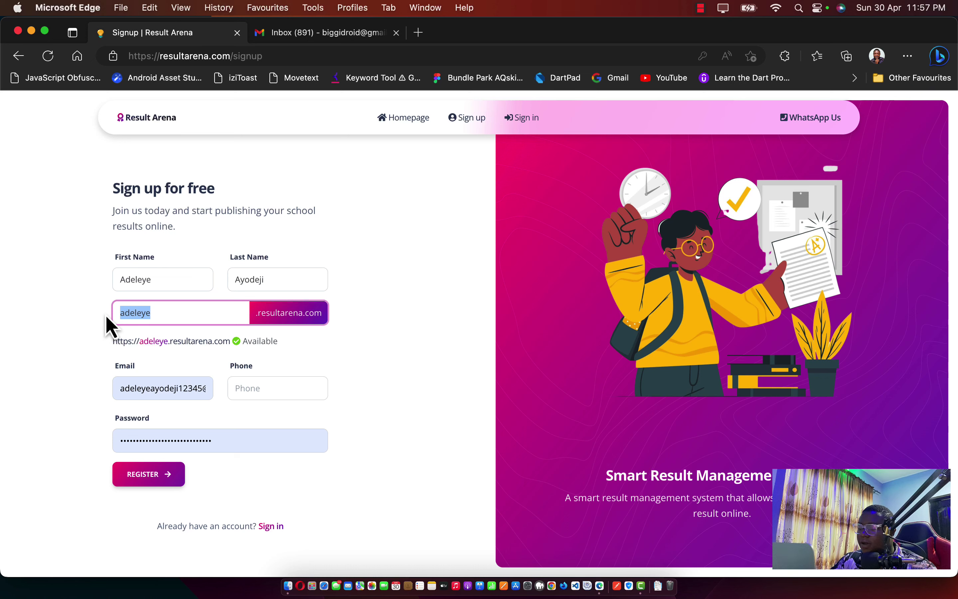
type("sub")
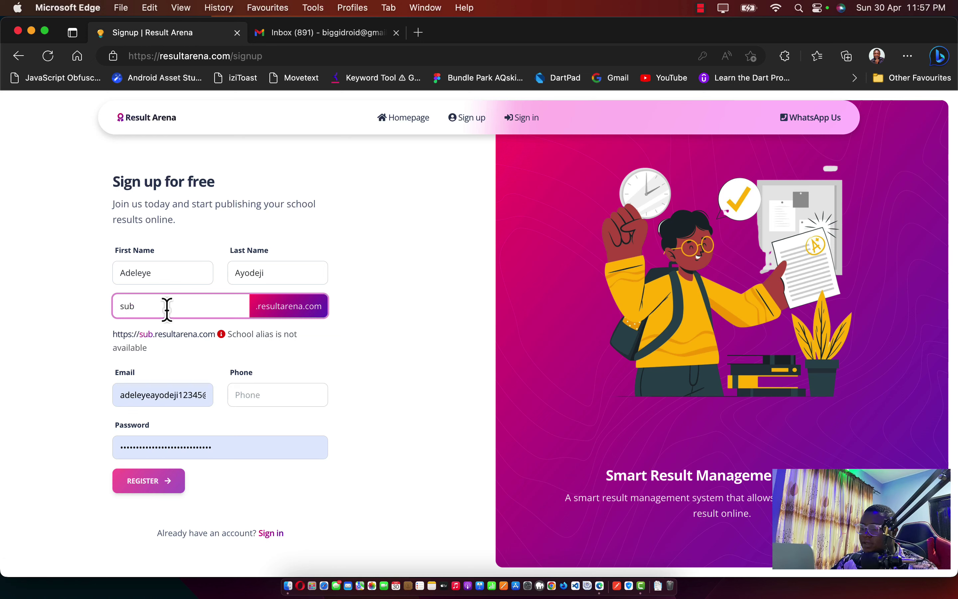
key("BackSpace")
key("BackSpace")
key("BackSpace")
type("biggi")
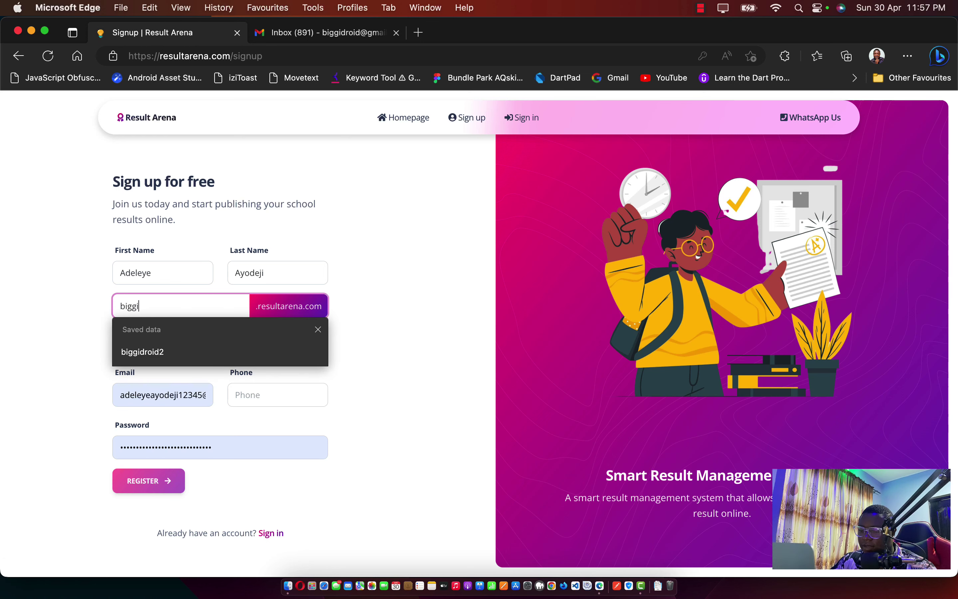
left_click(171, 353)
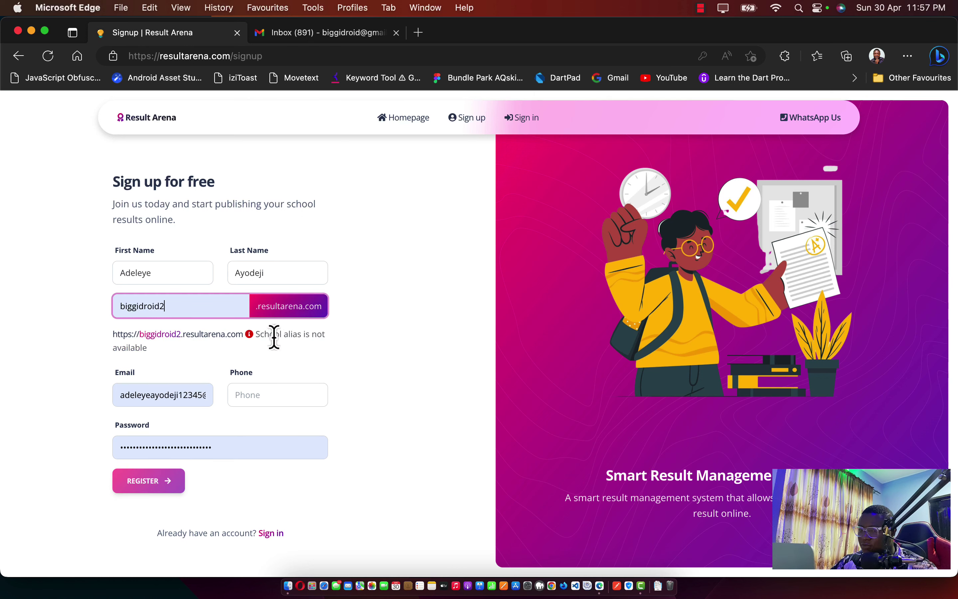
left_click_drag(177, 305, 117, 307)
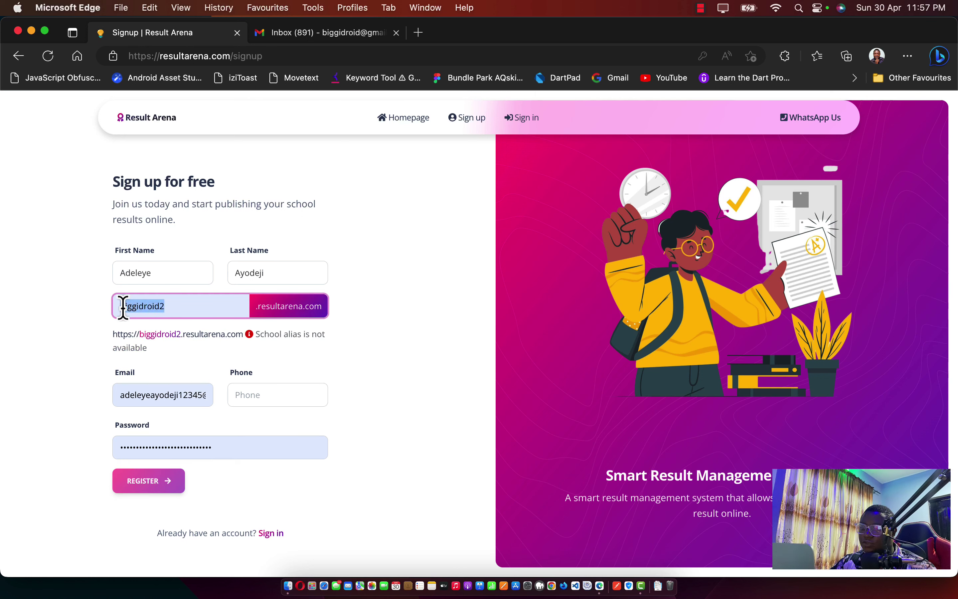
key("BackSpace")
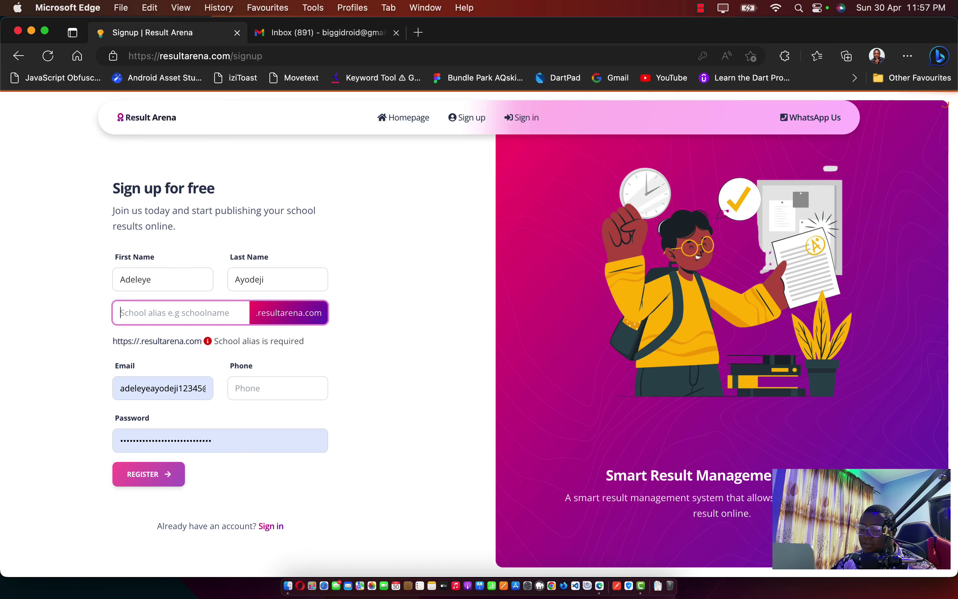
type("adeleye")
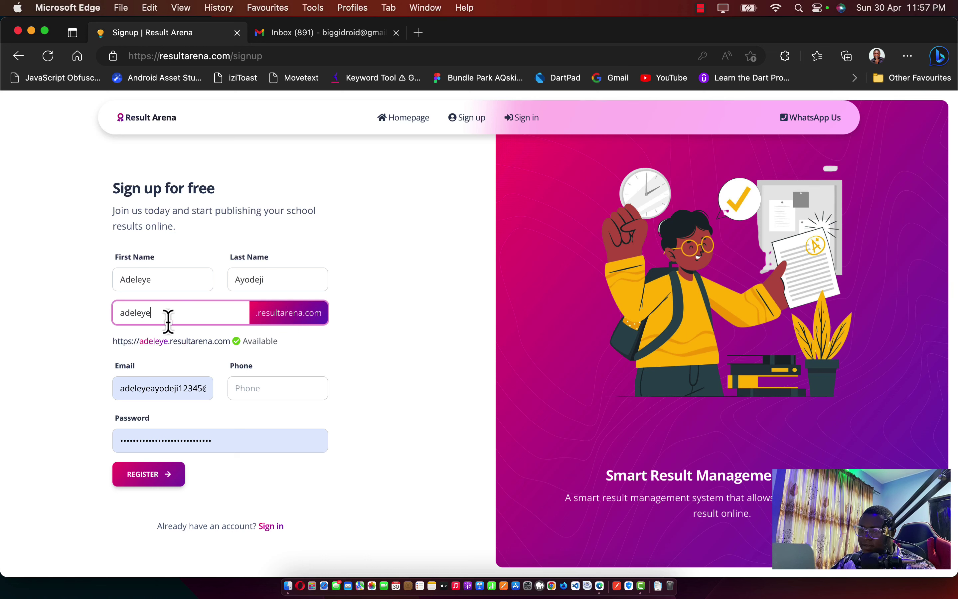
Replace the sign-up e-mail with a saved address, adding +1 to it.
left_click(312, 359)
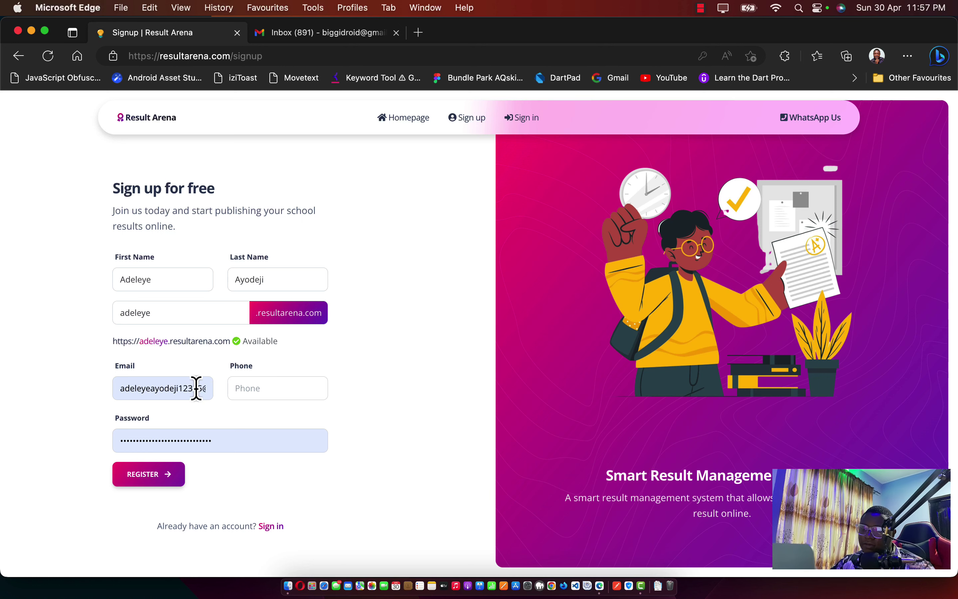
left_click(181, 389)
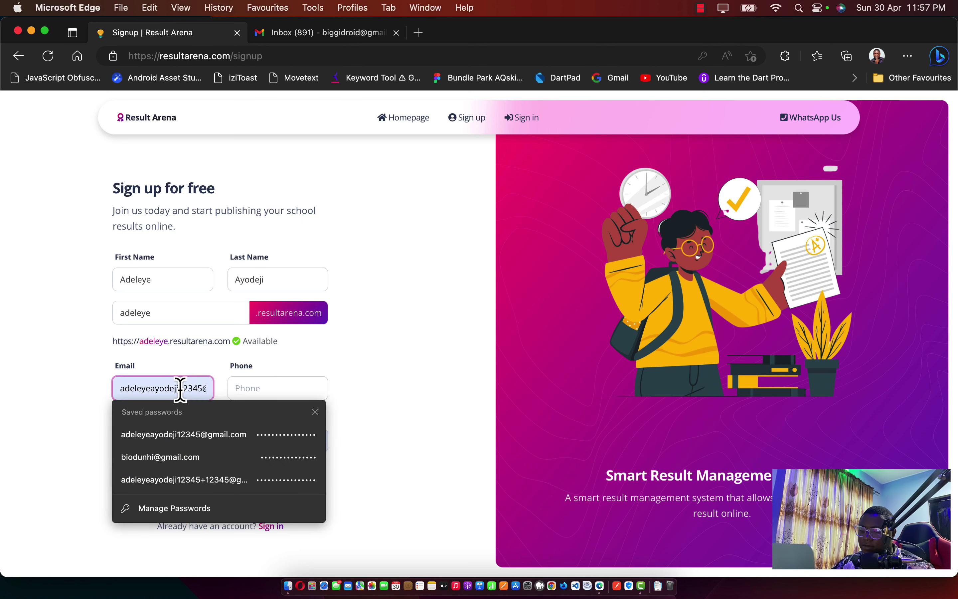
key("super+a")
key("BackSpace")
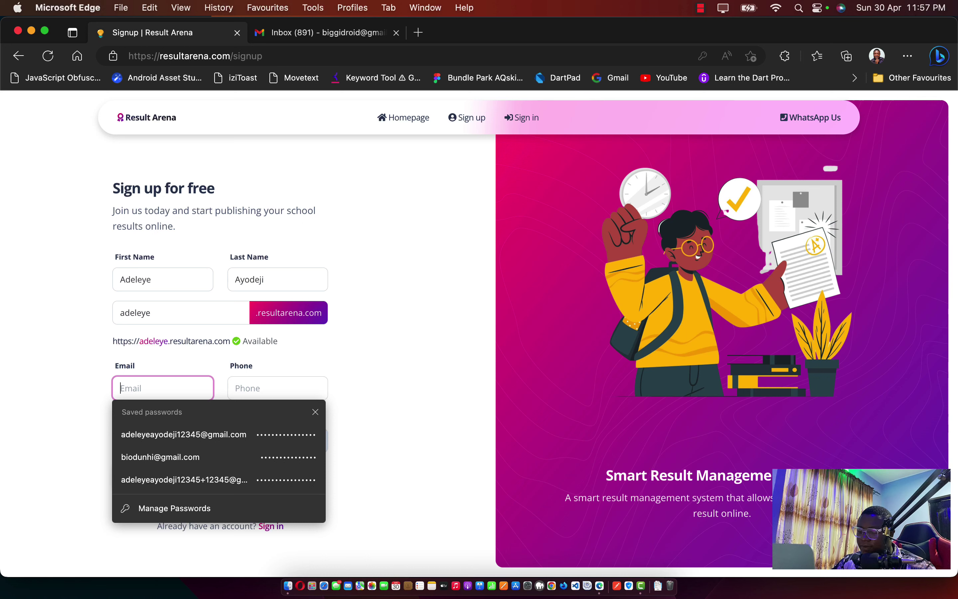
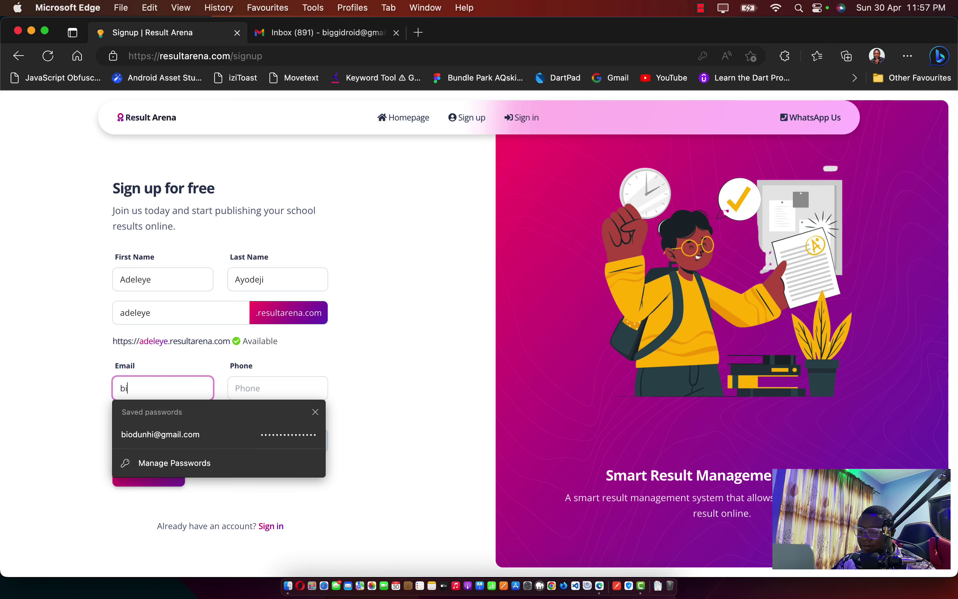
left_click(205, 441)
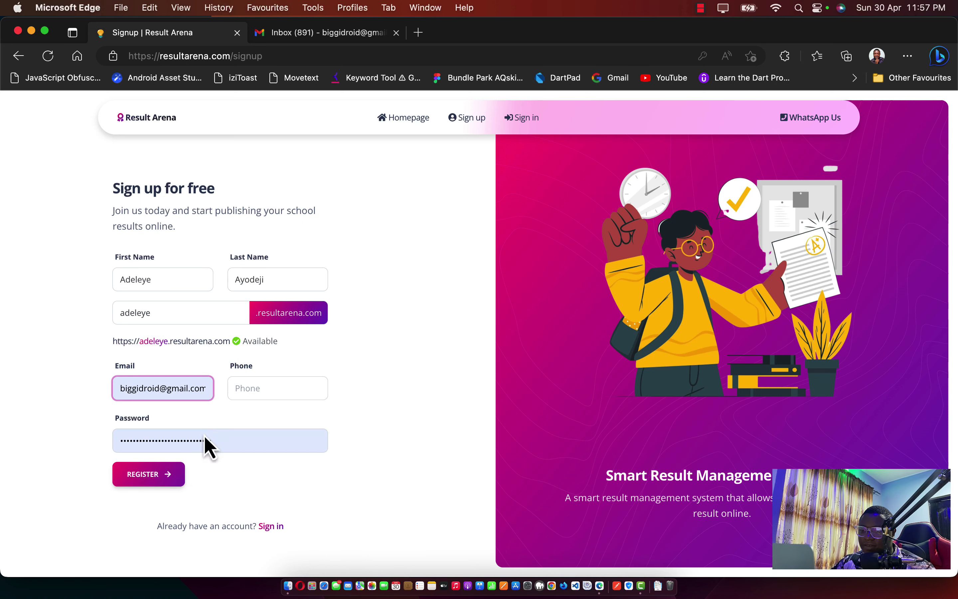
left_click(160, 389)
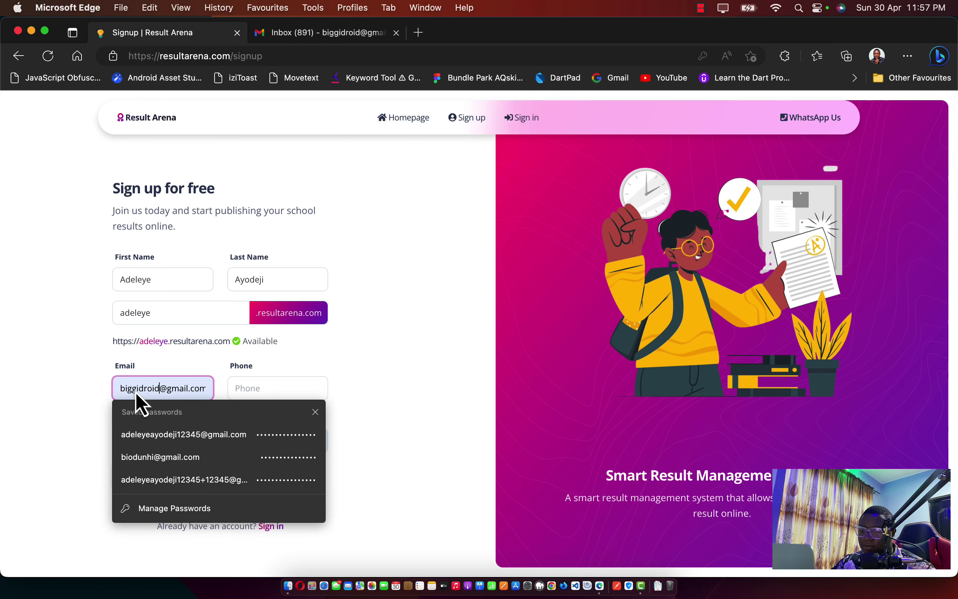
type("+")
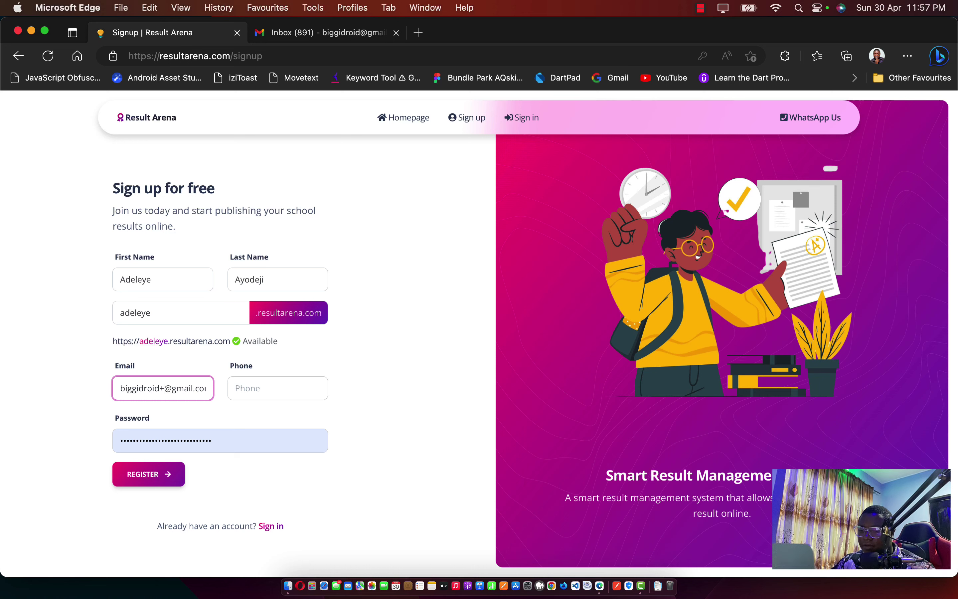
type("1")
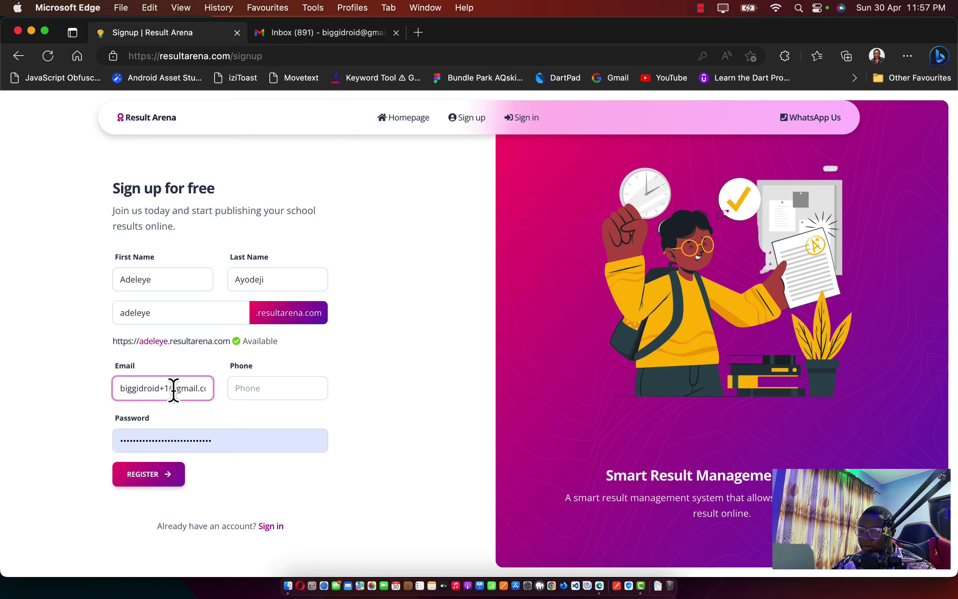
left_click_drag(169, 388, 159, 388)
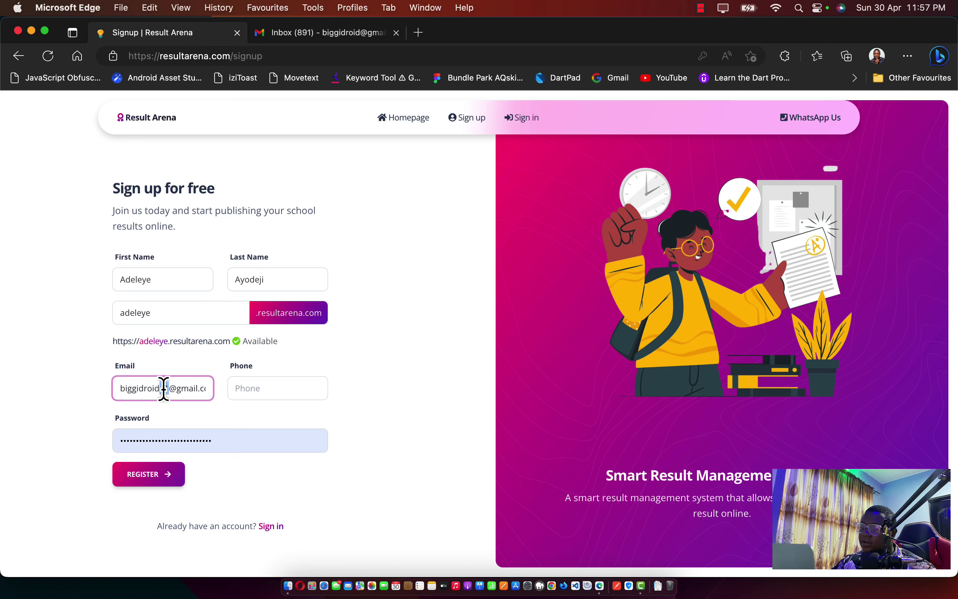
left_click(181, 388)
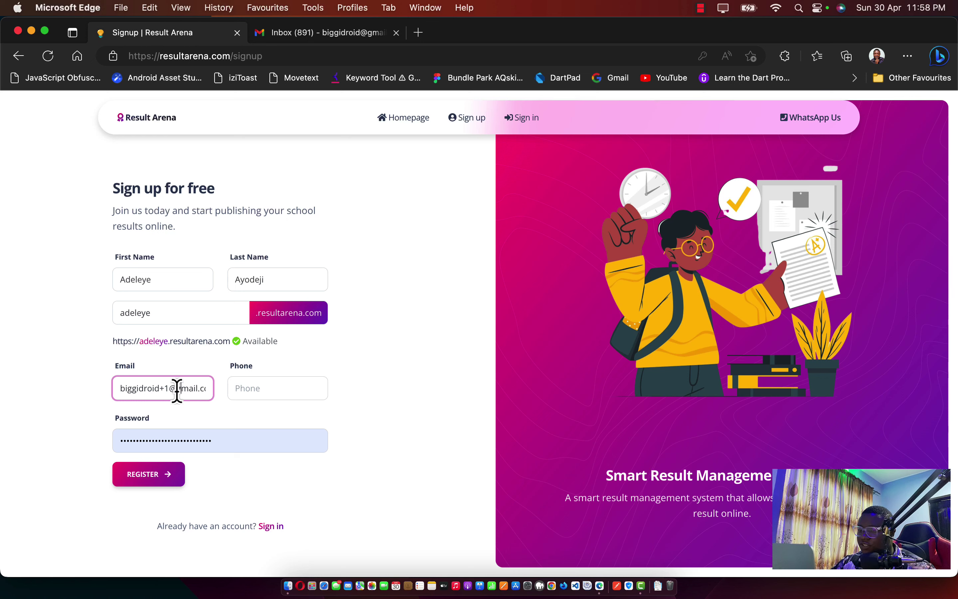
Enter the phone number and replace the autofilled password with a new one.
left_click(292, 388)
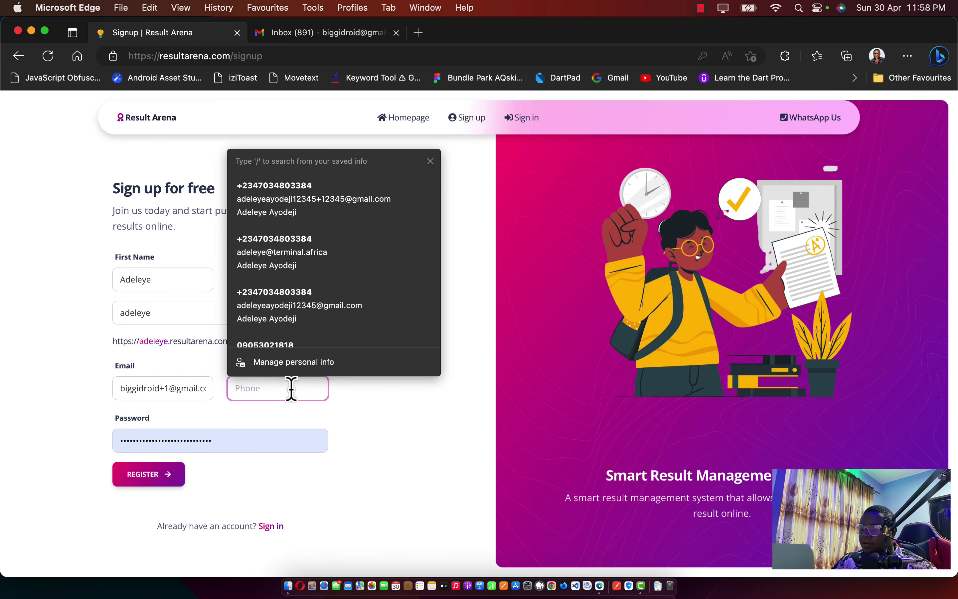
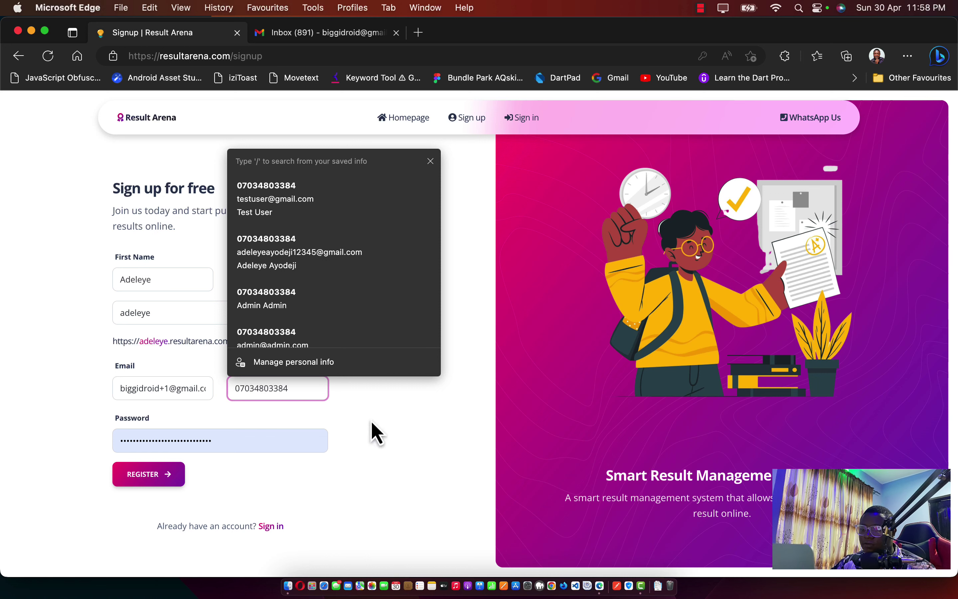
left_click(372, 422)
left_click(288, 440)
key("super+a")
key("BackSpace")
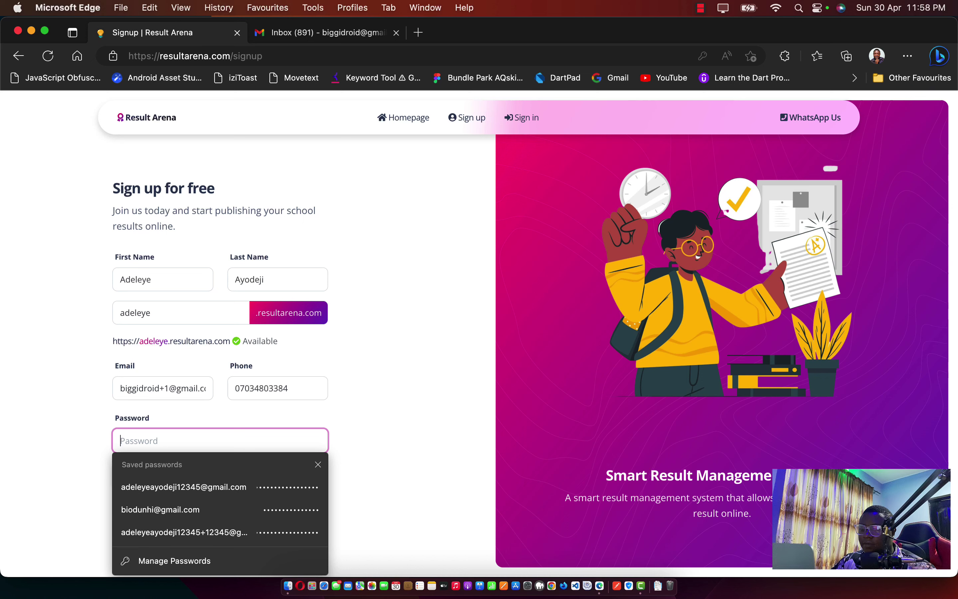
type("•••••")
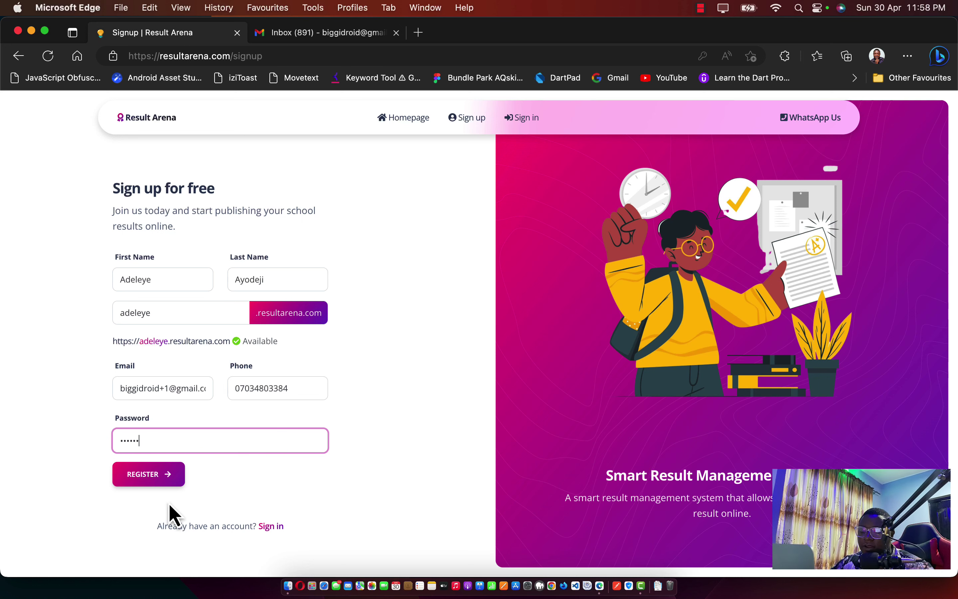
Submit the registration and close the 'School created!' confirmation with CONTINUE.
left_click(148, 474)
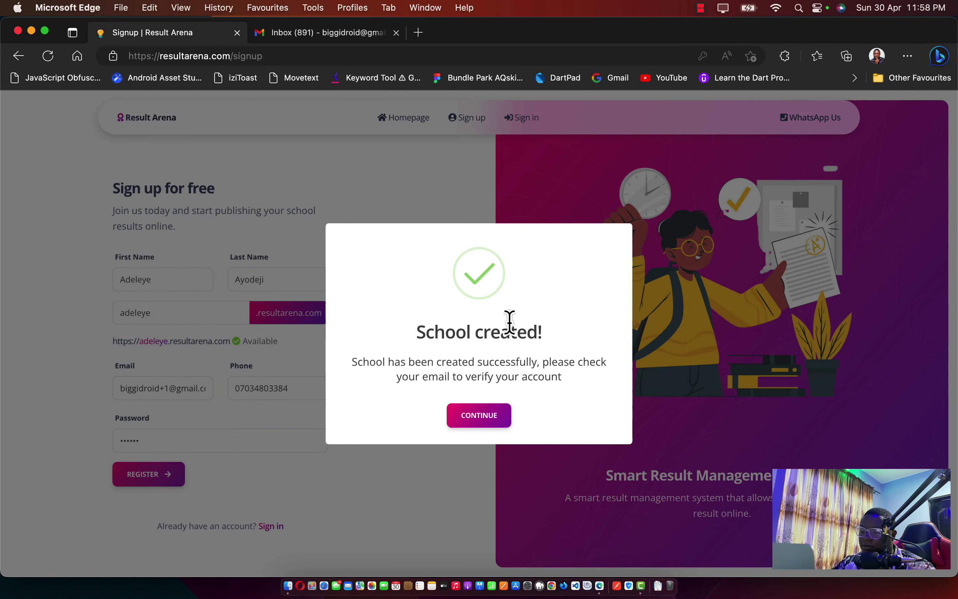
left_click_drag(418, 335, 574, 348)
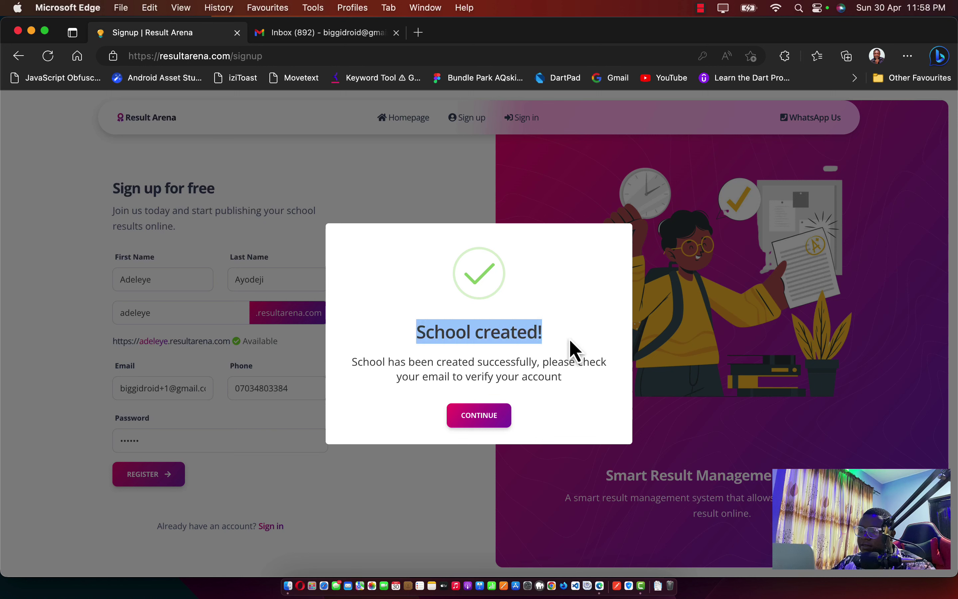
left_click(514, 356)
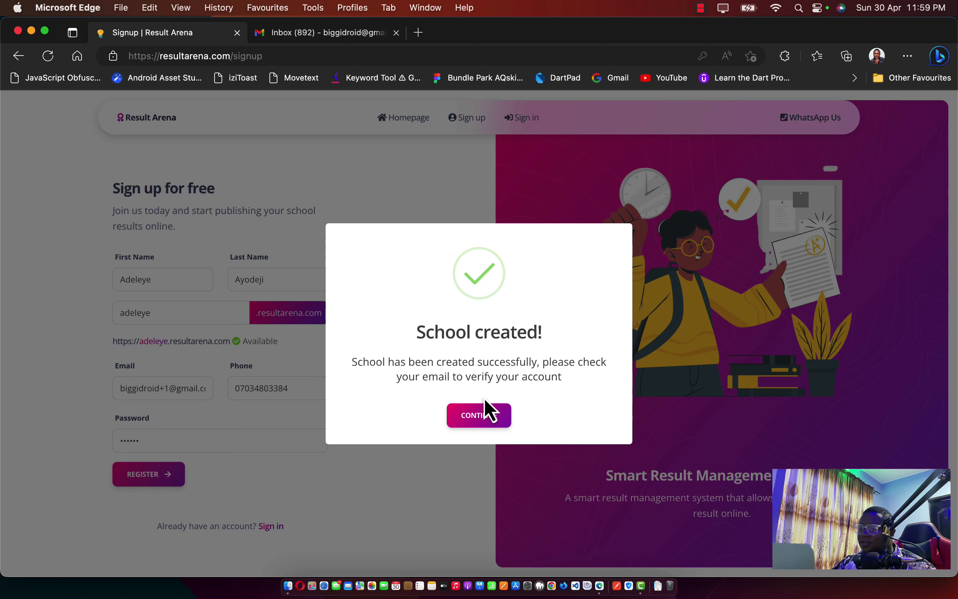
left_click(486, 430)
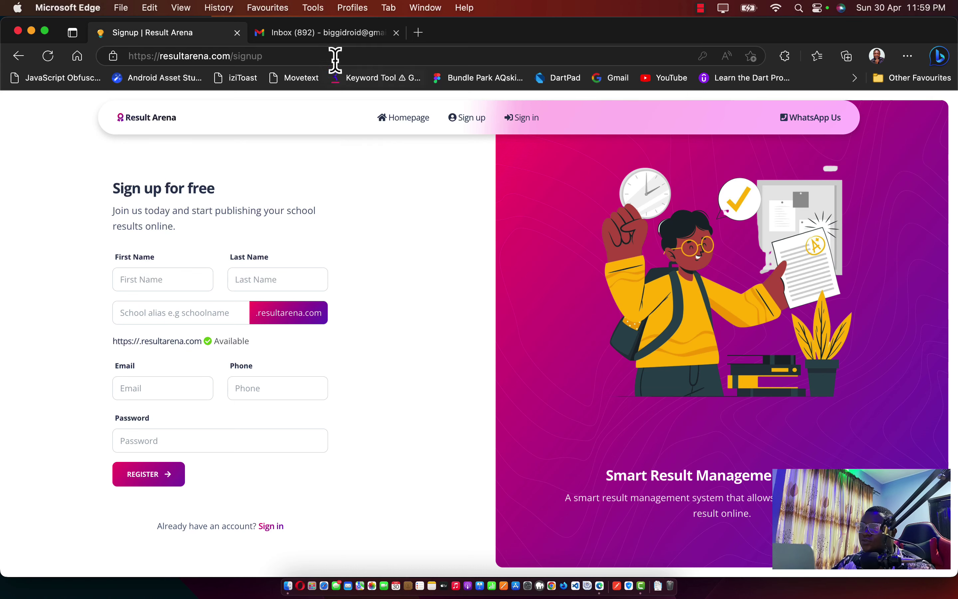
Open Result Arena's 'Verify Email' message from the Gmail inbox.
left_click(325, 36)
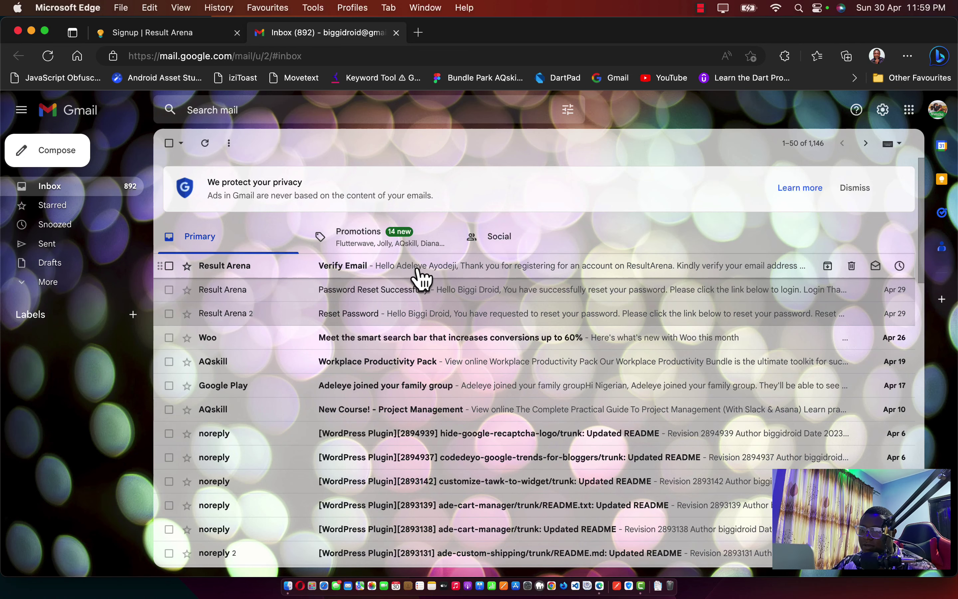
left_click(420, 283)
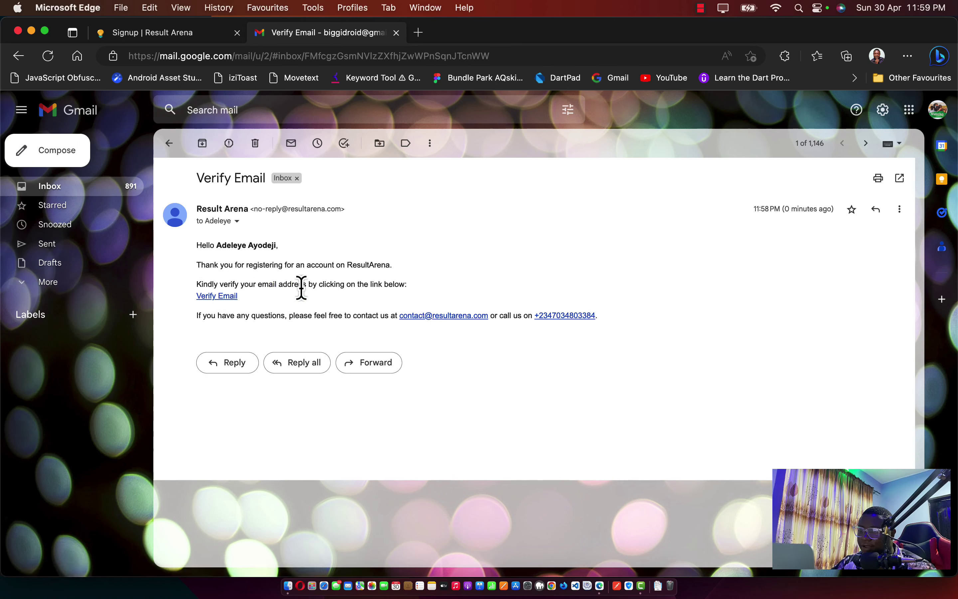
left_click_drag(277, 284, 415, 304)
left_click(333, 296)
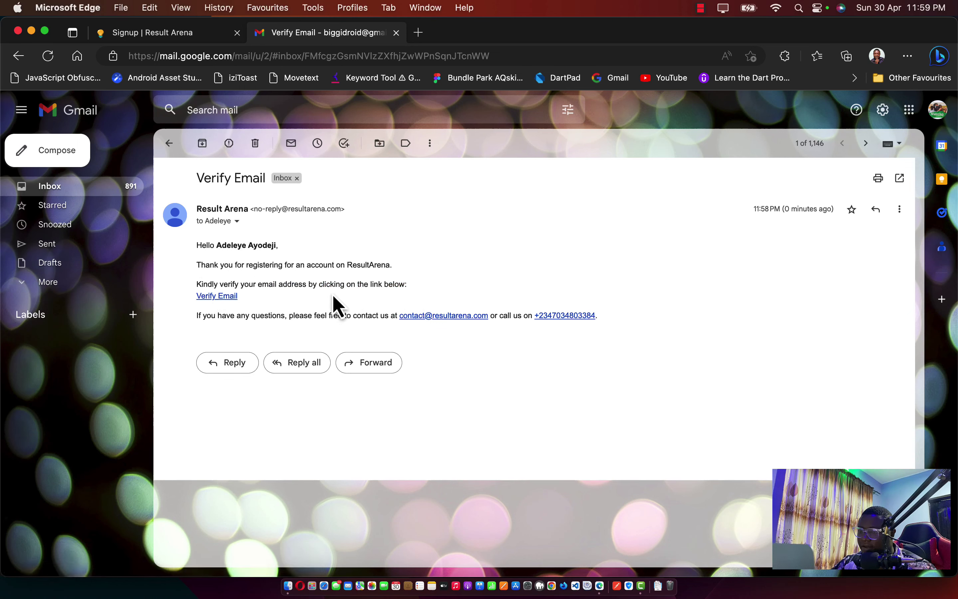
Follow the Verify Email link and dismiss the Success message on the Admin Login page.
left_click(225, 297)
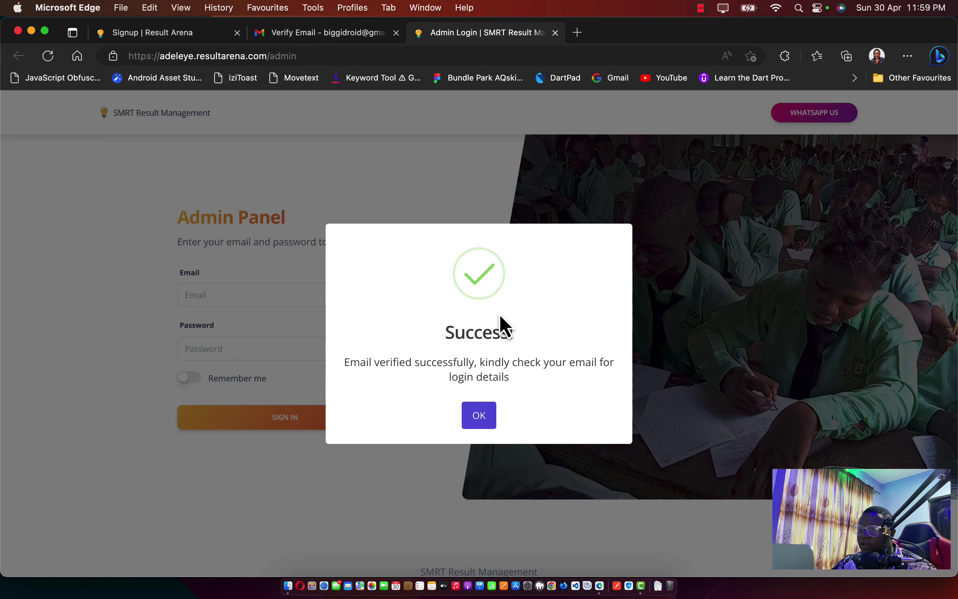
left_click(181, 58)
left_click(193, 56)
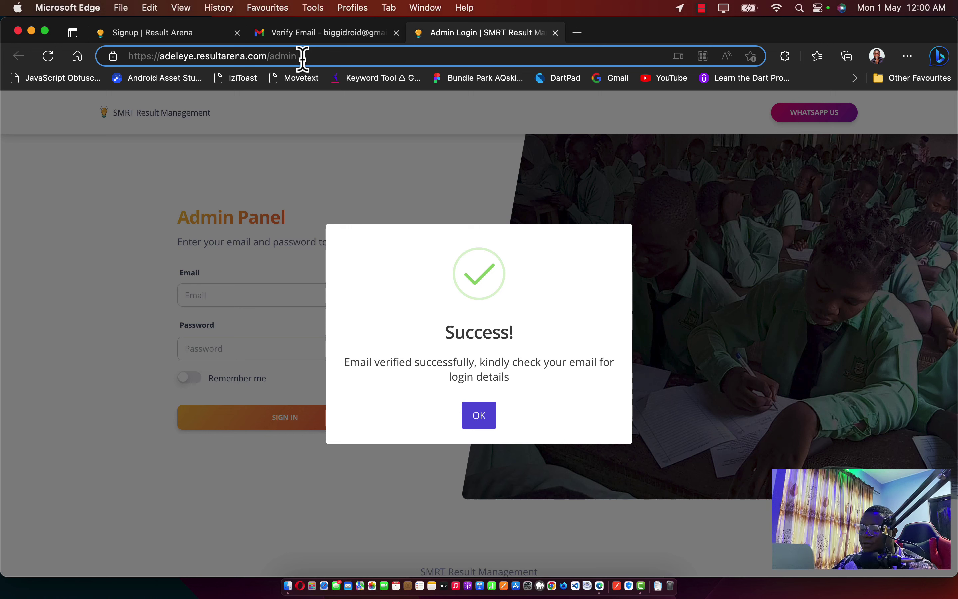
left_click(489, 310)
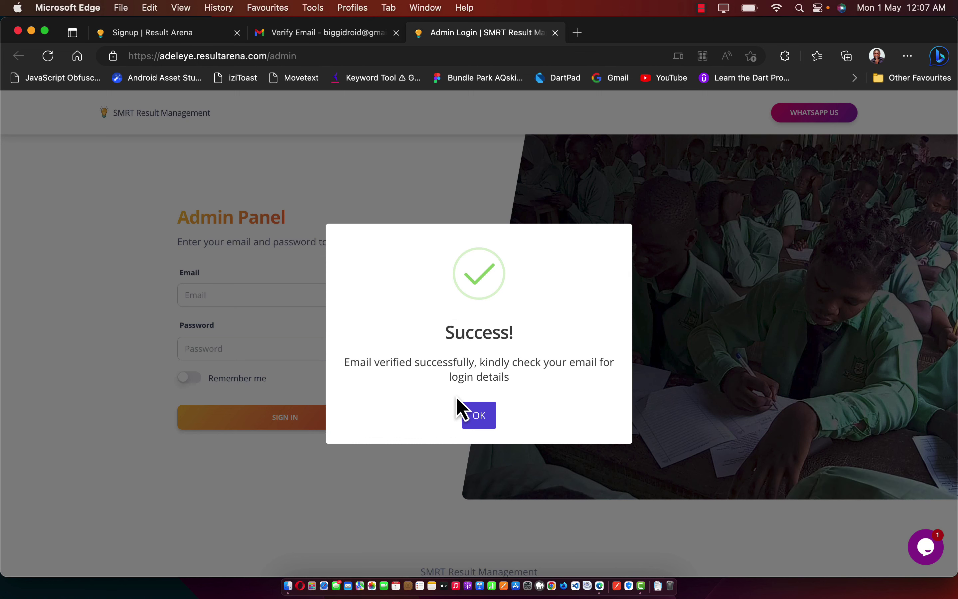
left_click(479, 415)
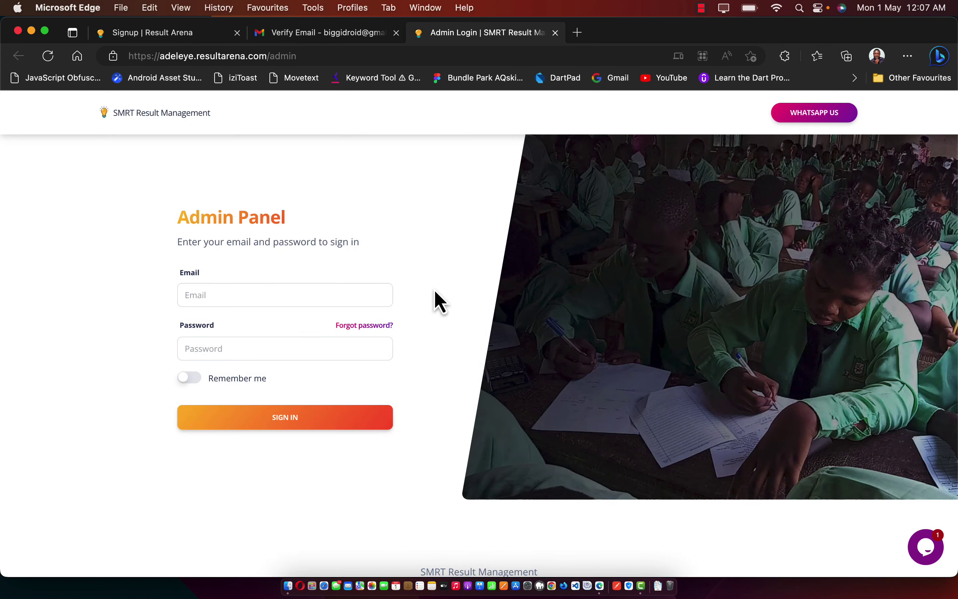
Open the 'Welcome to ResultArena' email and select the login email credential.
left_click(322, 39)
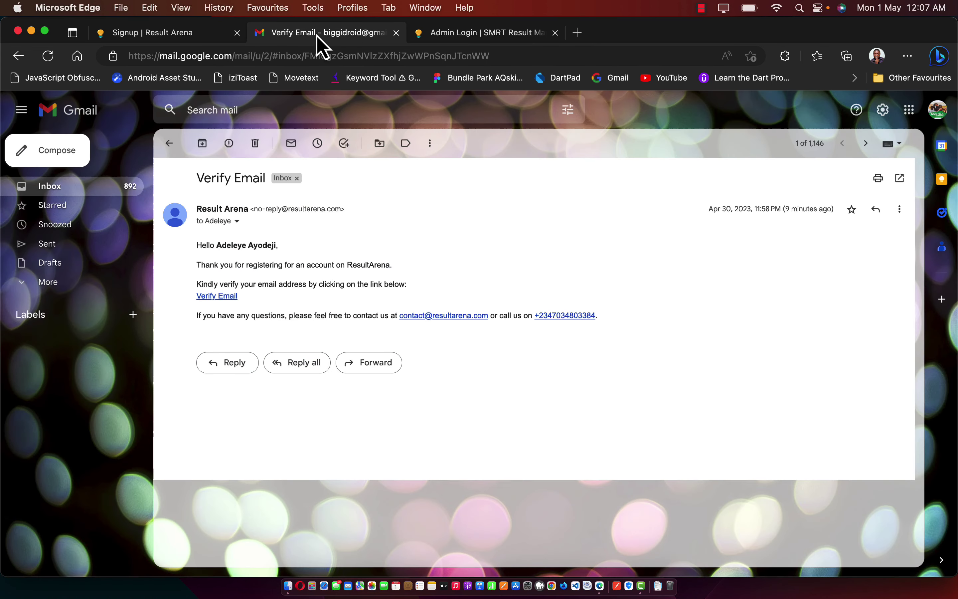
left_click(169, 143)
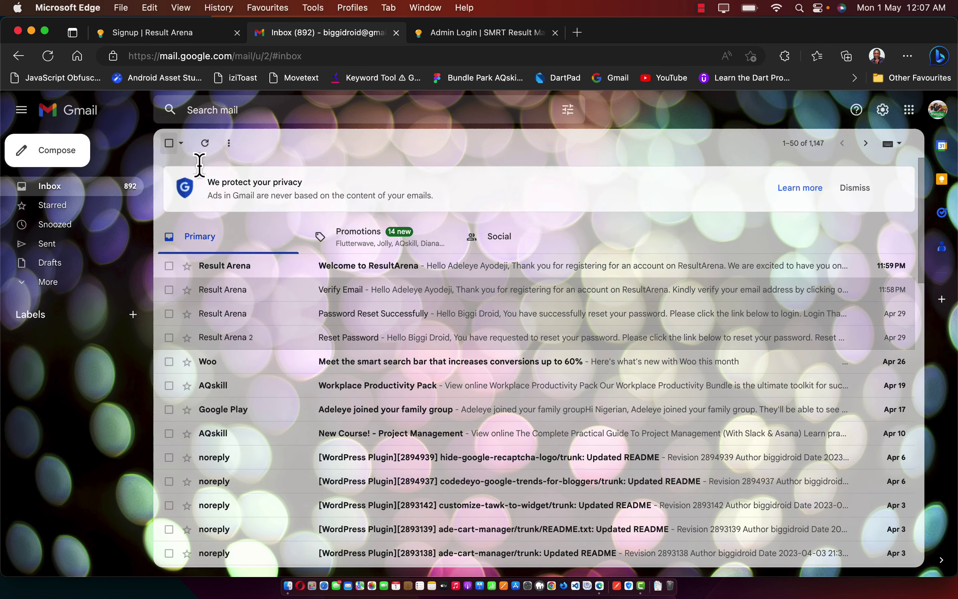
left_click(375, 277)
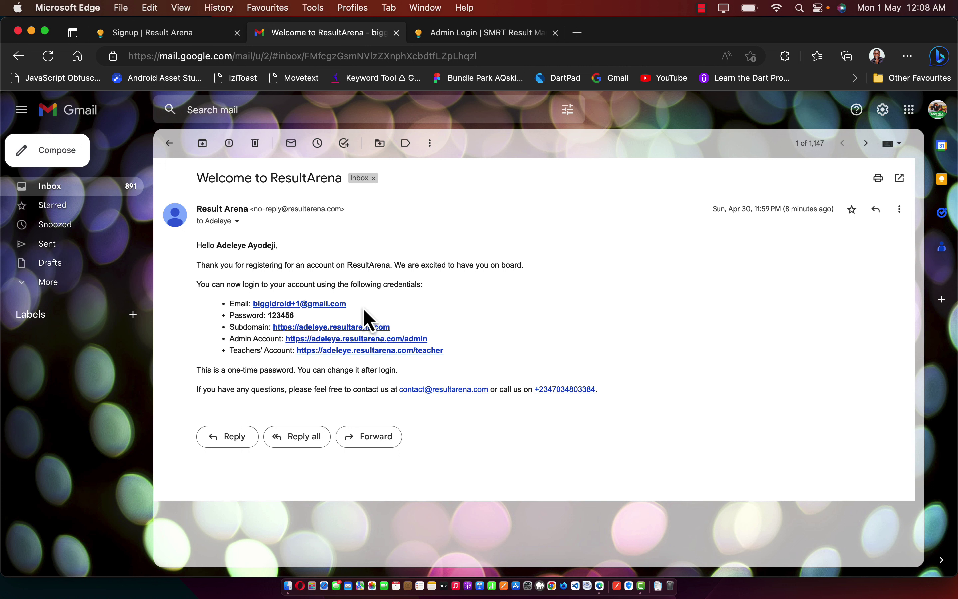
left_click_drag(347, 304, 258, 305)
key("super+c")
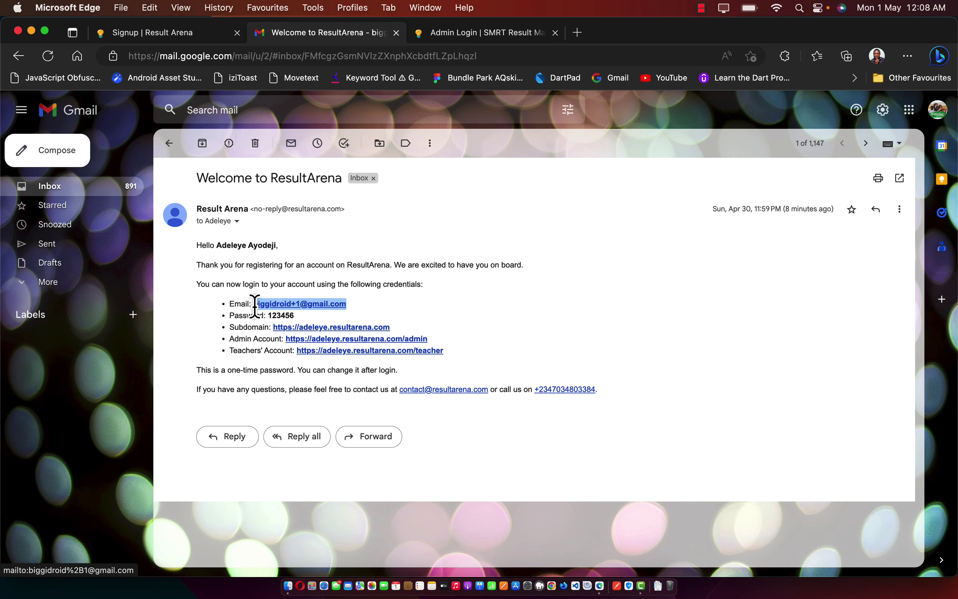
Paste the copied login email into the Admin Panel email field.
left_click(459, 38)
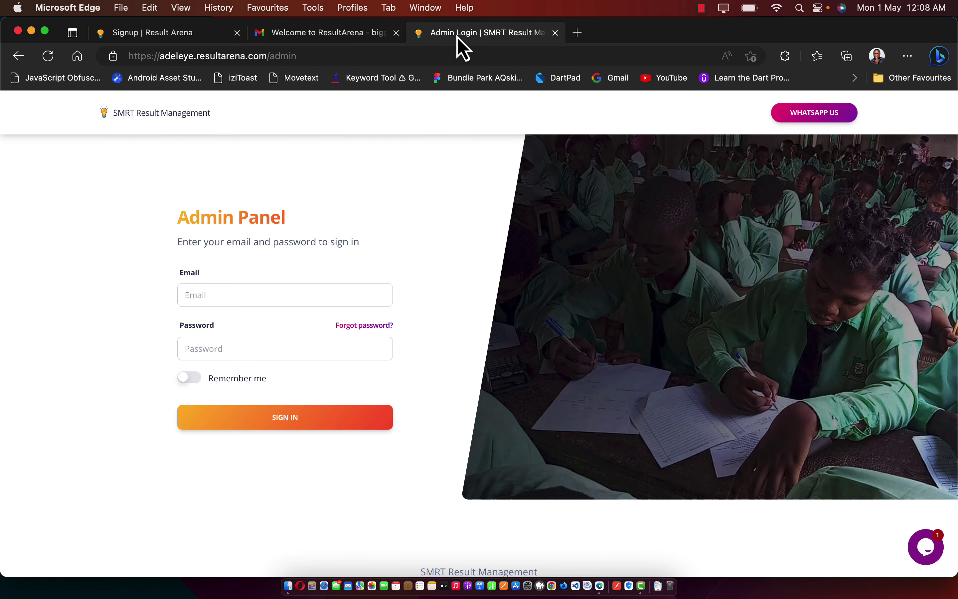
left_click(314, 295)
key("super+v")
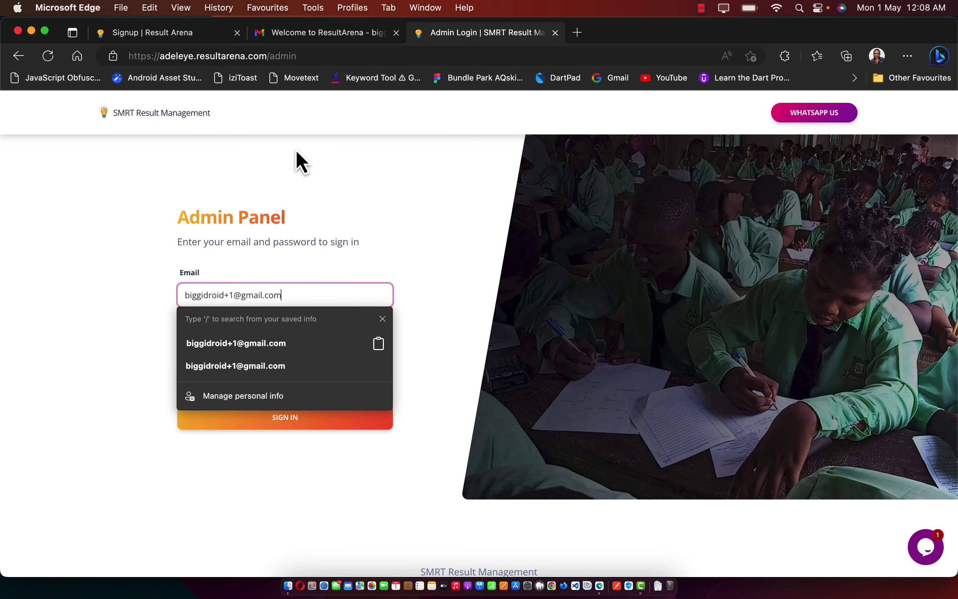
left_click(316, 34)
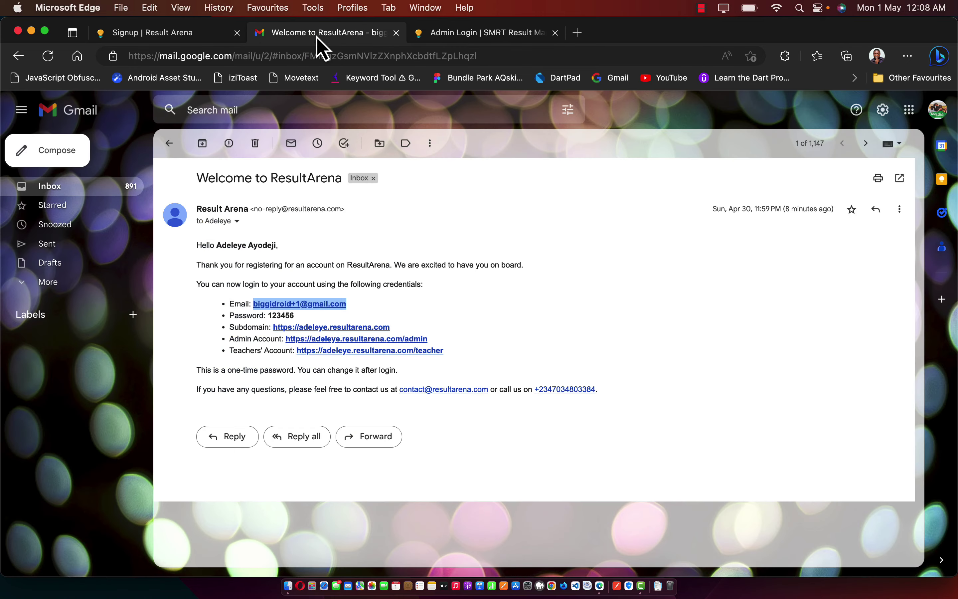
left_click(297, 319)
Copy the one-time password from the welcome email into the password field.
left_click_drag(297, 320, 273, 316)
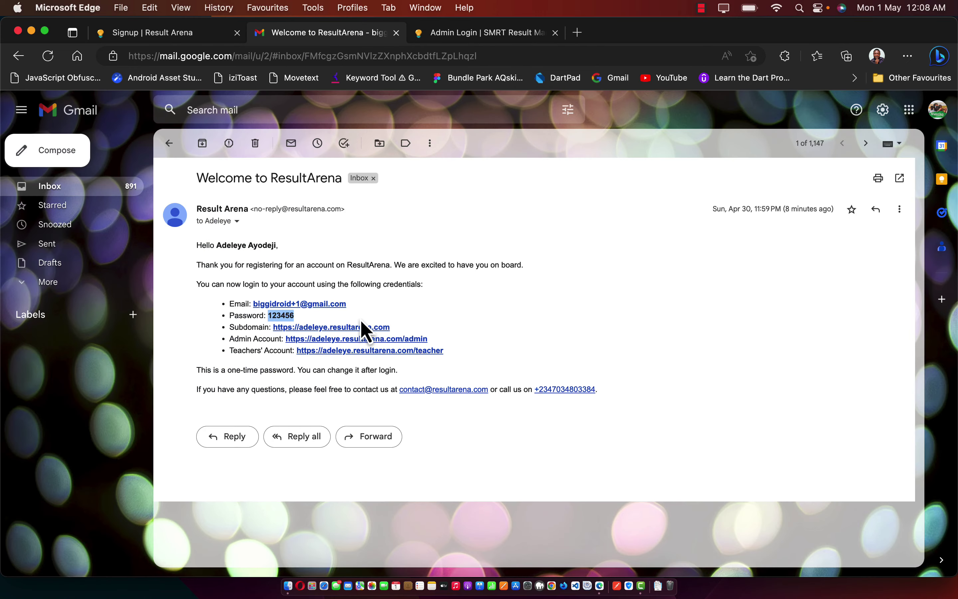
left_click(475, 33)
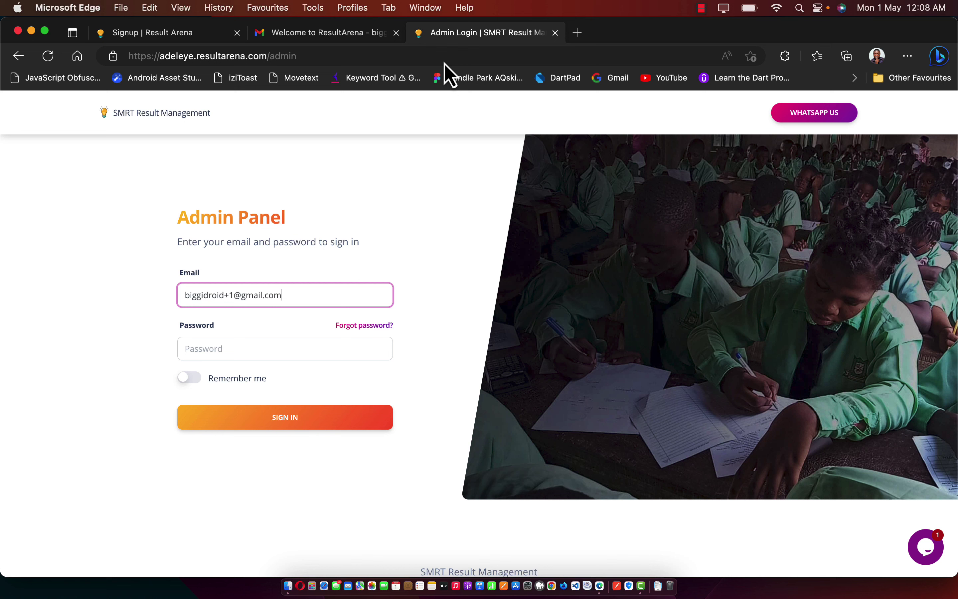
left_click(295, 346)
key("super+v")
Sign in to the admin panel and dismiss Edge's save-password offer.
left_click(278, 421)
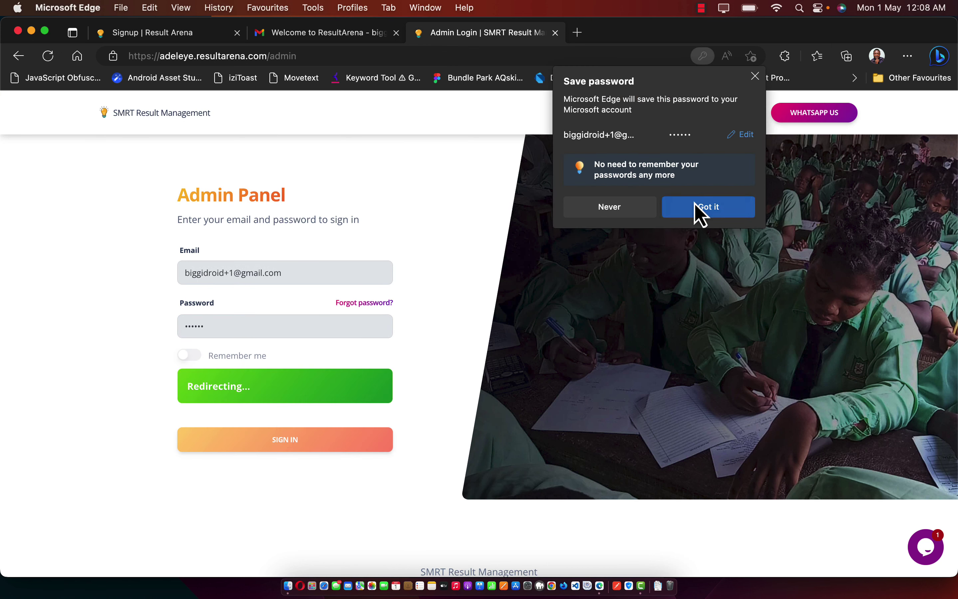
left_click(715, 217)
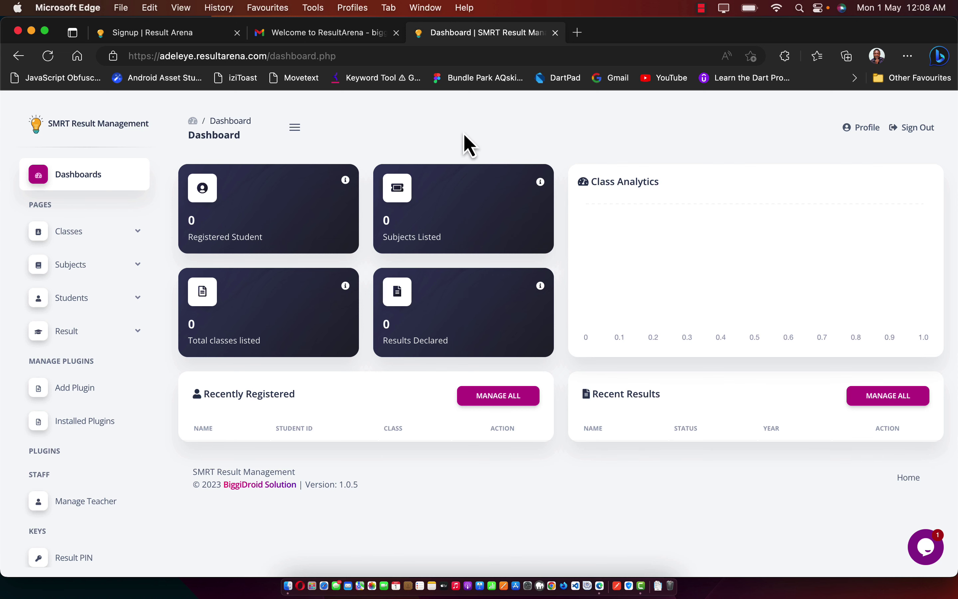
left_click(348, 32)
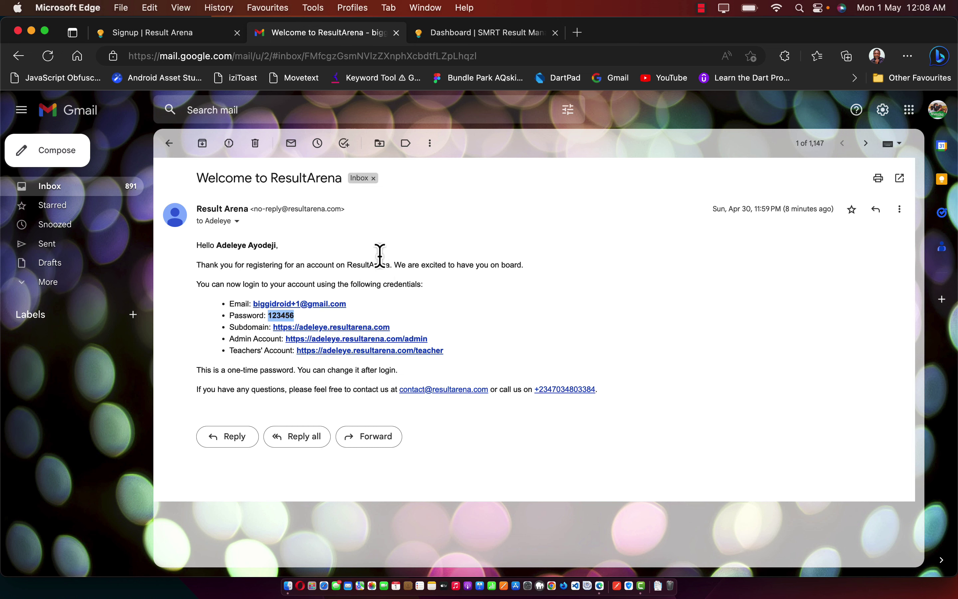
left_click(484, 33)
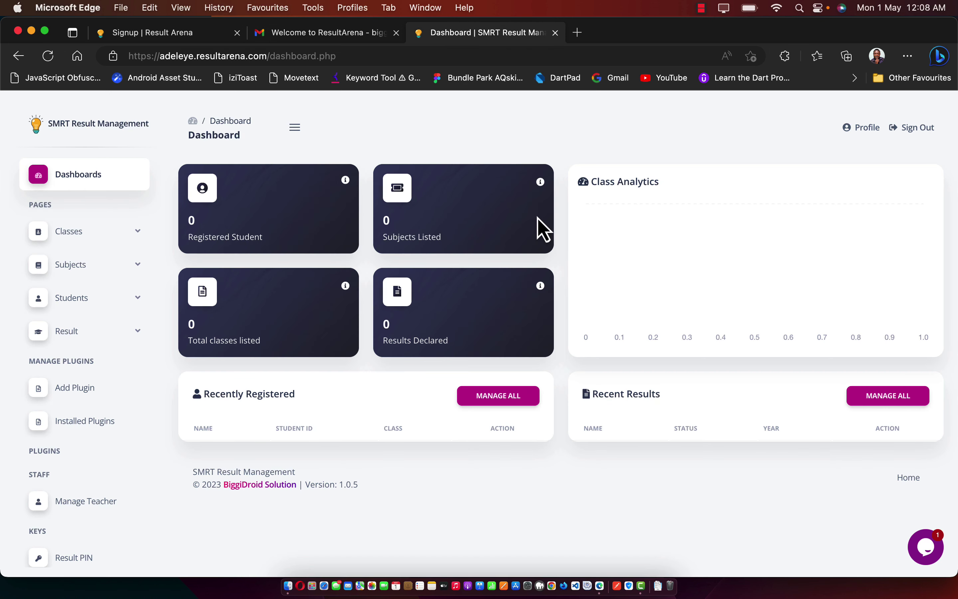
Enter a new password on the Manage Profile page, save it, and confirm the success message.
left_click(858, 128)
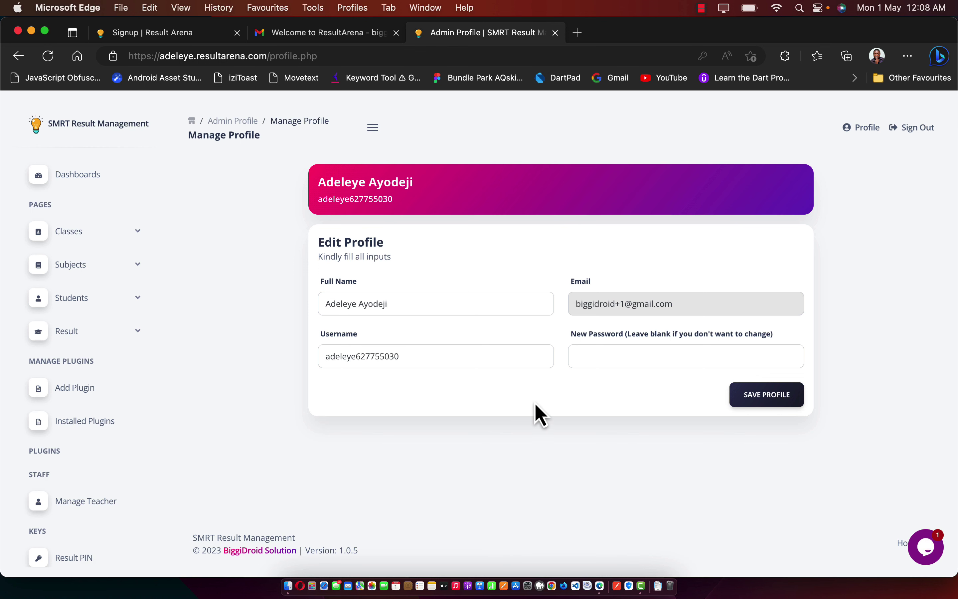
left_click(626, 356)
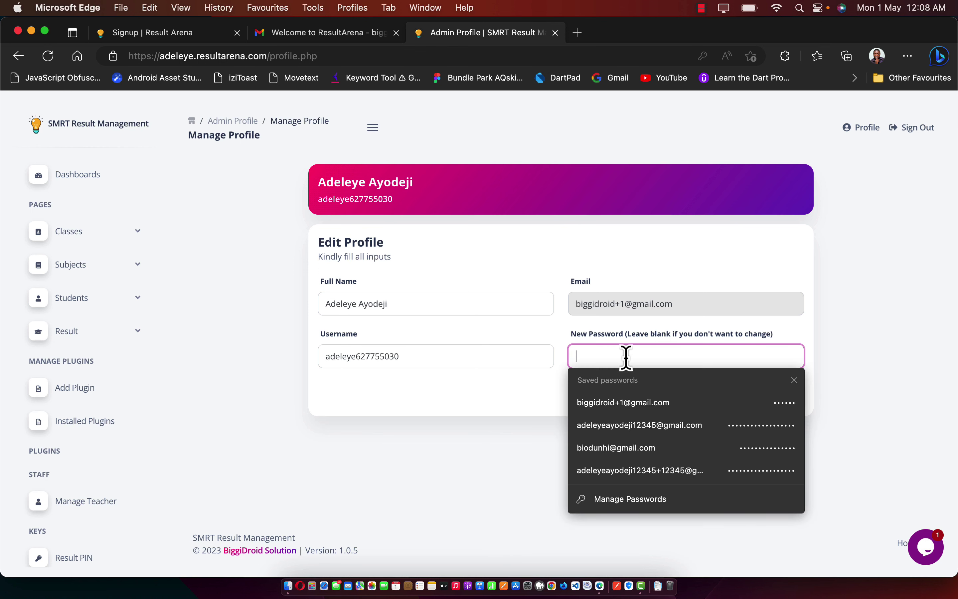
left_click(581, 339)
left_click(622, 364)
left_click(598, 340)
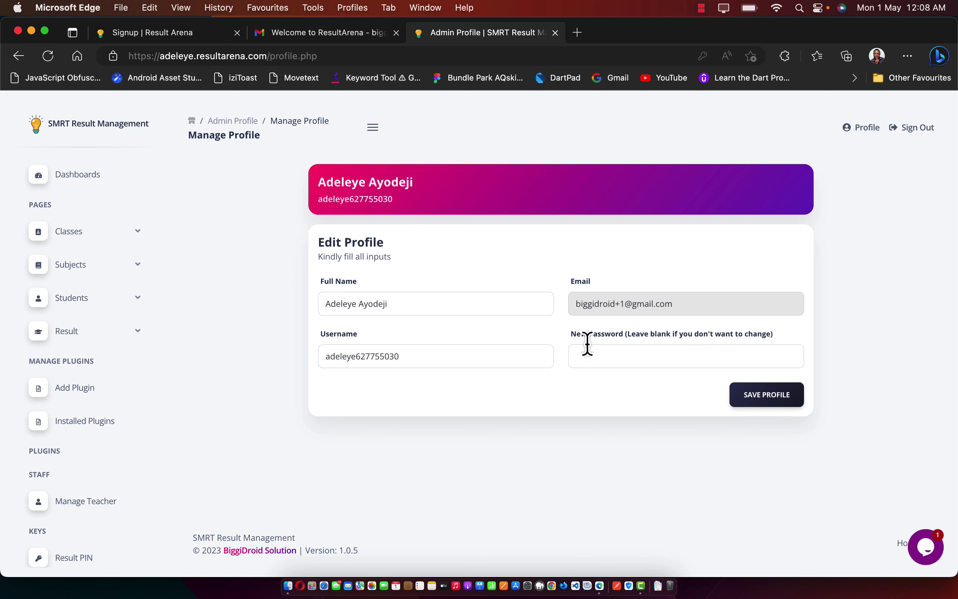
left_click(597, 355)
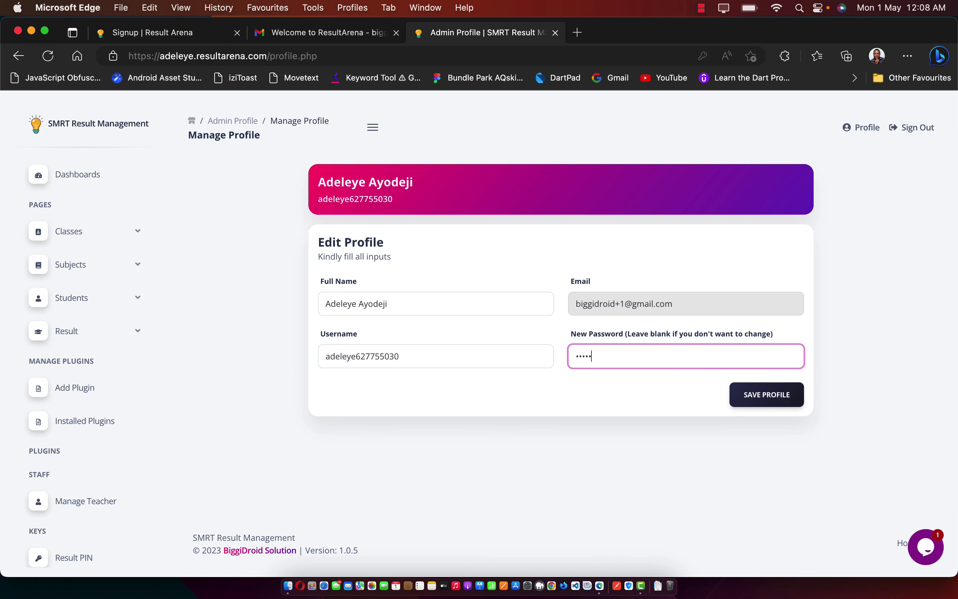
key("BackSpace")
key("BackSpace")
key("BackSpace")
key("BackSpace")
key("BackSpace")
key("BackSpace")
key("BackSpace")
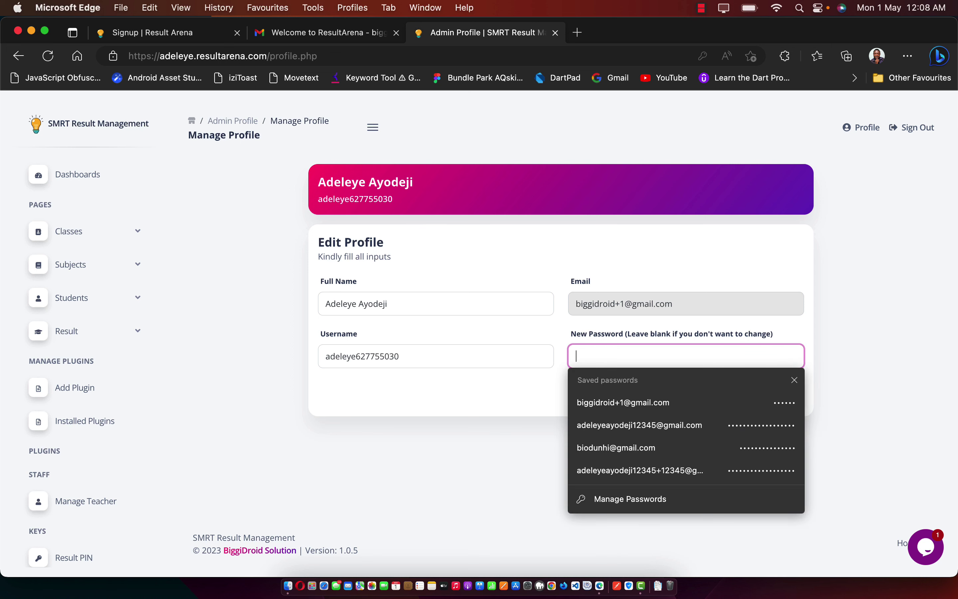
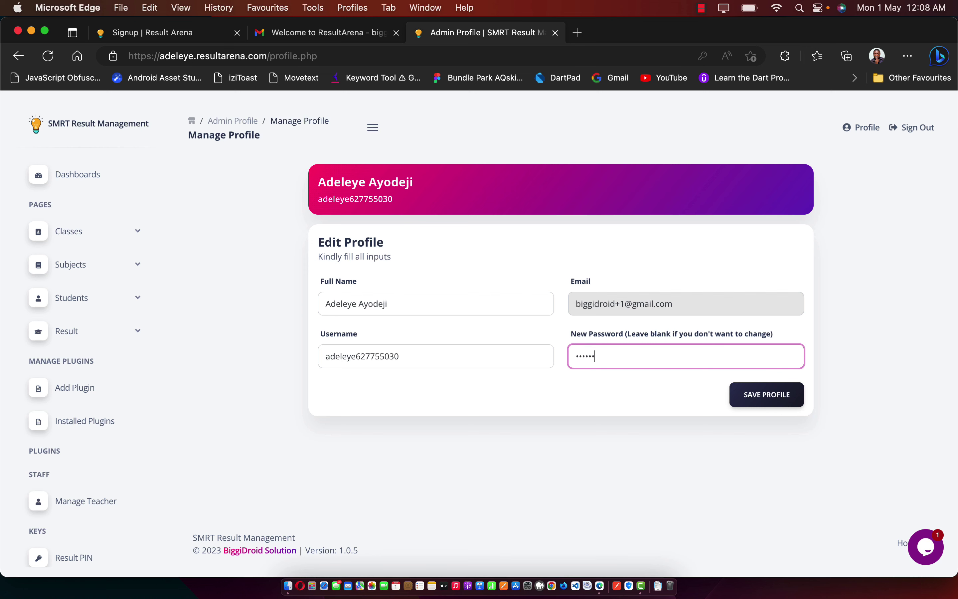
left_click(746, 396)
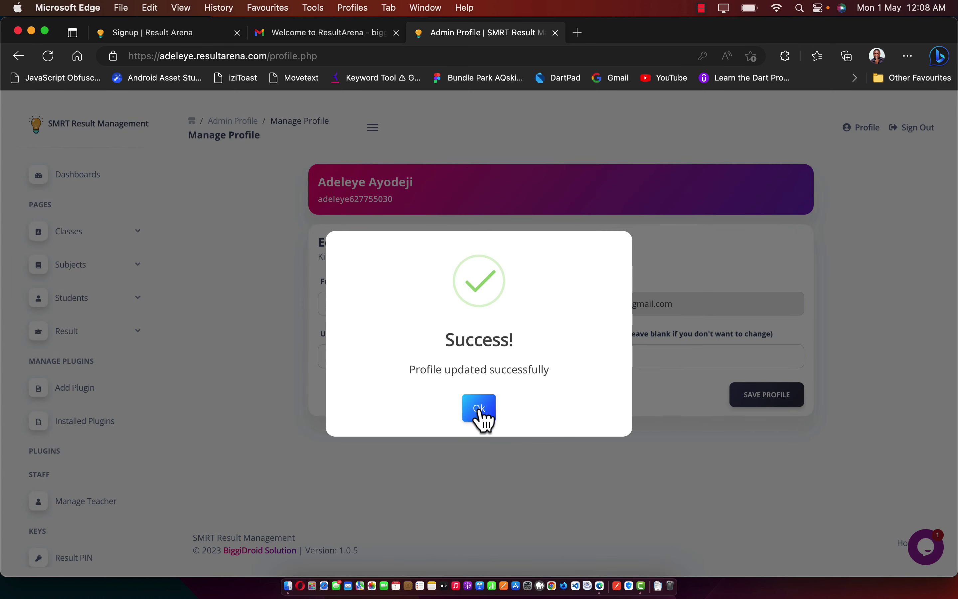
left_click(477, 414)
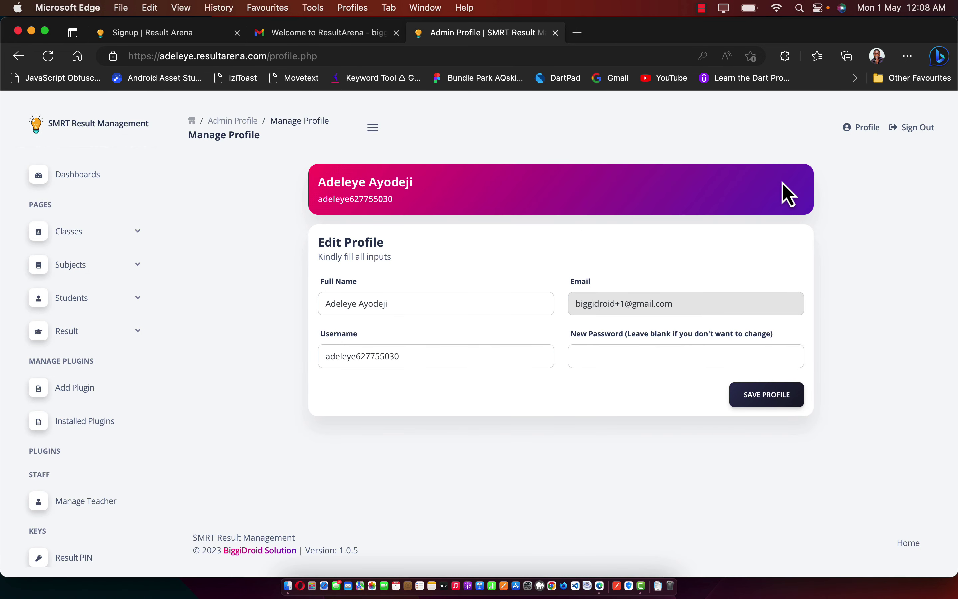
Sign out and navigate to the site's /admin login page.
left_click(920, 133)
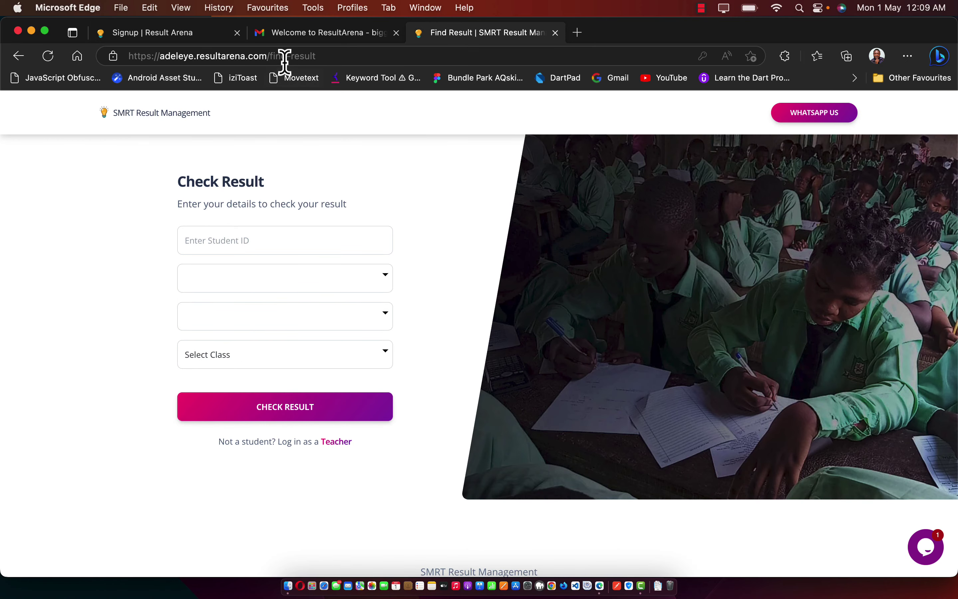
scroll(436, 396, "down", 3)
scroll(427, 429, "up", 3)
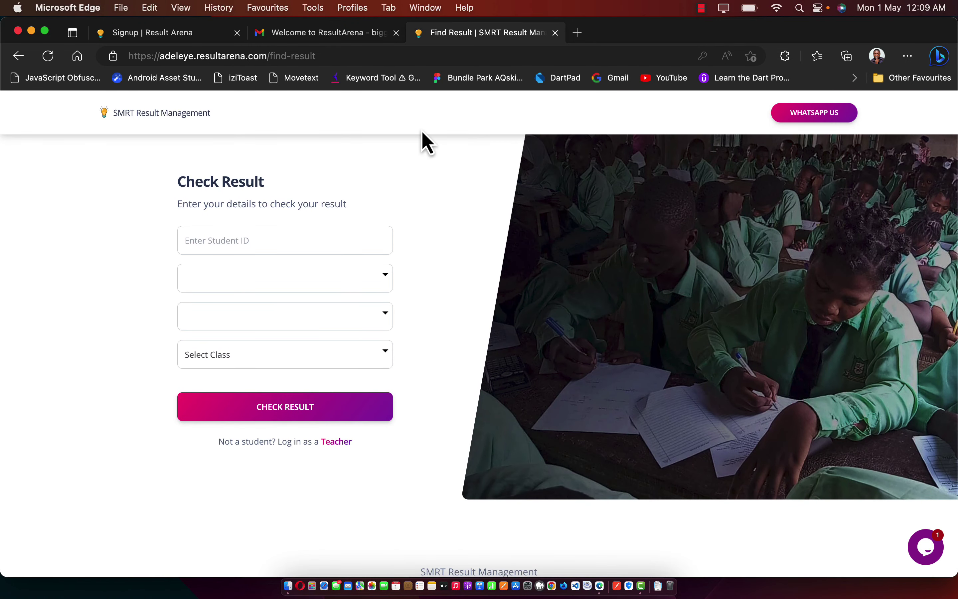
left_click_drag(271, 58, 342, 58)
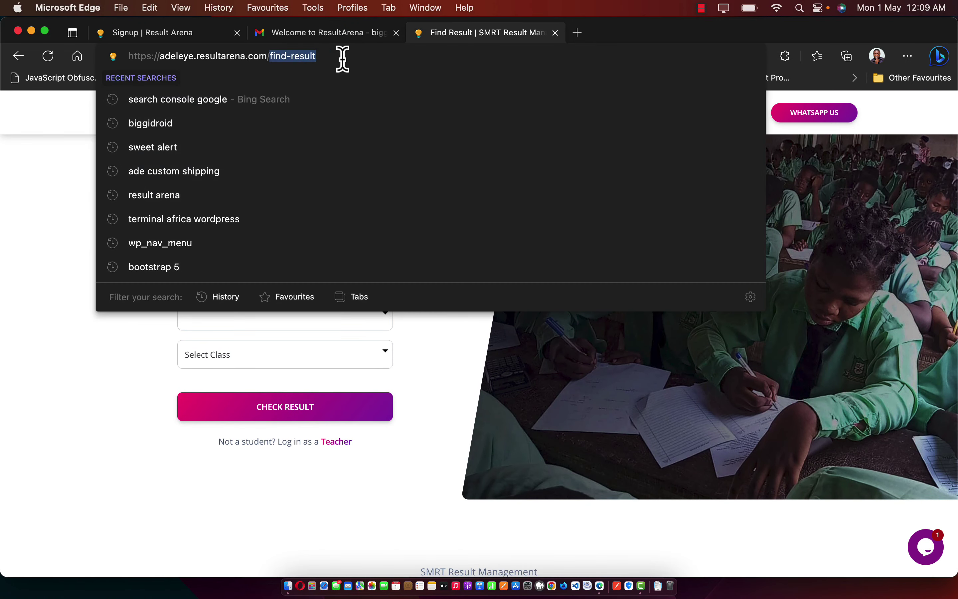
key("BackSpace")
type("admin")
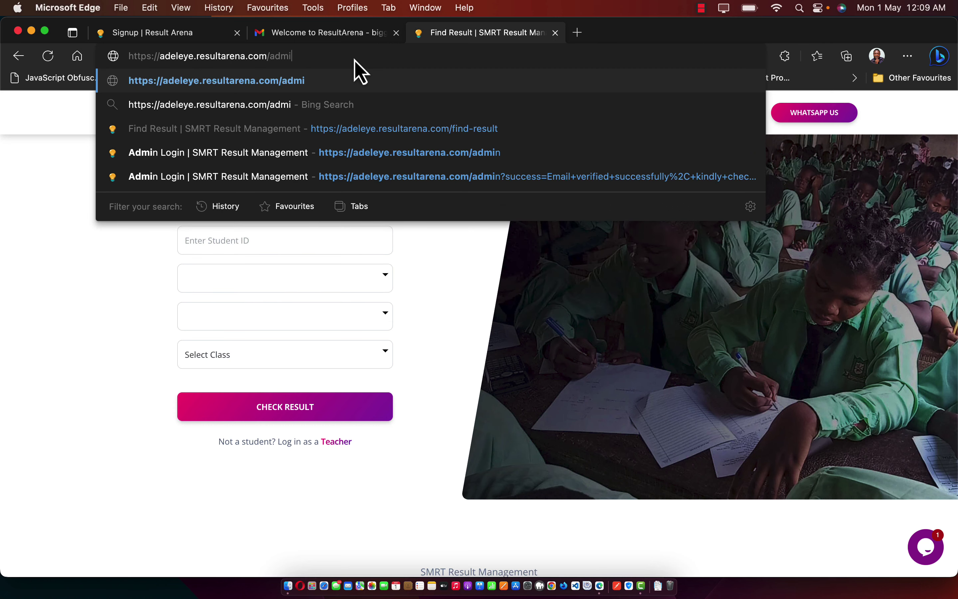
key("Return")
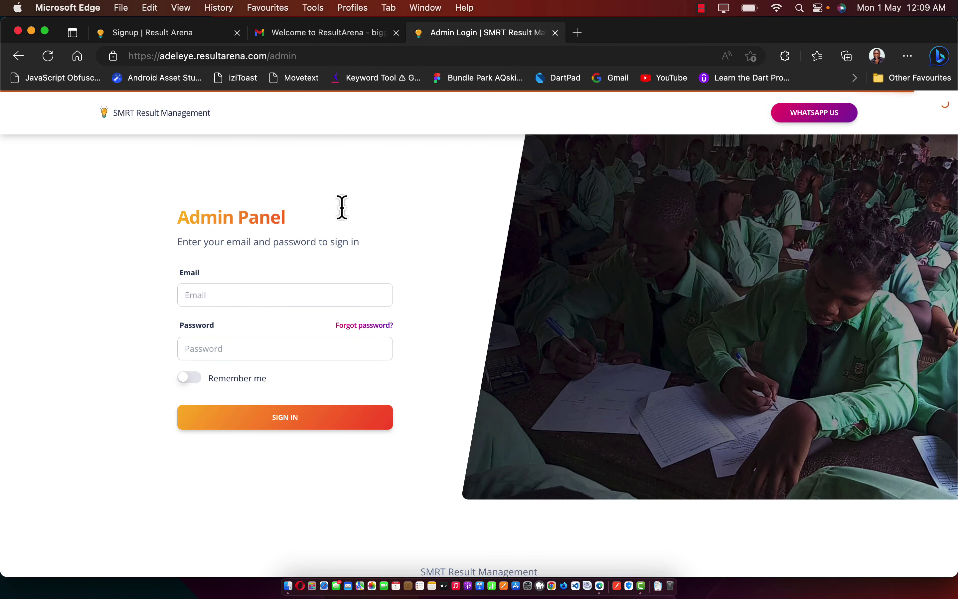
Fill the admin login from the browser's saved credentials and attempt to sign in.
left_click(263, 355)
key("BackSpace")
key("BackSpace")
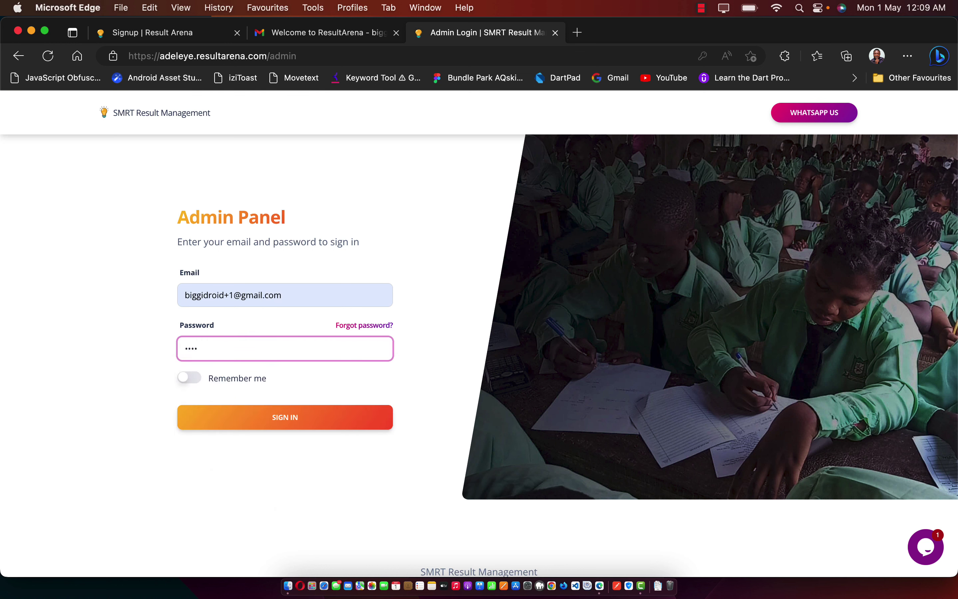
left_click(312, 297)
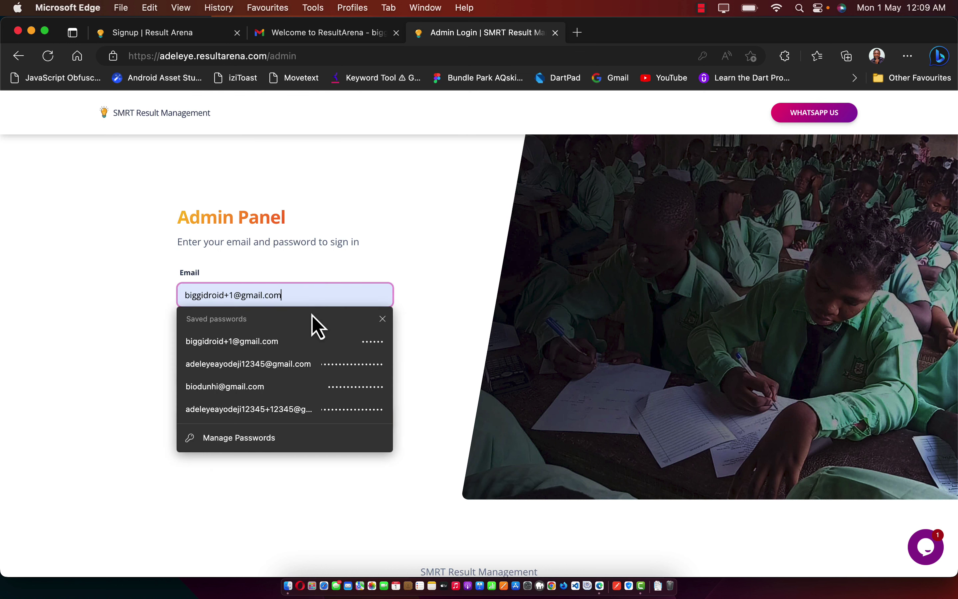
left_click(299, 339)
left_click(316, 418)
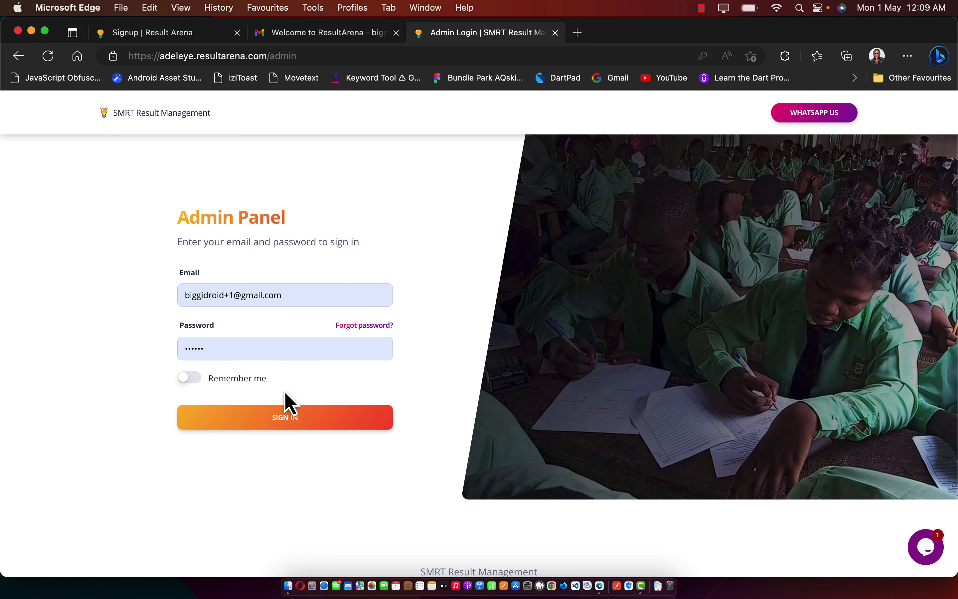
Sign in with the new password and update Edge's saved password for the site.
left_click(262, 336)
key("BackSpace")
key("BackSpace")
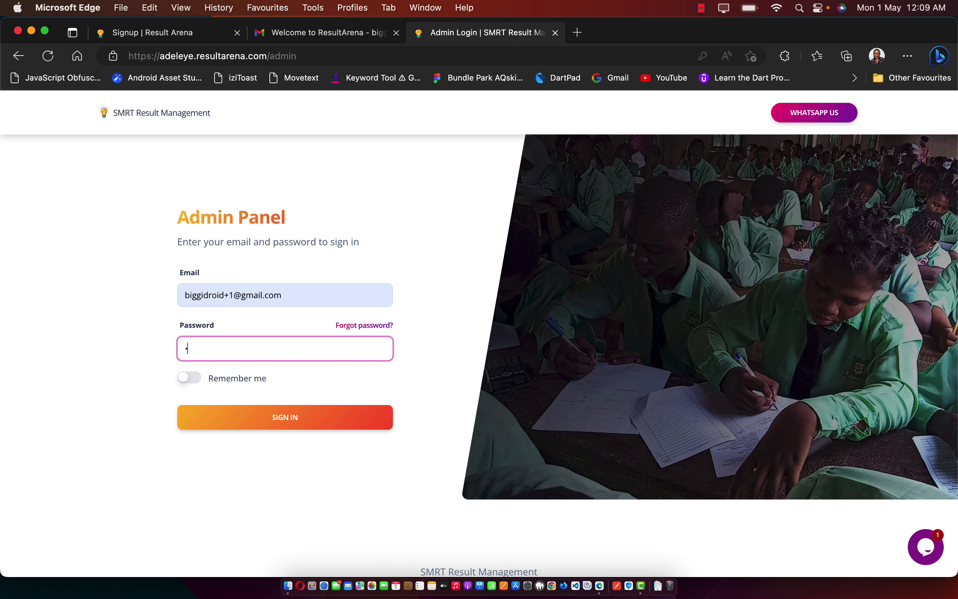
key("BackSpace")
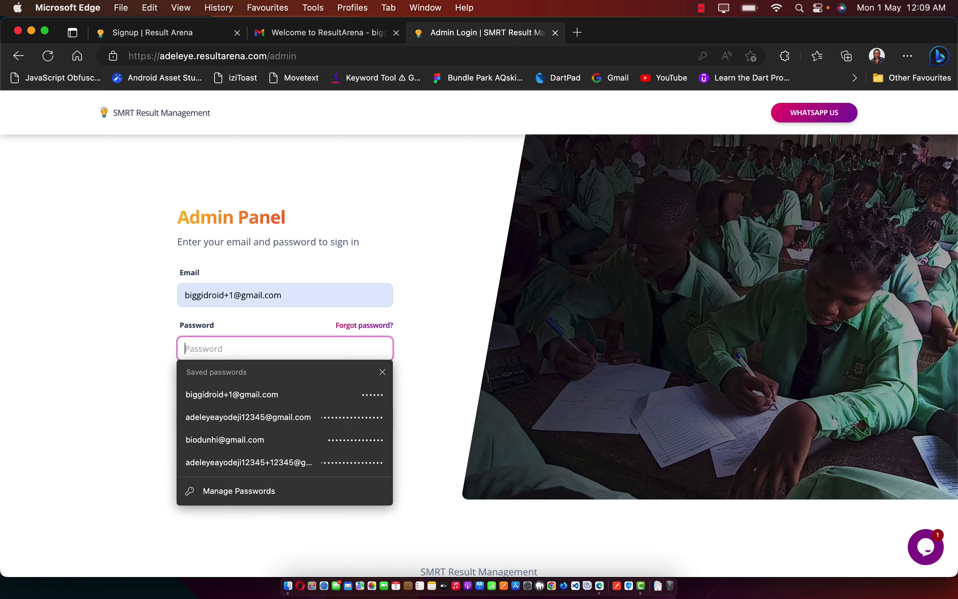
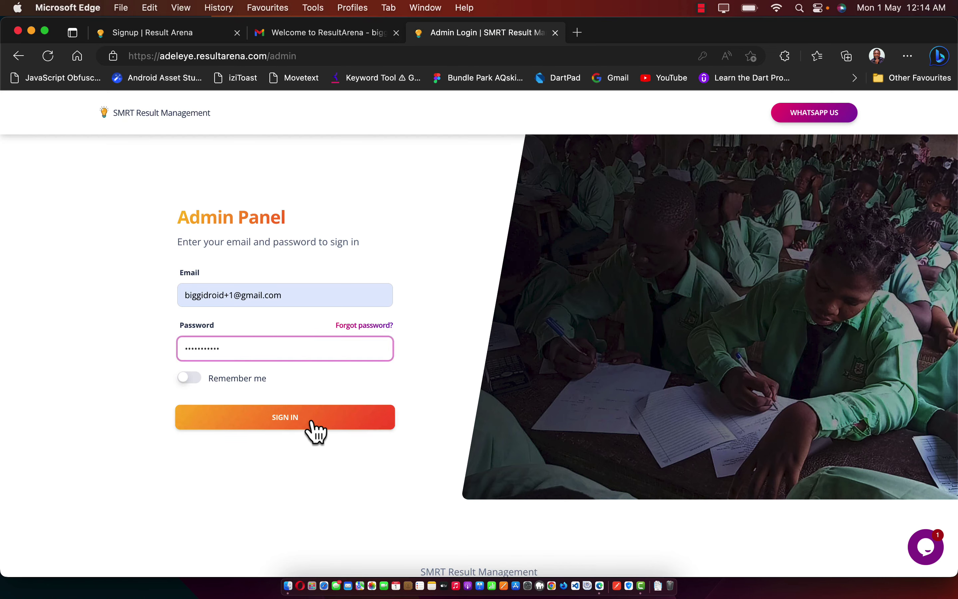
left_click(314, 429)
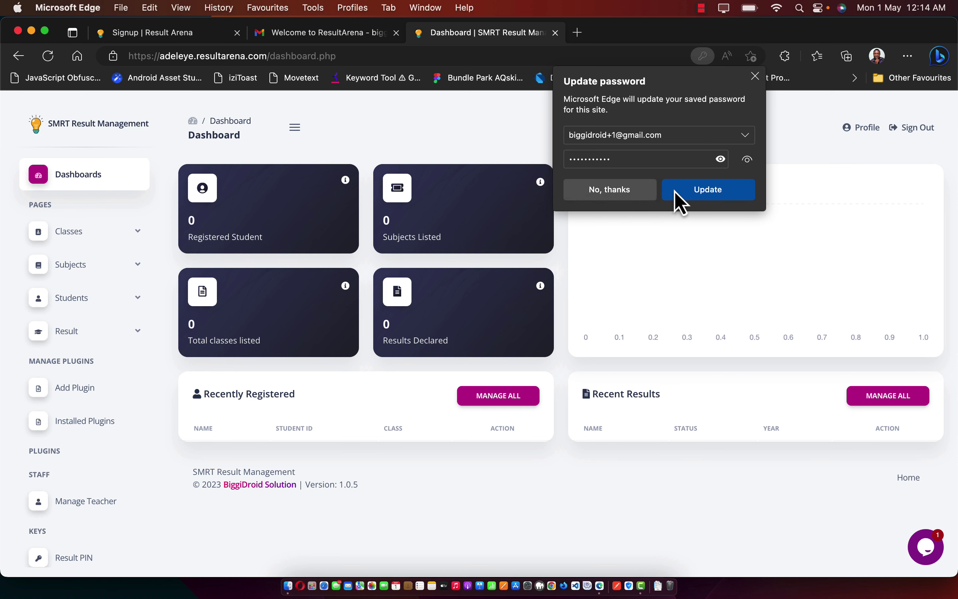
left_click(715, 198)
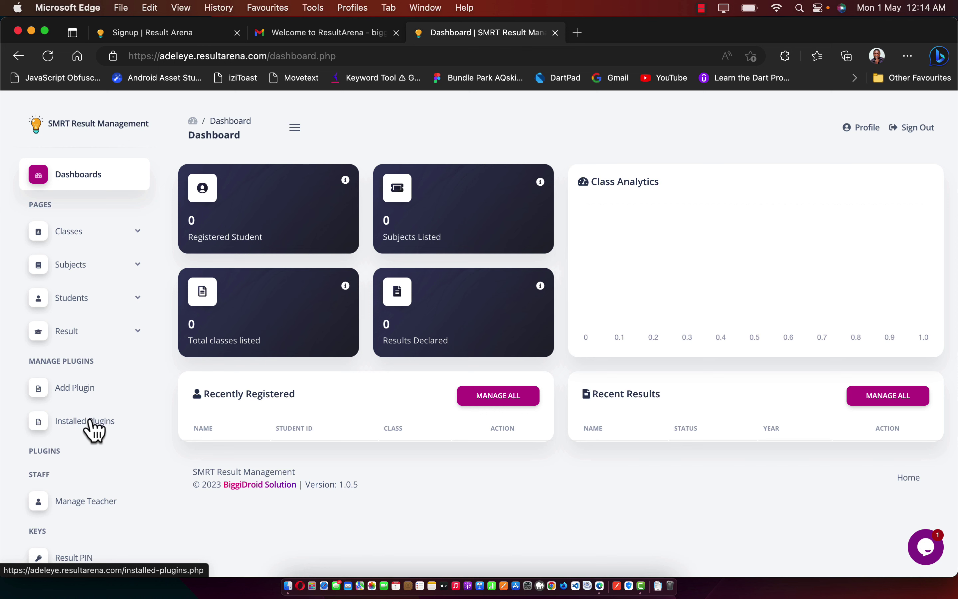
Open Site Settings and change the Site Title to 'School Name'.
scroll(71, 494, "down", 3)
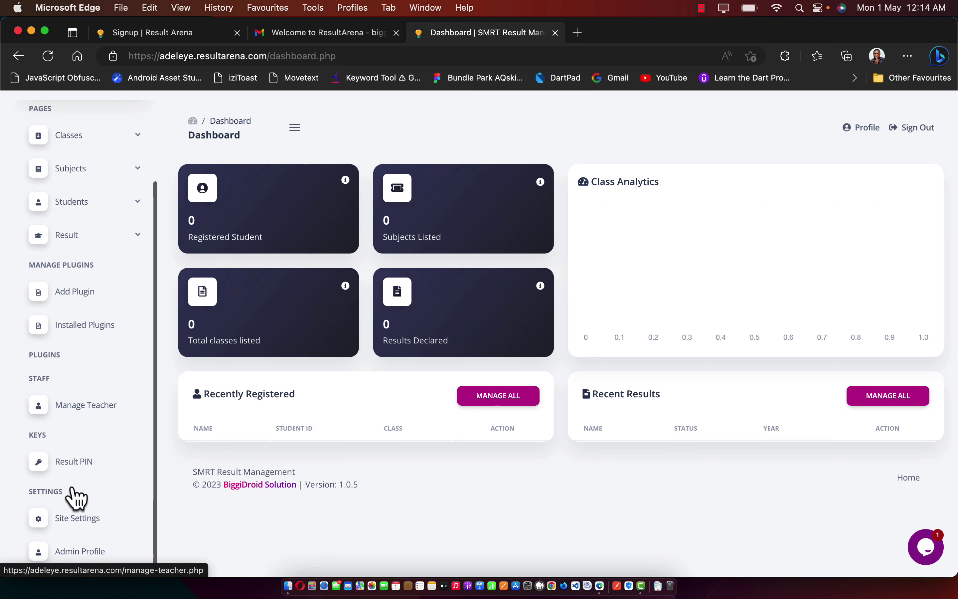
left_click(83, 522)
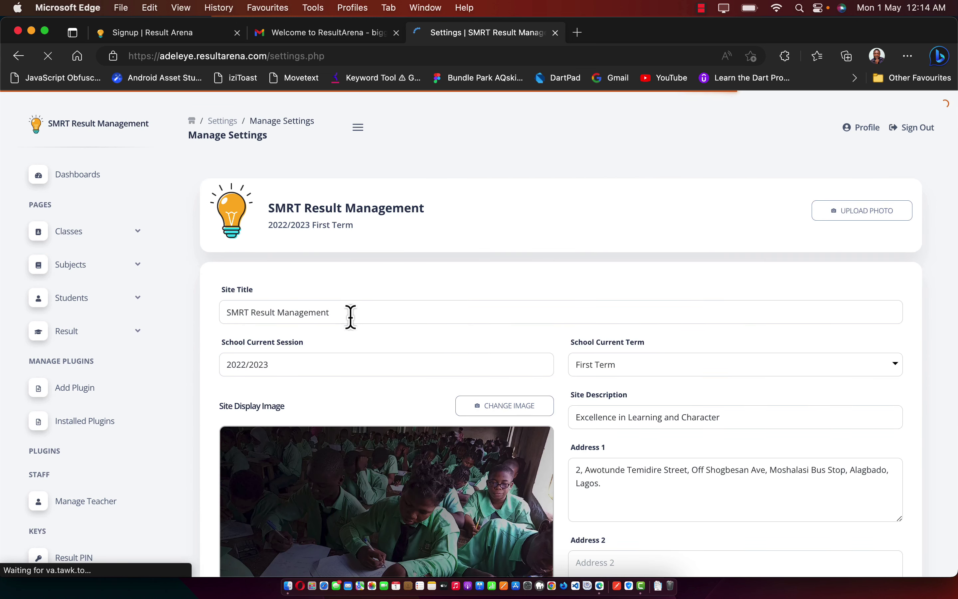
left_click(347, 313)
left_click_drag(354, 312, 214, 313)
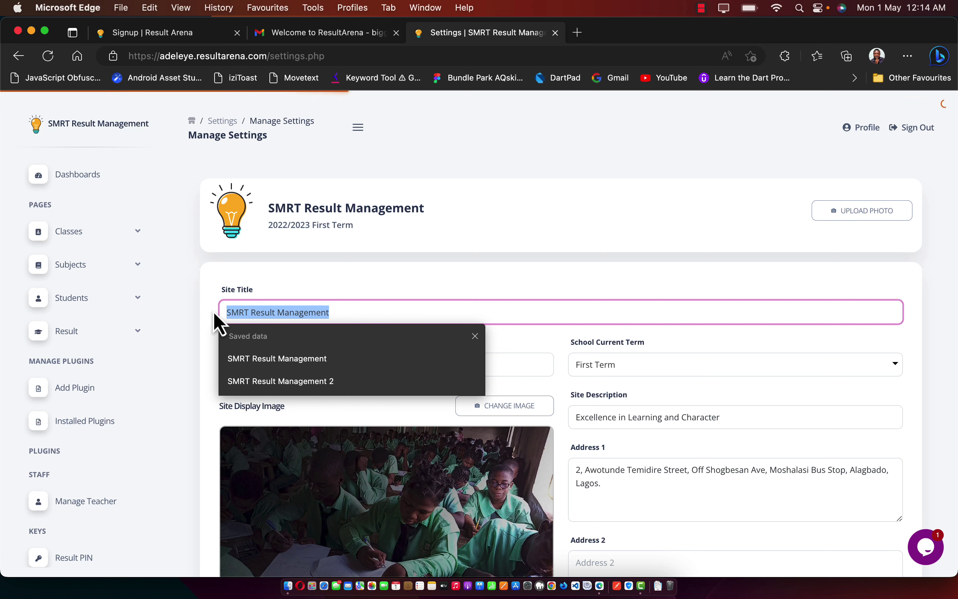
type("S")
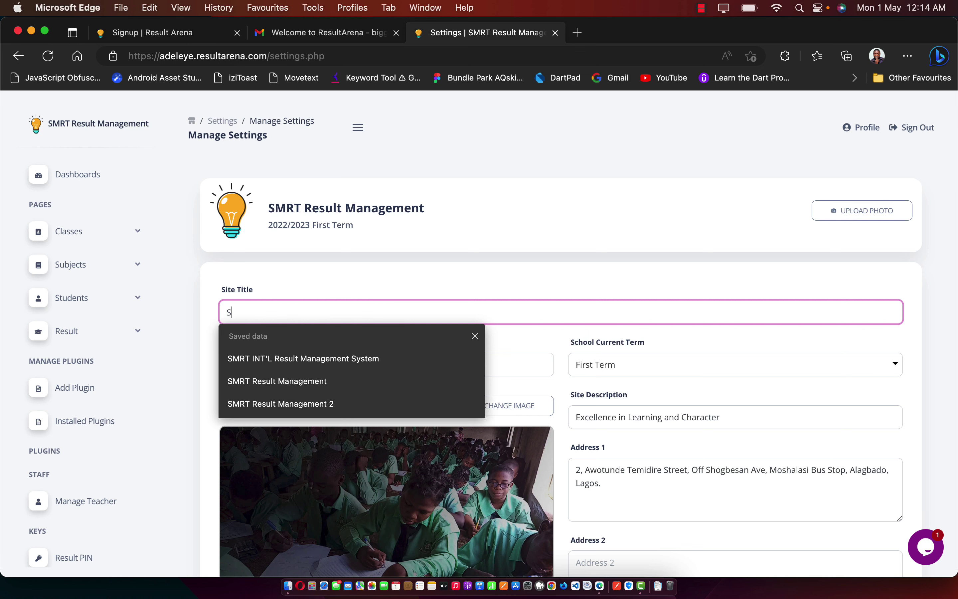
type("chool Name")
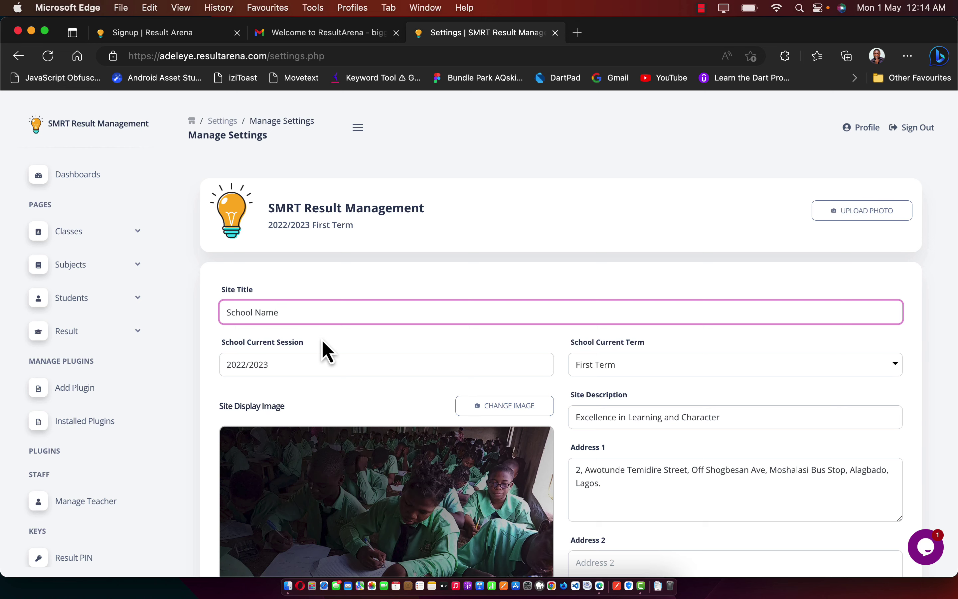
scroll(301, 339, "down", 1)
left_click(300, 339)
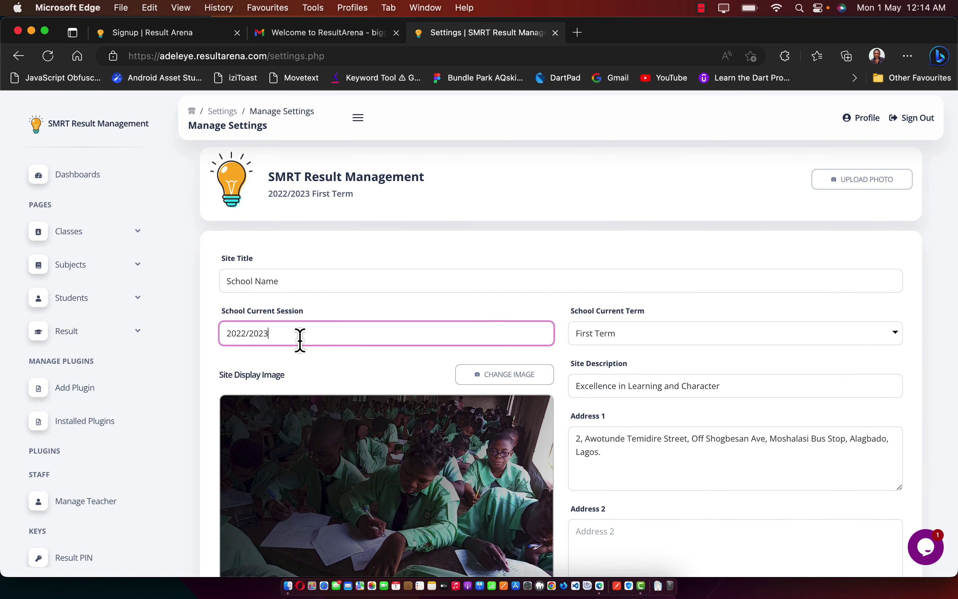
Look over the School Current Session, Site Description and Address 1 fields.
left_click(322, 316)
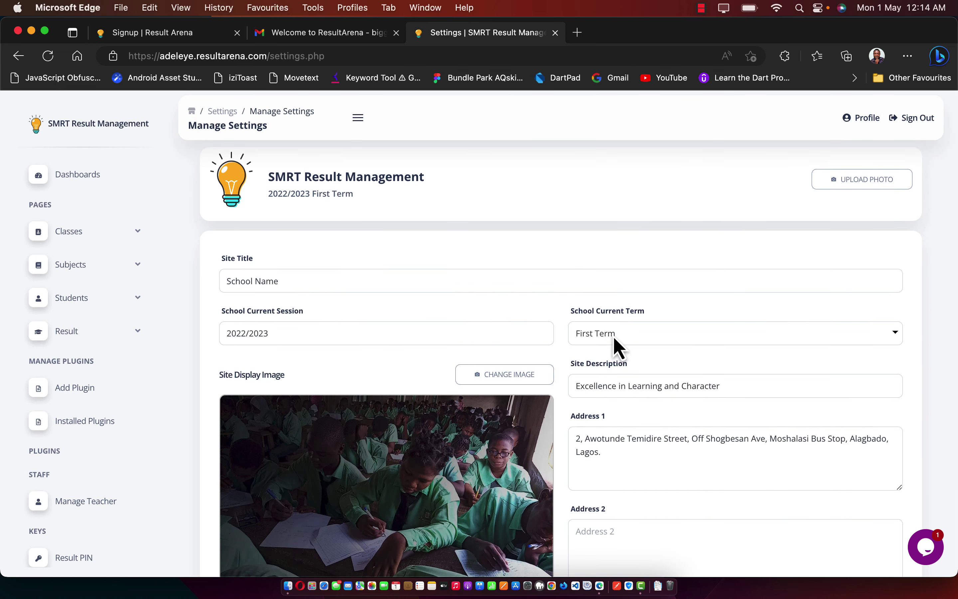
scroll(625, 349, "down", 1)
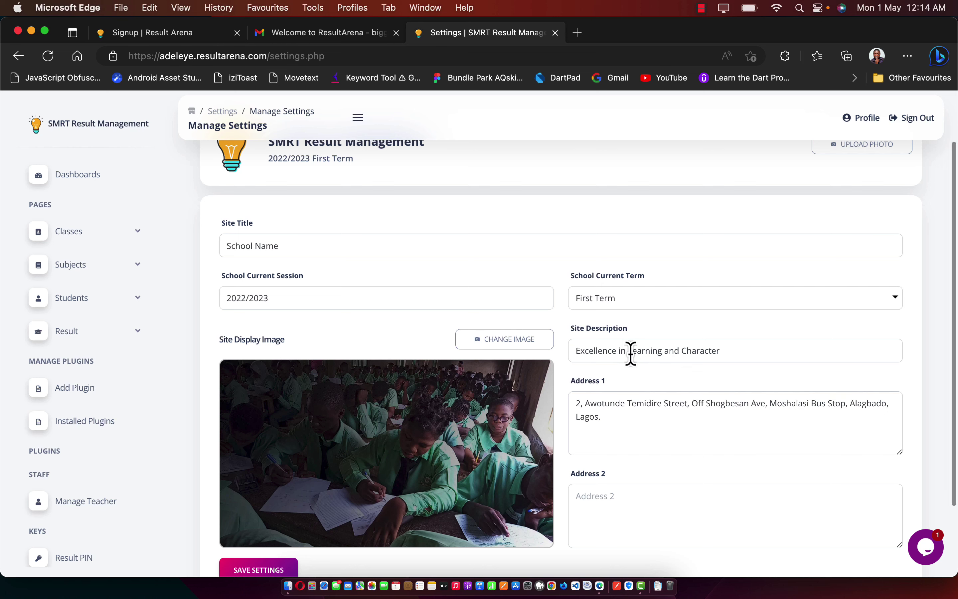
left_click(629, 349)
scroll(628, 350, "down", 1)
left_click(627, 384)
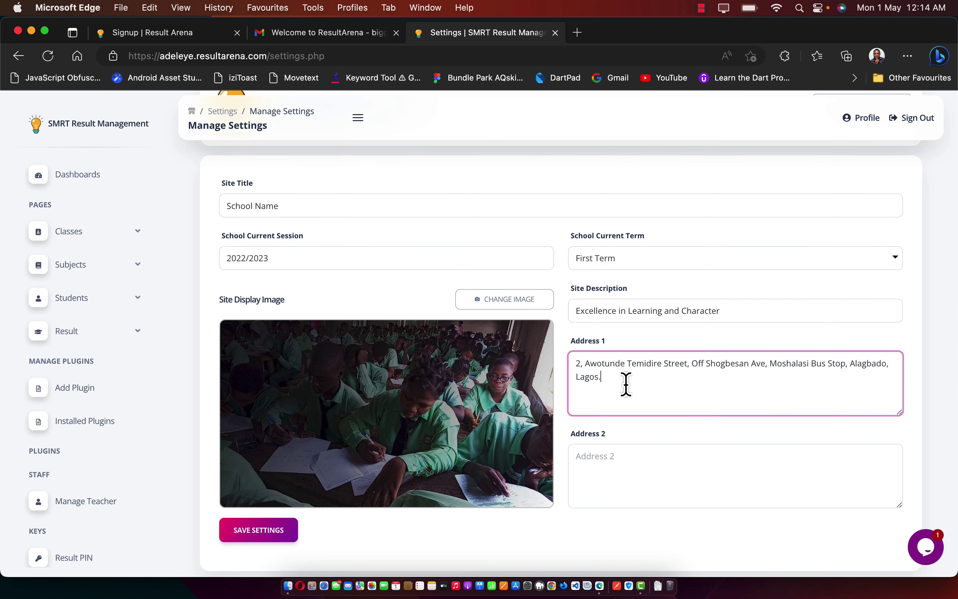
left_click_drag(613, 380, 571, 368)
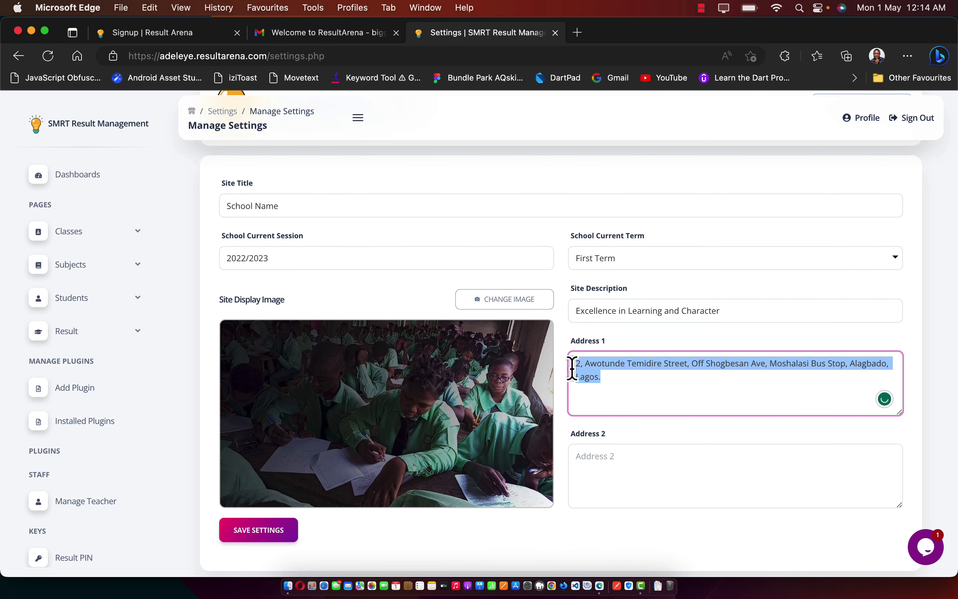
left_click(619, 378)
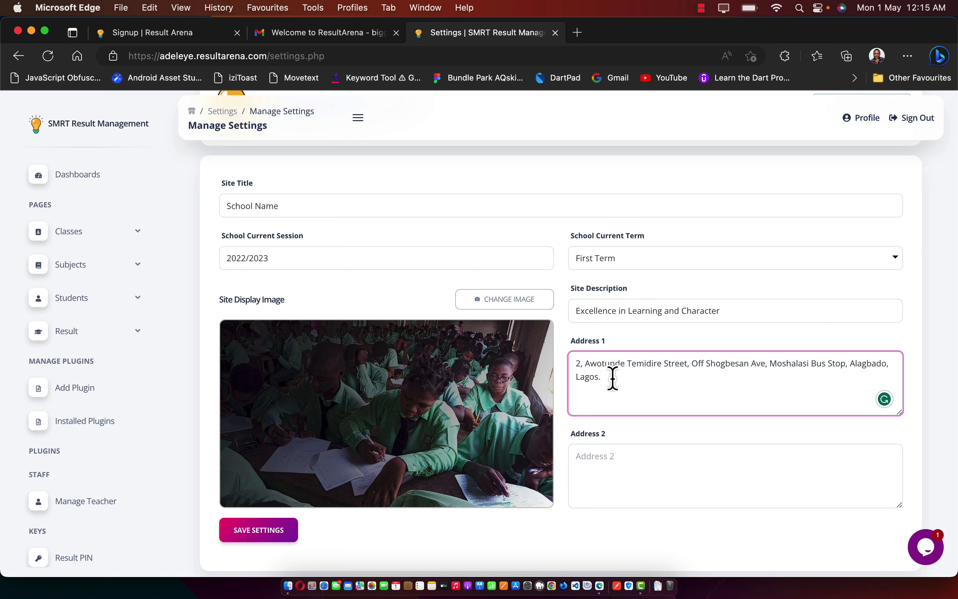
left_click_drag(612, 379, 576, 364)
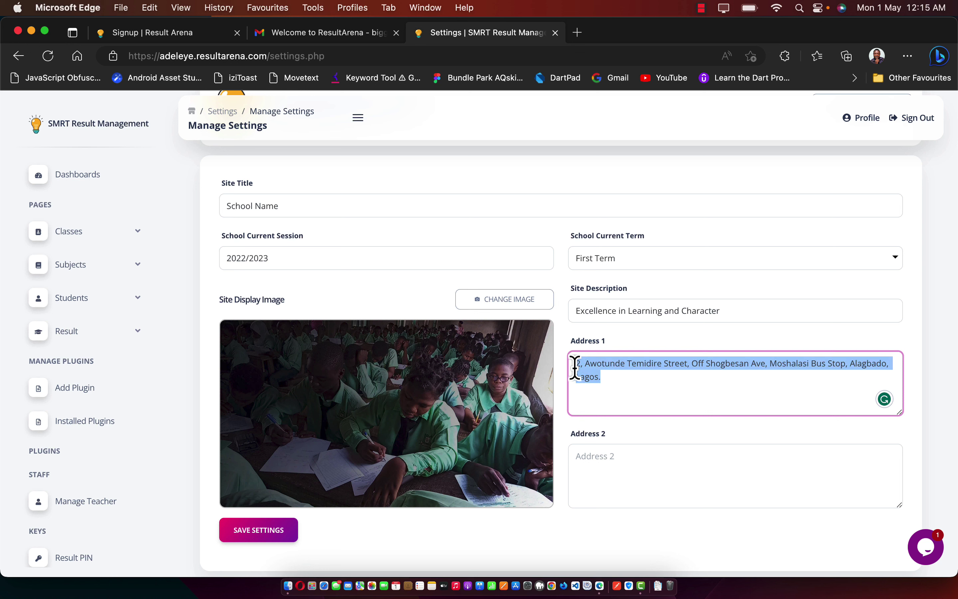
left_click(633, 387)
scroll(620, 392, "down", 2)
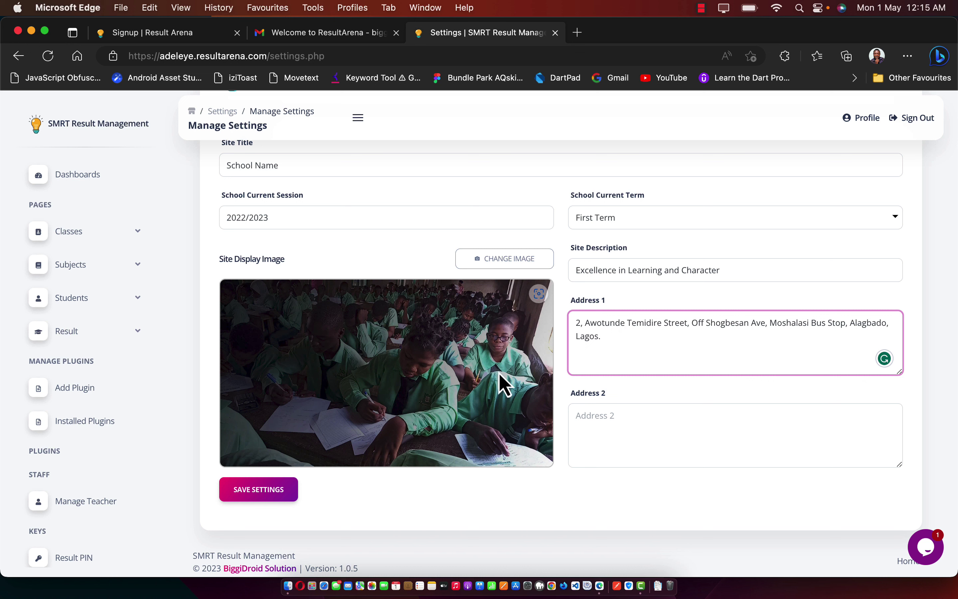
left_click(346, 254)
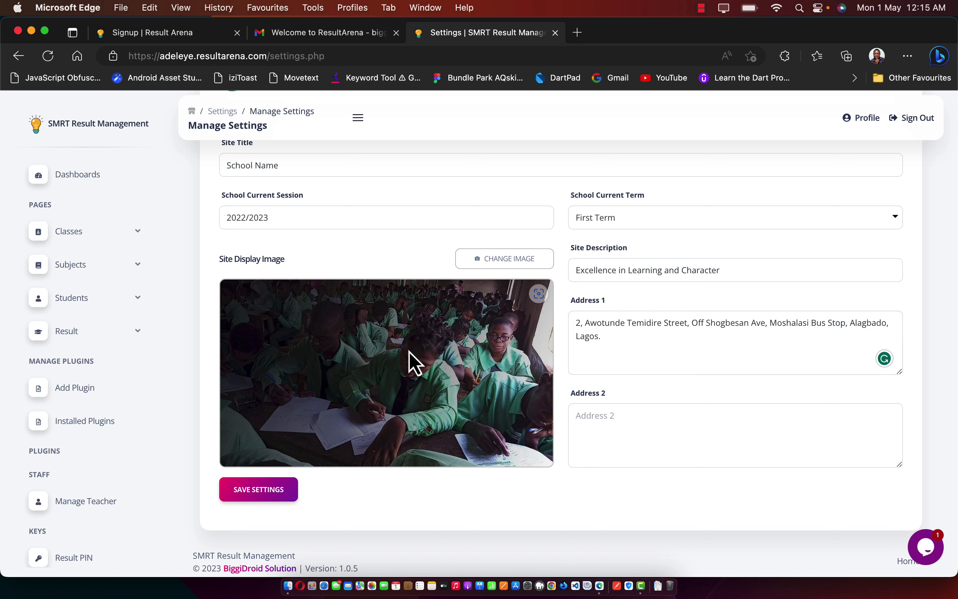
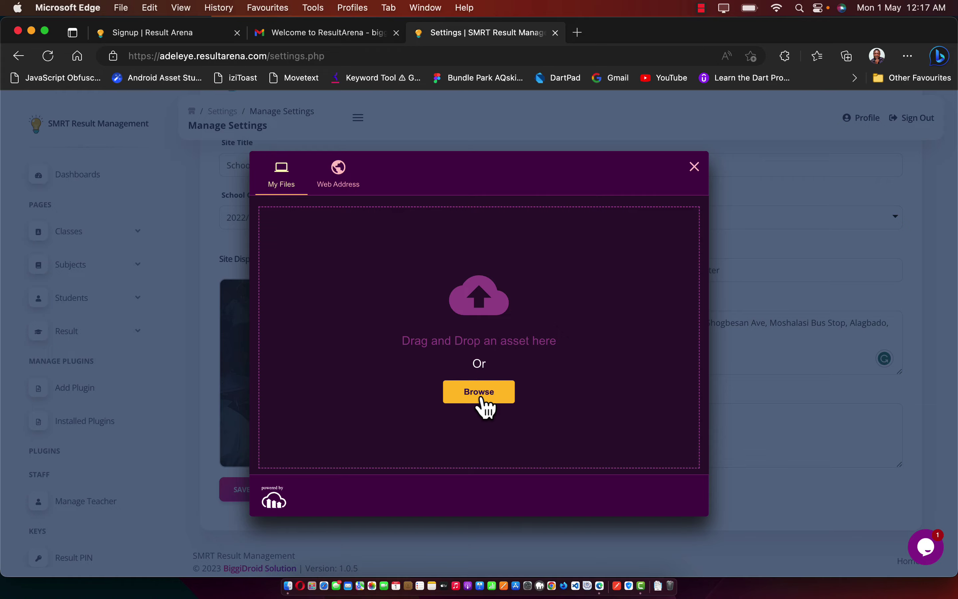
Open the file browser from the Site Display Image upload widget.
left_click(481, 399)
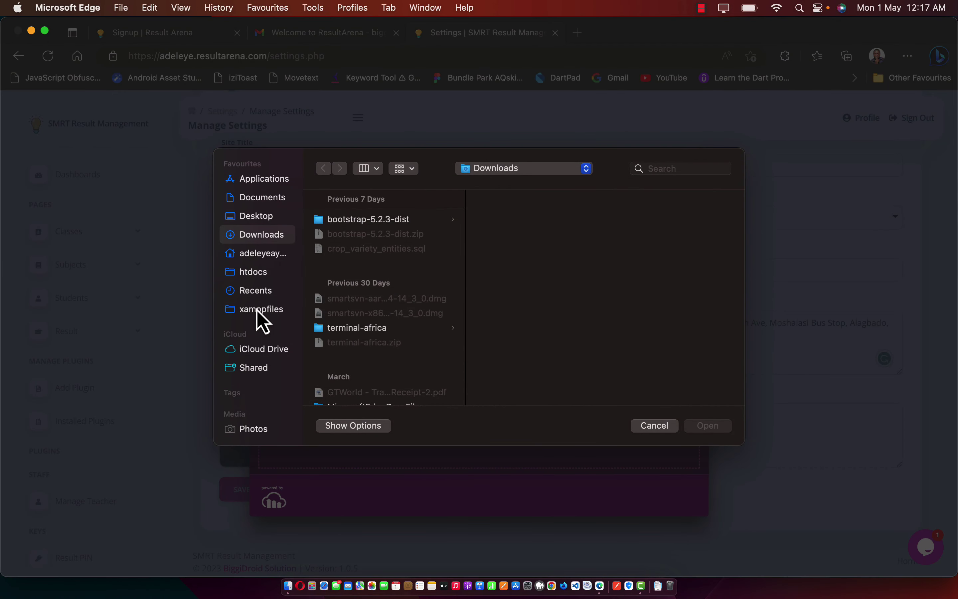
Load maxfemcollege.jpg from htdocs/biggiresultv2/images into the uploader.
left_click(261, 272)
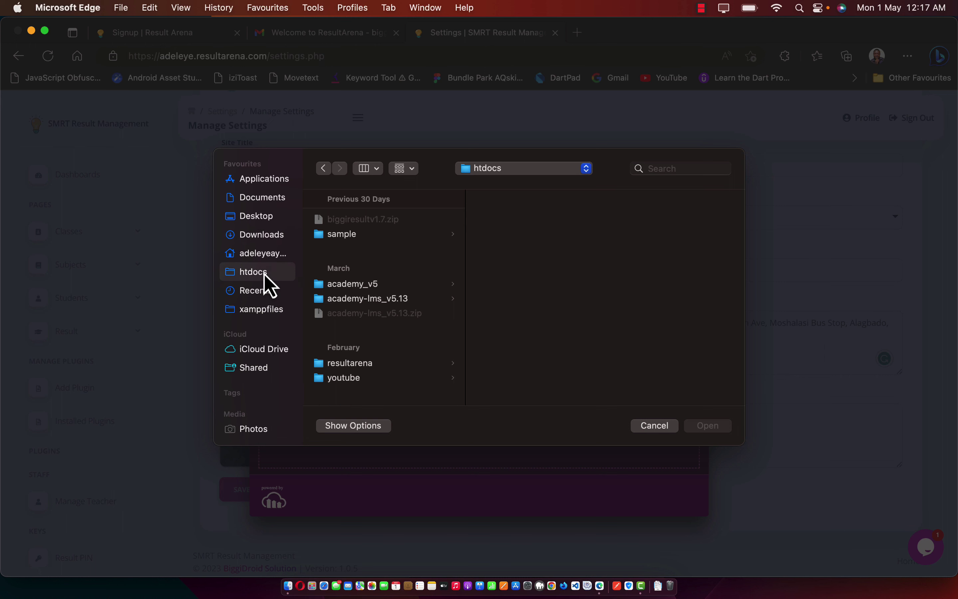
scroll(390, 334, "down", 3)
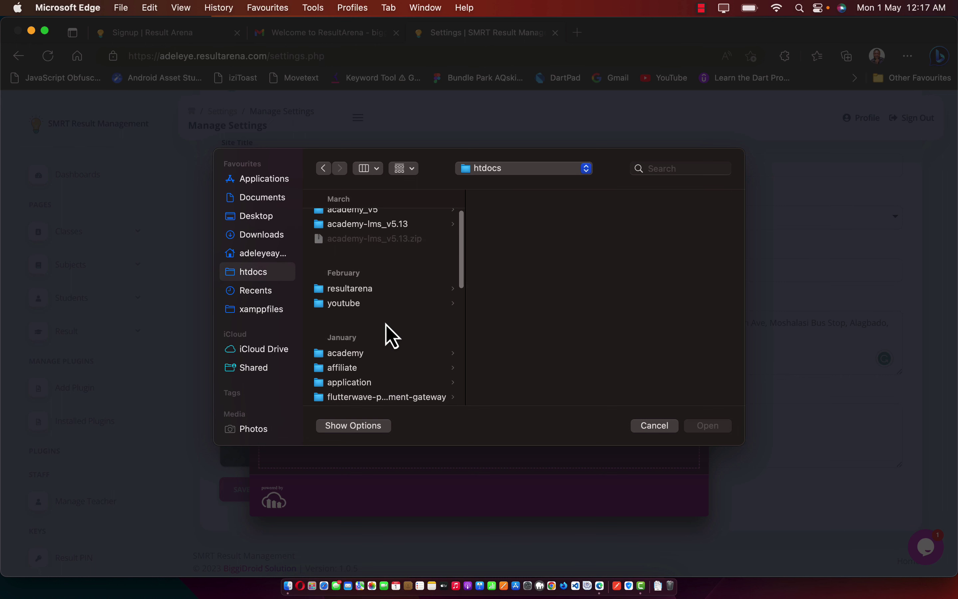
scroll(390, 334, "up", 2)
scroll(388, 327, "down", 10)
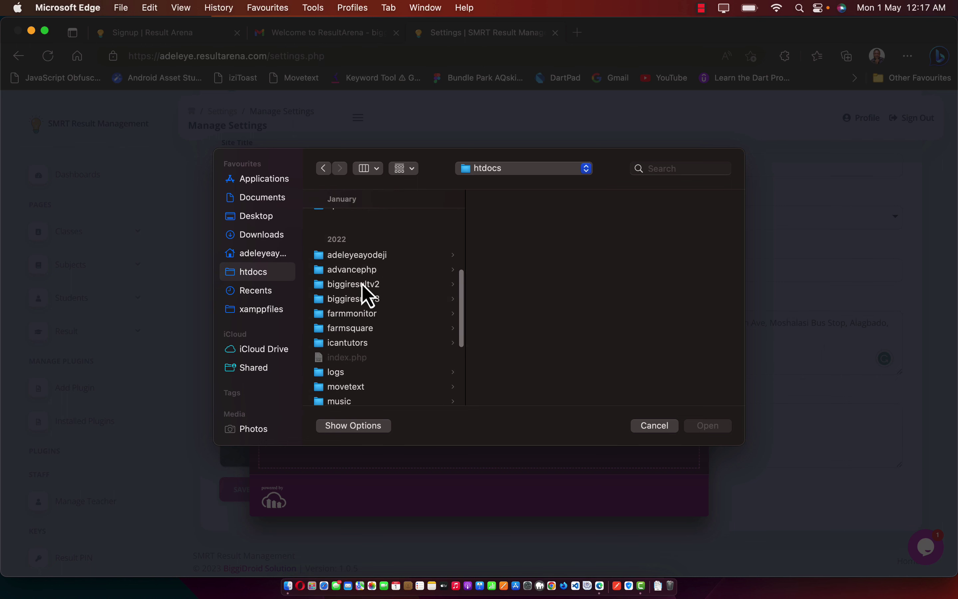
left_click(364, 285)
scroll(554, 309, "down", 10)
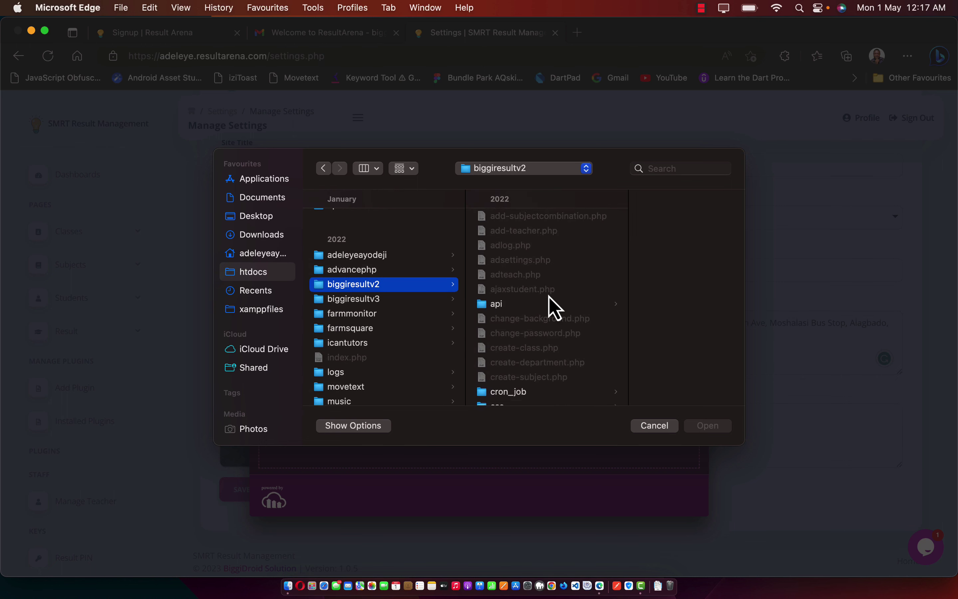
scroll(526, 301, "down", 5)
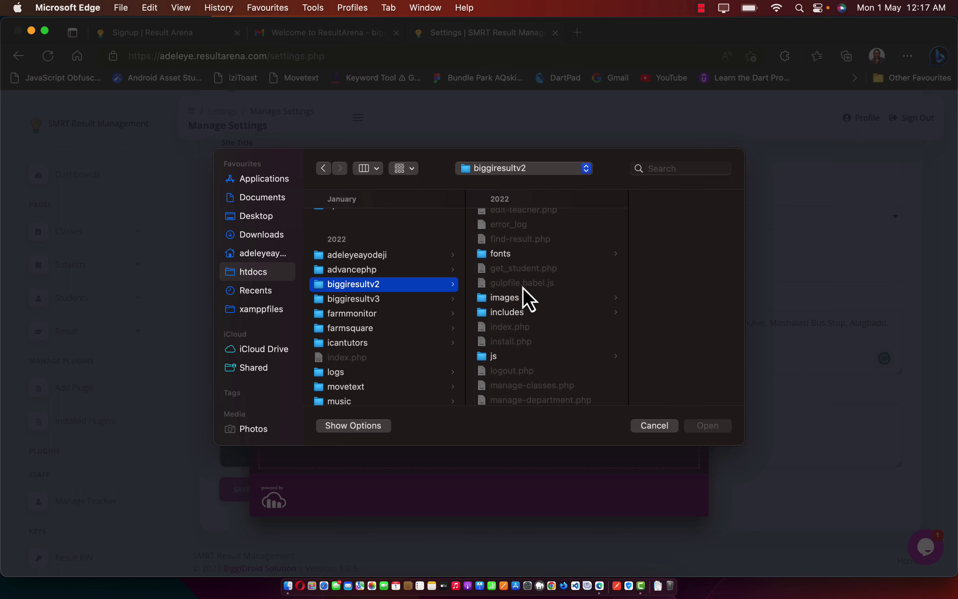
left_click(516, 264)
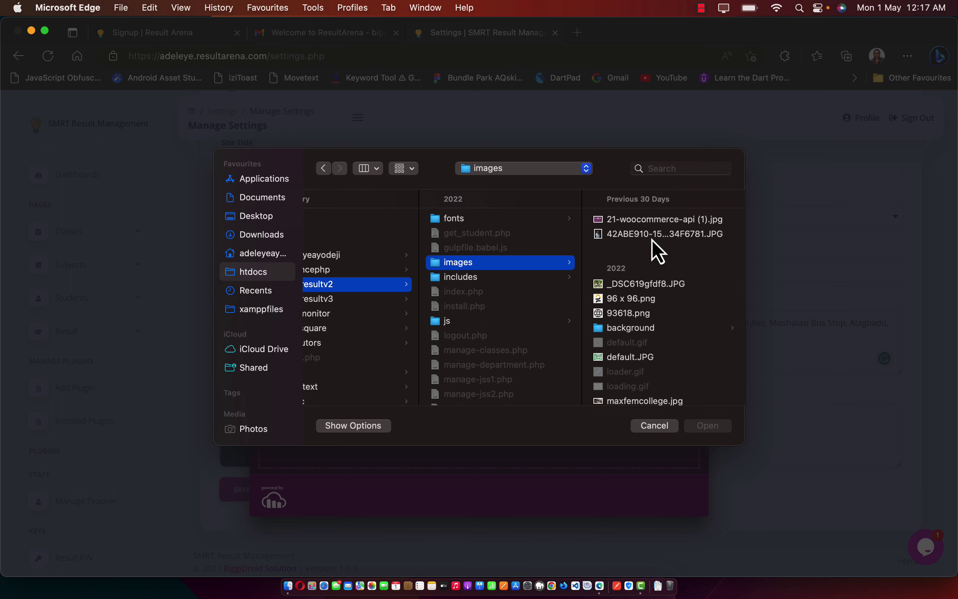
scroll(641, 324, "down", 2)
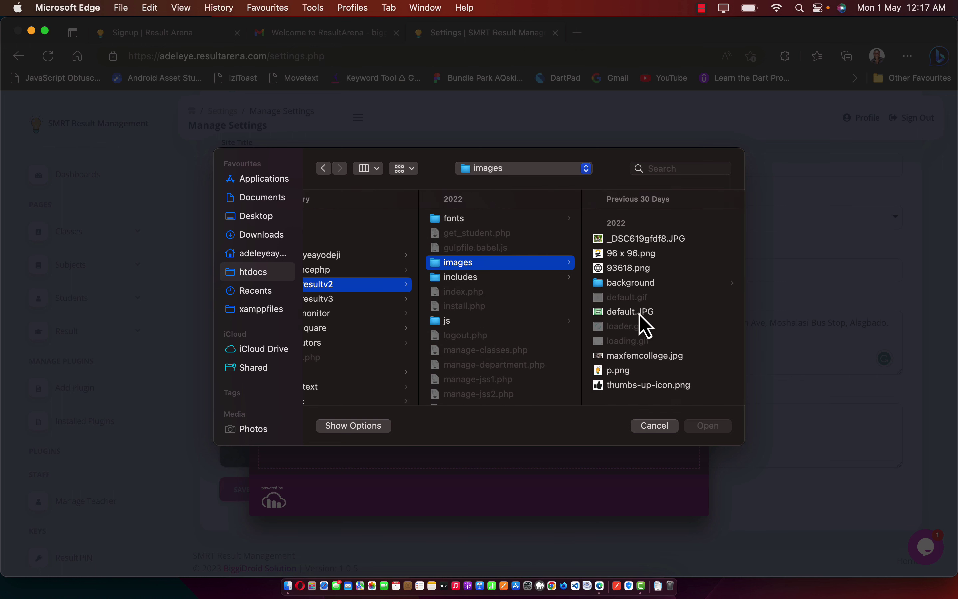
left_click(643, 360)
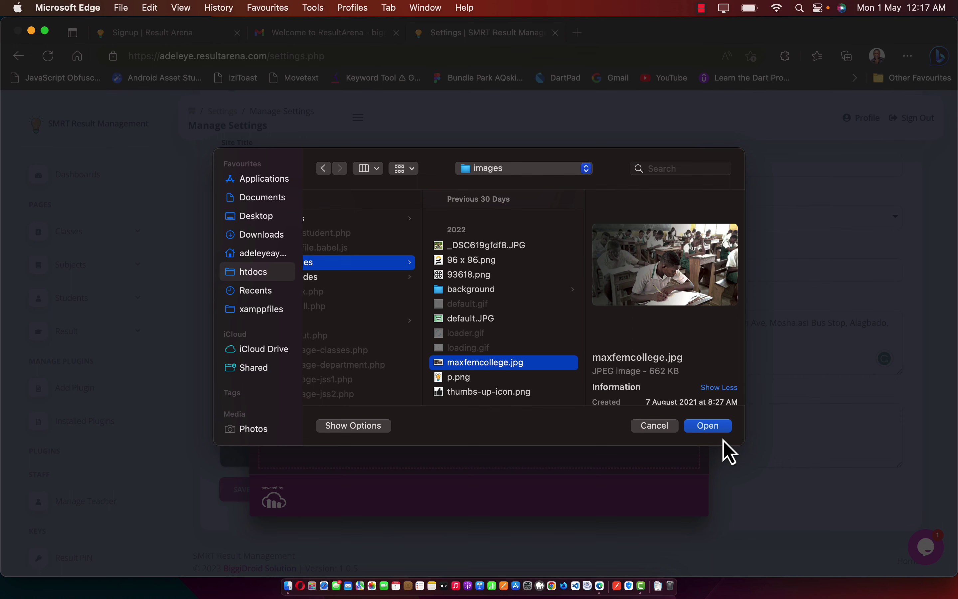
left_click(706, 426)
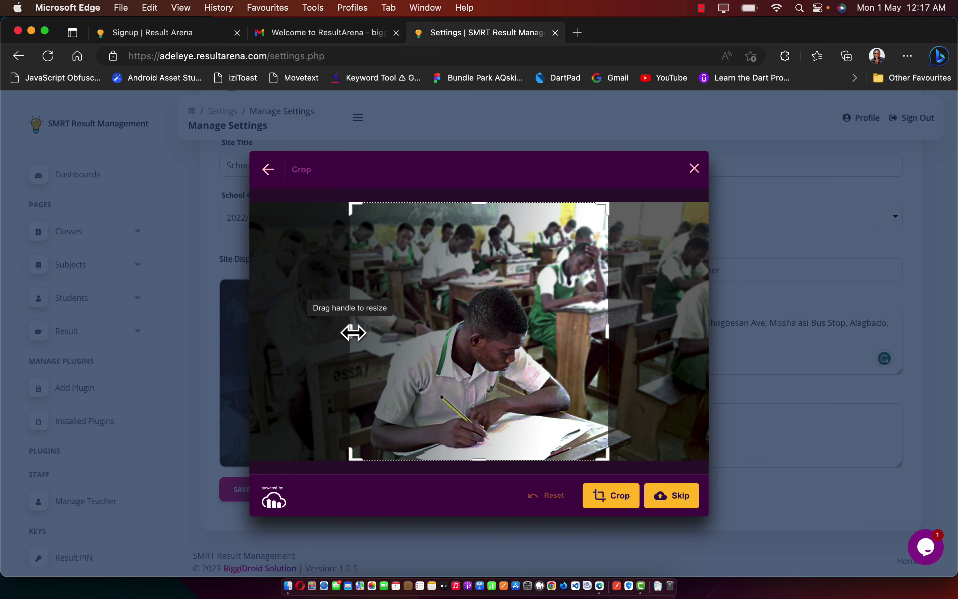
Widen the crop box to the full photo, then upload it uncropped.
left_click_drag(352, 333, 150, 336)
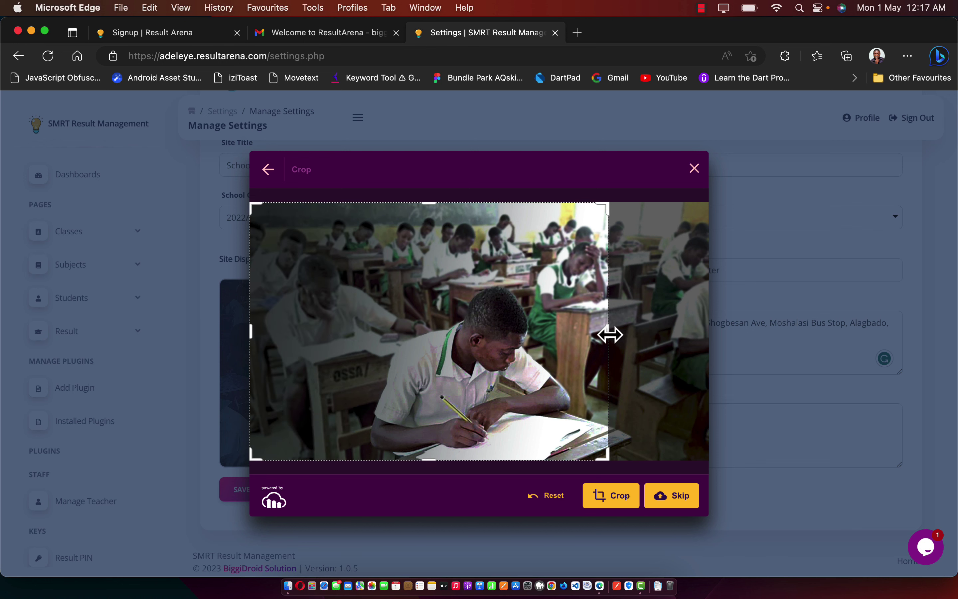
left_click_drag(608, 334, 783, 332)
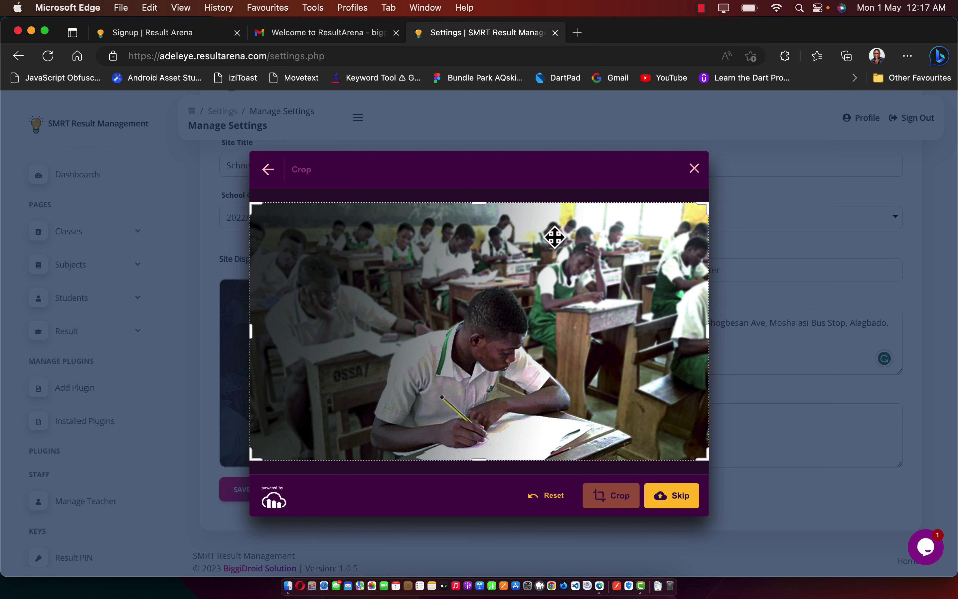
left_click(677, 496)
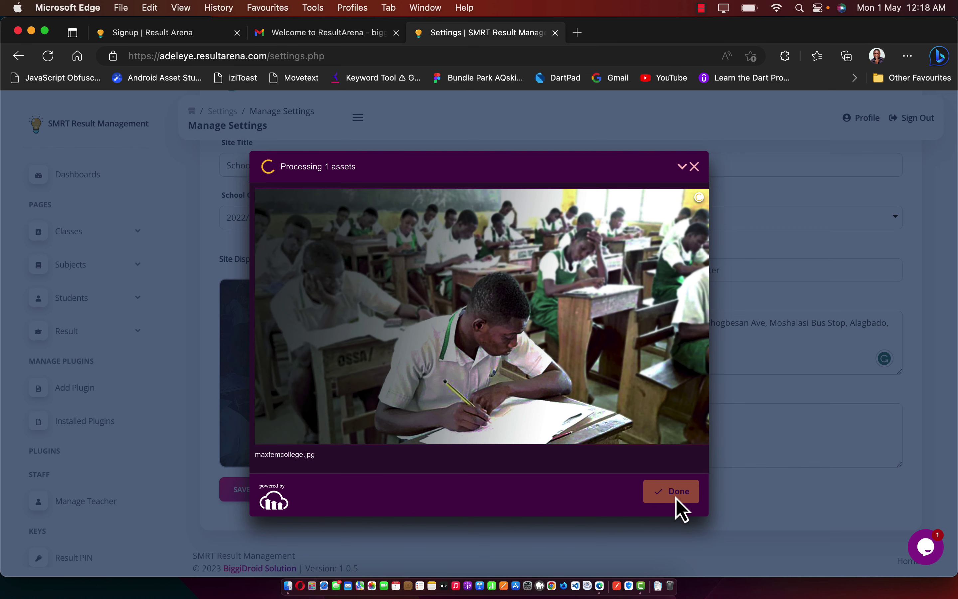
left_click(676, 498)
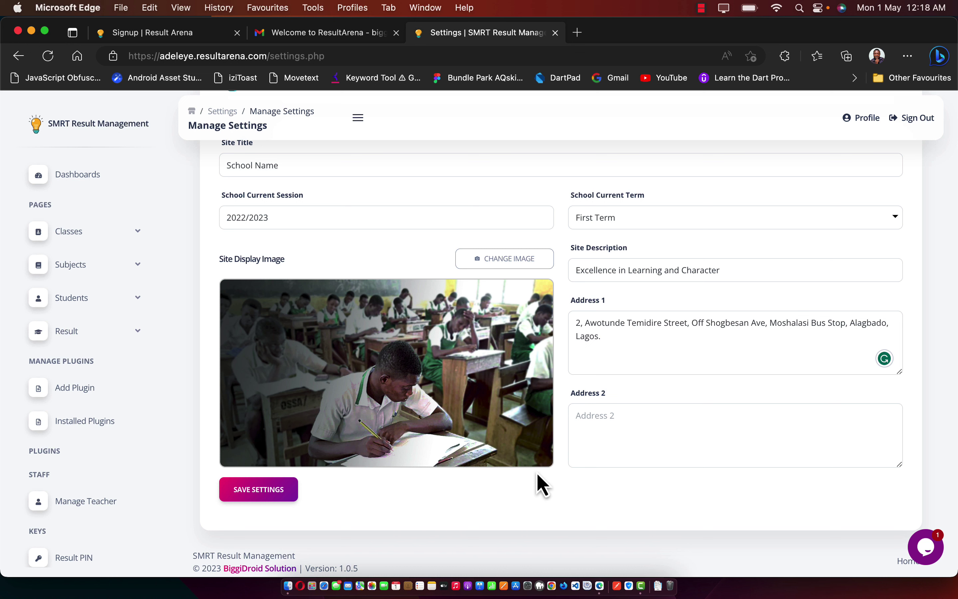
Save the settings, dismiss the Success dialog and review the reloaded page.
left_click(267, 491)
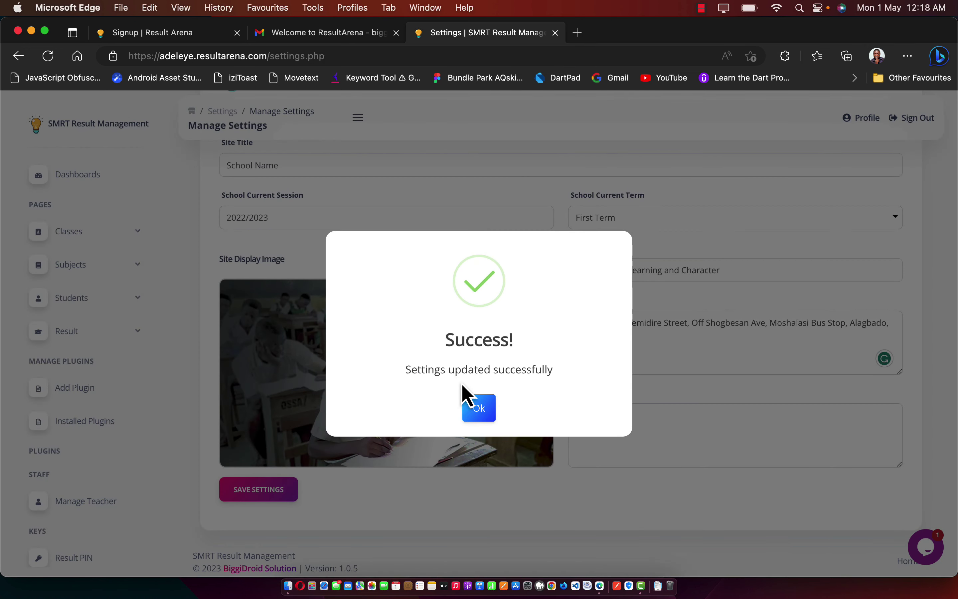
left_click(481, 407)
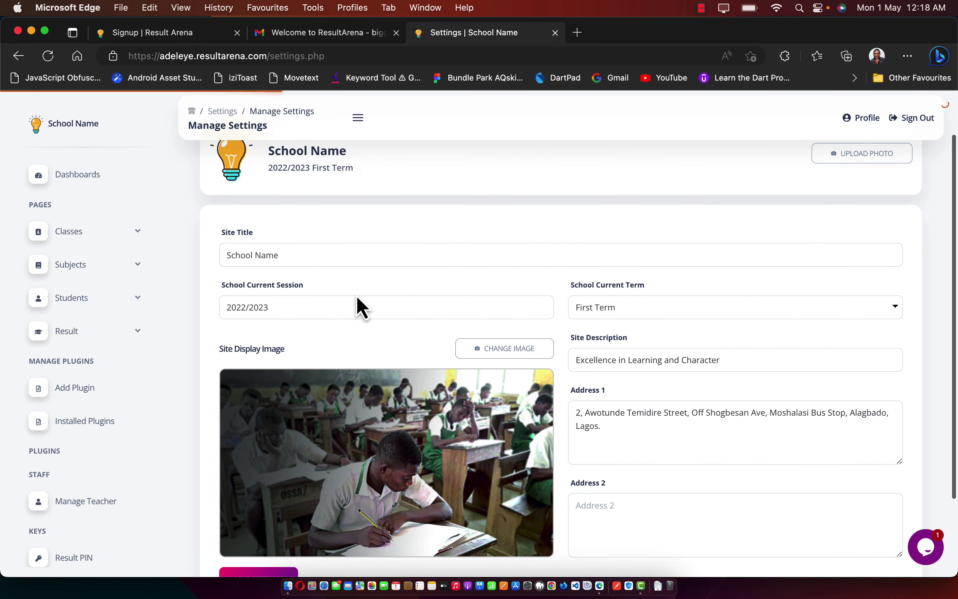
scroll(360, 307, "up", 3)
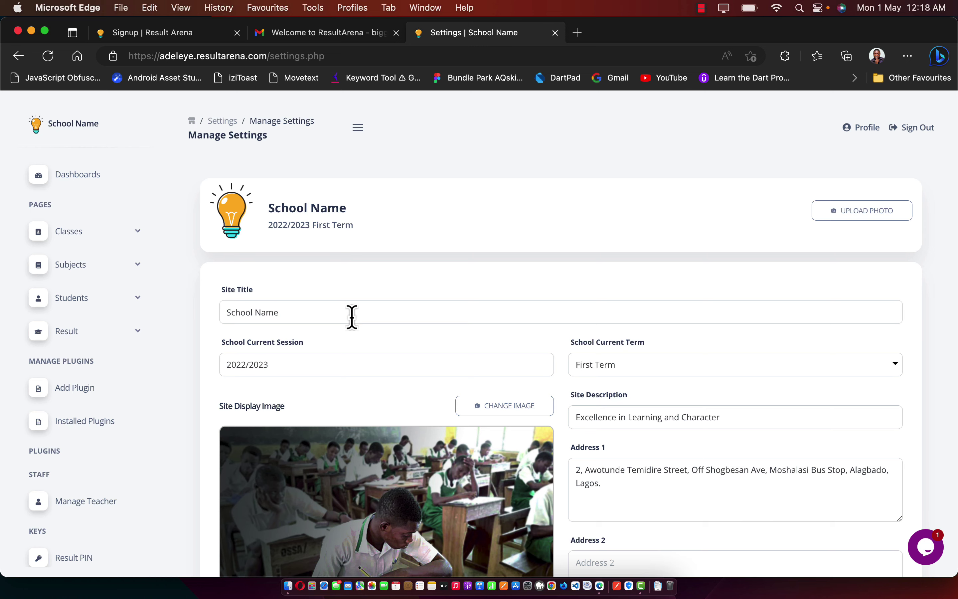
scroll(350, 317, "down", 3)
scroll(357, 327, "up", 3)
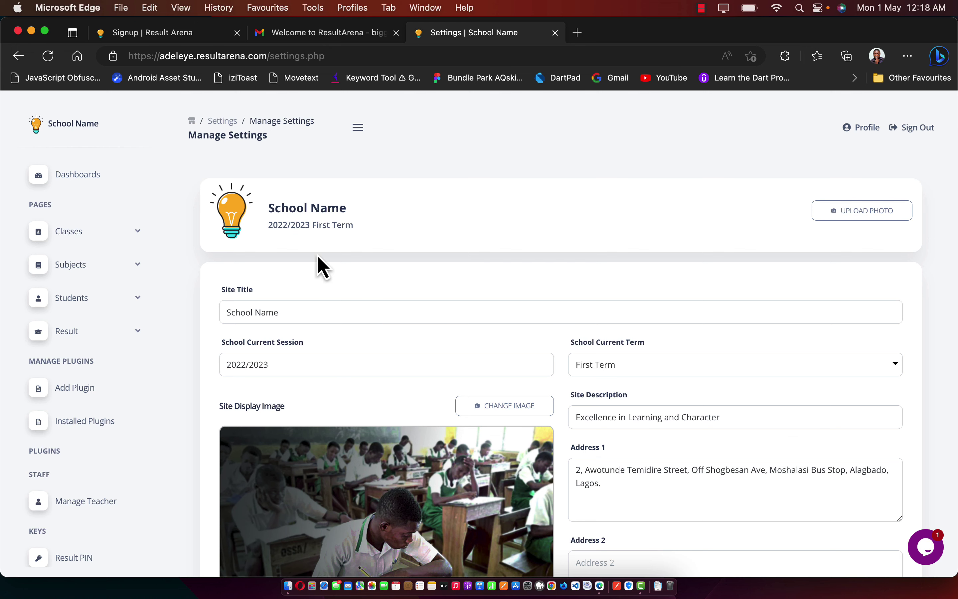
Upload 96 x 96.png as the school logo, skipping the crop.
left_click(859, 211)
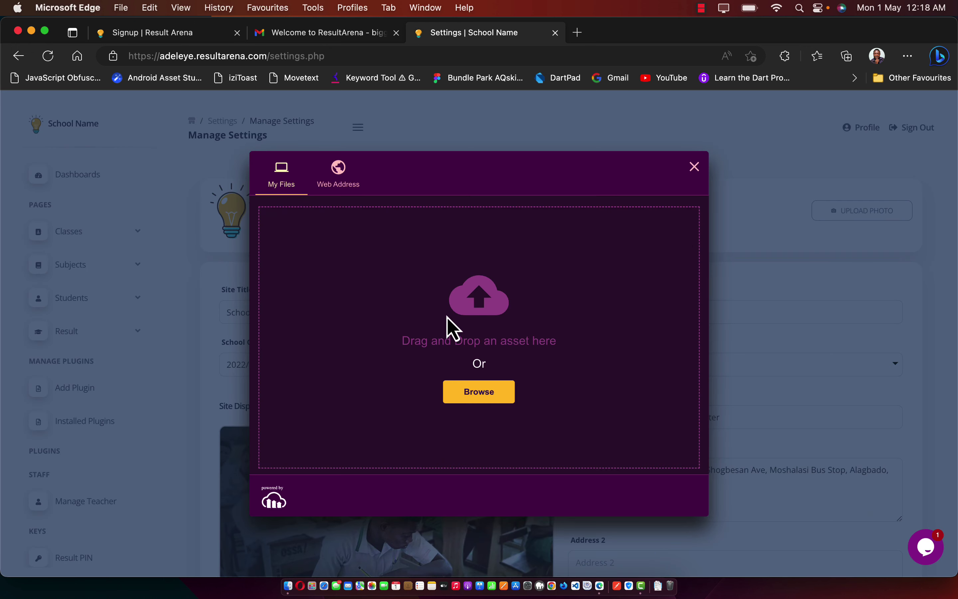
left_click(481, 394)
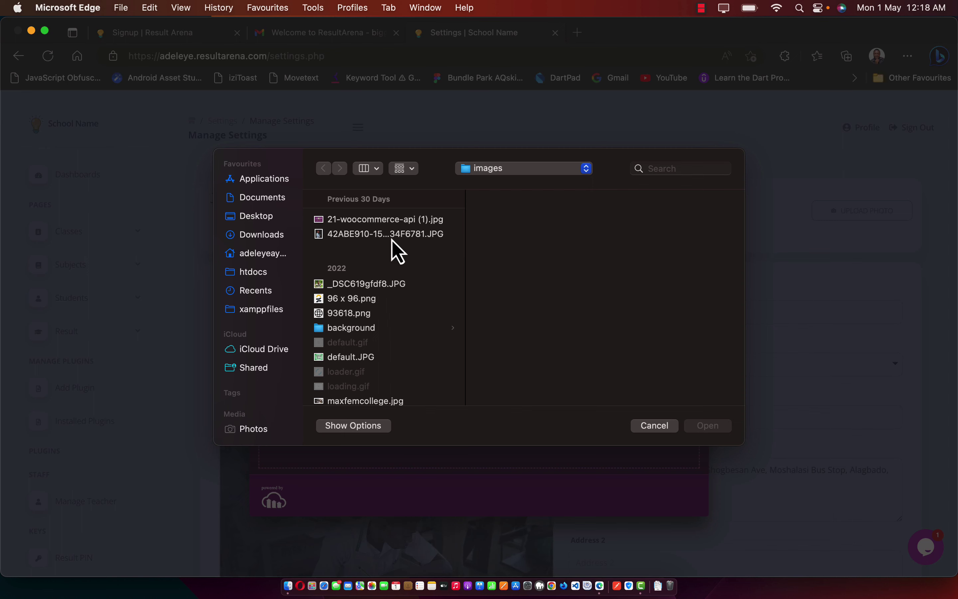
left_click(353, 299)
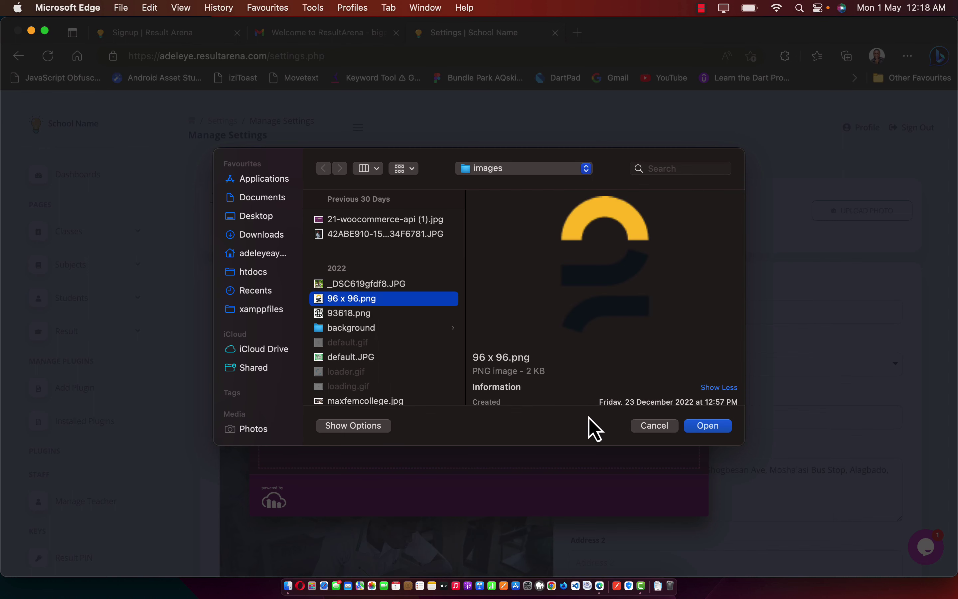
left_click(710, 426)
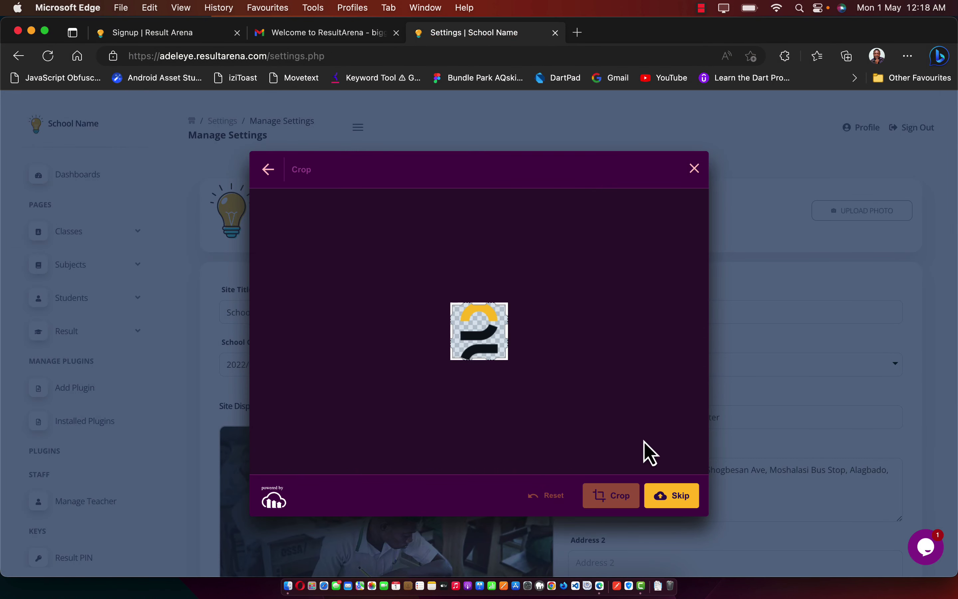
left_click(667, 500)
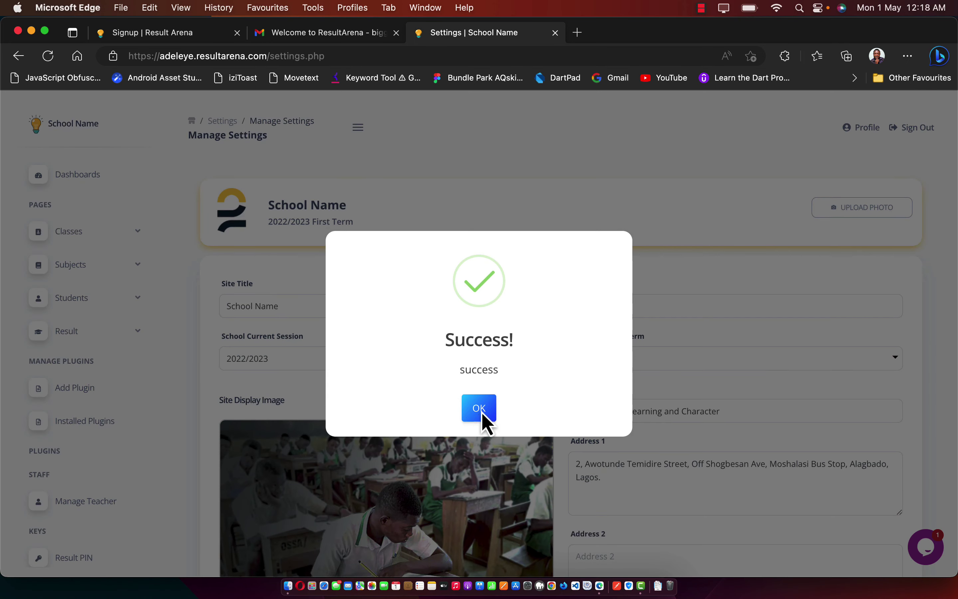
left_click(480, 411)
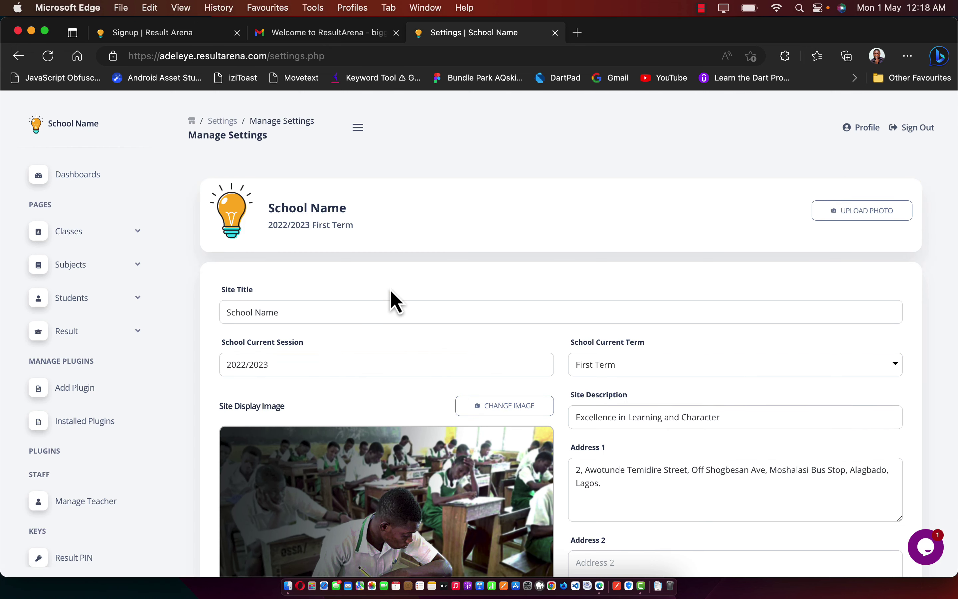
scroll(515, 269, "down", 1)
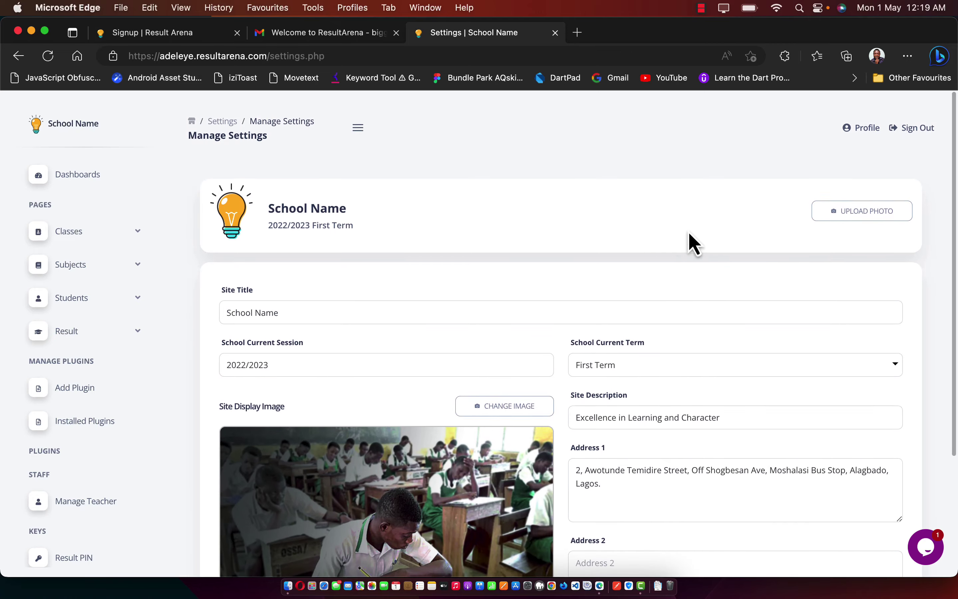
Repeat the 96 x 96.png logo upload without cropping and finish it.
left_click(854, 213)
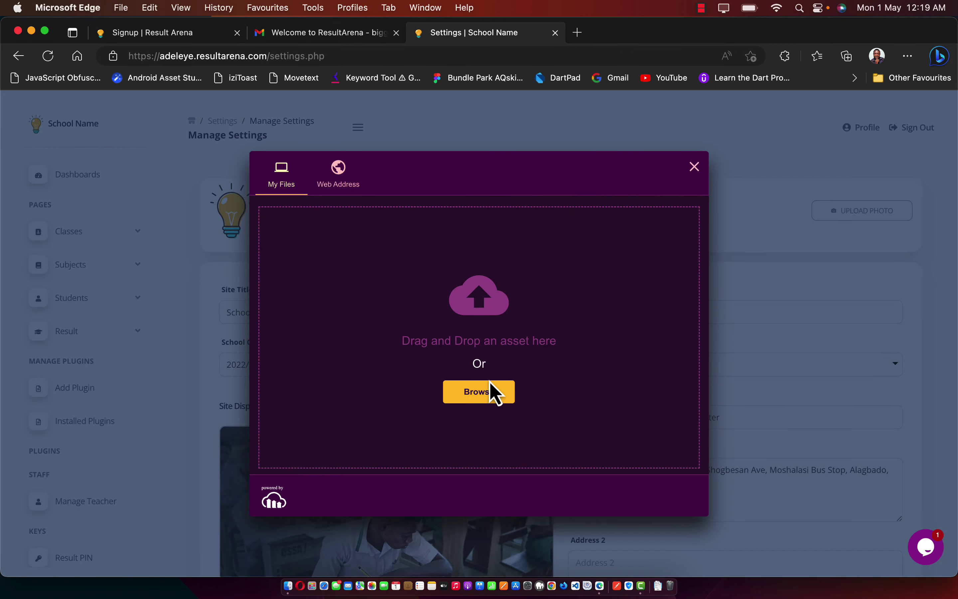
left_click(483, 393)
left_click(362, 299)
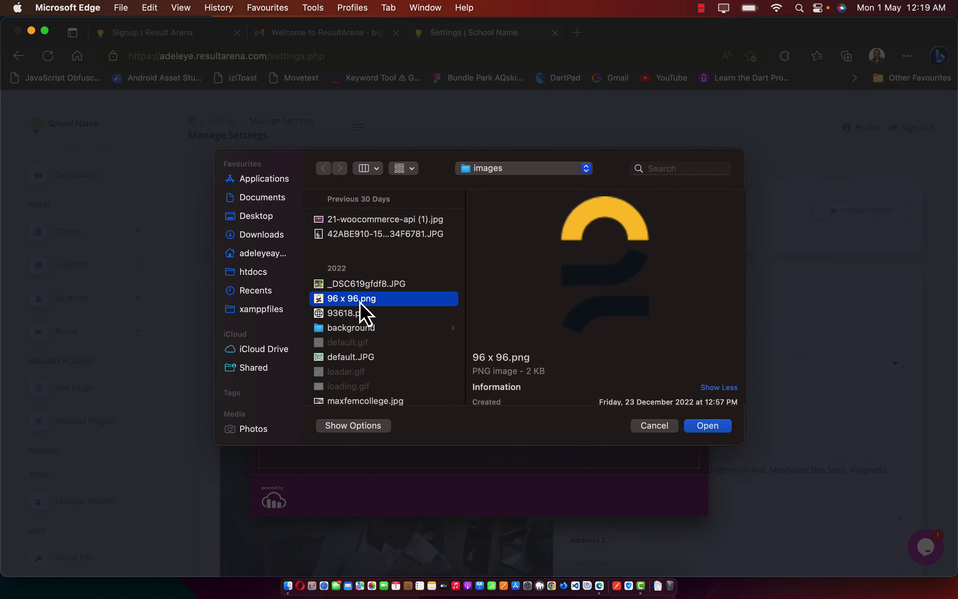
left_click(710, 426)
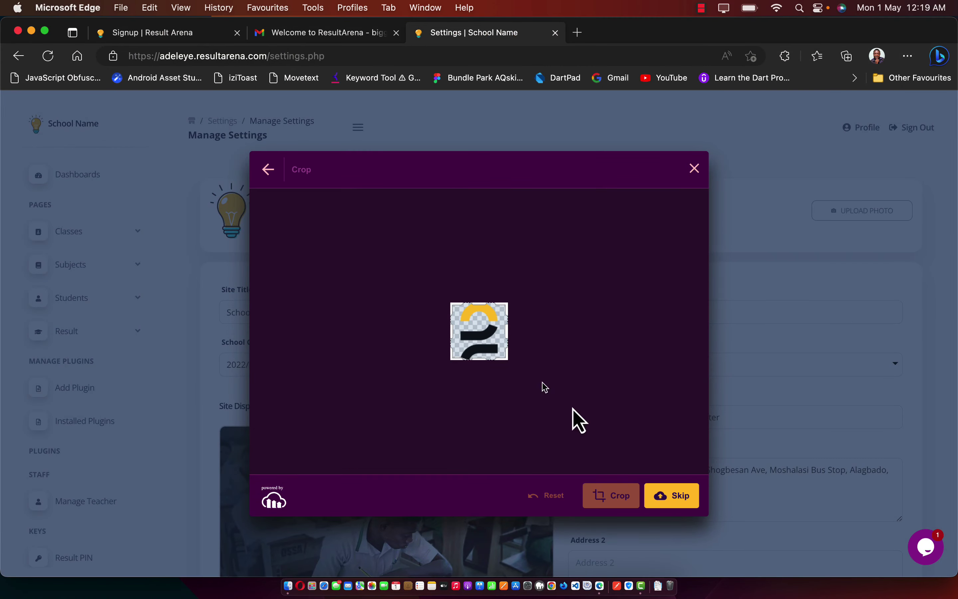
left_click(677, 498)
left_click(671, 493)
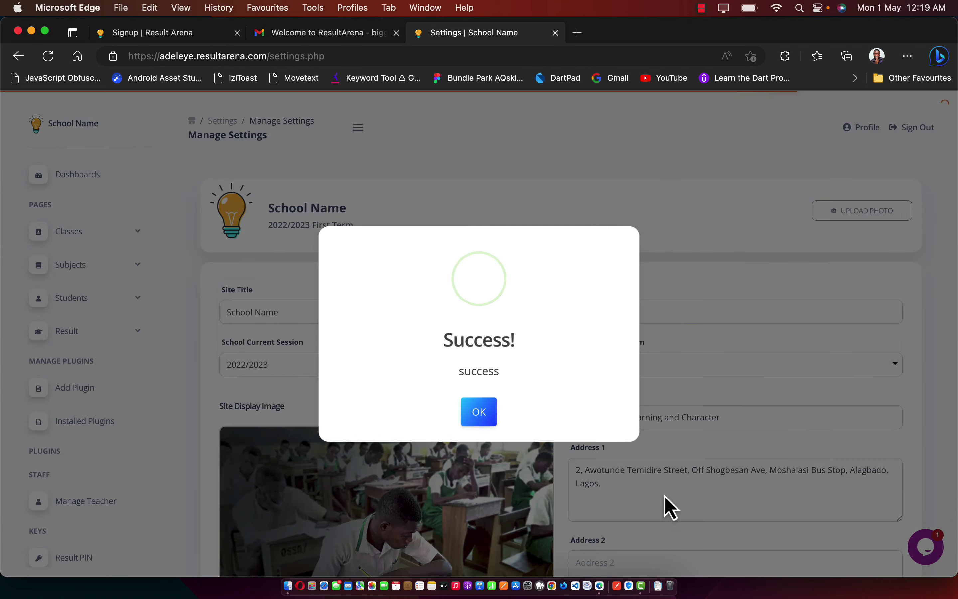
left_click(472, 410)
Save the school settings and acknowledge the saved confirmation.
scroll(470, 412, "down", 4)
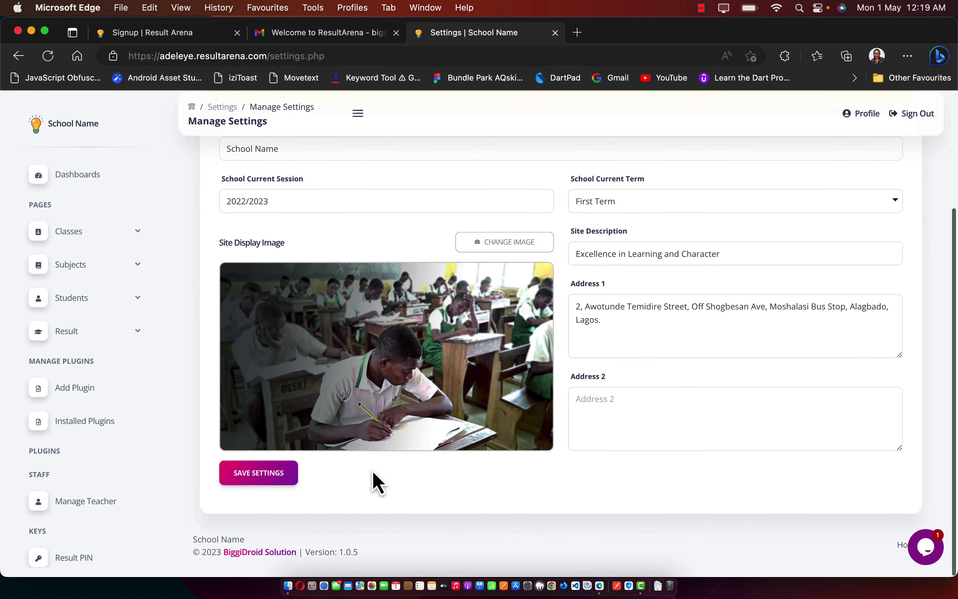
left_click(279, 477)
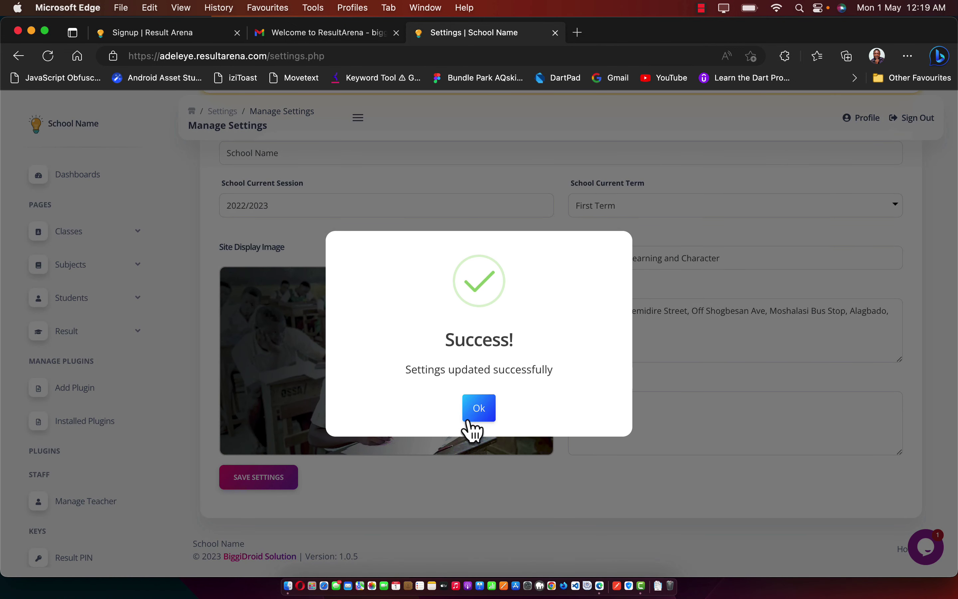
left_click(468, 414)
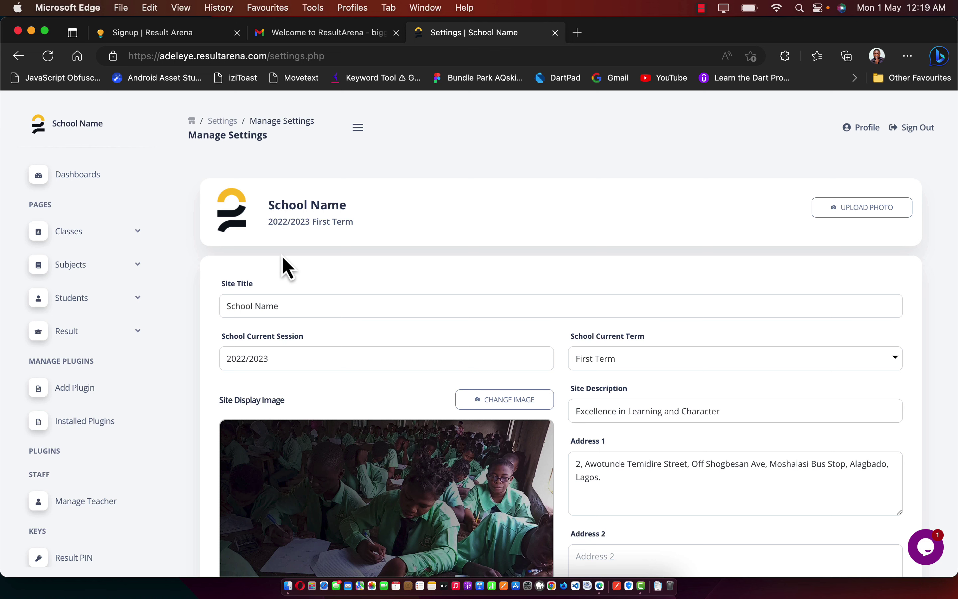
scroll(287, 267, "down", 4)
Review the settings page, then expand Classes in the sidebar.
scroll(287, 268, "up", 4)
scroll(287, 267, "down", 4)
scroll(282, 265, "up", 4)
scroll(292, 263, "down", 4)
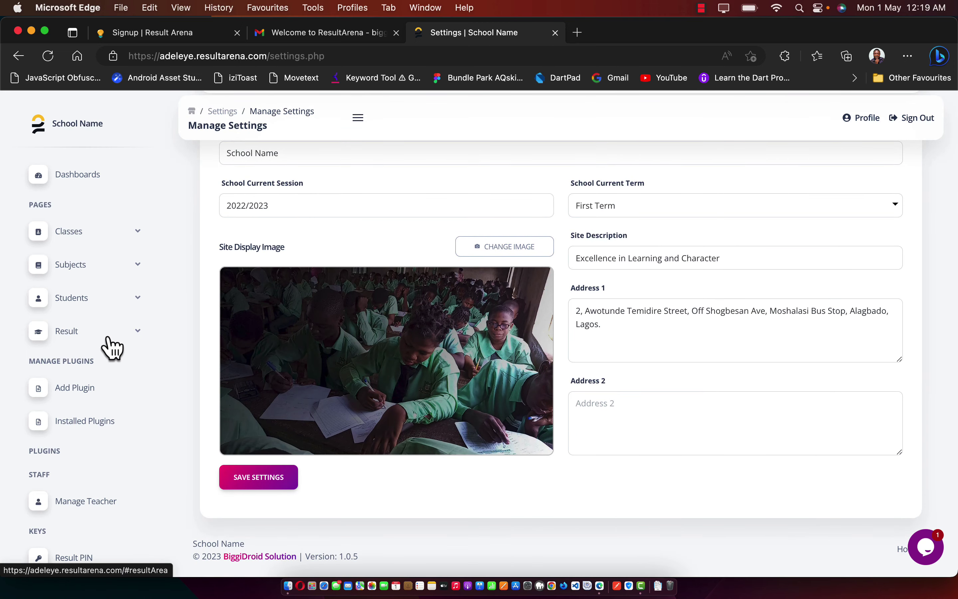
scroll(112, 347, "up", 5)
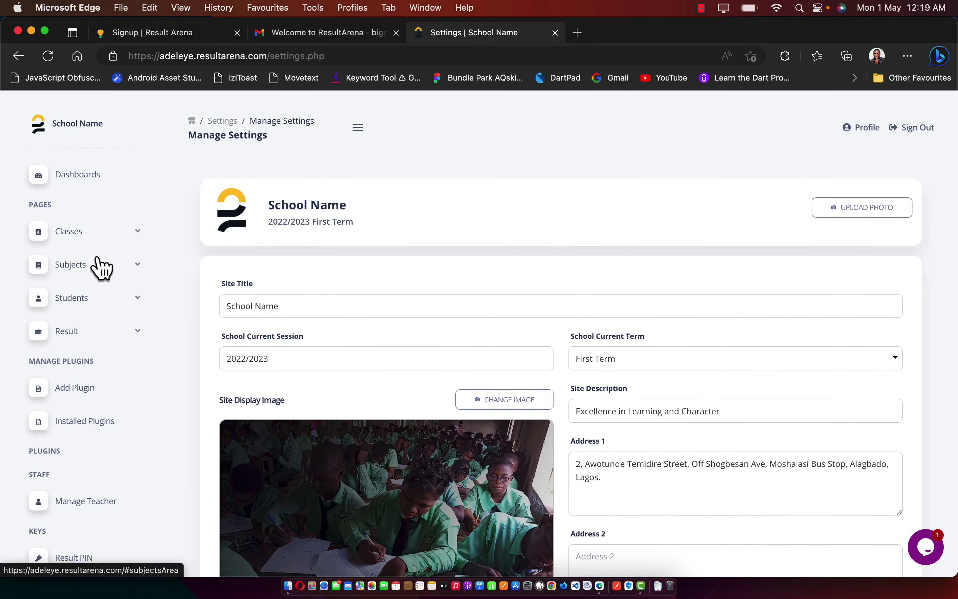
left_click(85, 235)
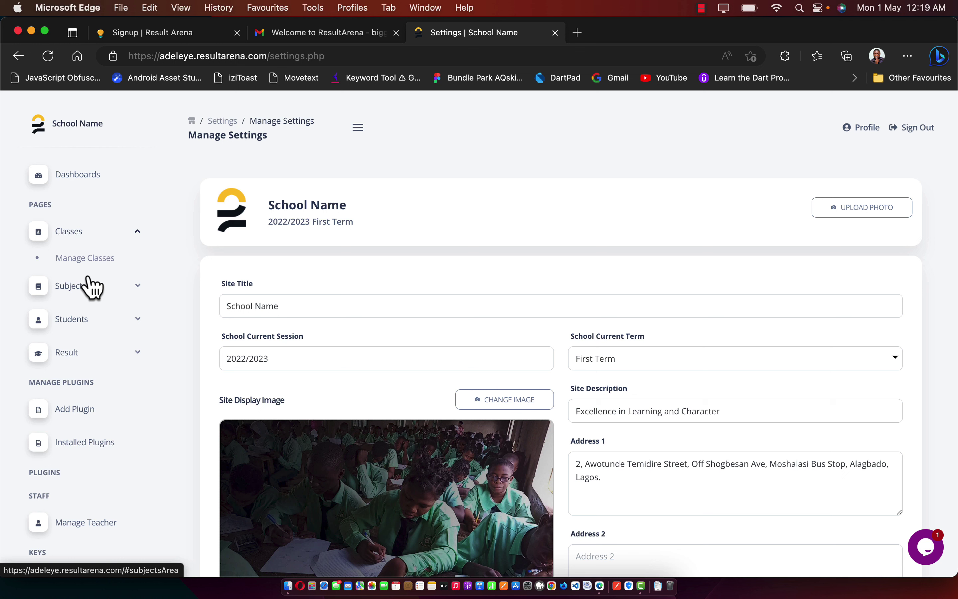
Open Manage Classes and add the class SSS 1.
left_click(99, 262)
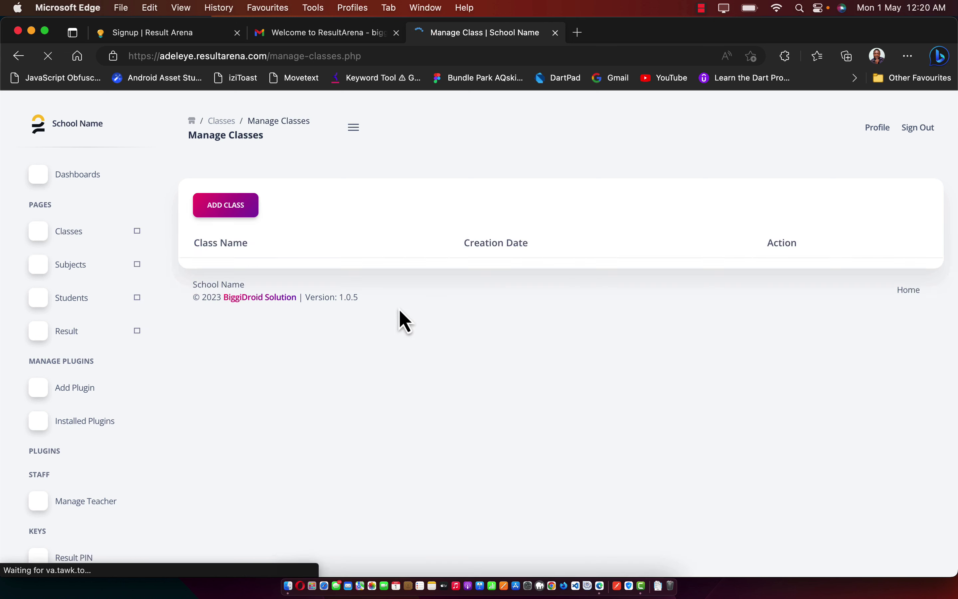
left_click(231, 206)
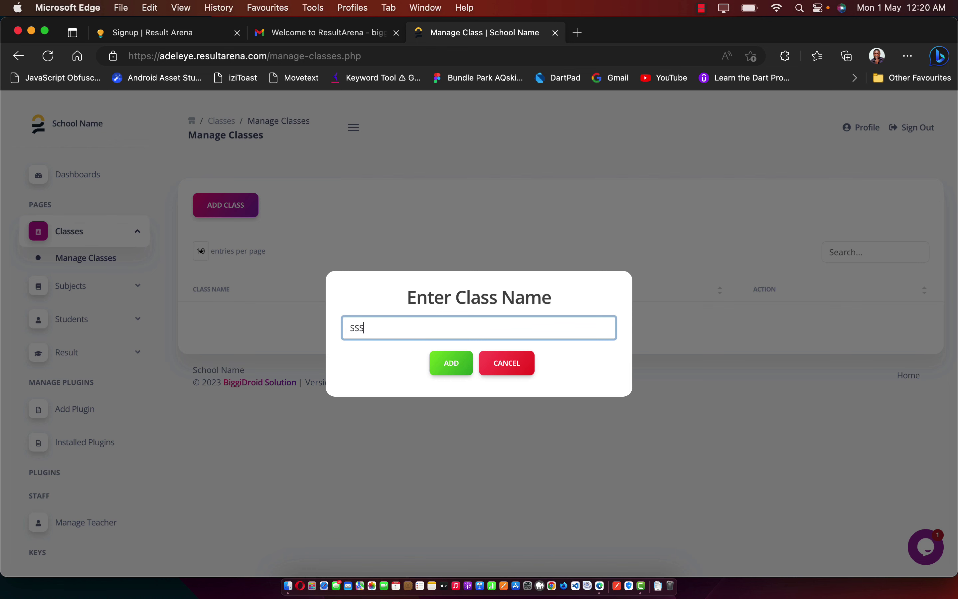
left_click(451, 363)
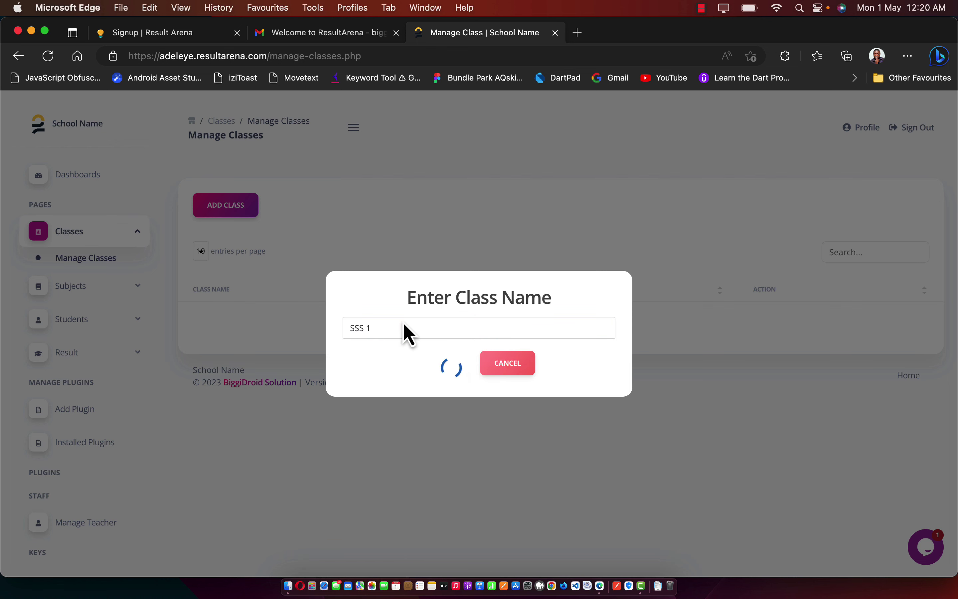
left_click(479, 408)
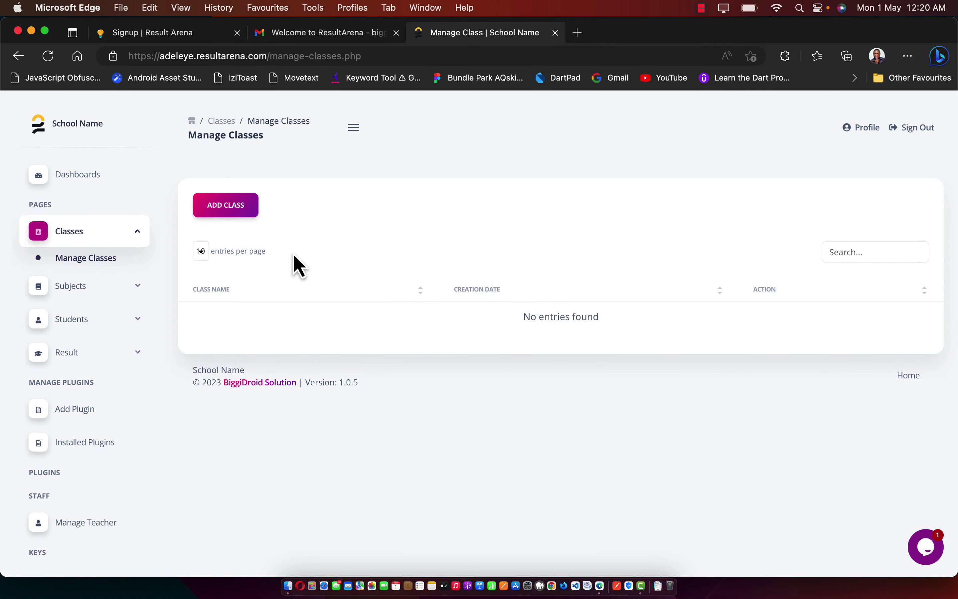
Add the classes SSS 2 and SSS 3.
left_click(243, 219)
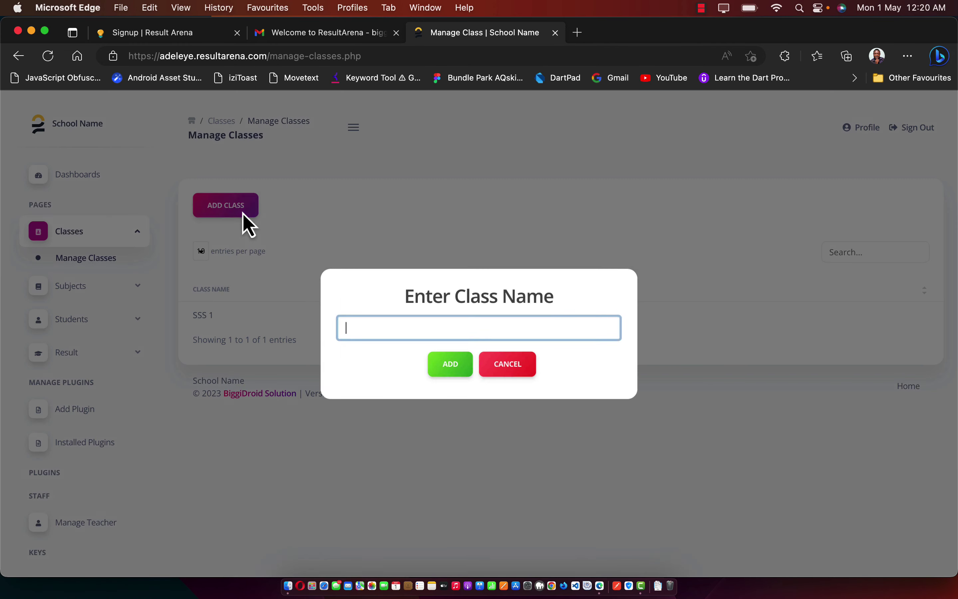
type("Sss")
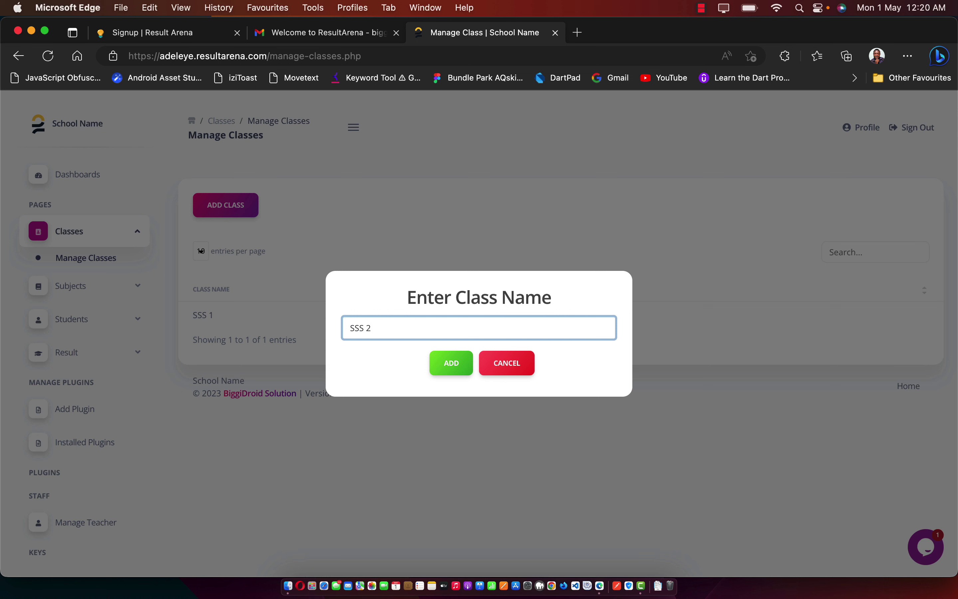
left_click(459, 366)
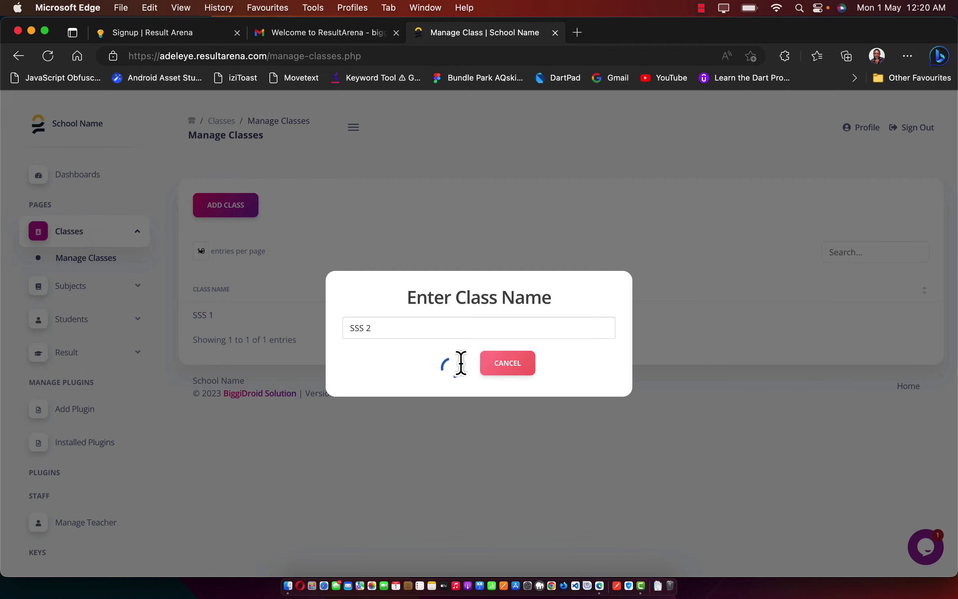
left_click(480, 403)
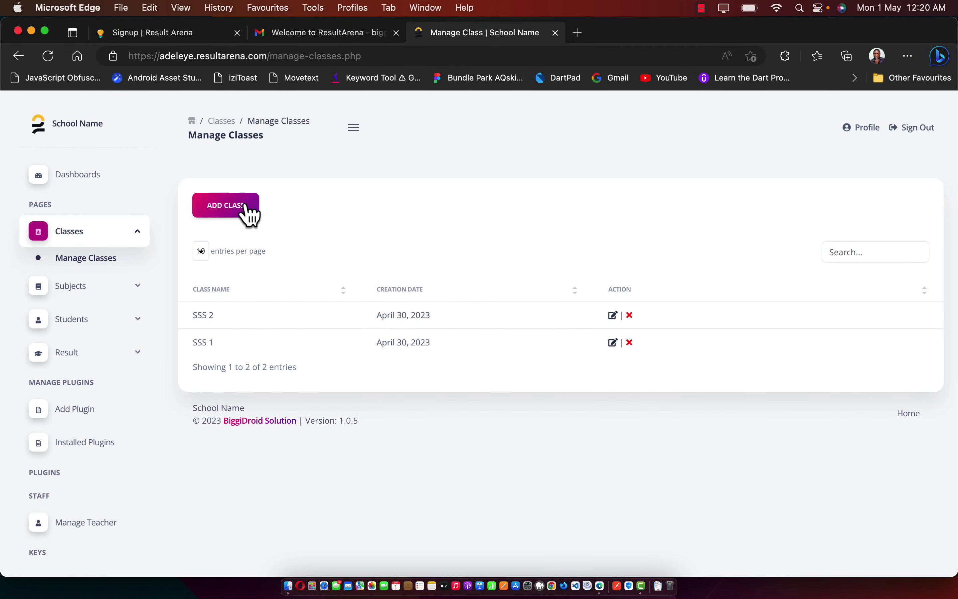
left_click(245, 206)
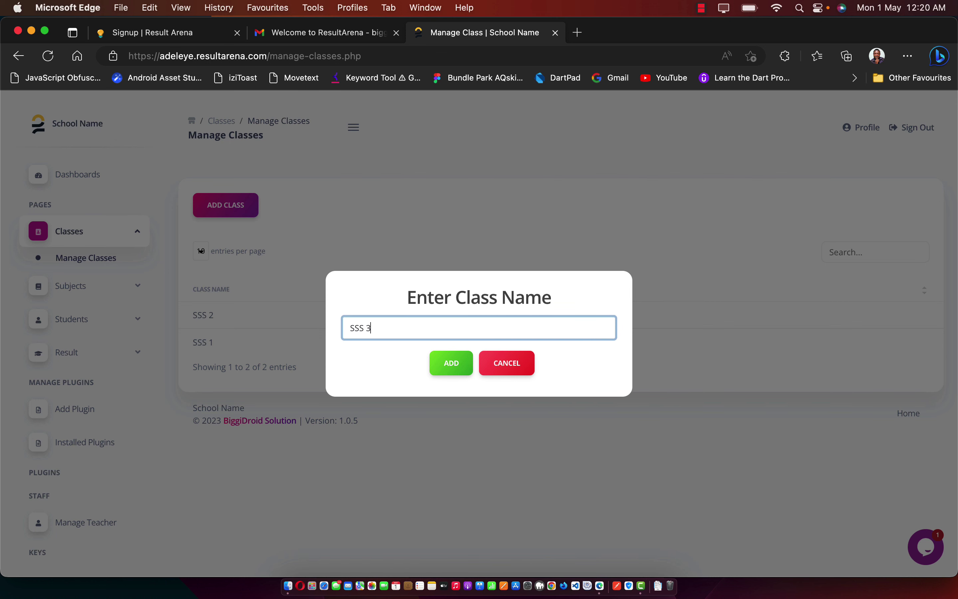
left_click(448, 368)
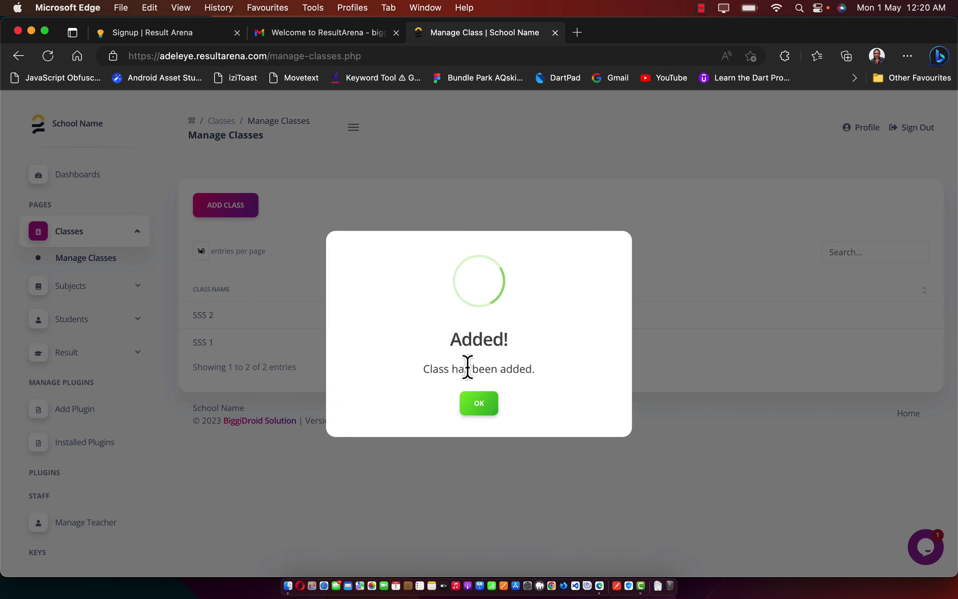
left_click(479, 403)
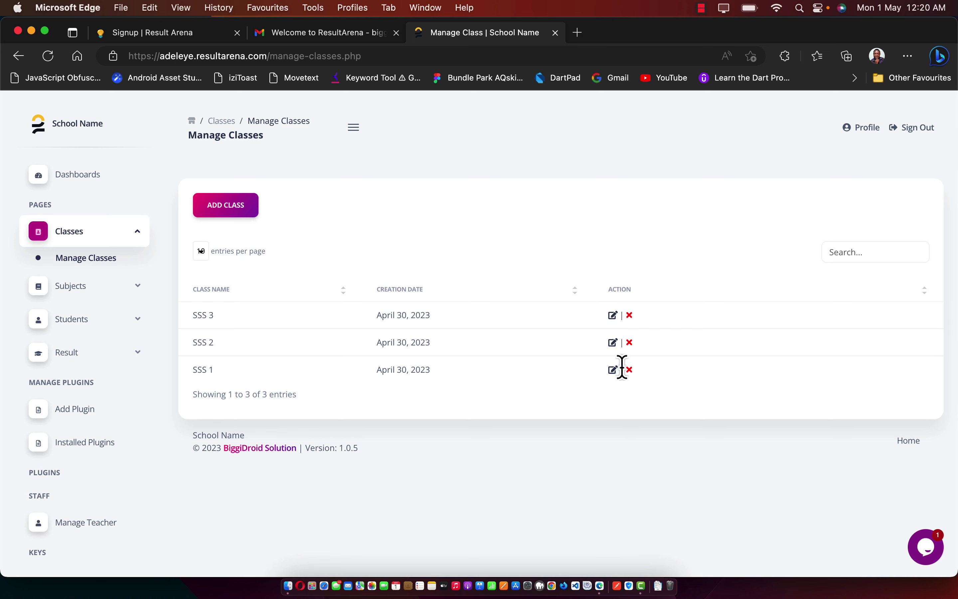
Cancel SSS 1's edit and delete dialogs, leaving it intact, and expand Subjects.
left_click(612, 370)
left_click(515, 366)
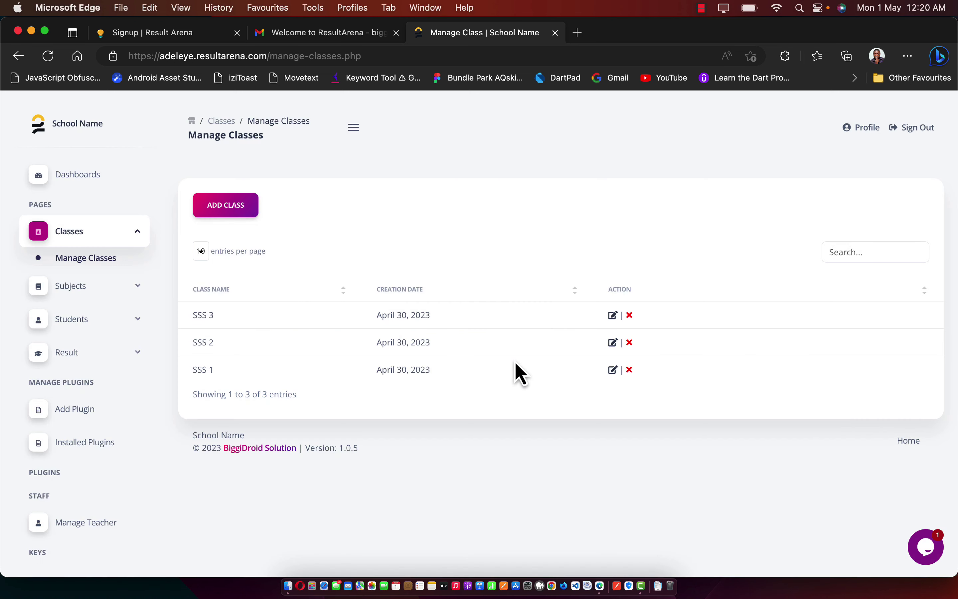
left_click(629, 371)
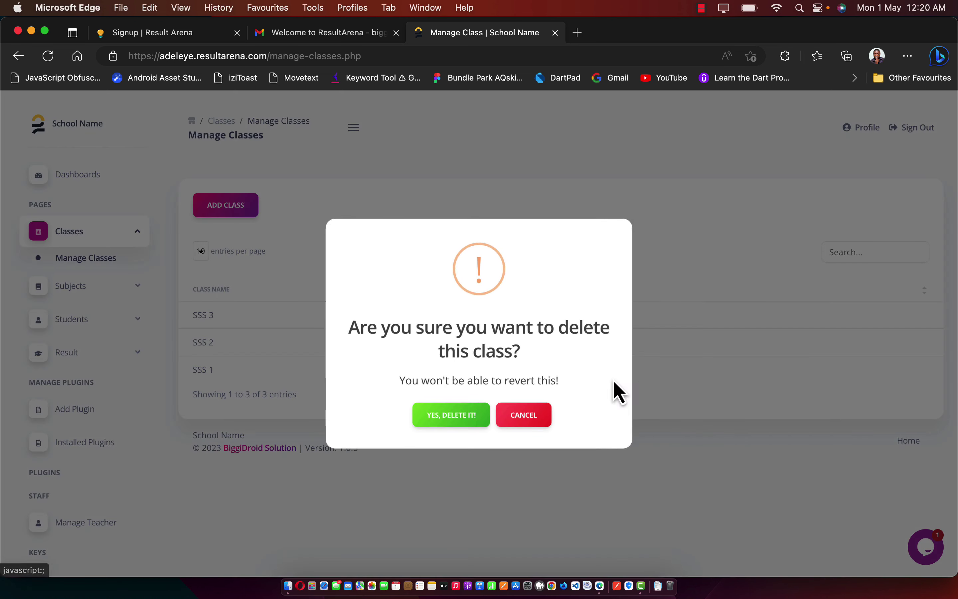
left_click(521, 413)
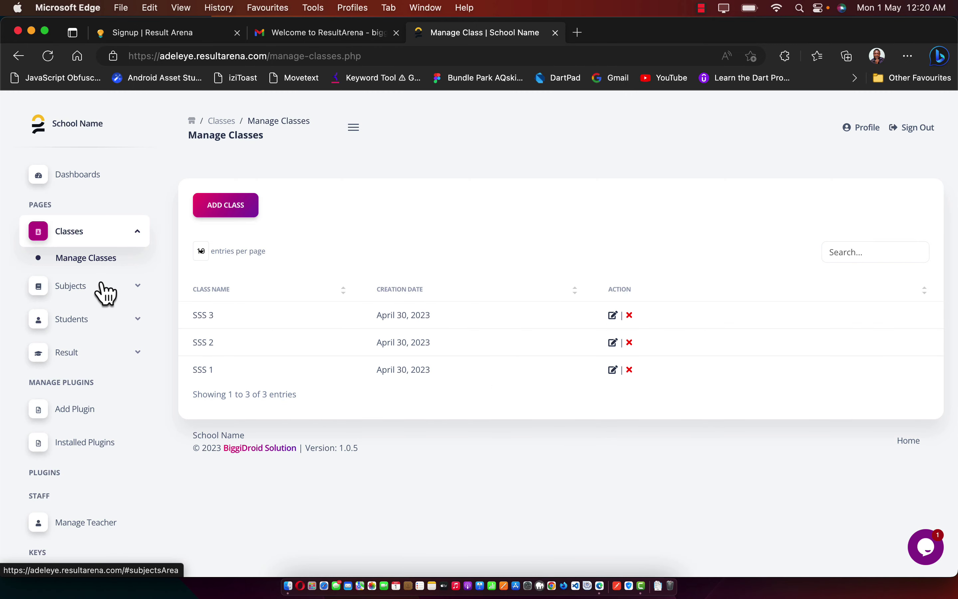
left_click(101, 291)
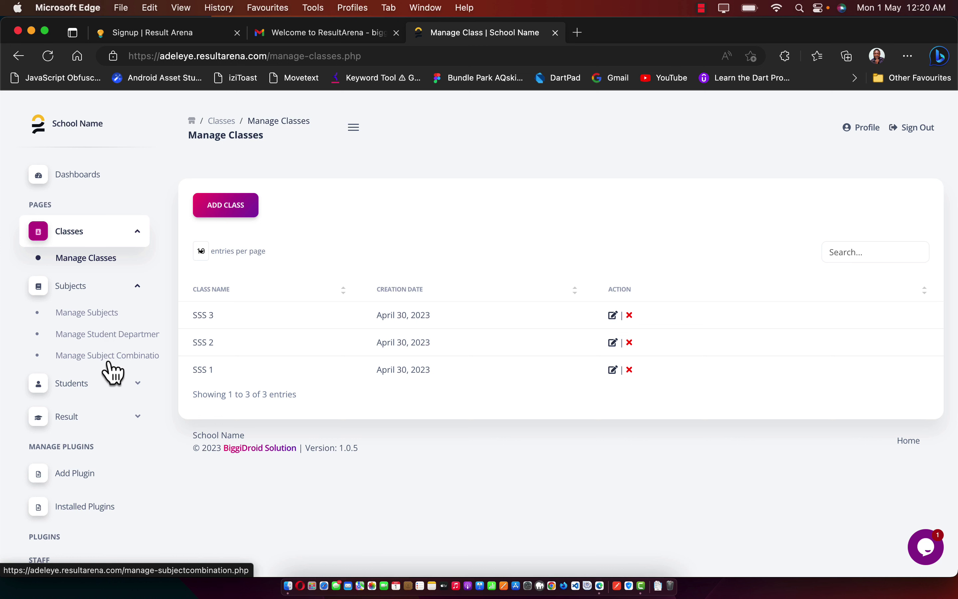
Open Manage Subjects and add Maths as a subject.
left_click(99, 317)
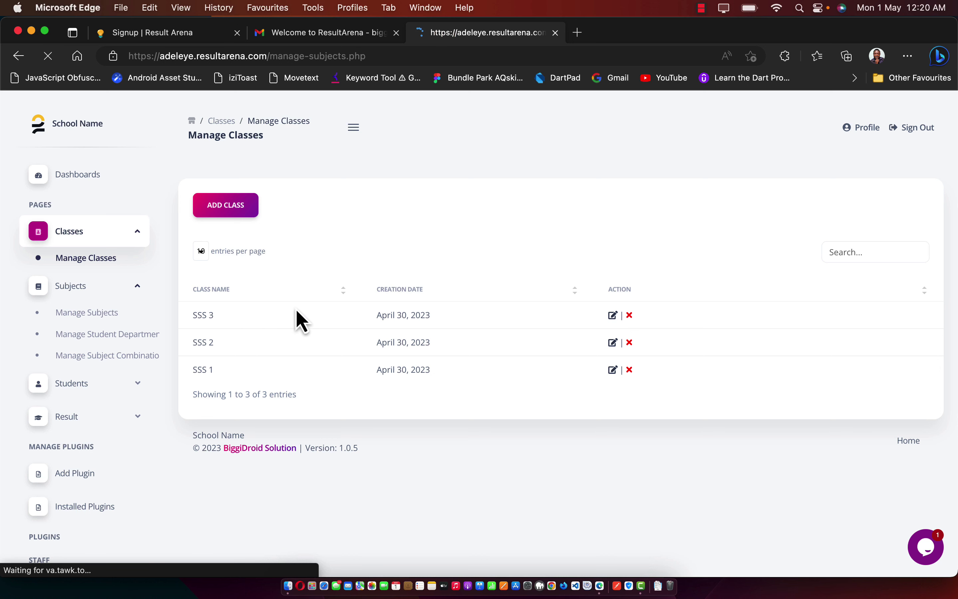
left_click(244, 214)
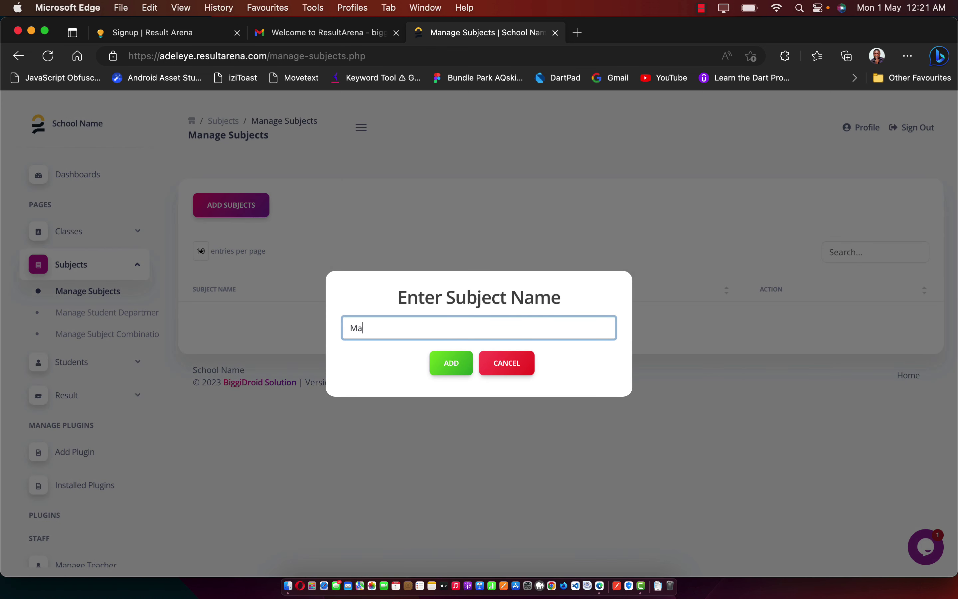
type("Maths")
key("Return")
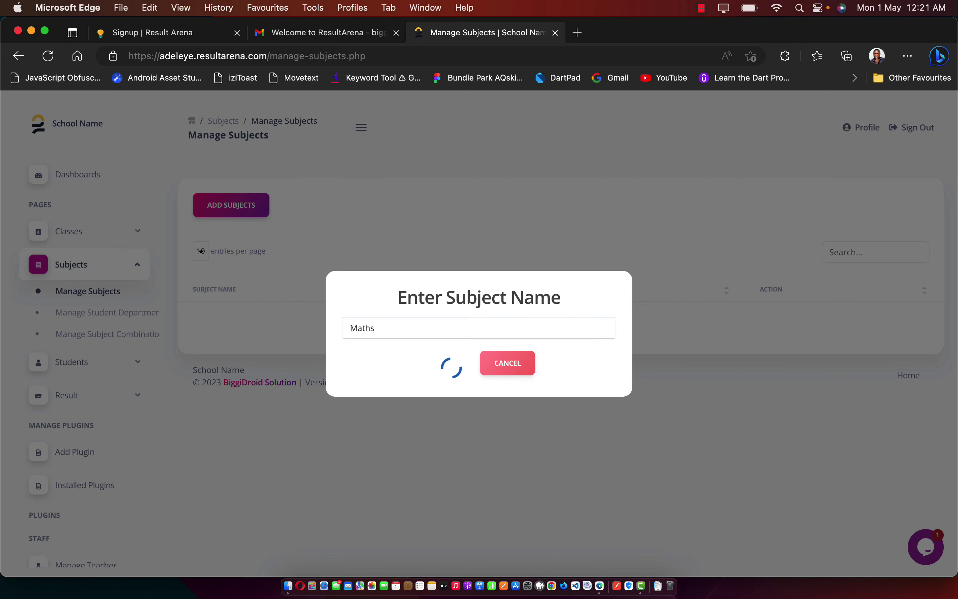
left_click(481, 403)
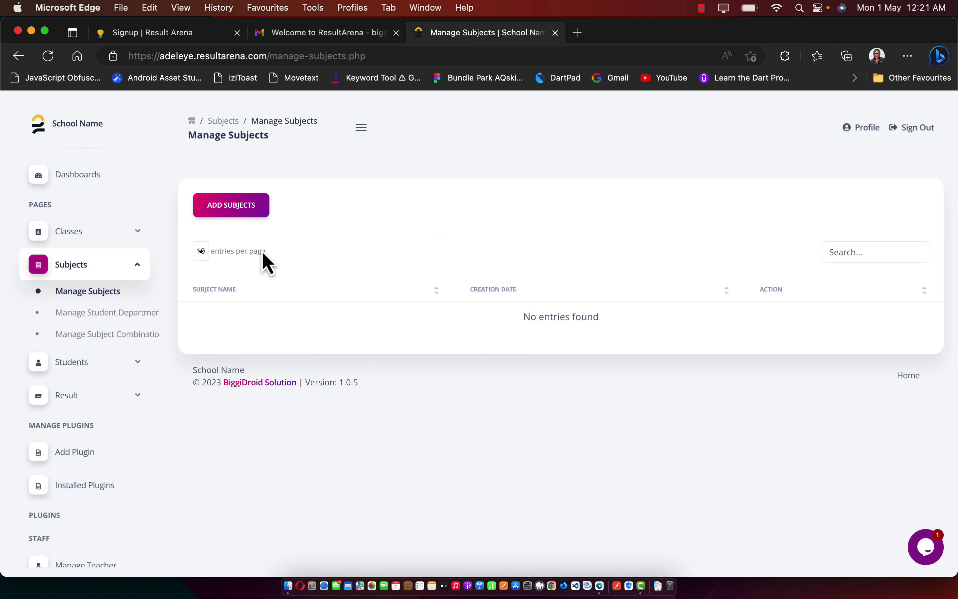
Add English and Civic Education as subjects.
left_click(235, 208)
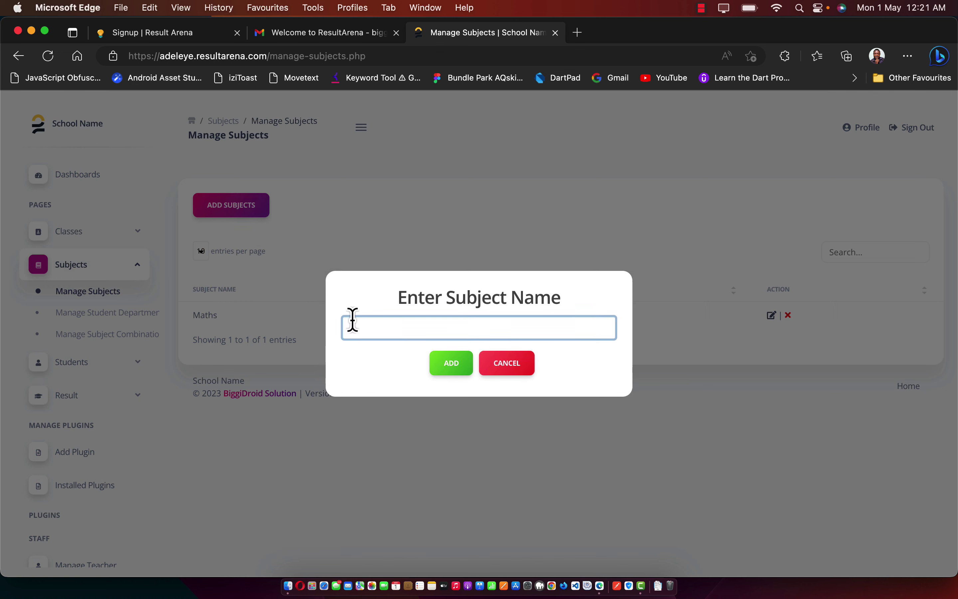
type("English")
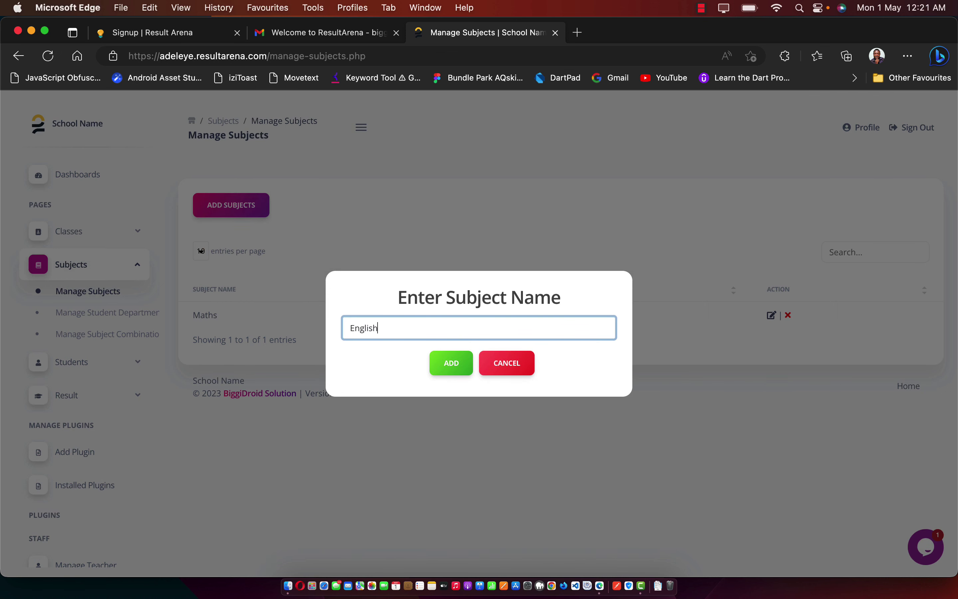
key("Return")
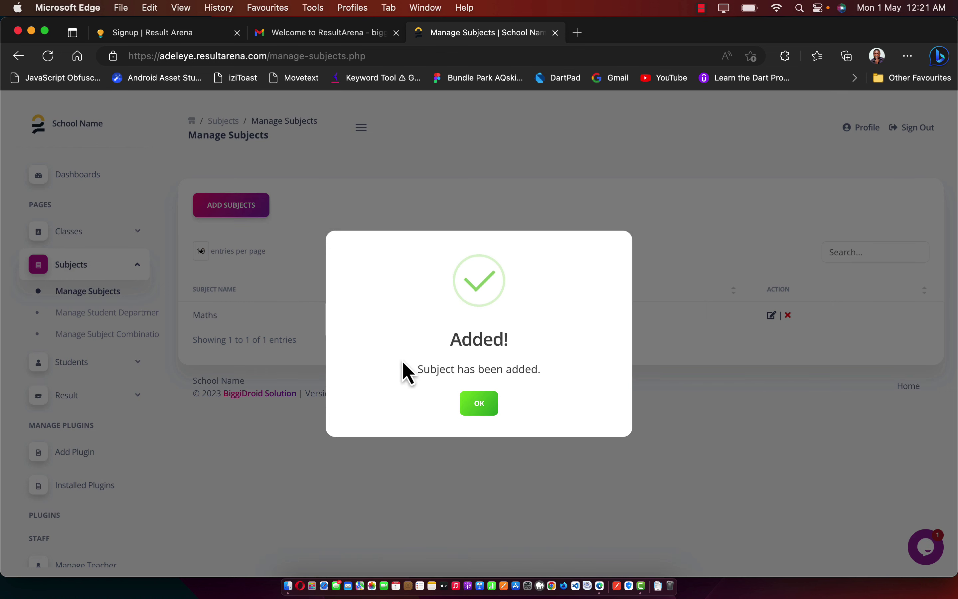
left_click(479, 404)
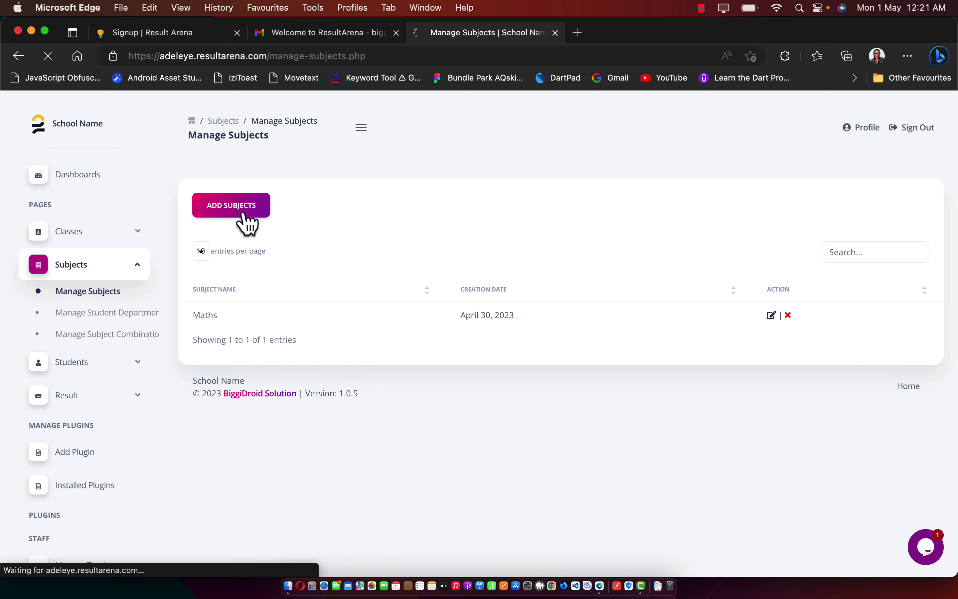
left_click(238, 213)
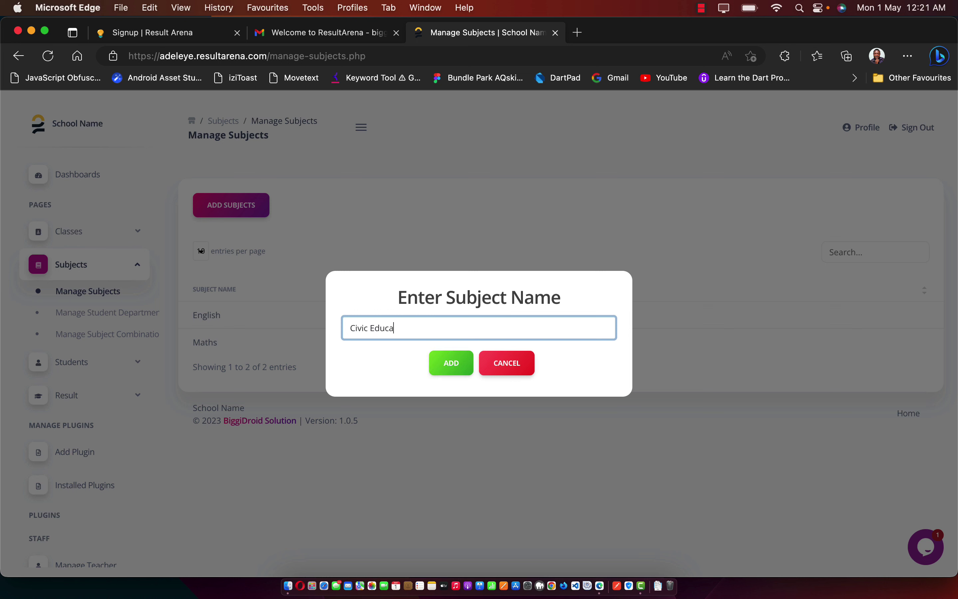
left_click(450, 363)
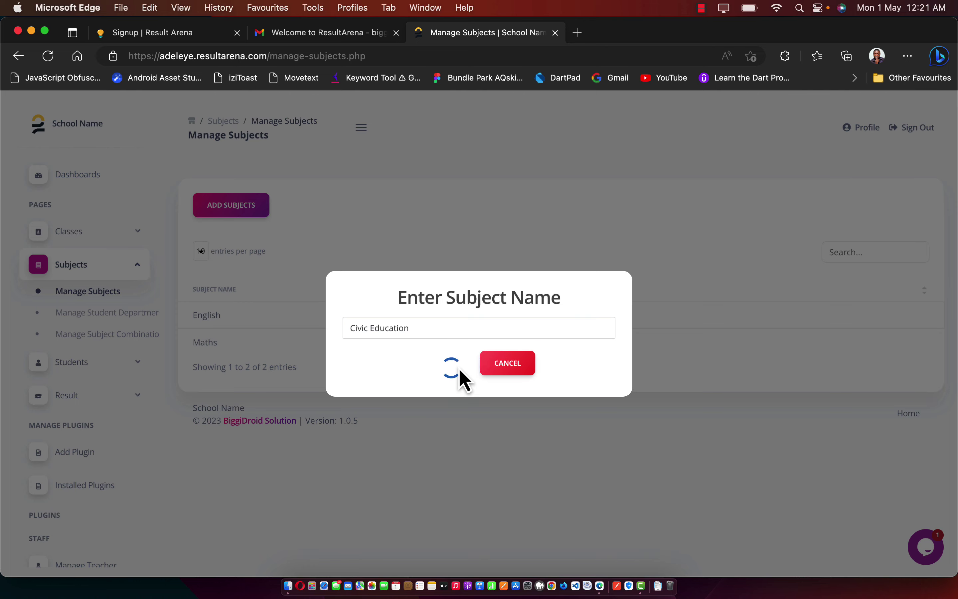
left_click(479, 399)
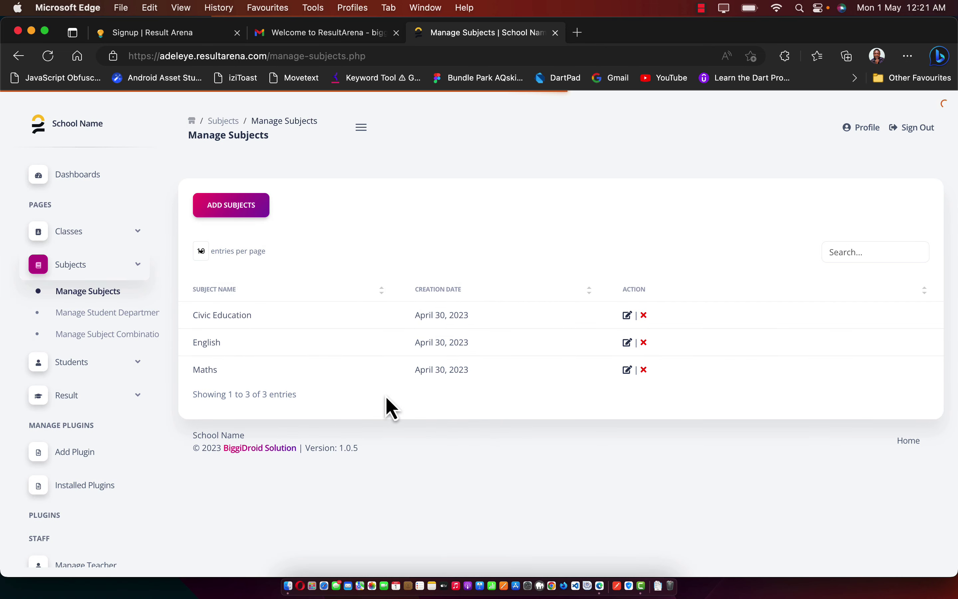
left_click(84, 315)
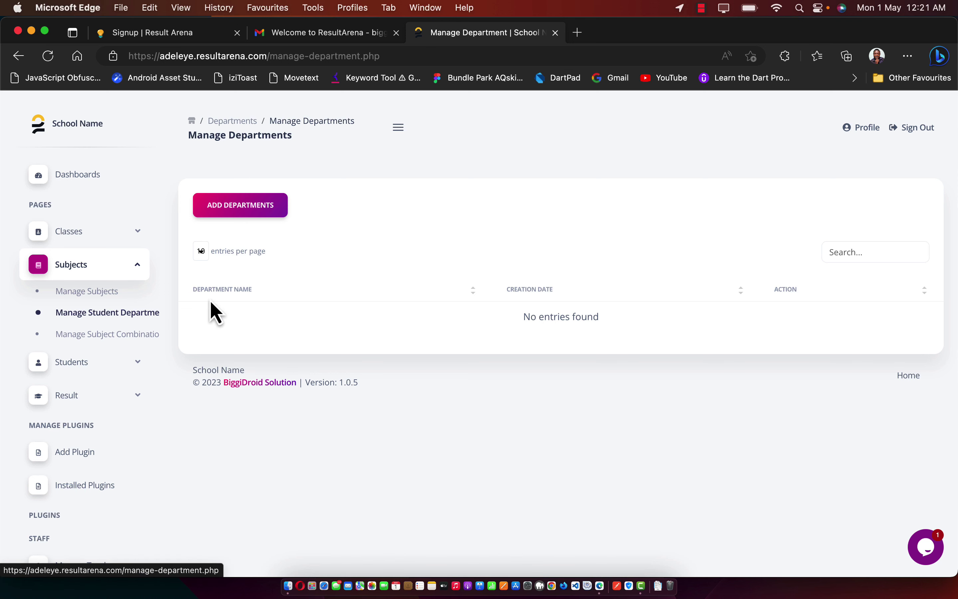
Create the student departments Science and Art, confirming each success alert.
left_click(240, 206)
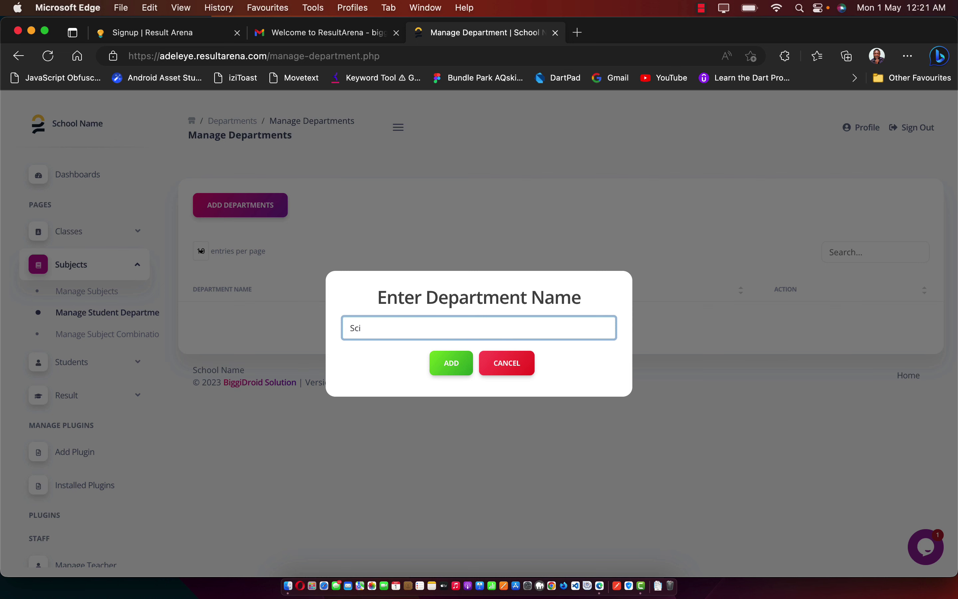
key("BackSpace")
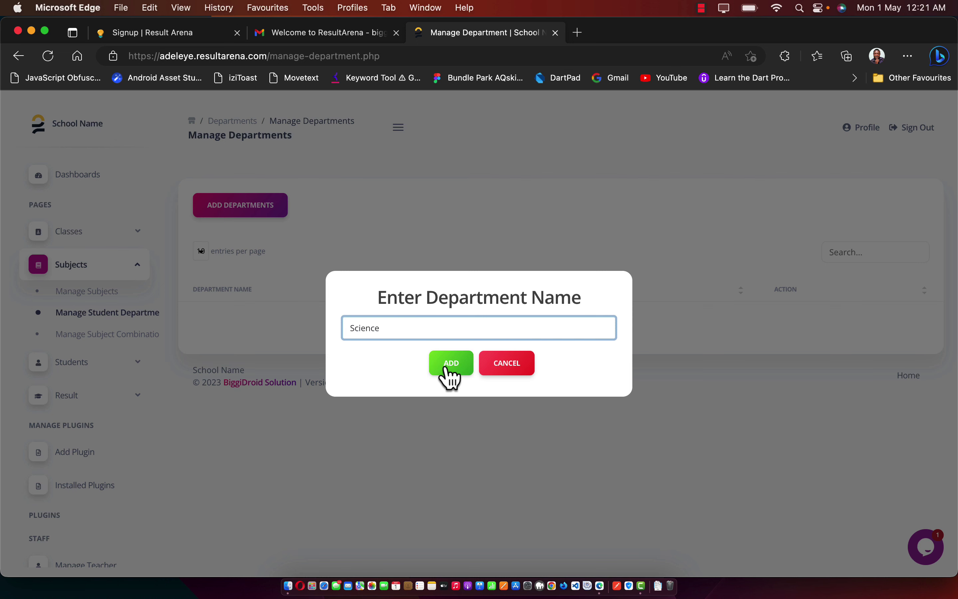
left_click(446, 366)
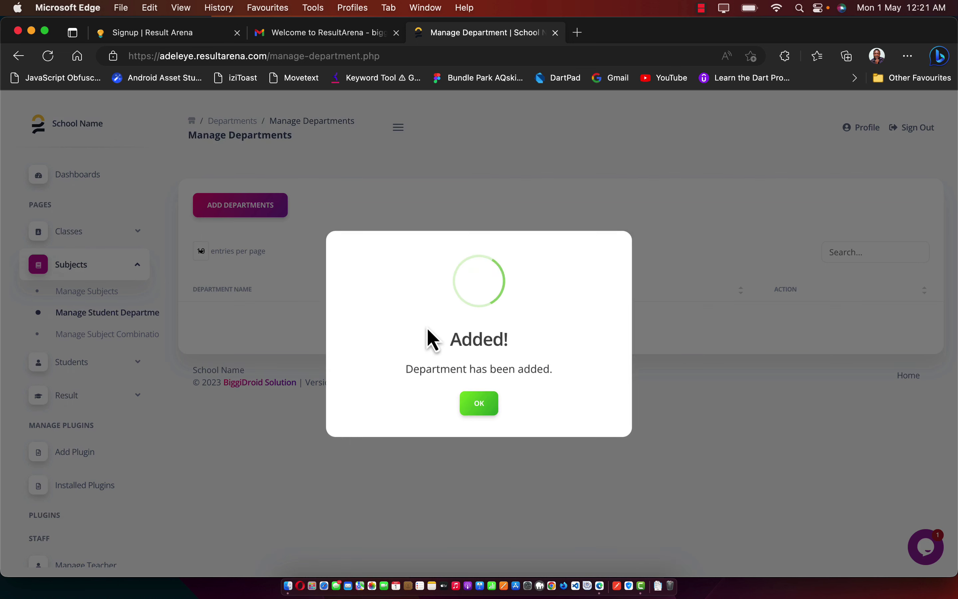
left_click(488, 407)
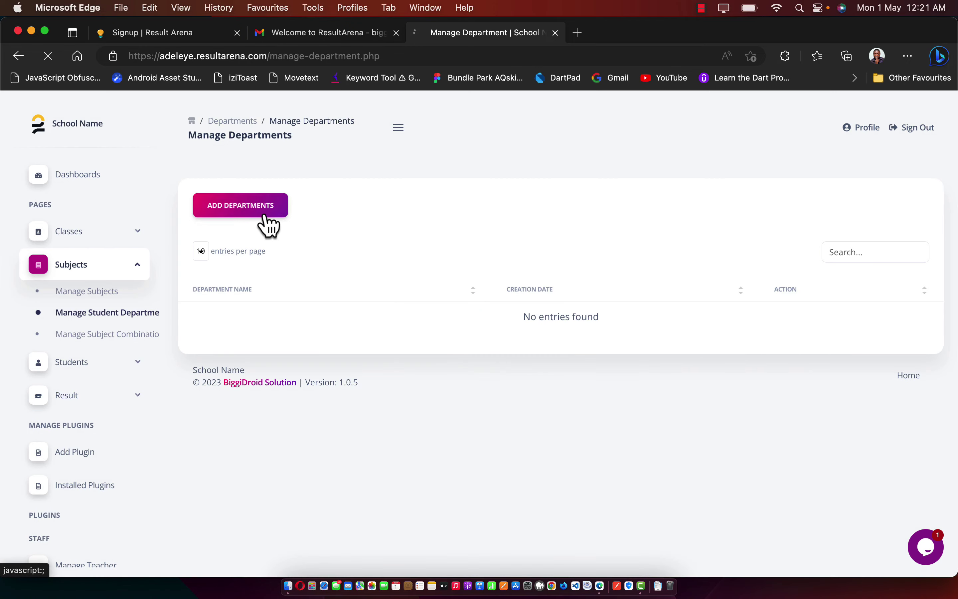
left_click(252, 210)
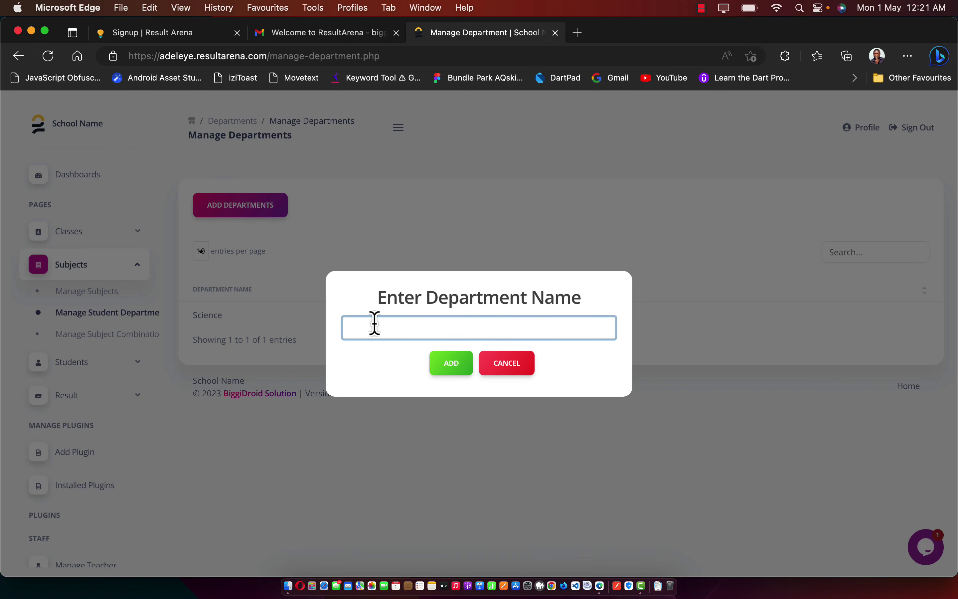
type("Art")
key("Return")
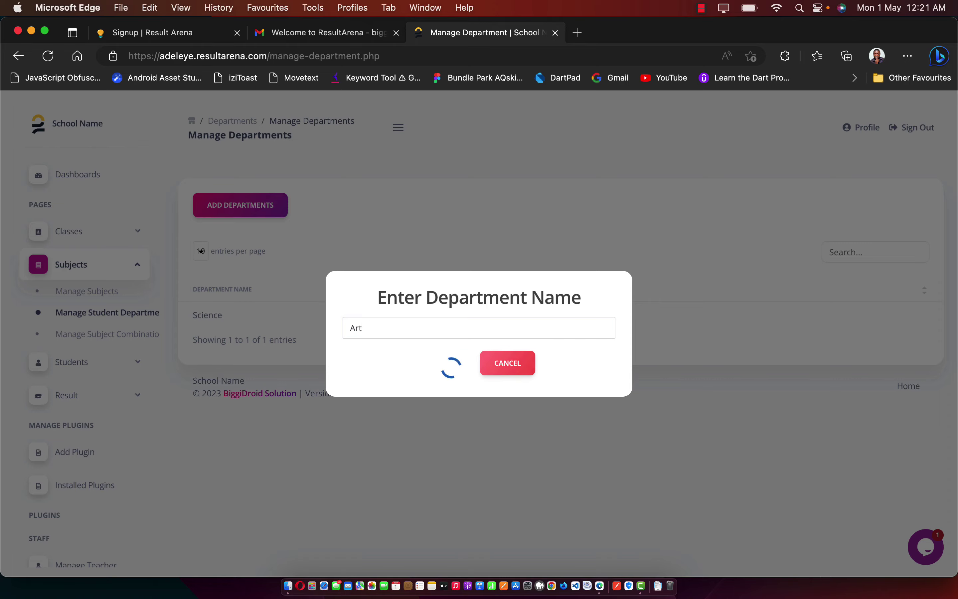
left_click(471, 404)
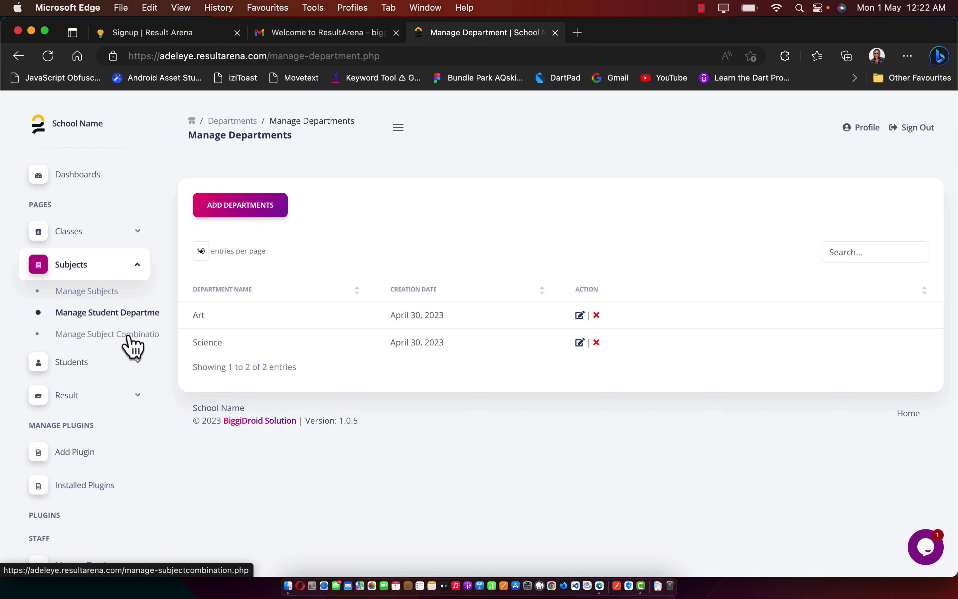
left_click(129, 337)
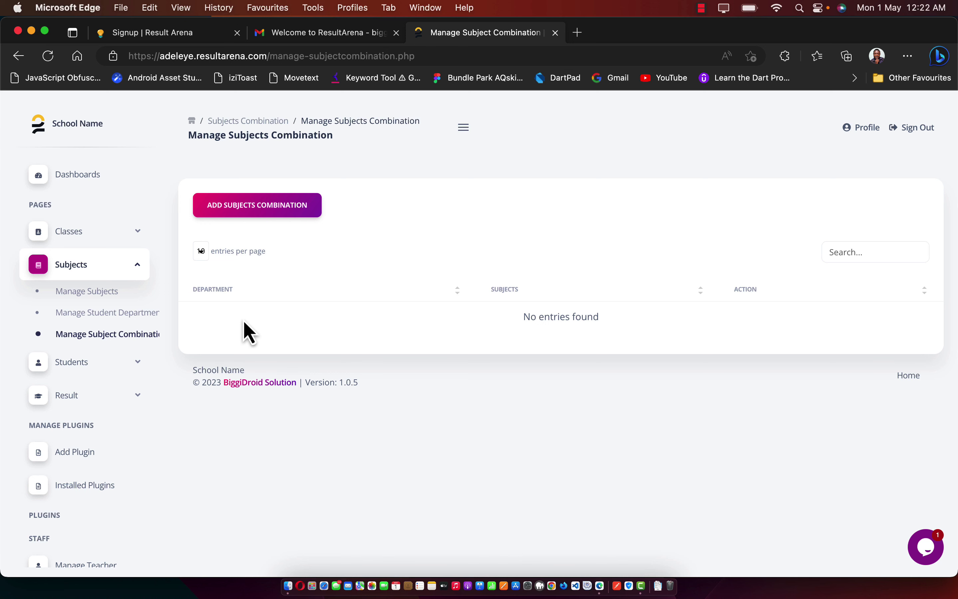
Begin a subject combination with department Science and English as its first subject.
left_click(256, 206)
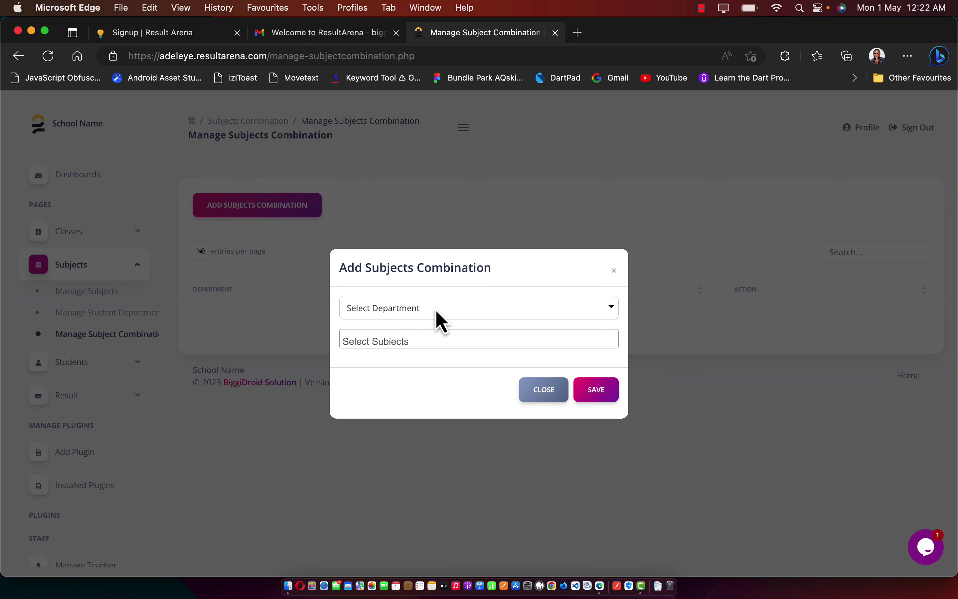
left_click(436, 310)
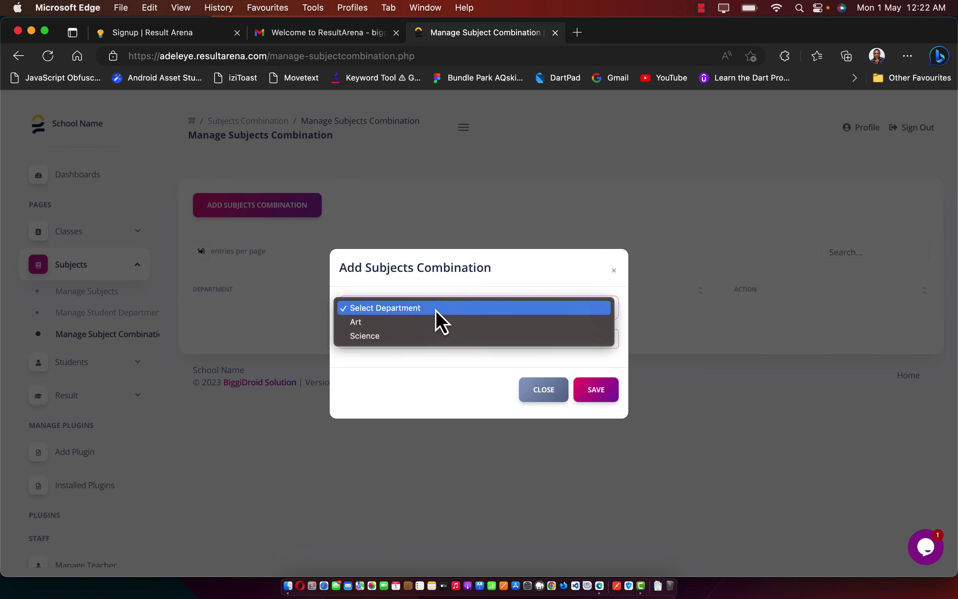
left_click(418, 337)
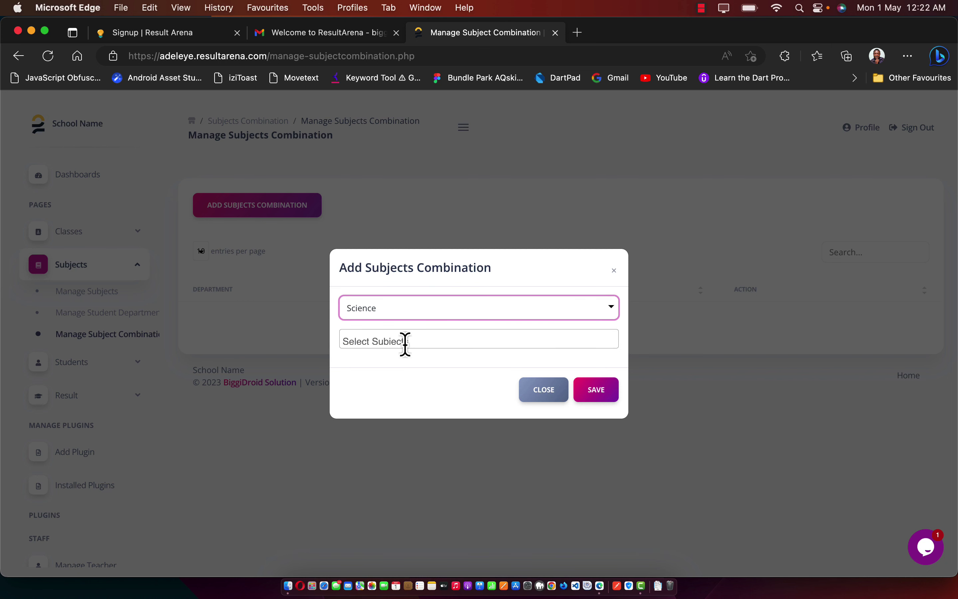
left_click(404, 341)
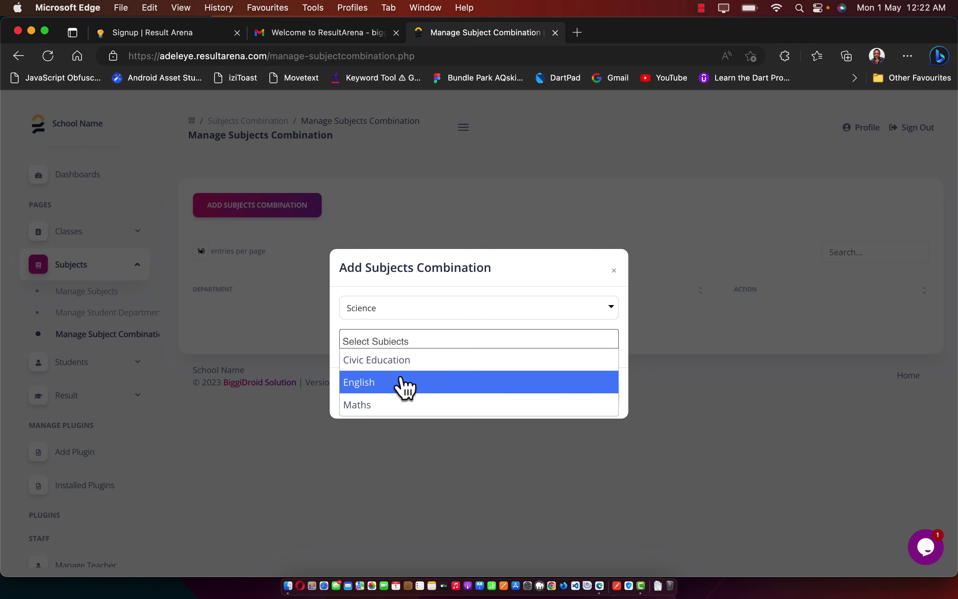
left_click(403, 394)
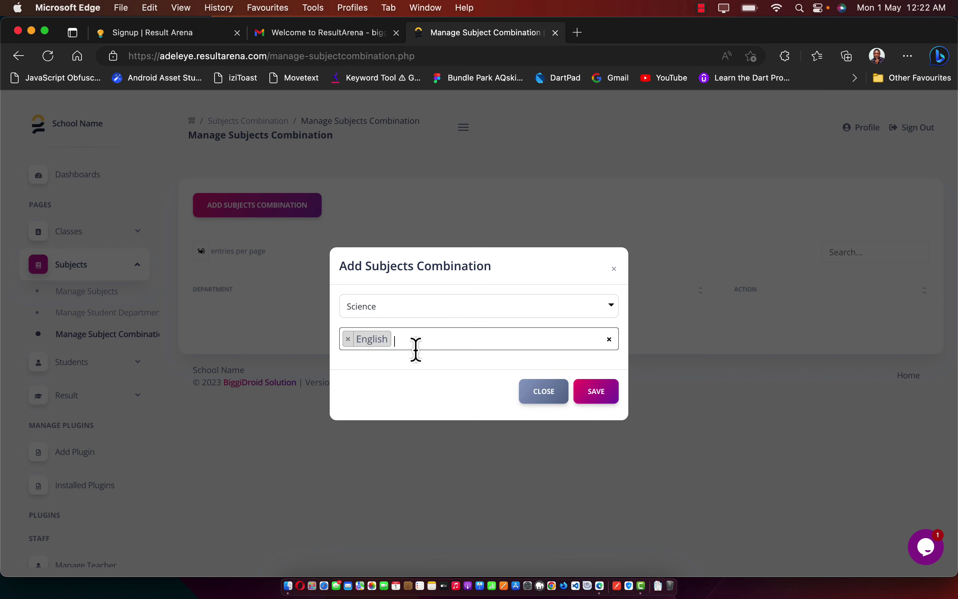
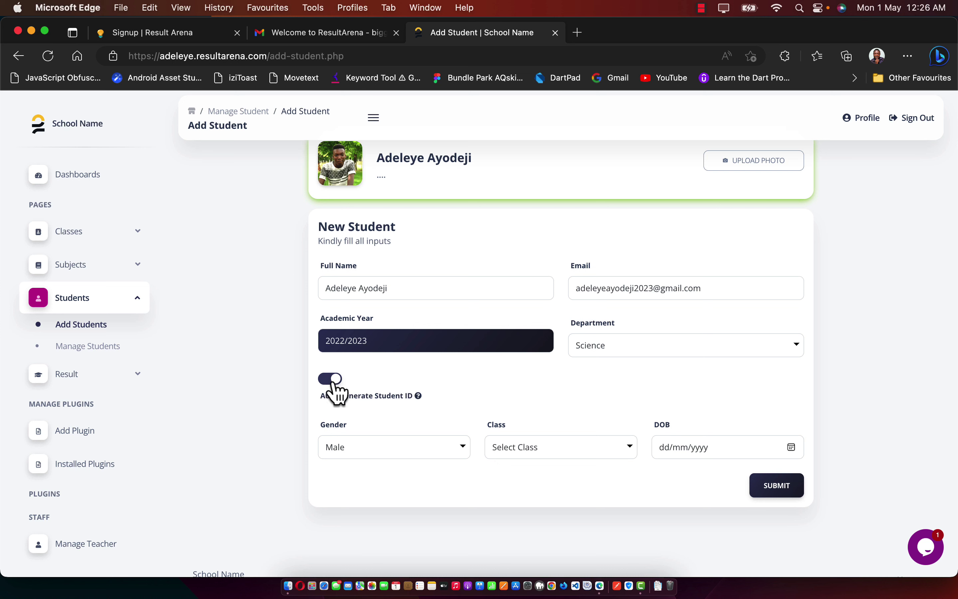
Assign the student to class SSS 1 with date of birth 18/05/2023.
scroll(482, 408, "up", 1)
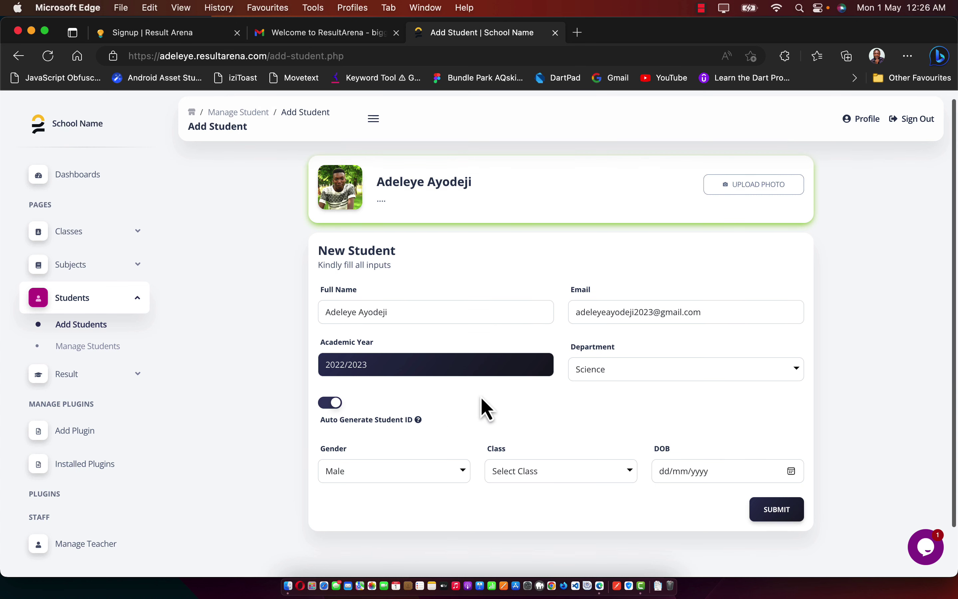
scroll(486, 410, "down", 1)
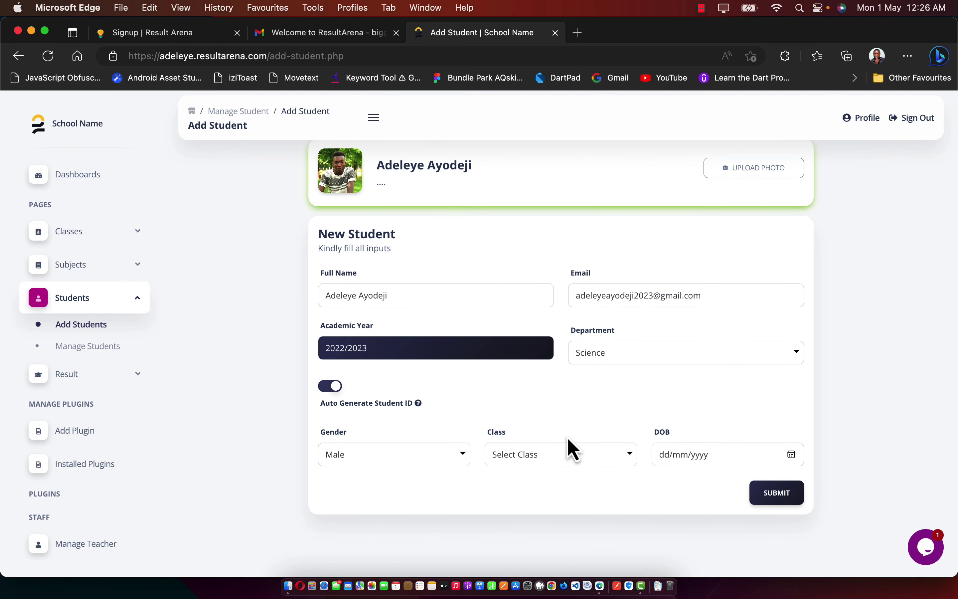
left_click(566, 462)
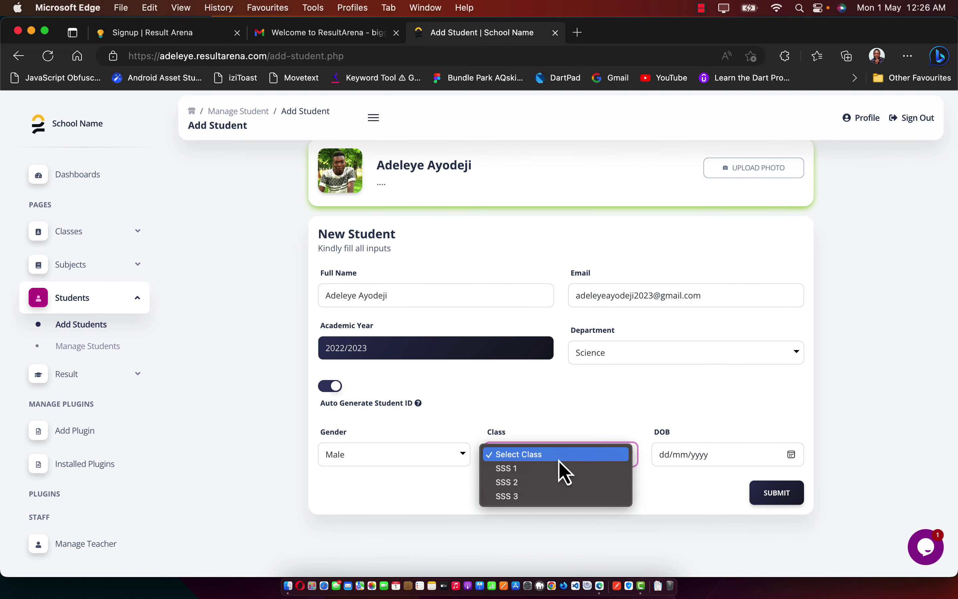
left_click(549, 469)
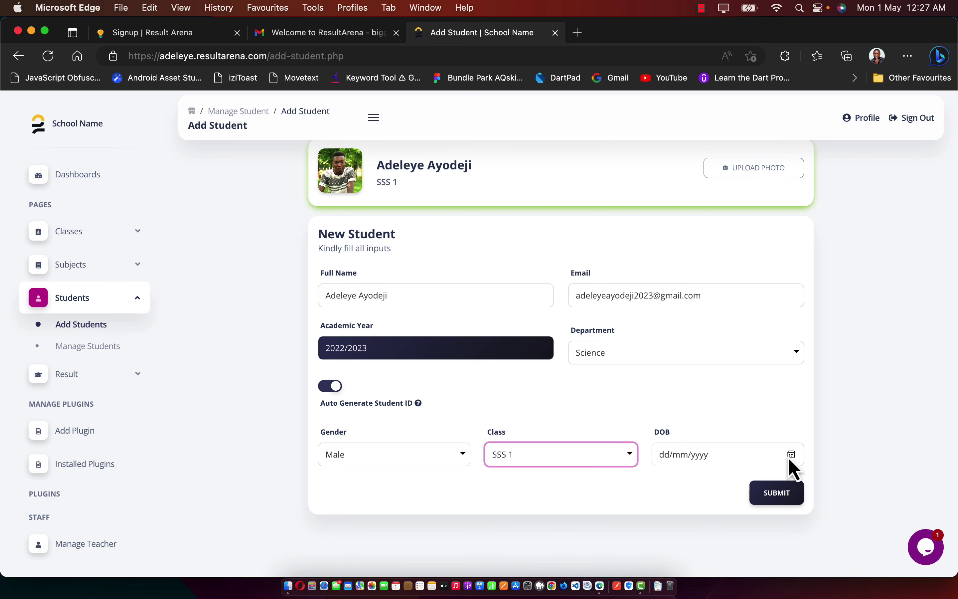
left_click(789, 455)
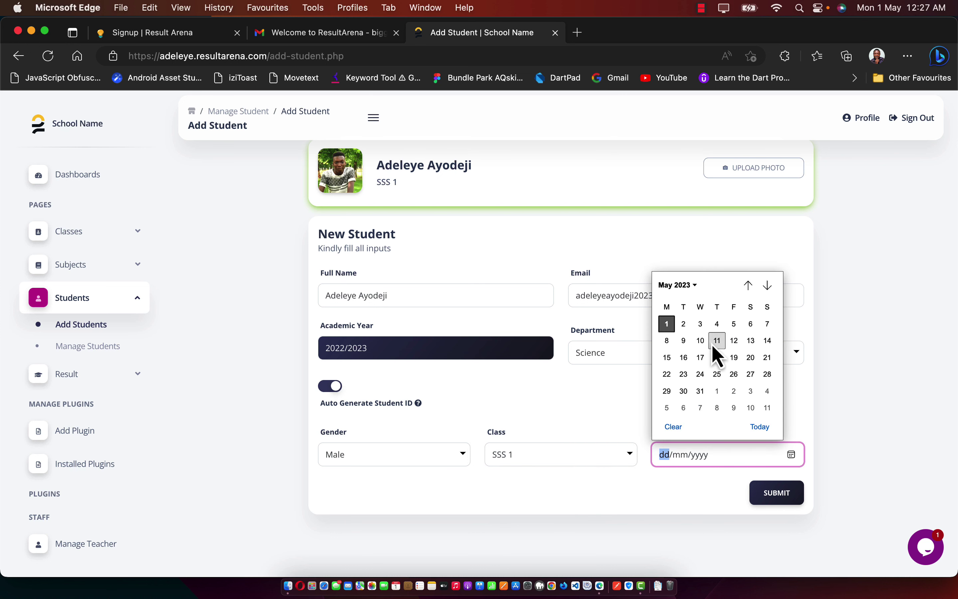
left_click(718, 364)
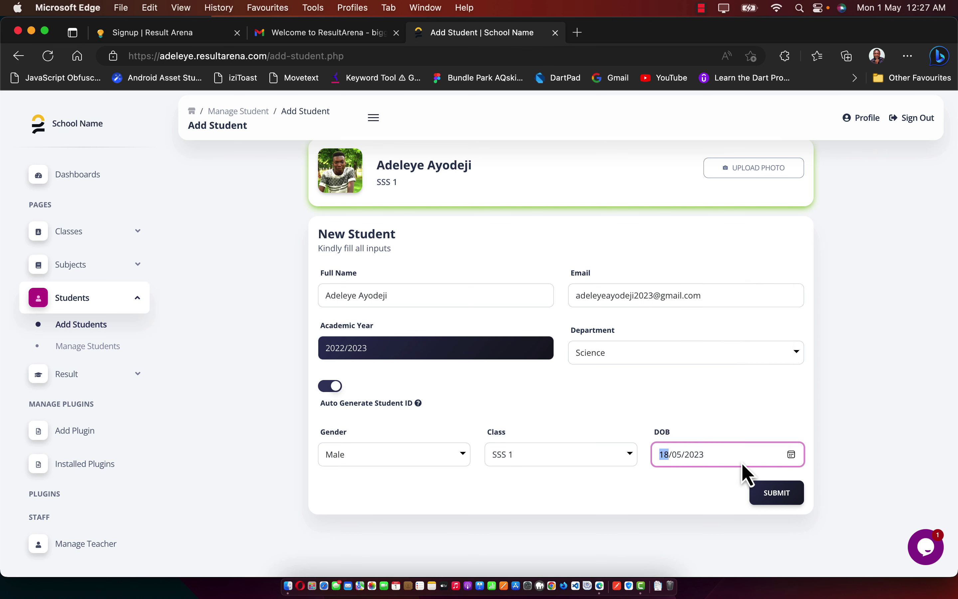
left_click(744, 434)
Save the new student record and dismiss the success message.
scroll(747, 432, "up", 1)
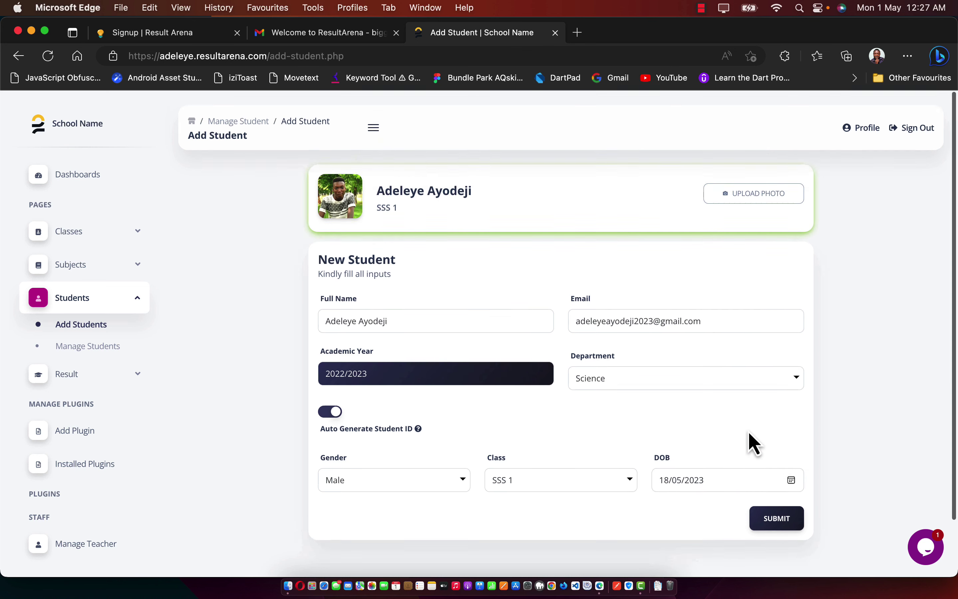
left_click(776, 518)
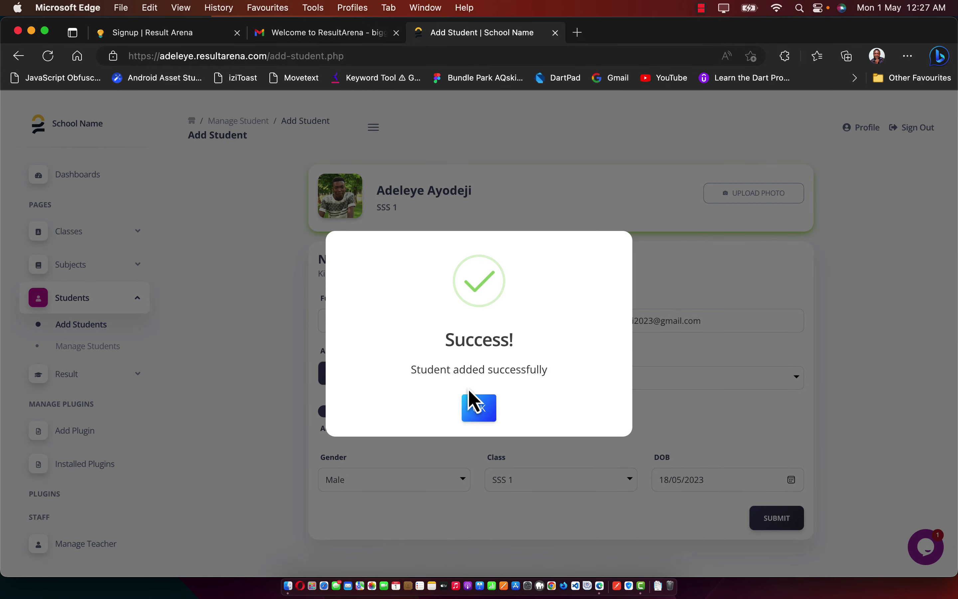
left_click(479, 408)
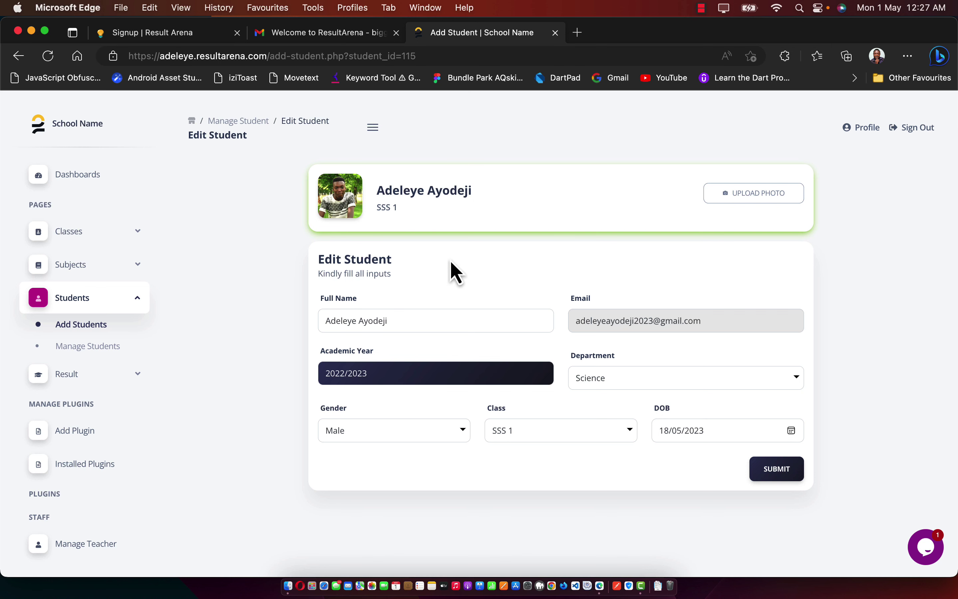
Go to Manage Students and select the new student's ID number.
scroll(453, 271, "down", 3)
scroll(453, 272, "up", 3)
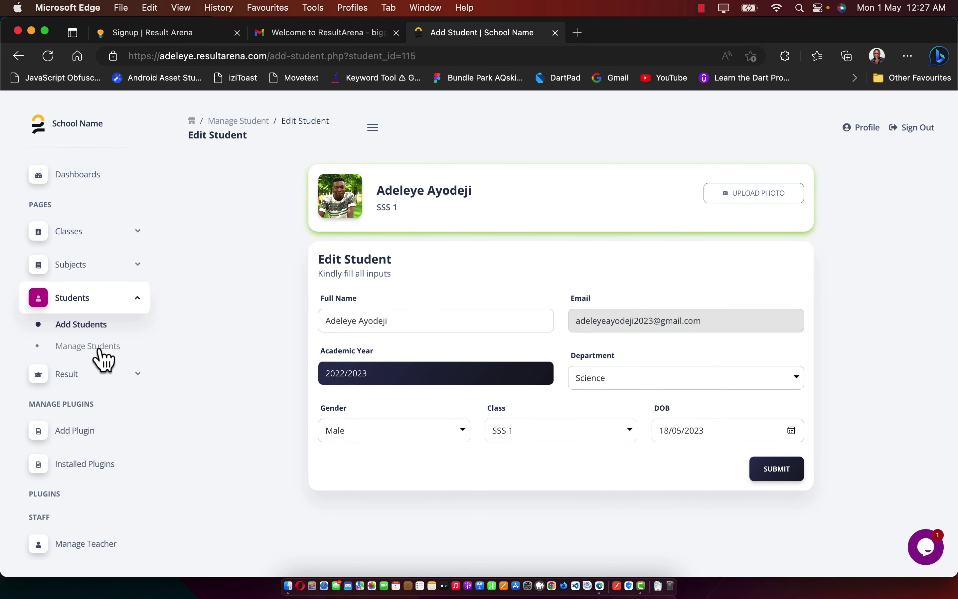
left_click(100, 350)
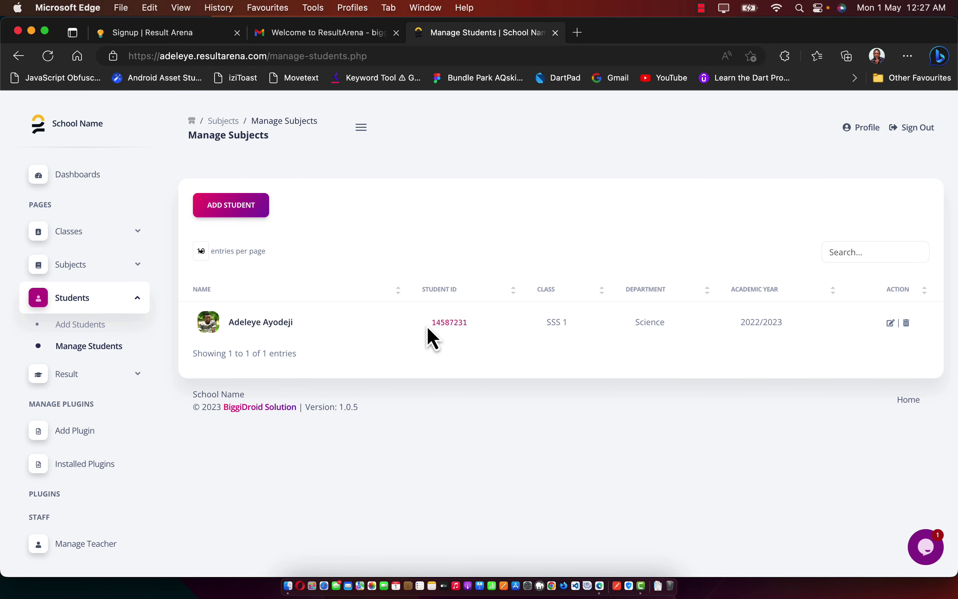
left_click_drag(432, 323, 469, 326)
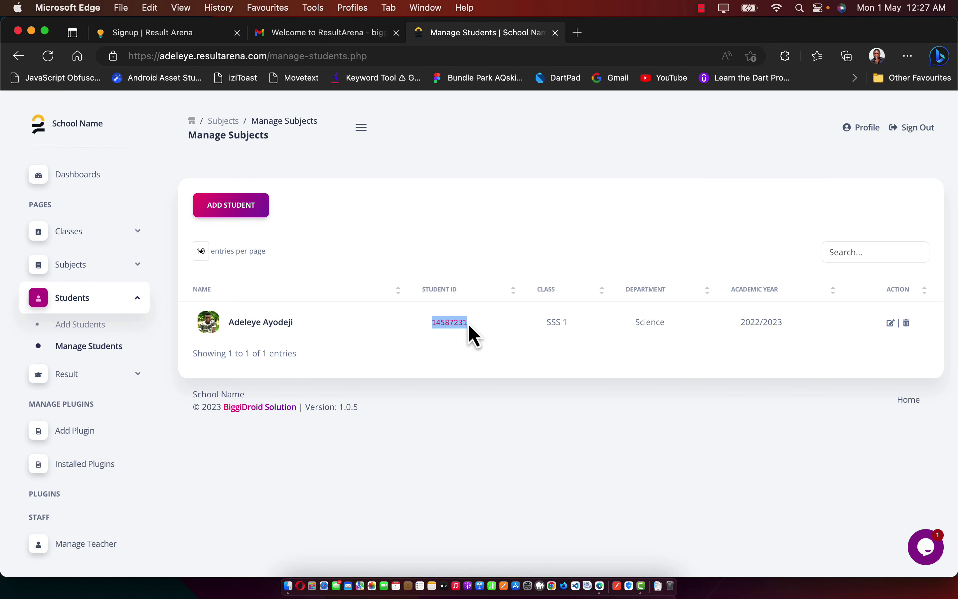
left_click(481, 349)
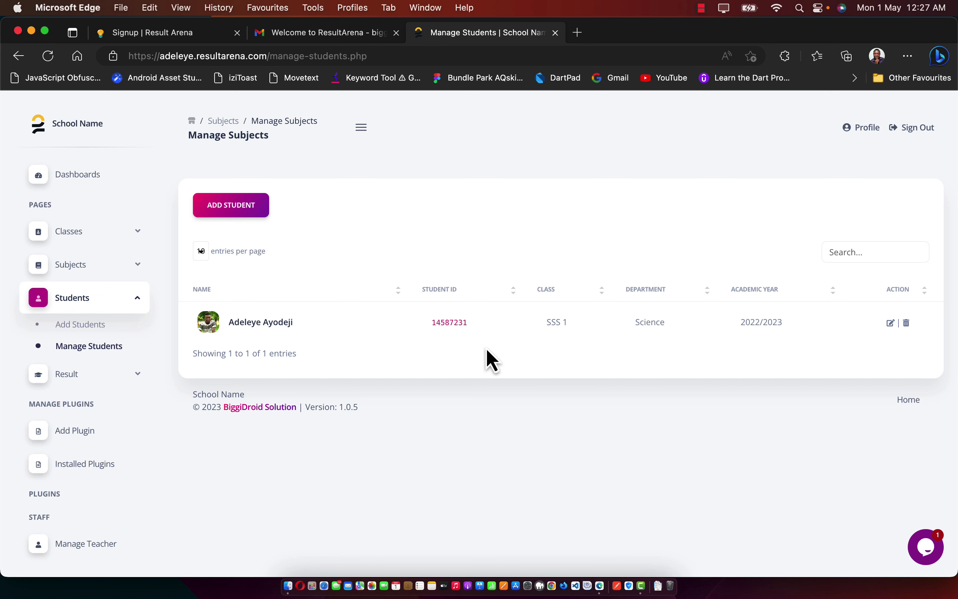
Cancel a delete of the student, view its edit page, and return to Manage Students.
left_click(906, 324)
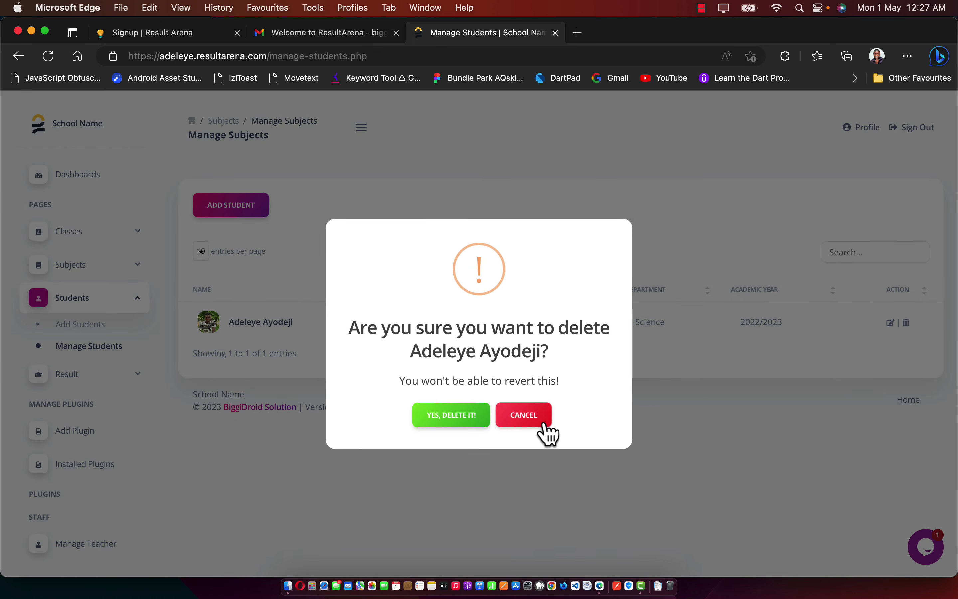
left_click(545, 425)
left_click(890, 324)
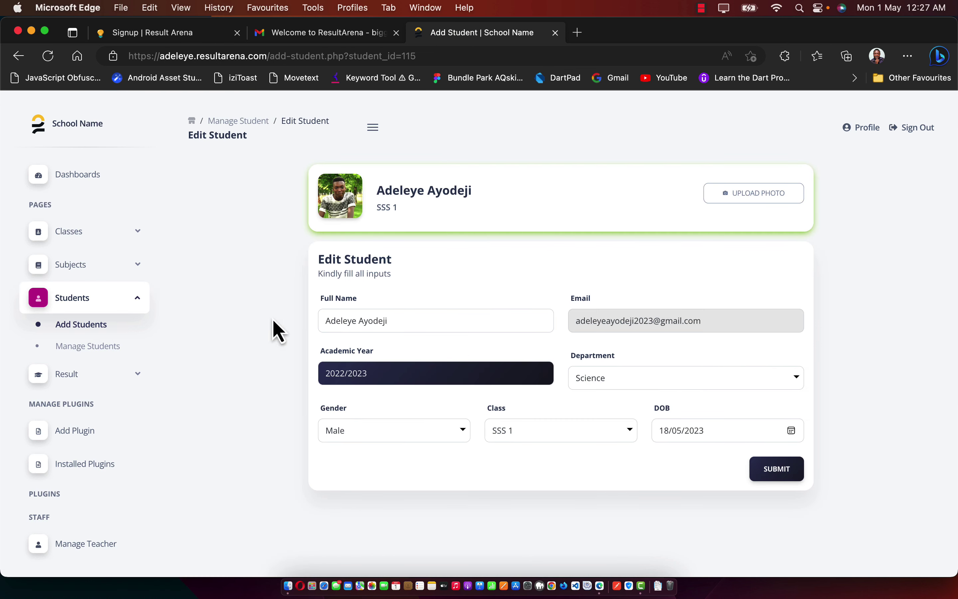
left_click(96, 347)
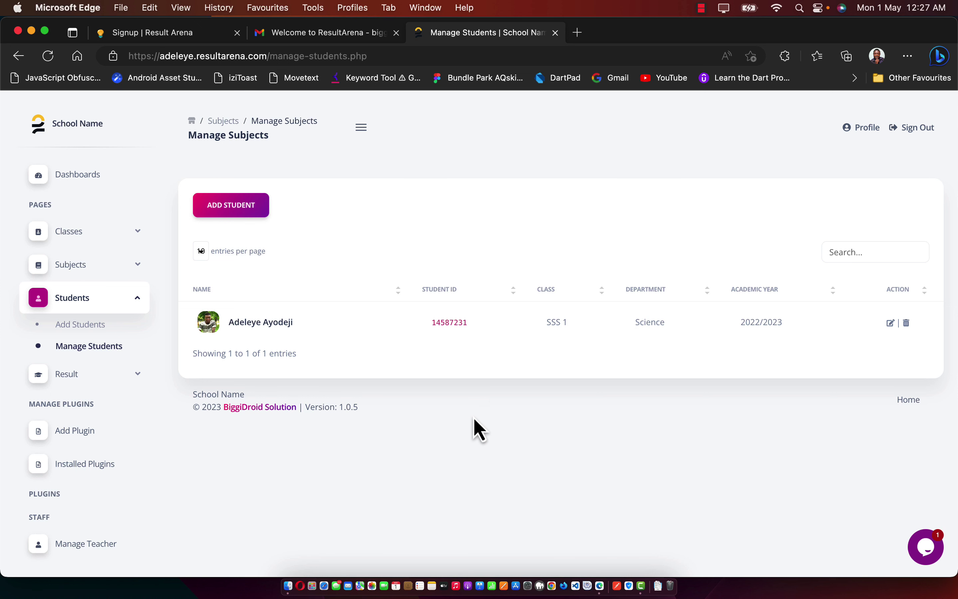
left_click(115, 377)
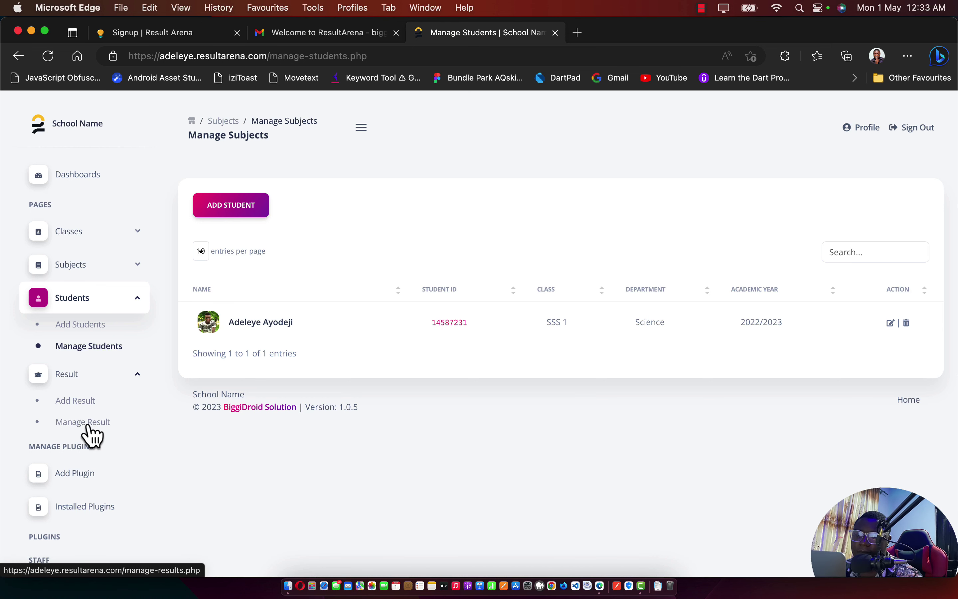
Go to Manage Result and start a new result with ADD RESULT.
left_click(88, 425)
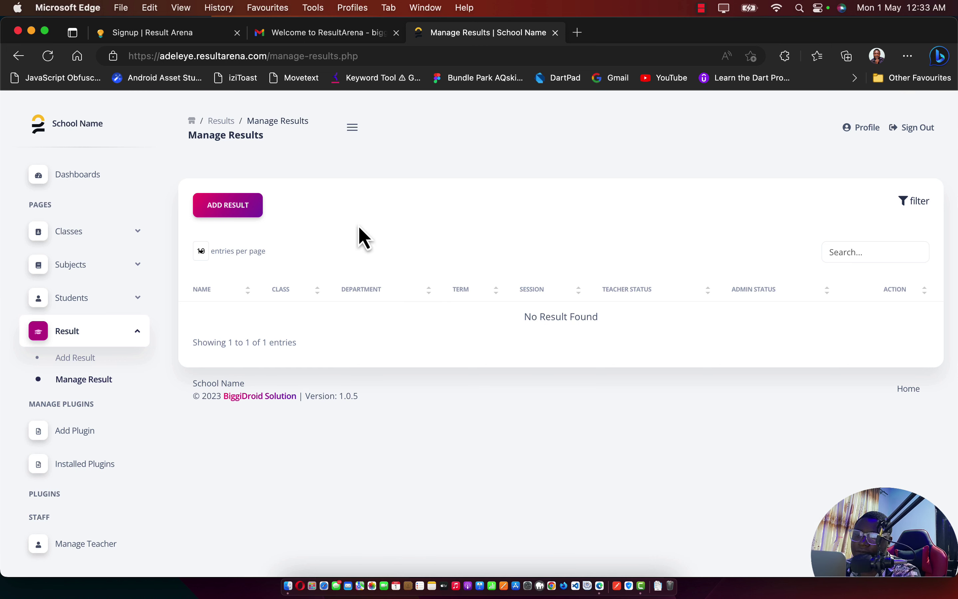
left_click(234, 214)
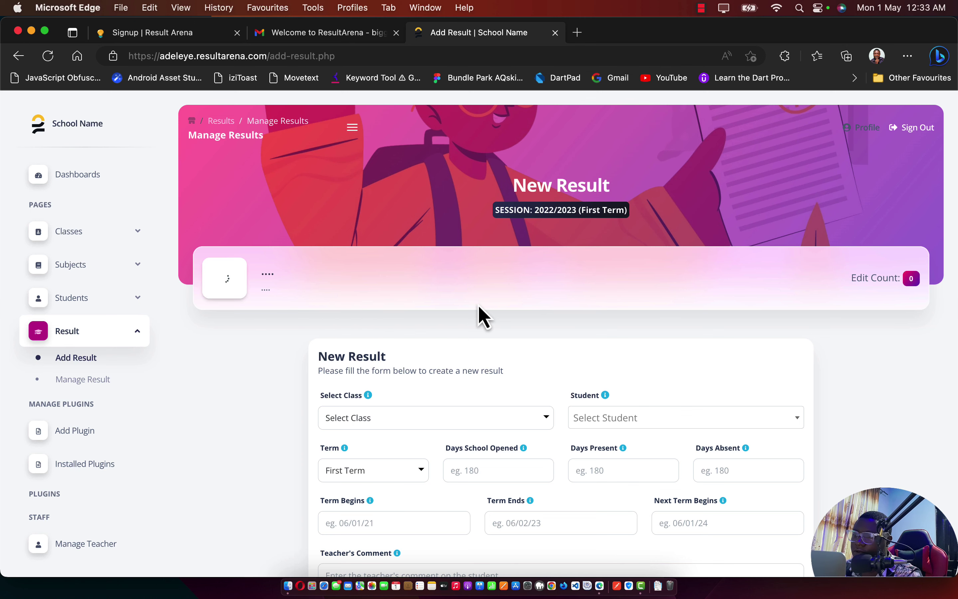
Choose class SSS 1 and the new student for the result.
scroll(477, 304, "down", 5)
scroll(477, 304, "up", 5)
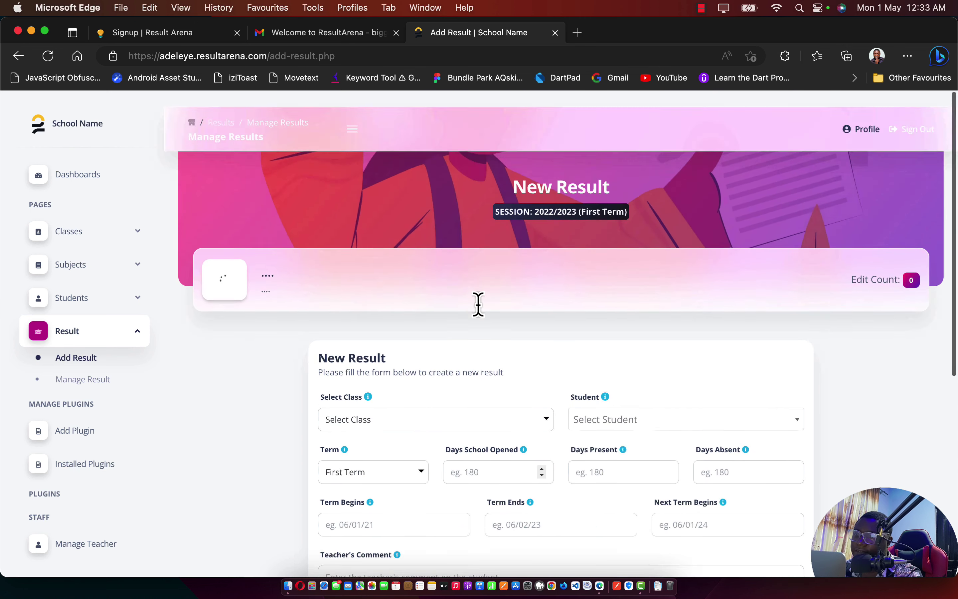
scroll(478, 304, "down", 4)
left_click(443, 307)
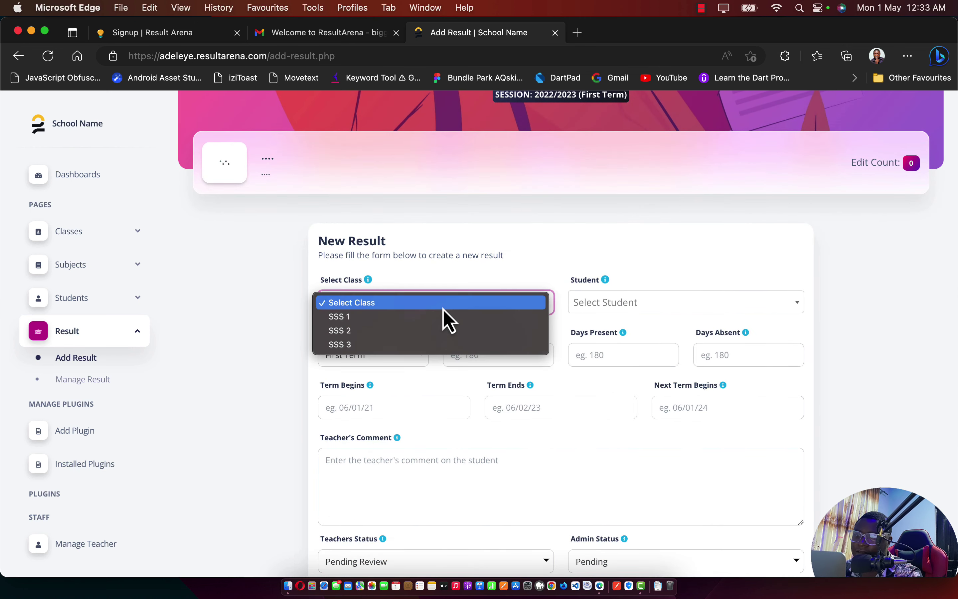
left_click(418, 317)
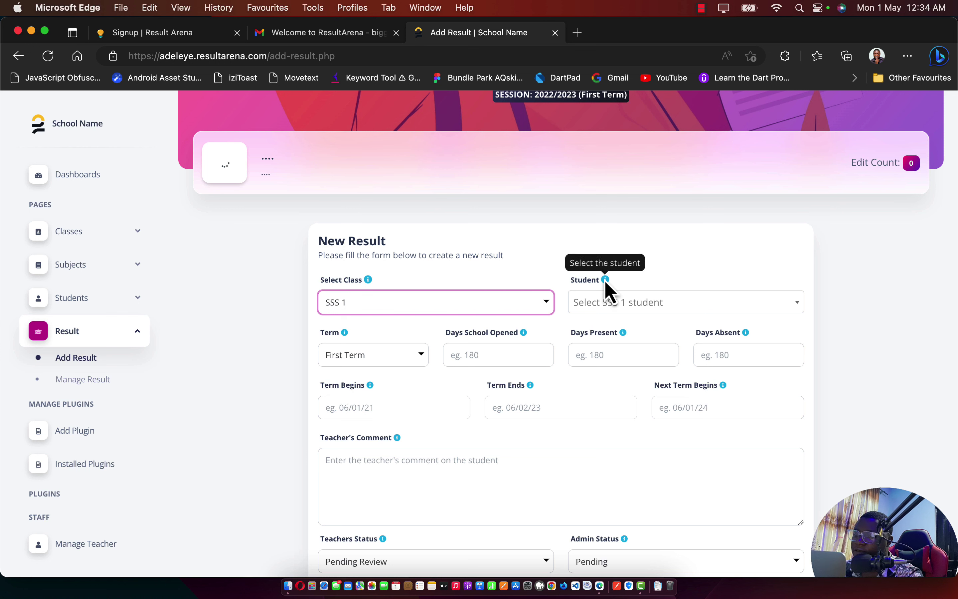
left_click(618, 307)
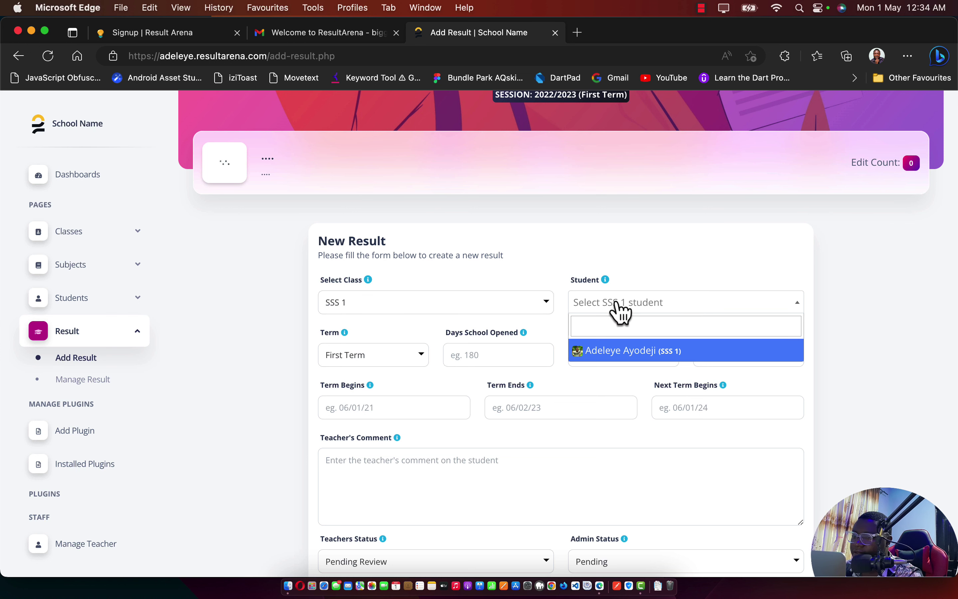
left_click(621, 351)
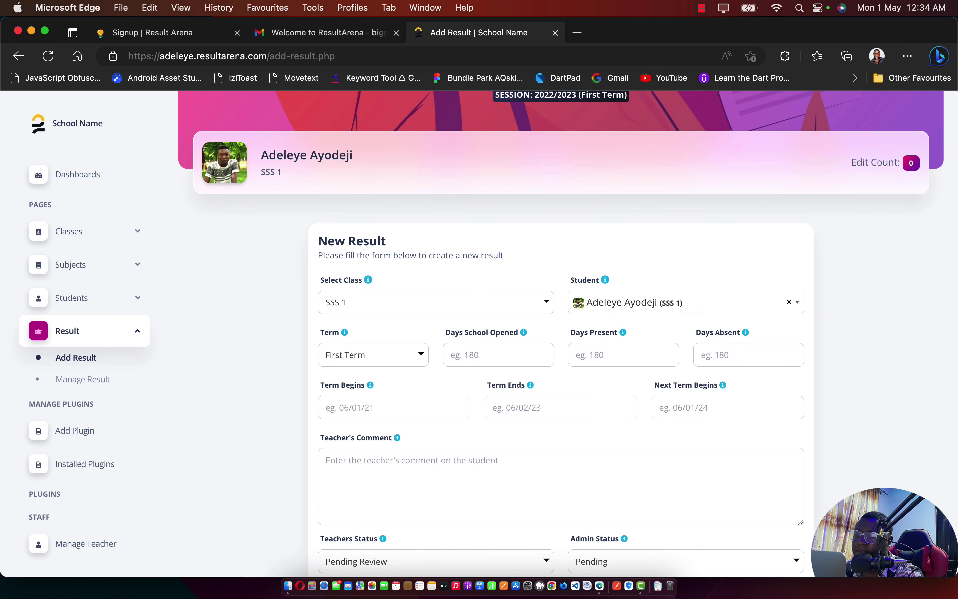
Enlarge and close the student's photo three times to inspect it.
left_click(224, 174)
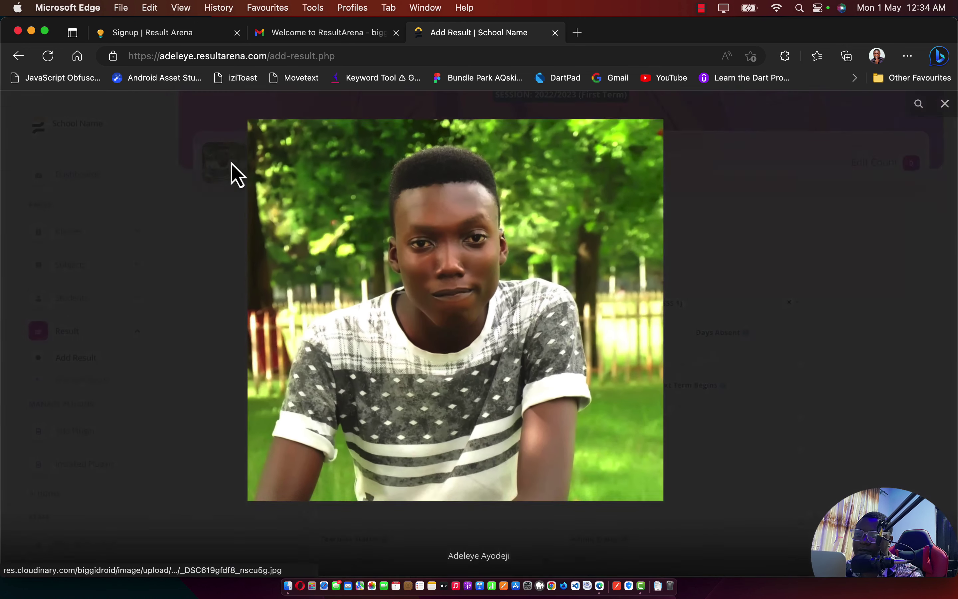
left_click(220, 282)
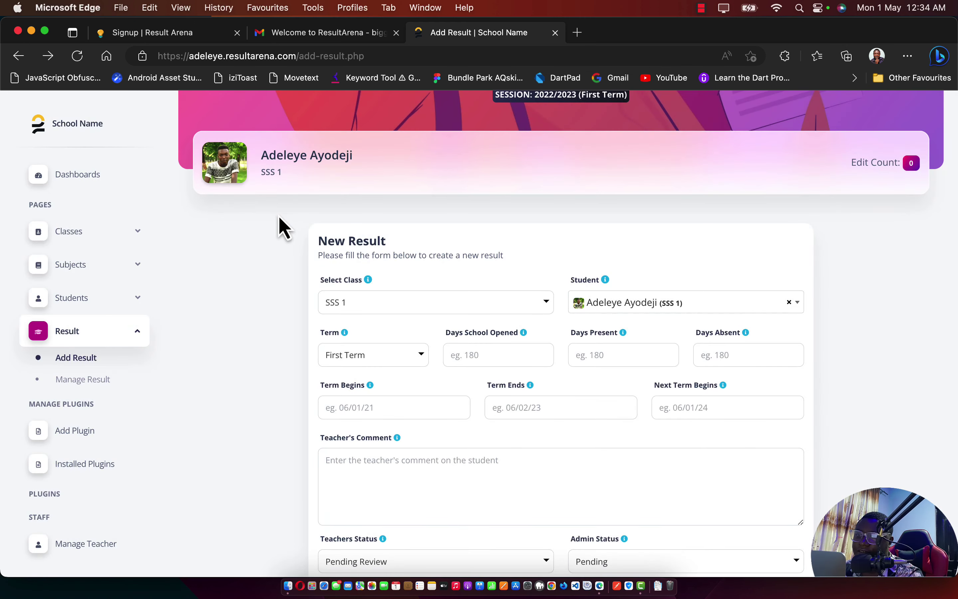
scroll(278, 217, "up", 2)
left_click(225, 205)
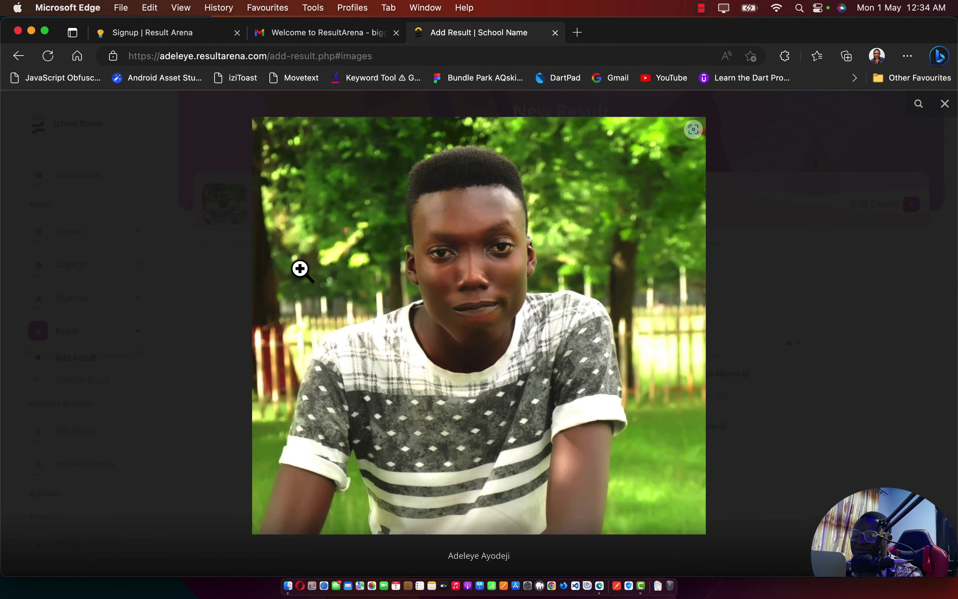
left_click(220, 259)
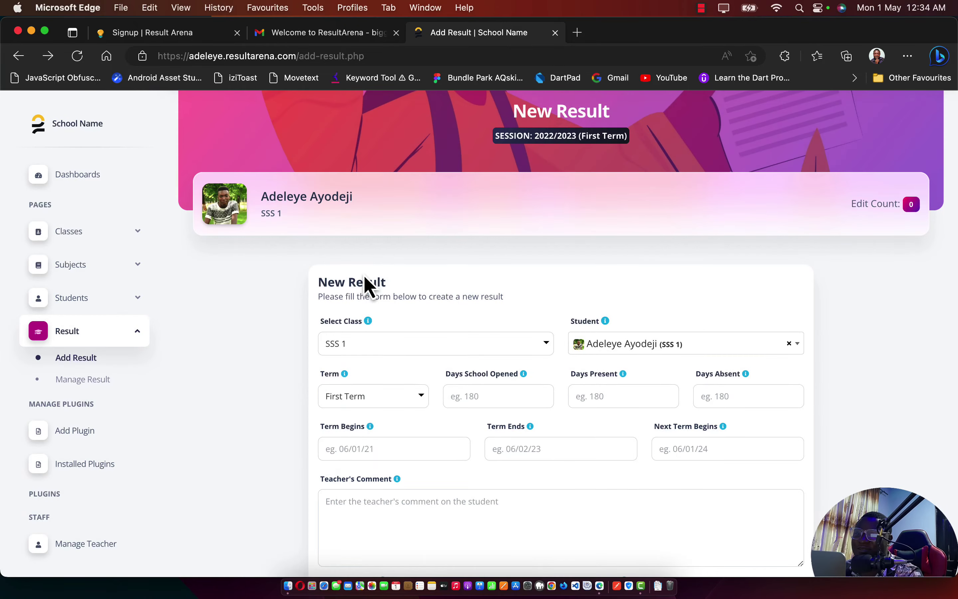
left_click(230, 206)
left_click(229, 257)
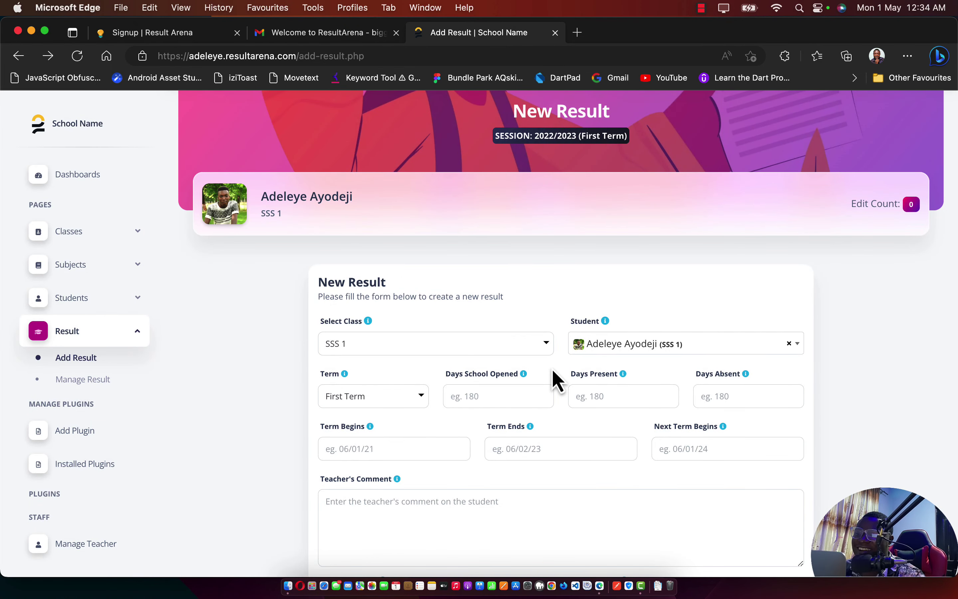
scroll(556, 381, "down", 2)
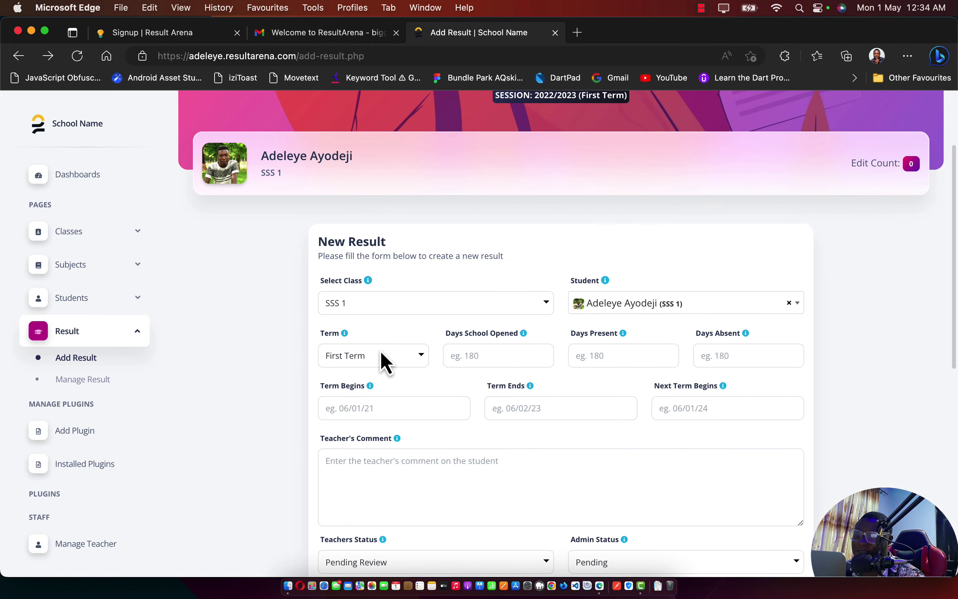
Set the result's term to First Term.
left_click(357, 359)
left_click(357, 358)
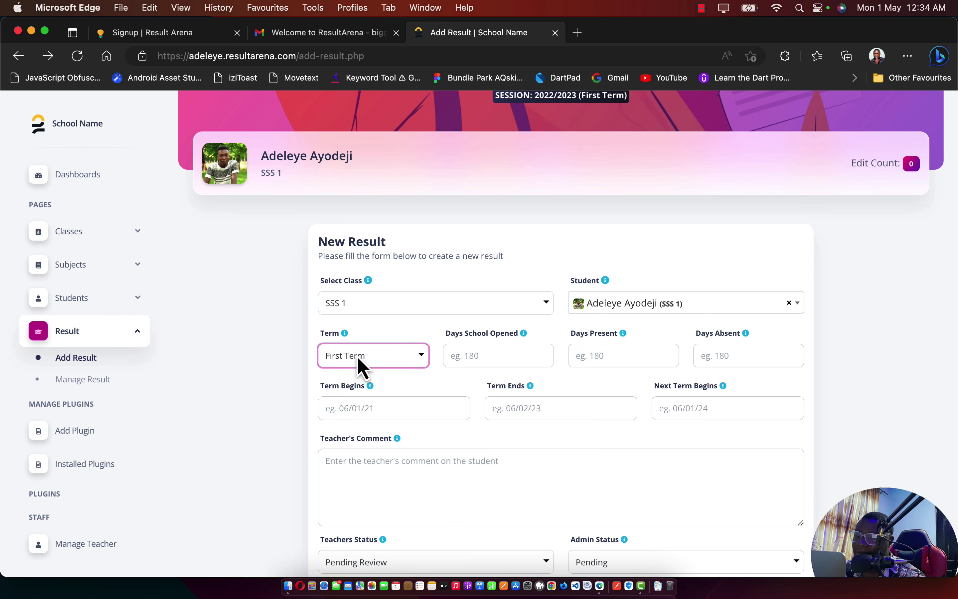
left_click(358, 359)
left_click(358, 359)
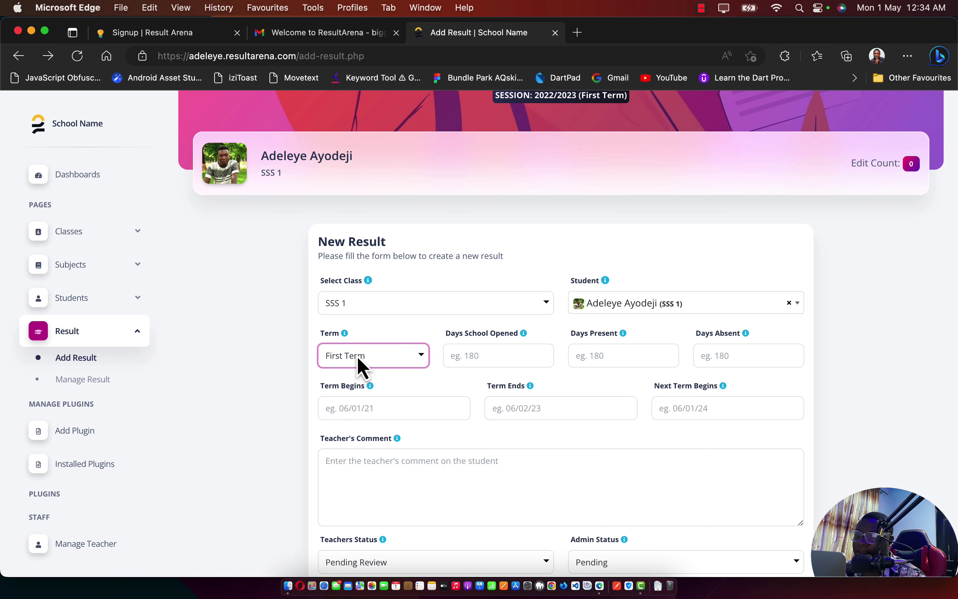
scroll(361, 366, "down", 3)
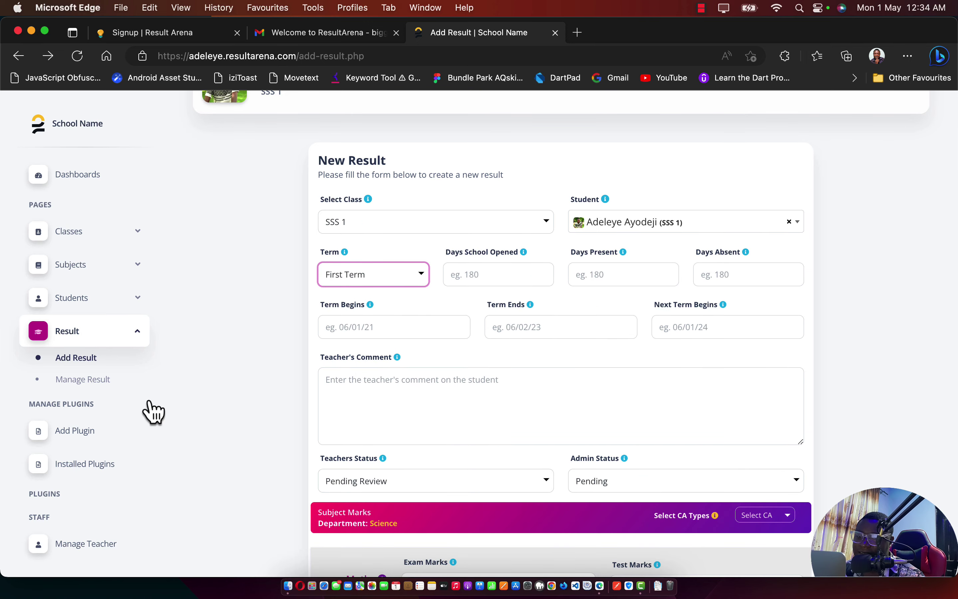
Enter attendance: 118 days opened, 110 present, 4 absent.
scroll(79, 475, "down", 4)
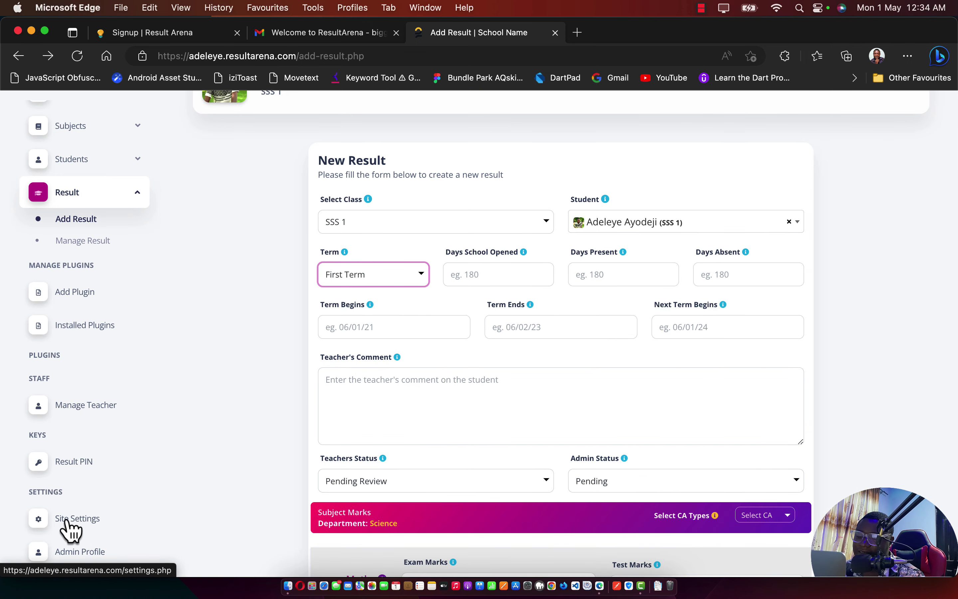
left_click(511, 274)
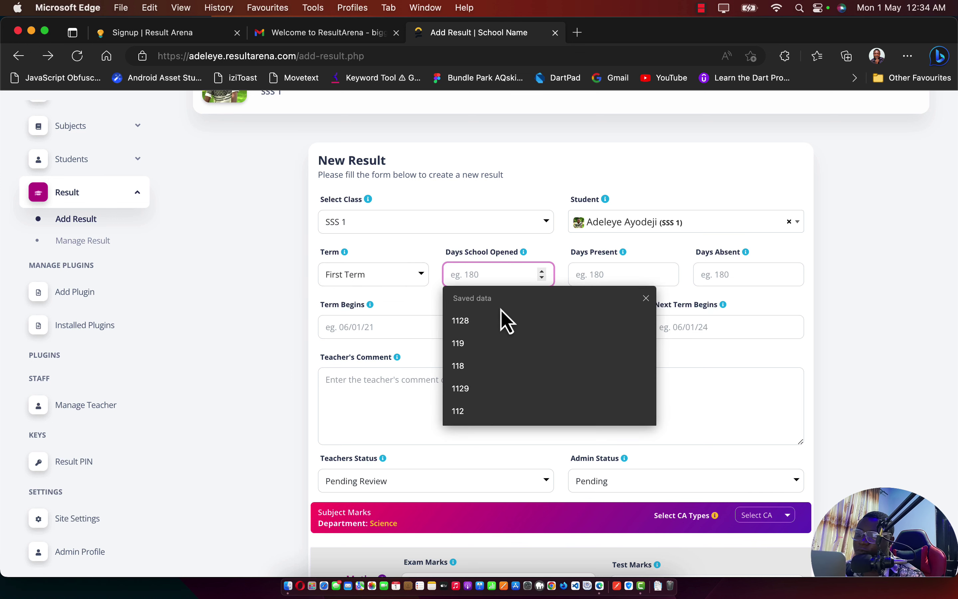
left_click(473, 367)
left_click(613, 274)
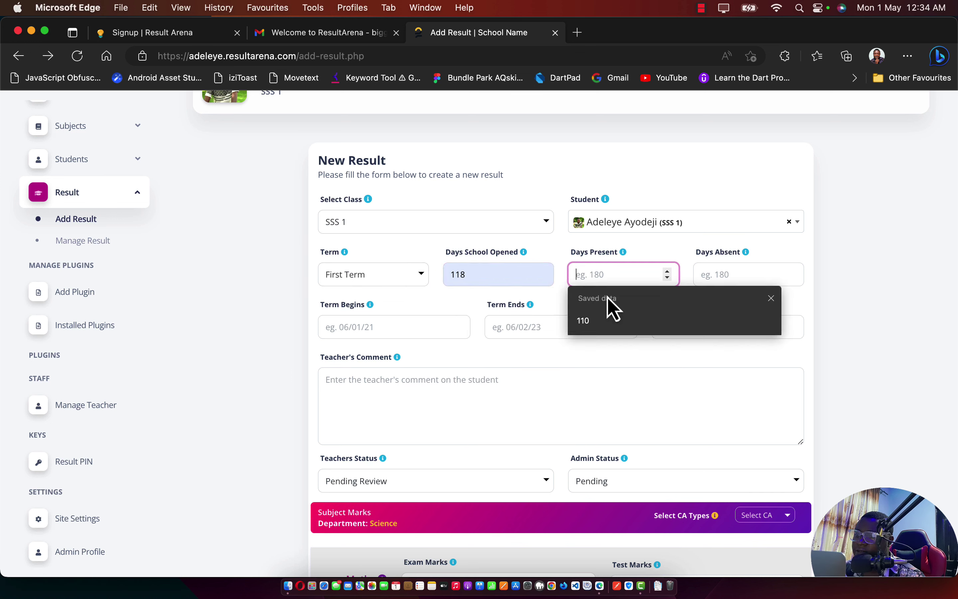
left_click(599, 318)
left_click(719, 274)
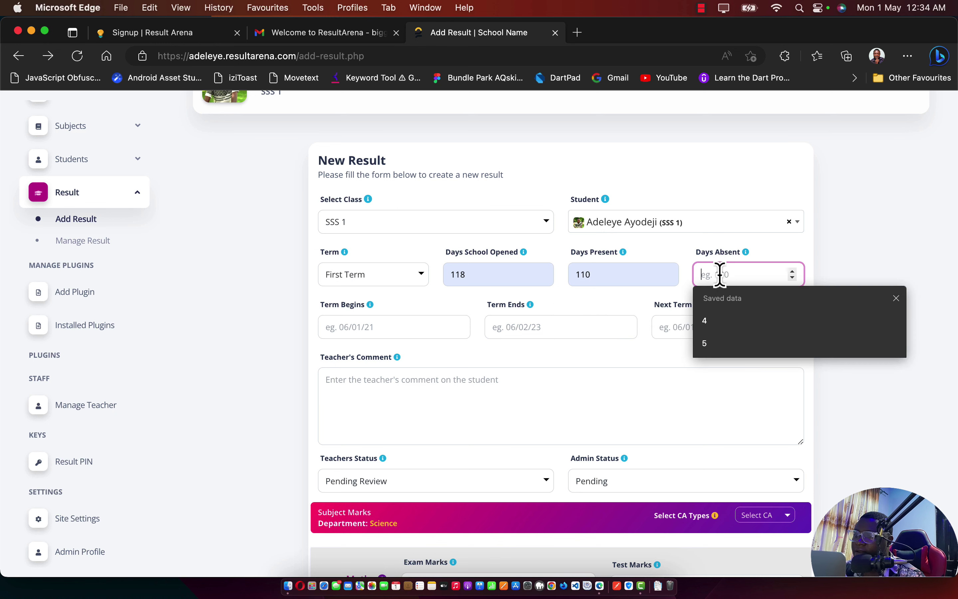
left_click(717, 321)
Set term start 06/01/21, term end 06/02/20 and next term start 04/04/20.
left_click(423, 328)
left_click(396, 371)
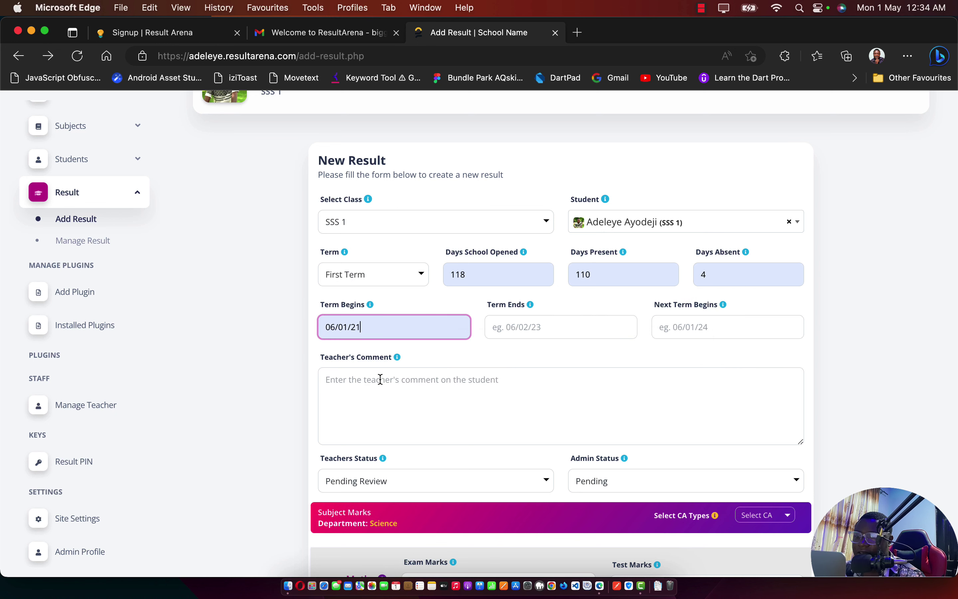
left_click(525, 329)
left_click(529, 372)
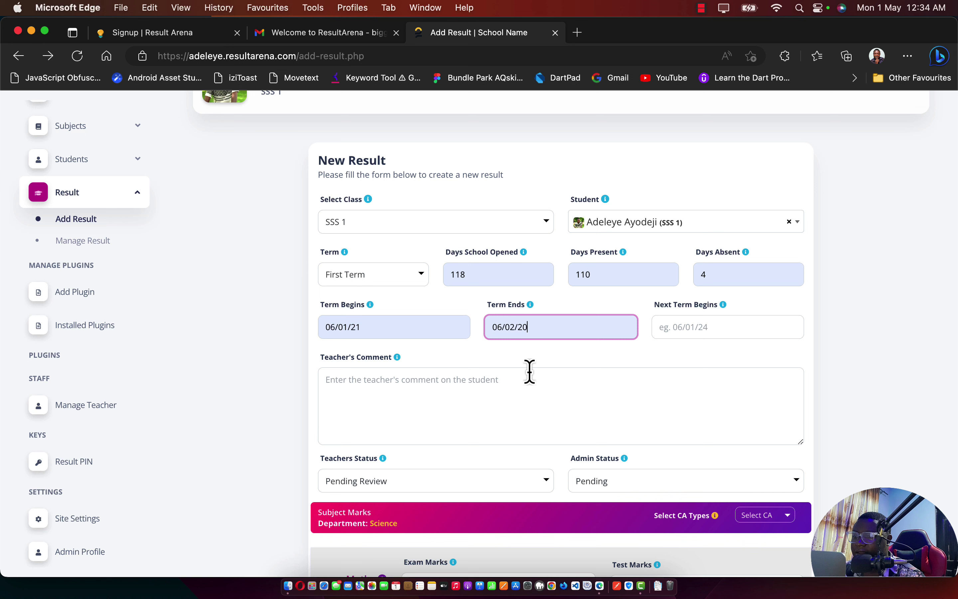
left_click(685, 327)
left_click(684, 375)
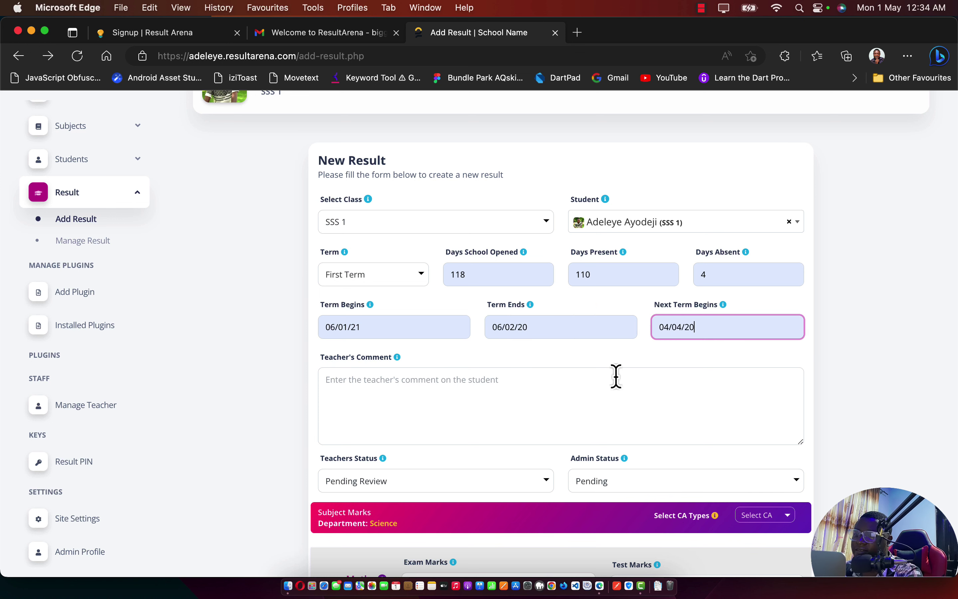
Add the comment 'Well done job', keep teacher status Pending Review, set admin status Approved.
left_click(503, 395)
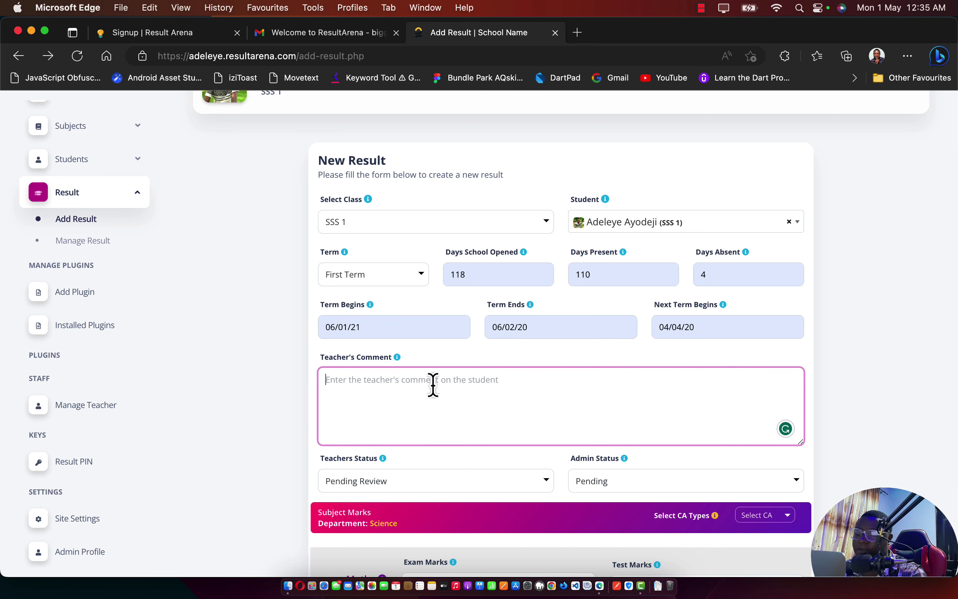
type("Well done job")
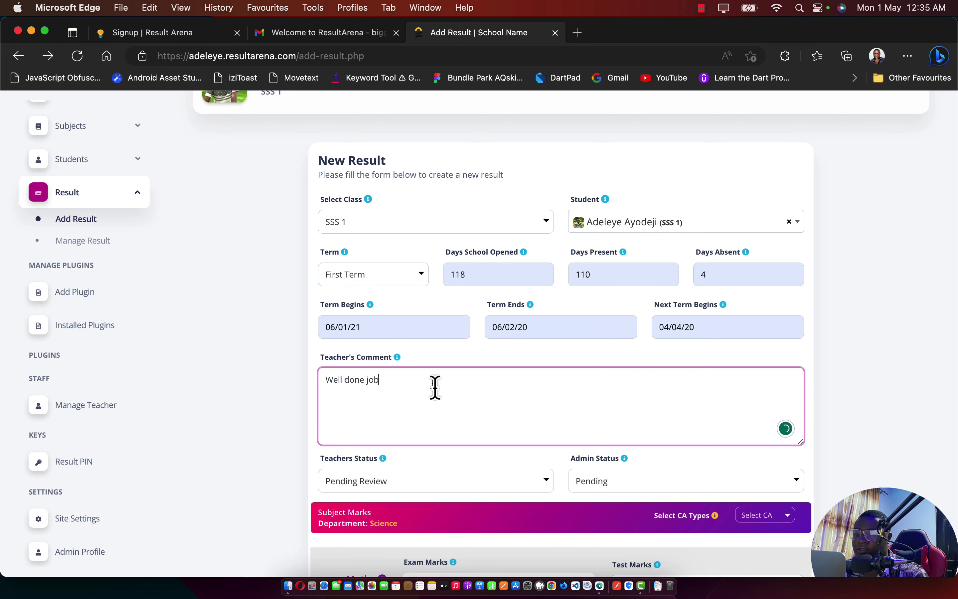
scroll(439, 420, "down", 2)
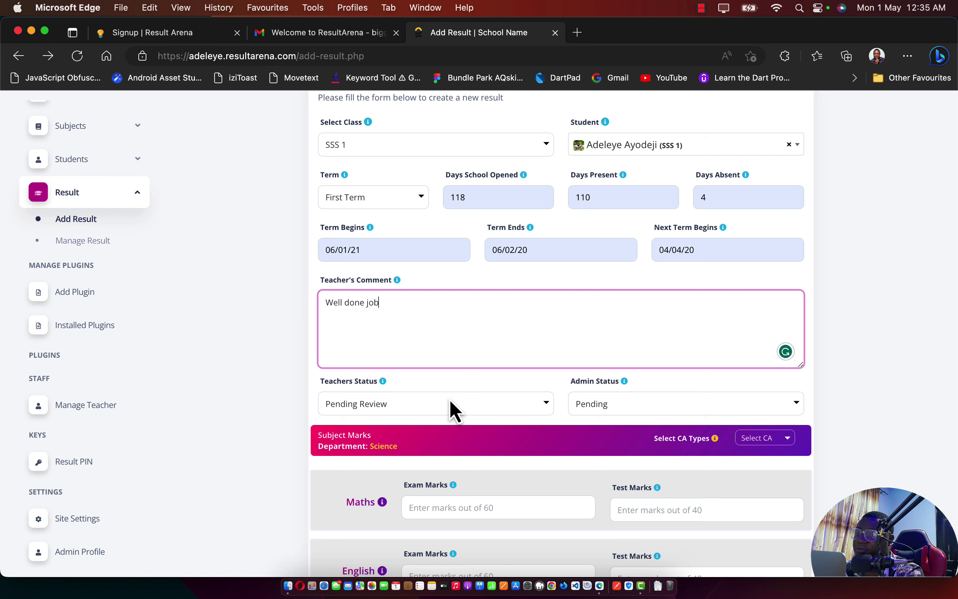
left_click(620, 411)
left_click(550, 398)
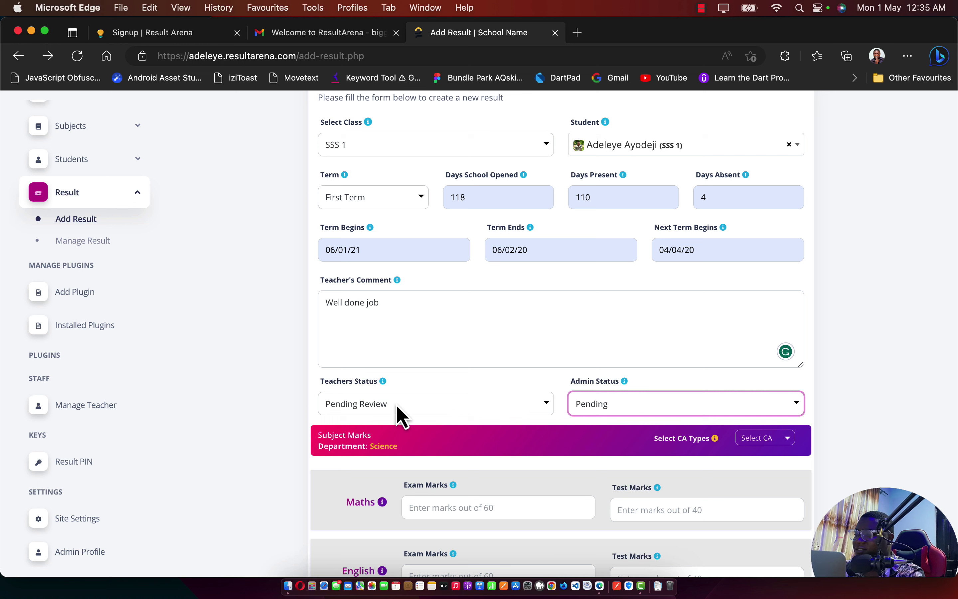
left_click(459, 412)
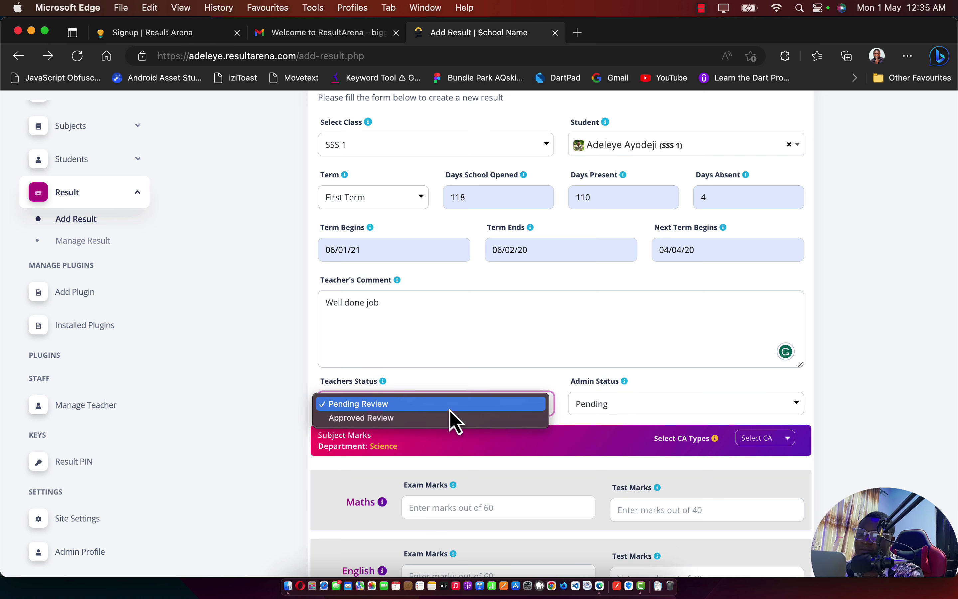
left_click(465, 395)
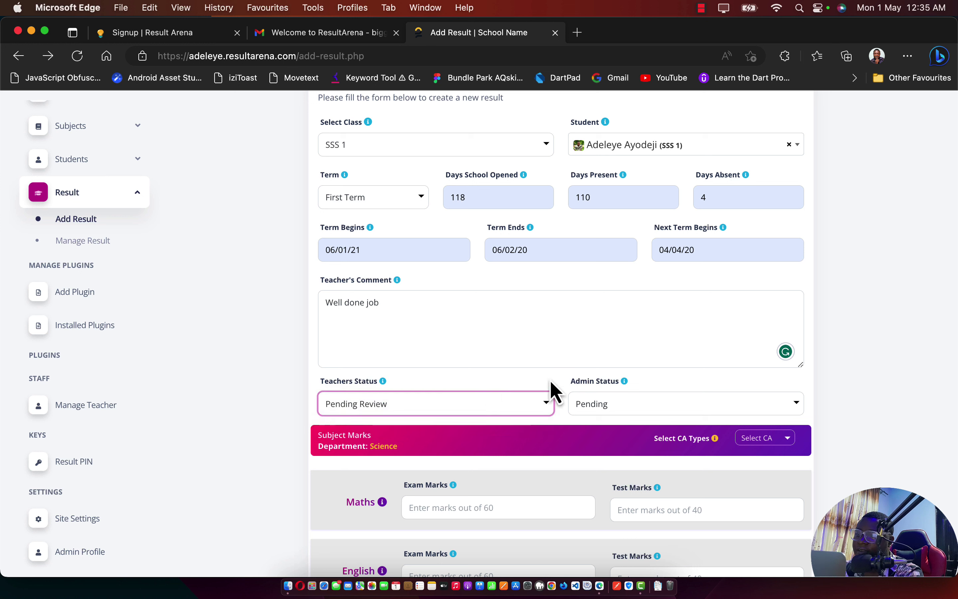
left_click(612, 403)
left_click(612, 418)
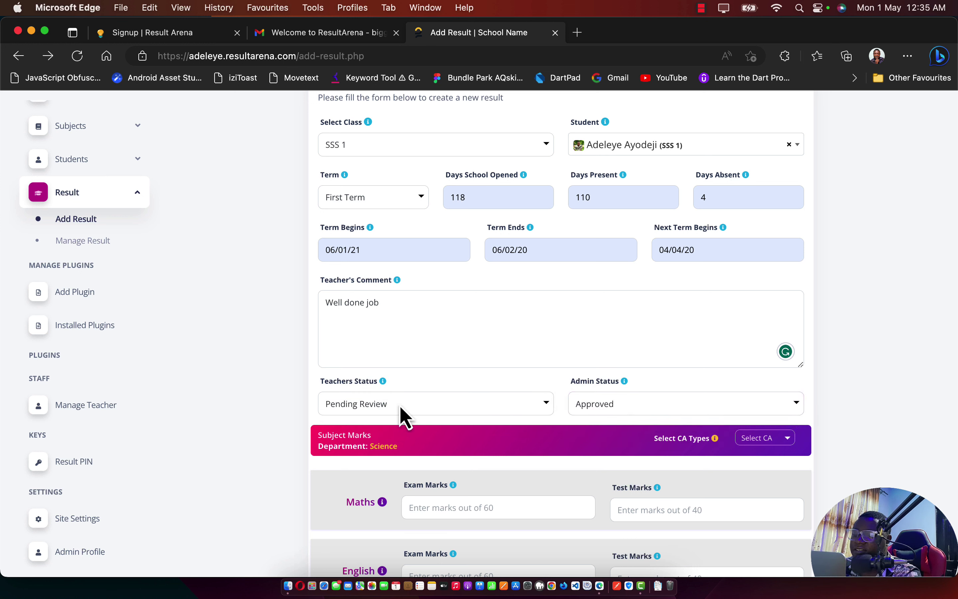
Leave the Maths exam mark empty and choose CA 1 as the CA type.
scroll(401, 414, "down", 3)
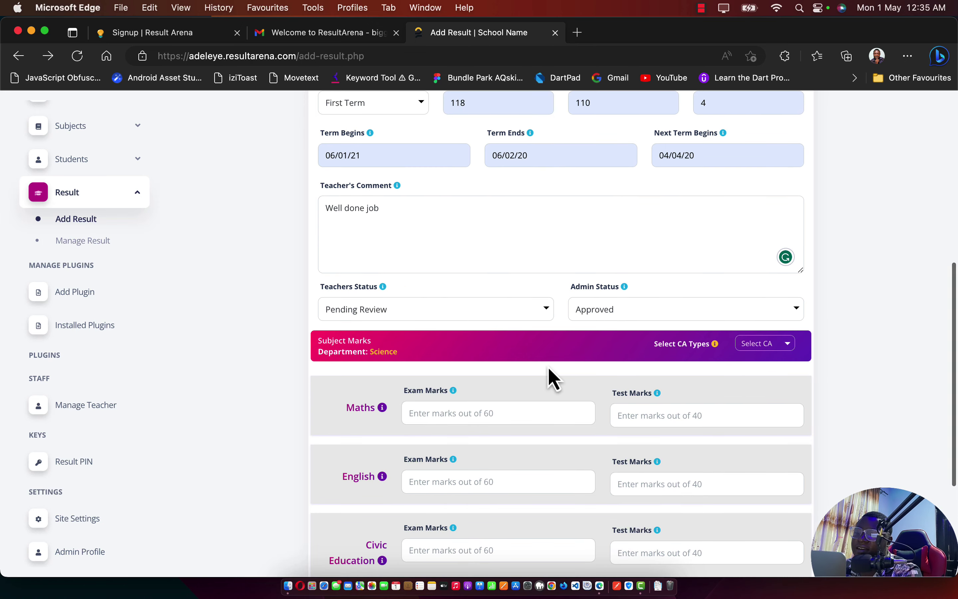
scroll(535, 368, "down", 1)
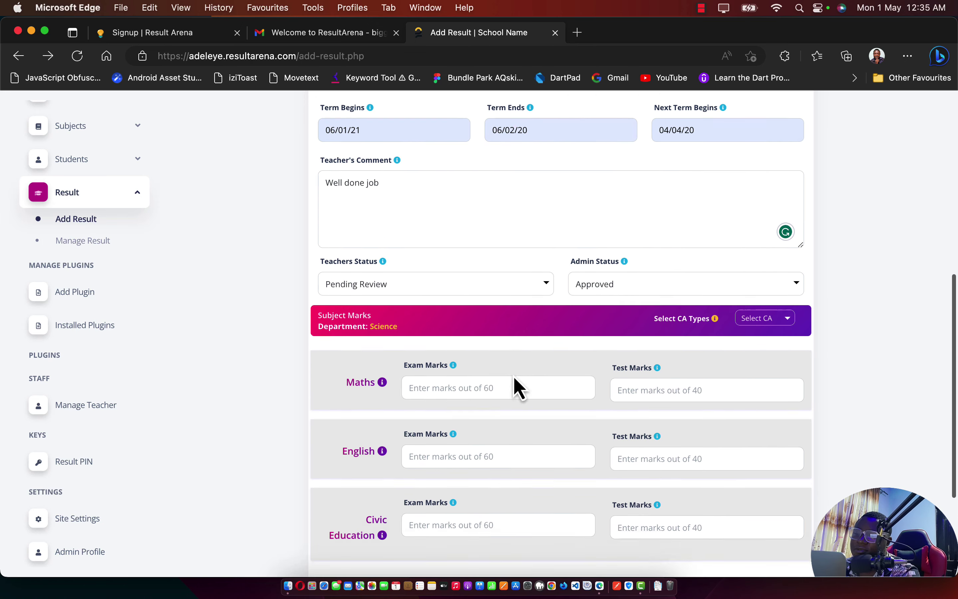
left_click(465, 384)
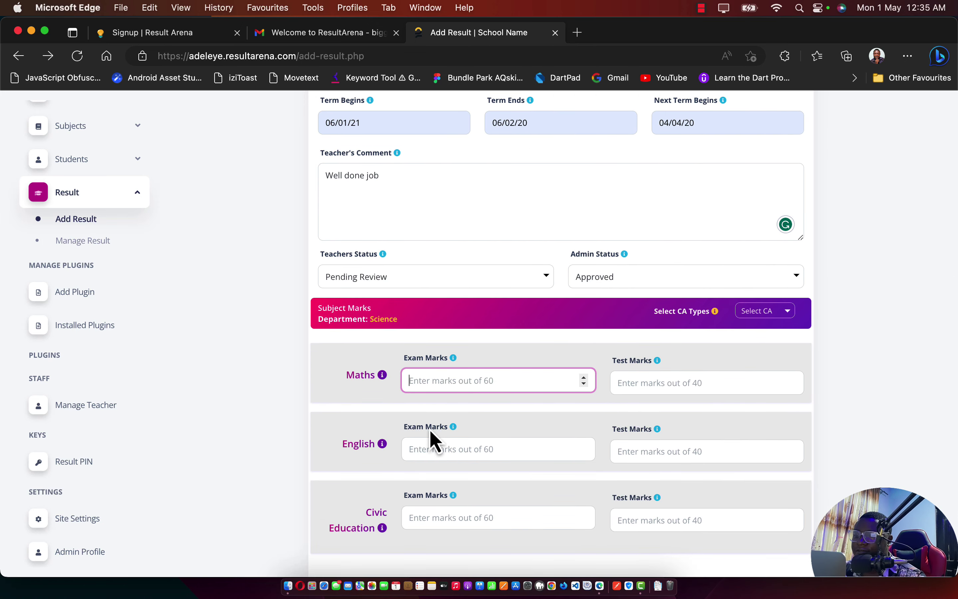
scroll(429, 436, "down", 1)
left_click(499, 380)
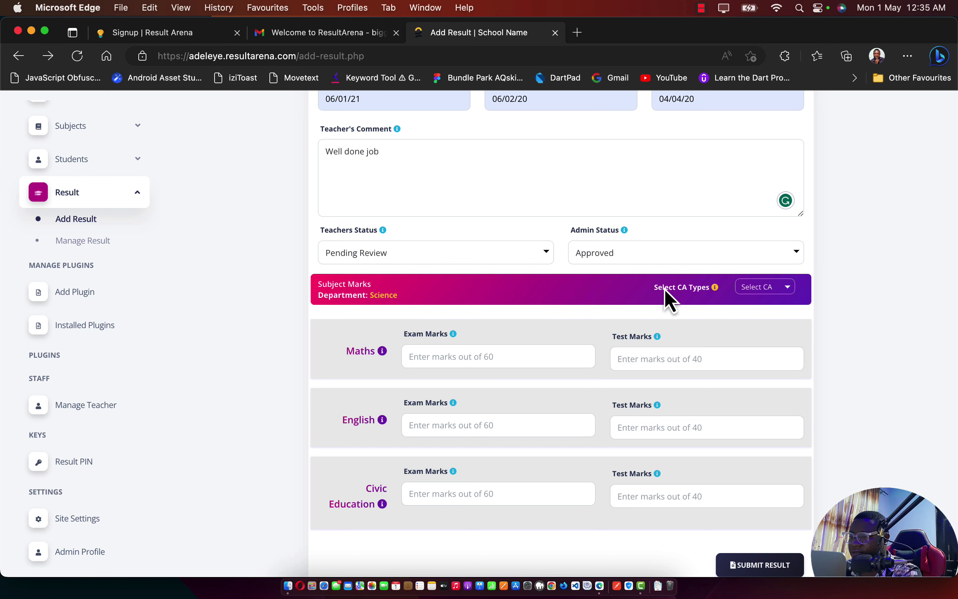
left_click(744, 291)
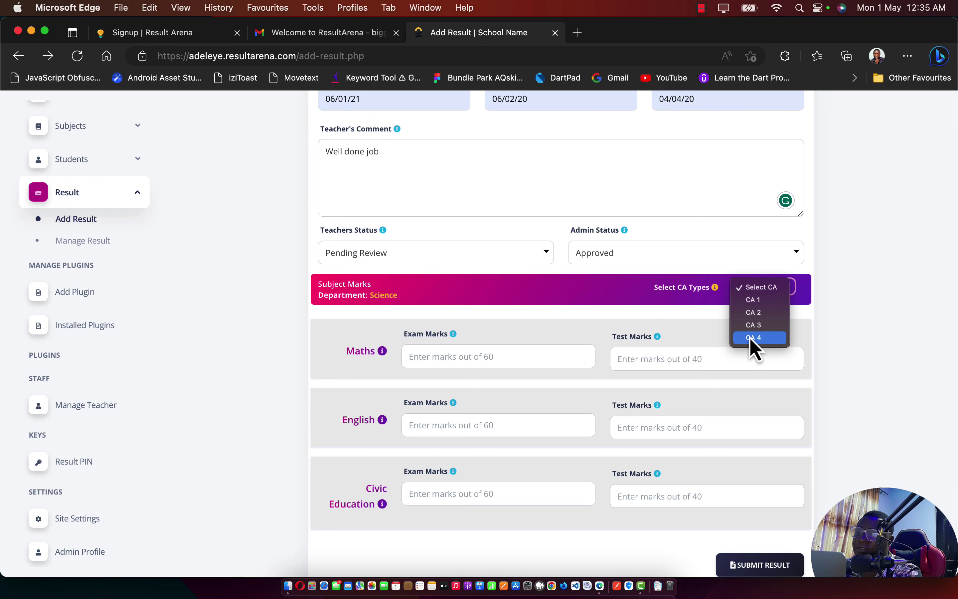
left_click(760, 301)
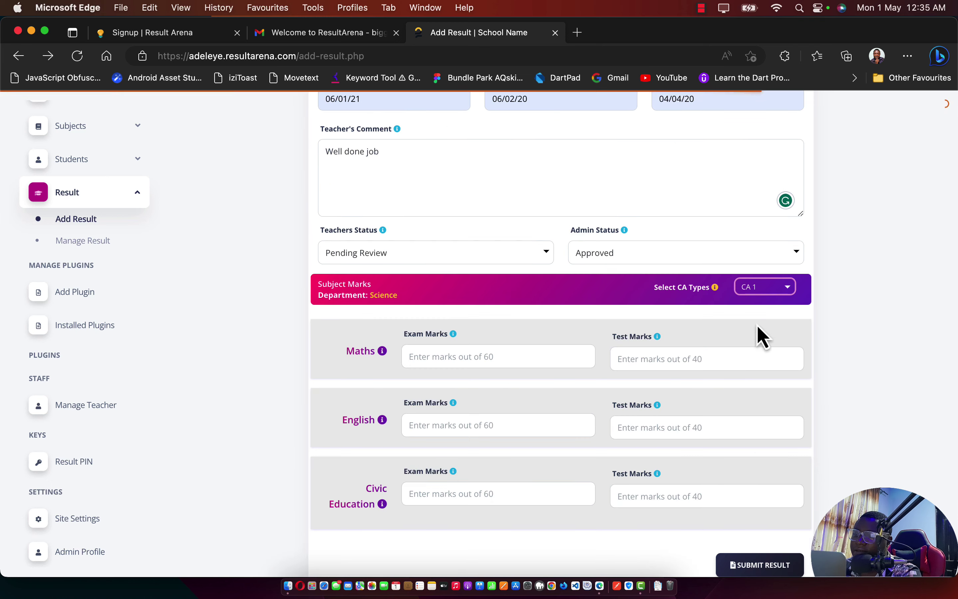
Compare CA 2, CA 3 and CA 4, then switch back to CA 1.
left_click(754, 287)
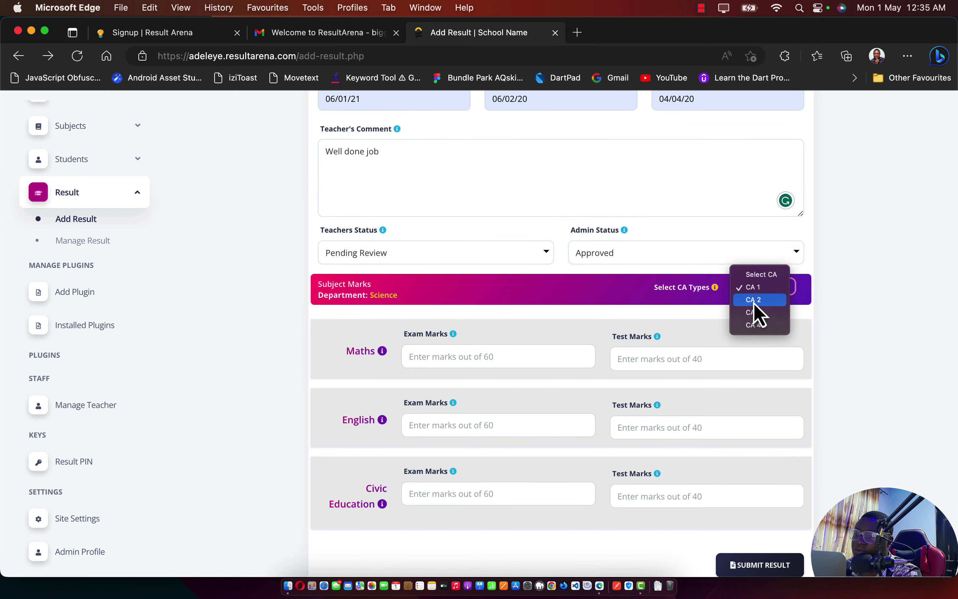
left_click(753, 301)
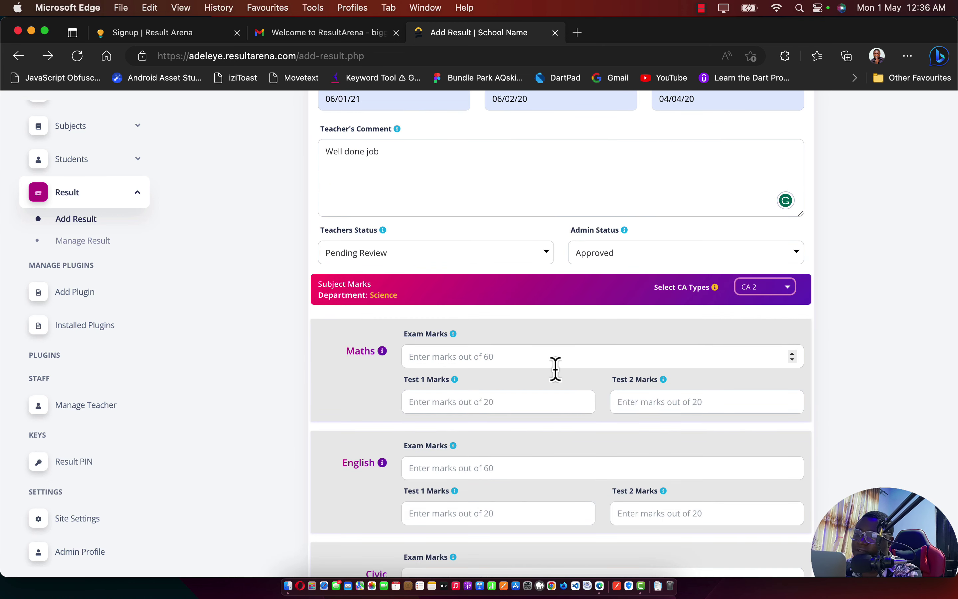
left_click(755, 301)
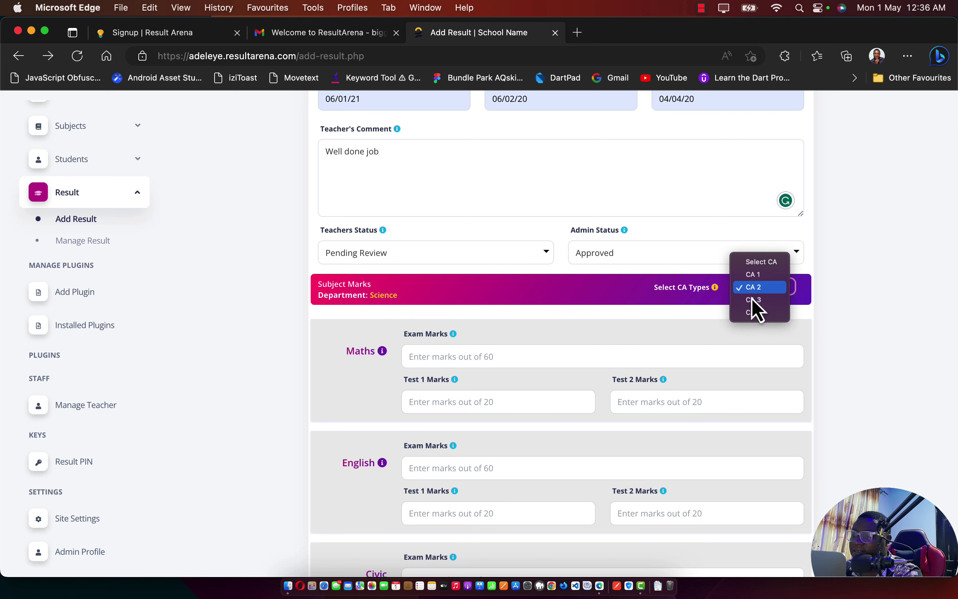
left_click(753, 306)
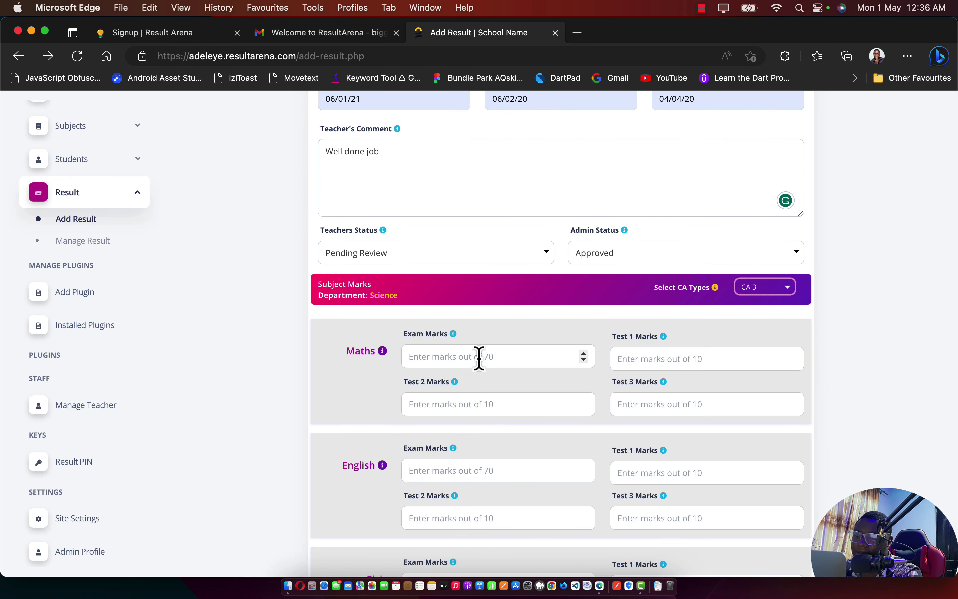
left_click(768, 297)
left_click(768, 301)
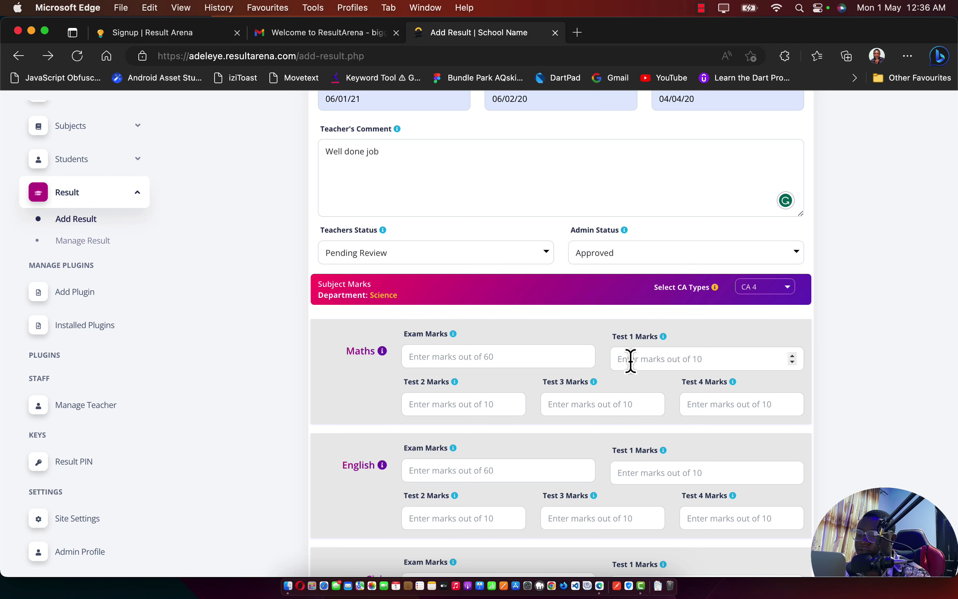
left_click(744, 293)
left_click(749, 253)
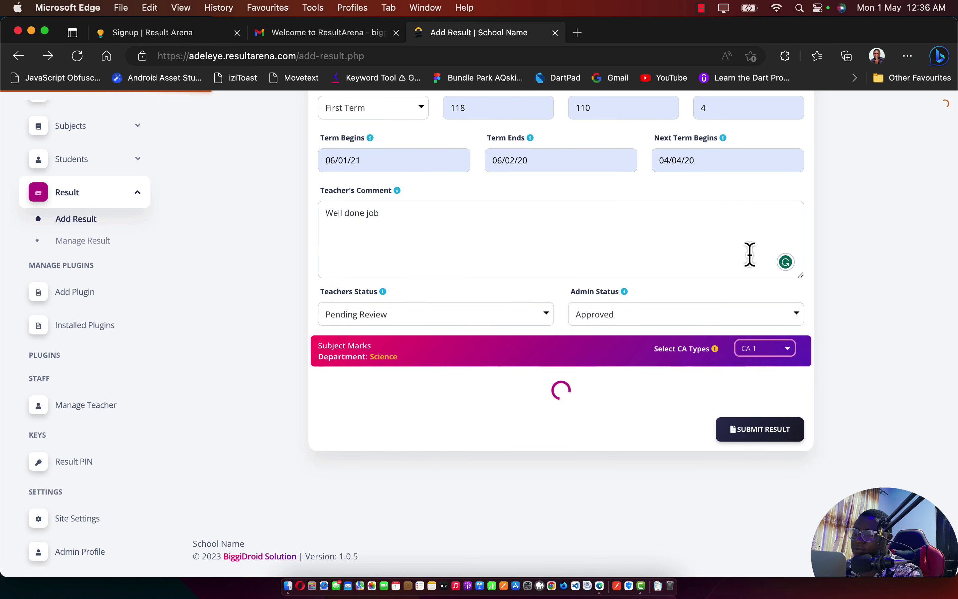
scroll(566, 336, "down", 2)
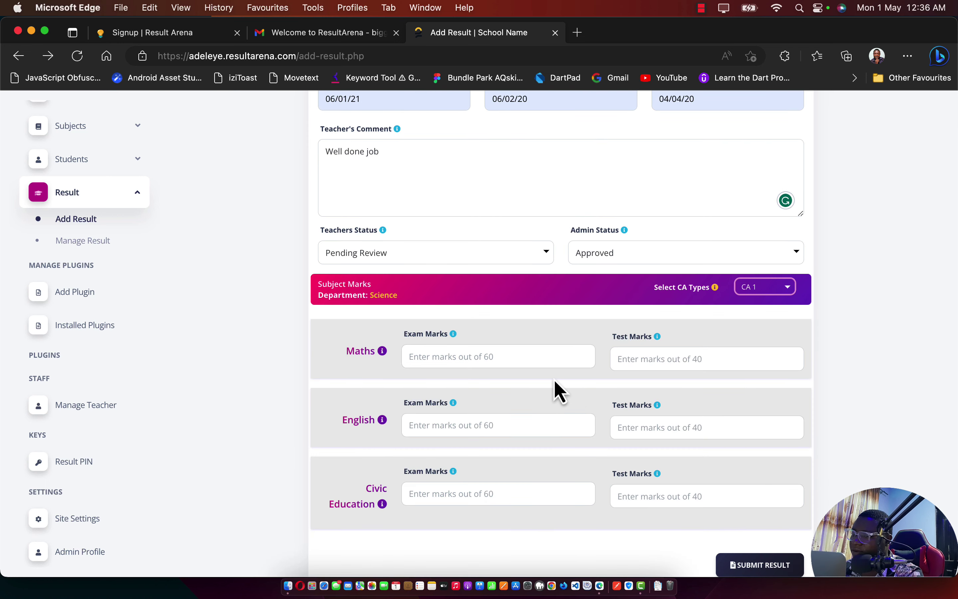
Enter Maths marks 50/35 and English marks 60/40.
left_click(517, 363)
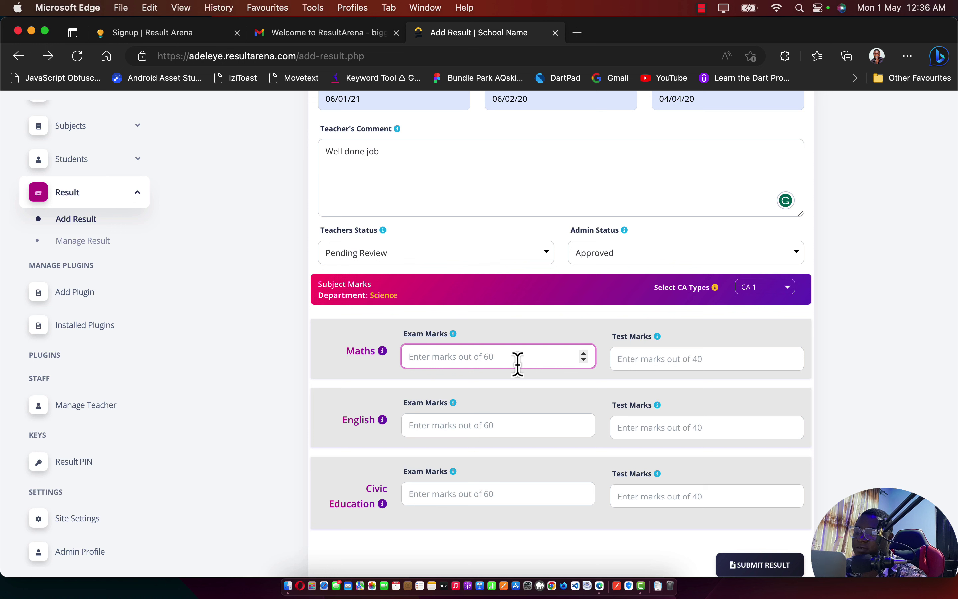
type("50")
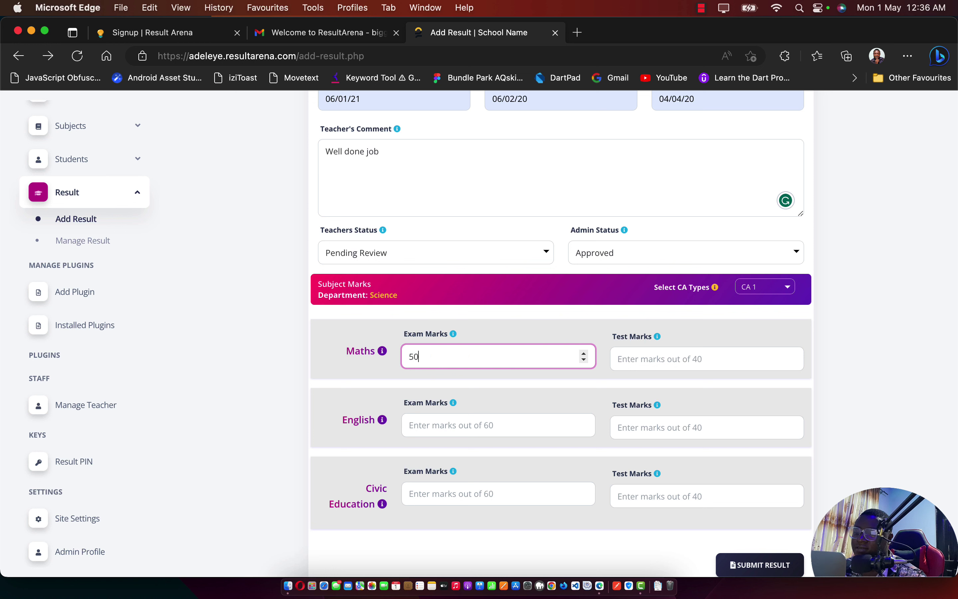
left_click(665, 364)
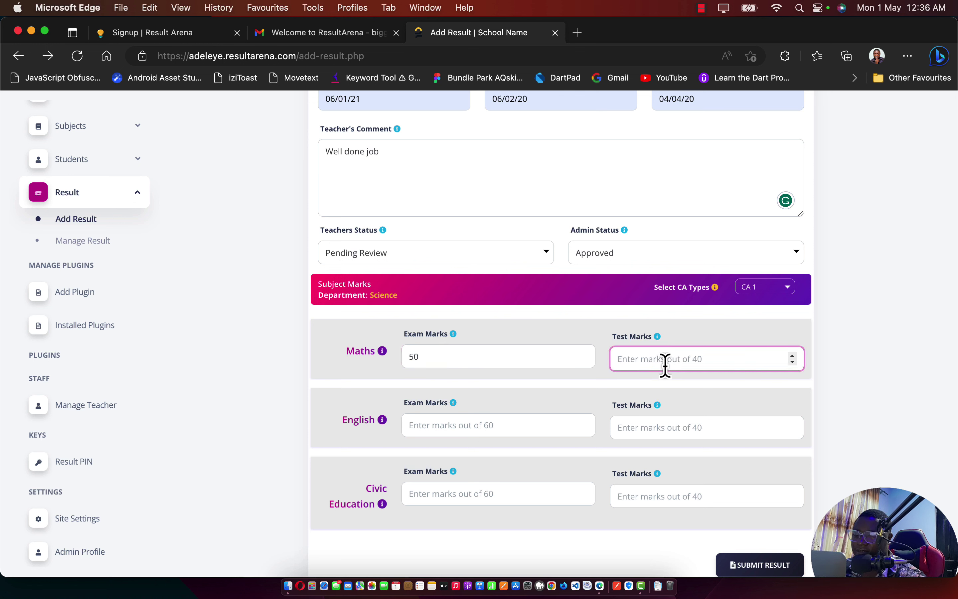
type("35")
left_click(500, 432)
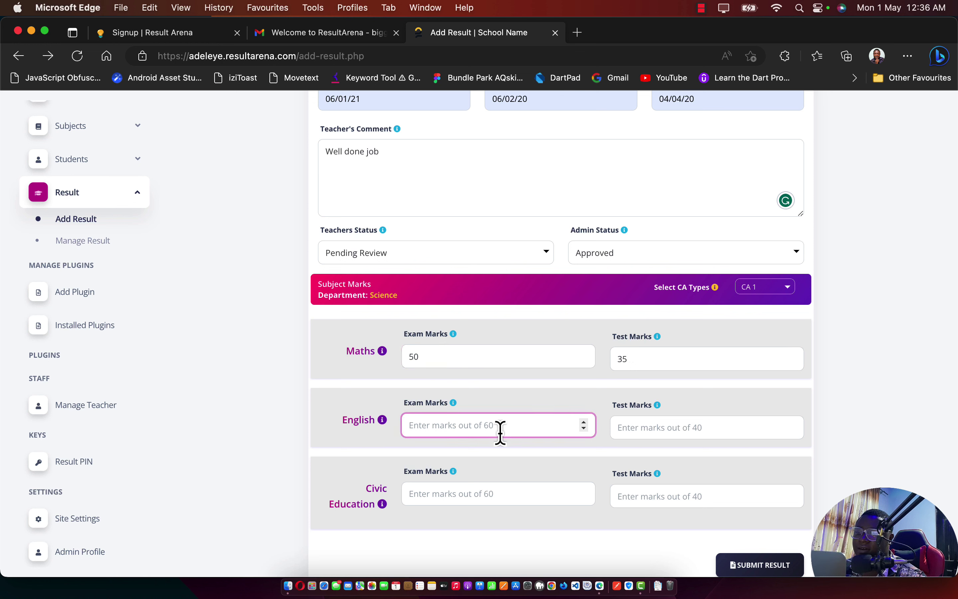
type("60")
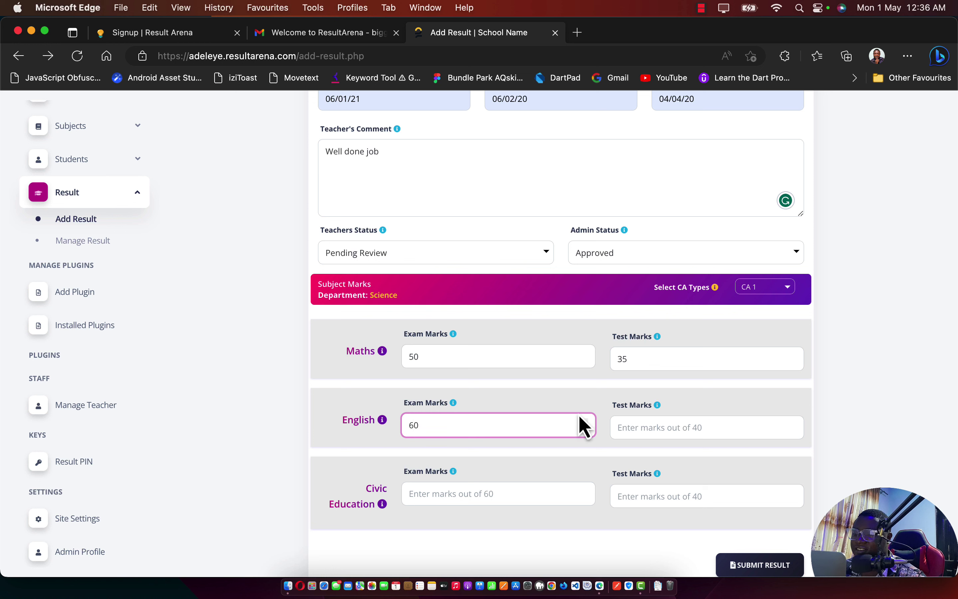
left_click(644, 428)
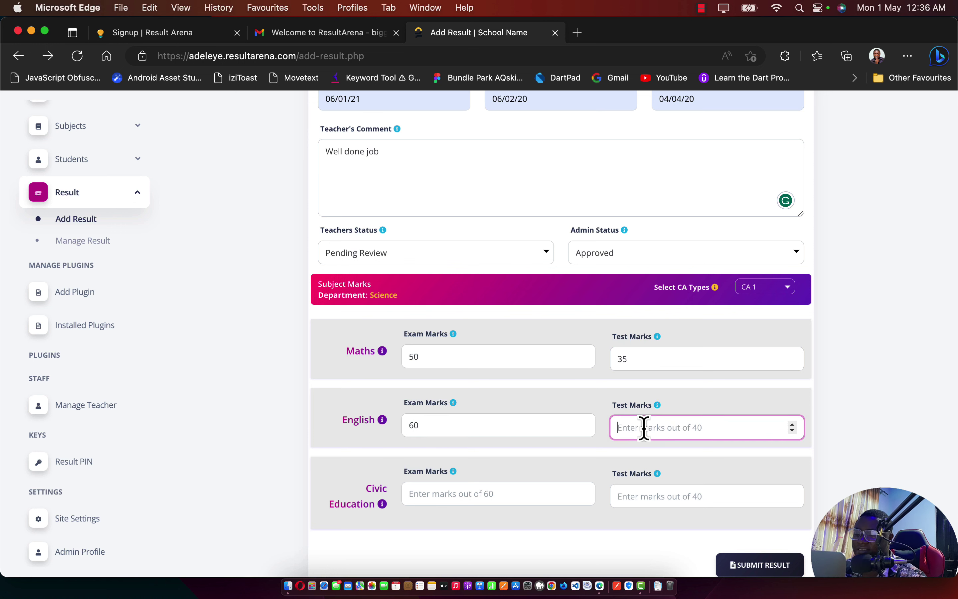
type("40")
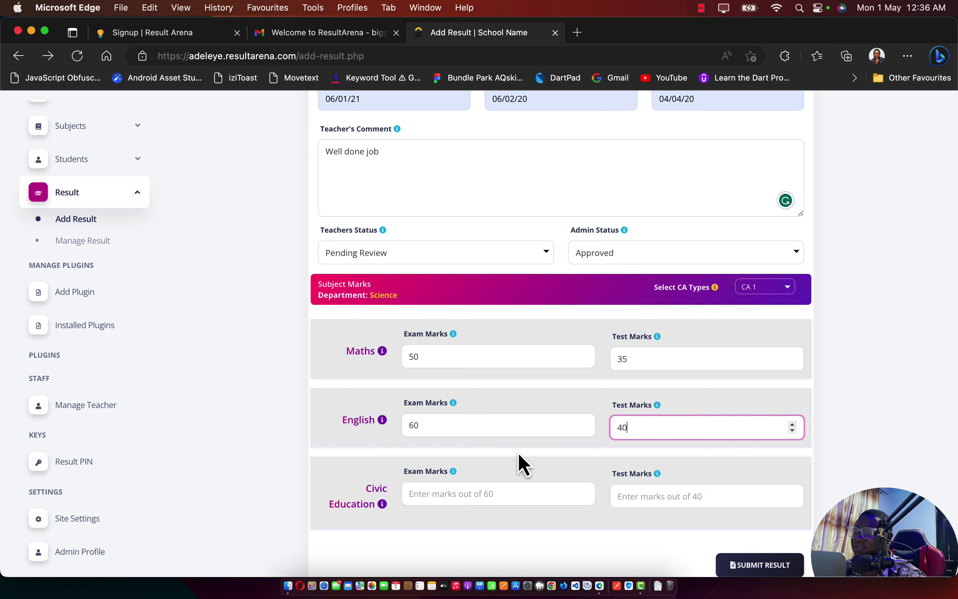
Enter Civic Education marks 45/23 and submit the result.
left_click(475, 499)
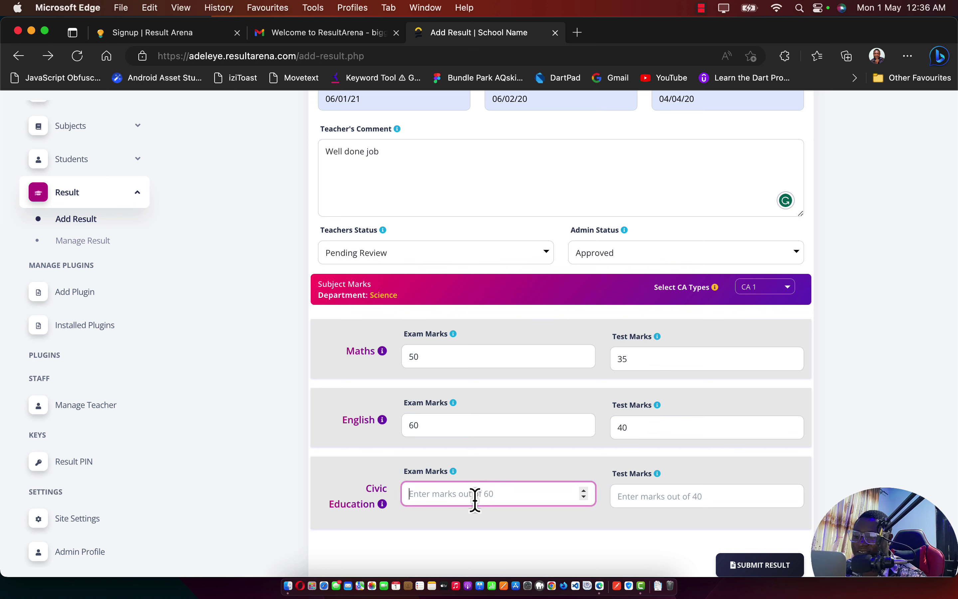
type("45")
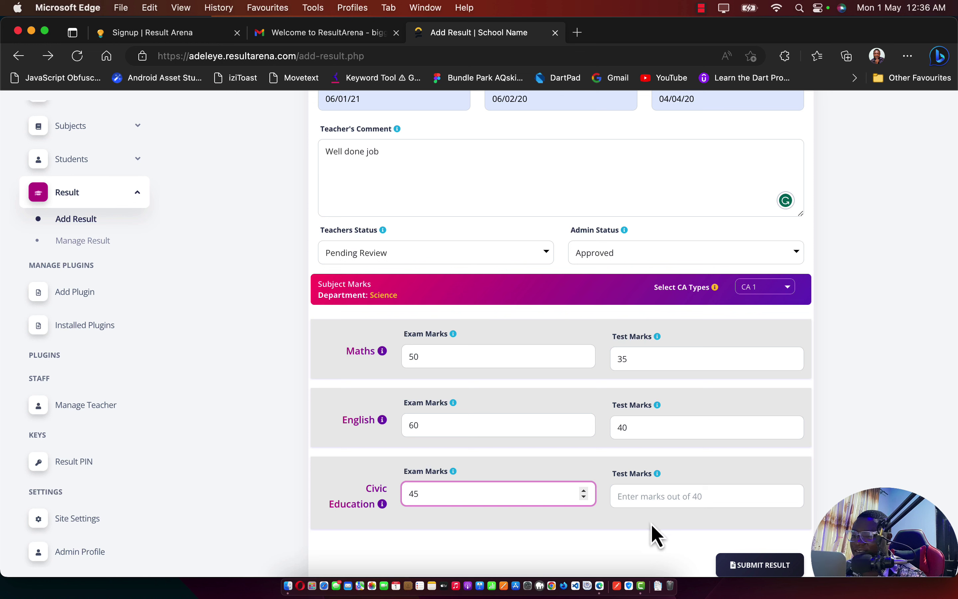
left_click(677, 496)
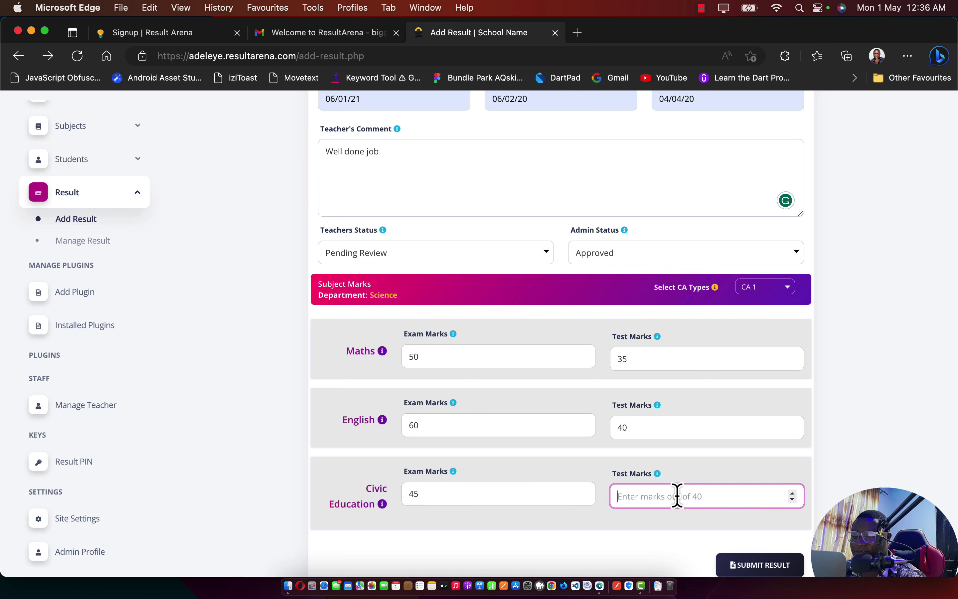
type("23")
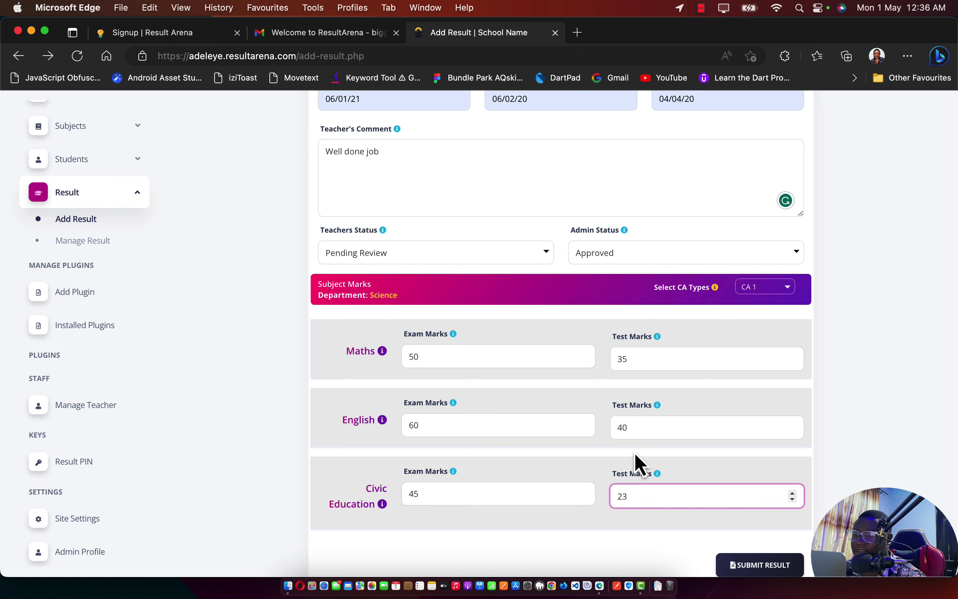
scroll(635, 455, "down", 3)
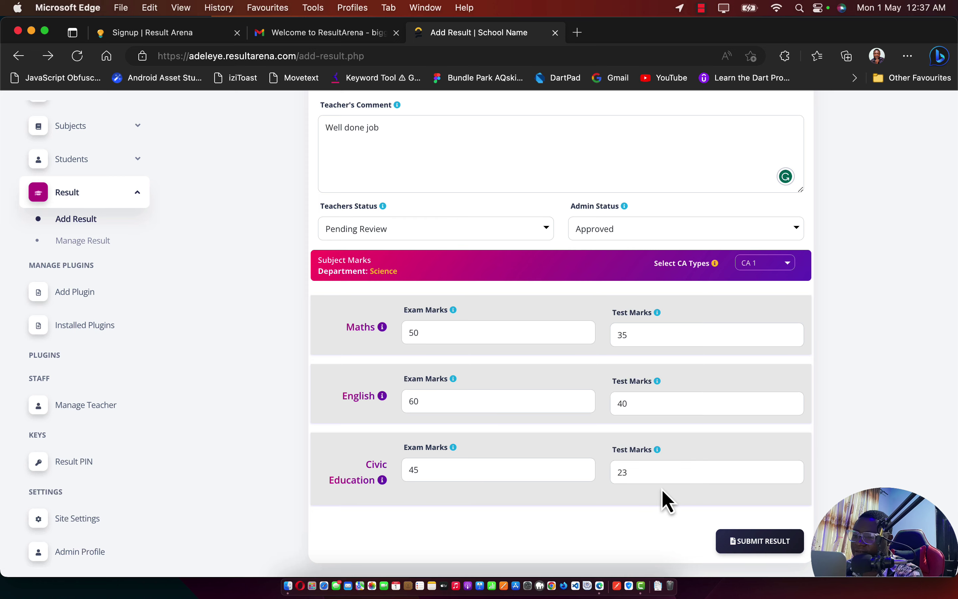
scroll(663, 495, "down", 2)
left_click(750, 522)
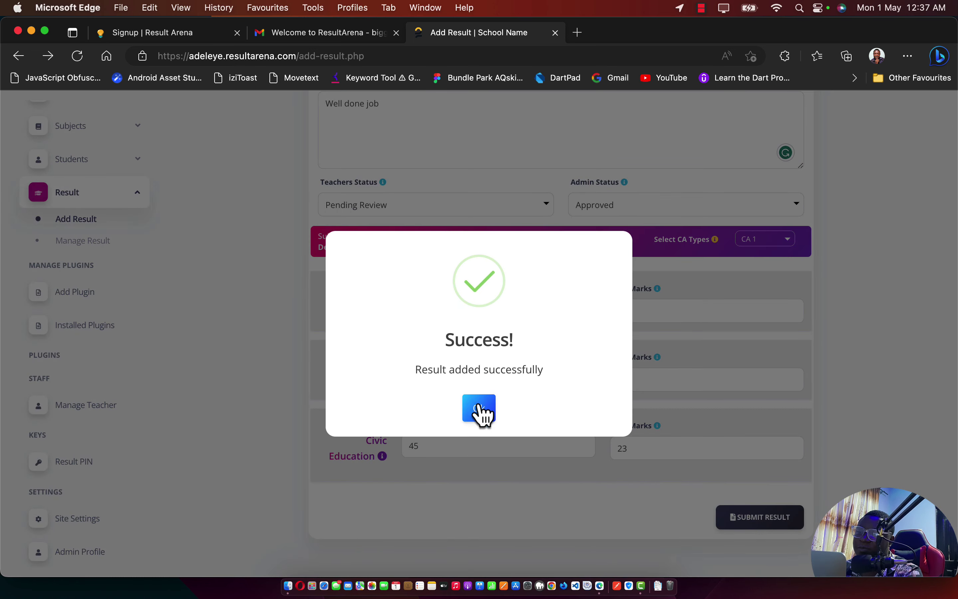
Dismiss the success dialog and preview the saved result, getting a template-not-found error.
left_click(477, 408)
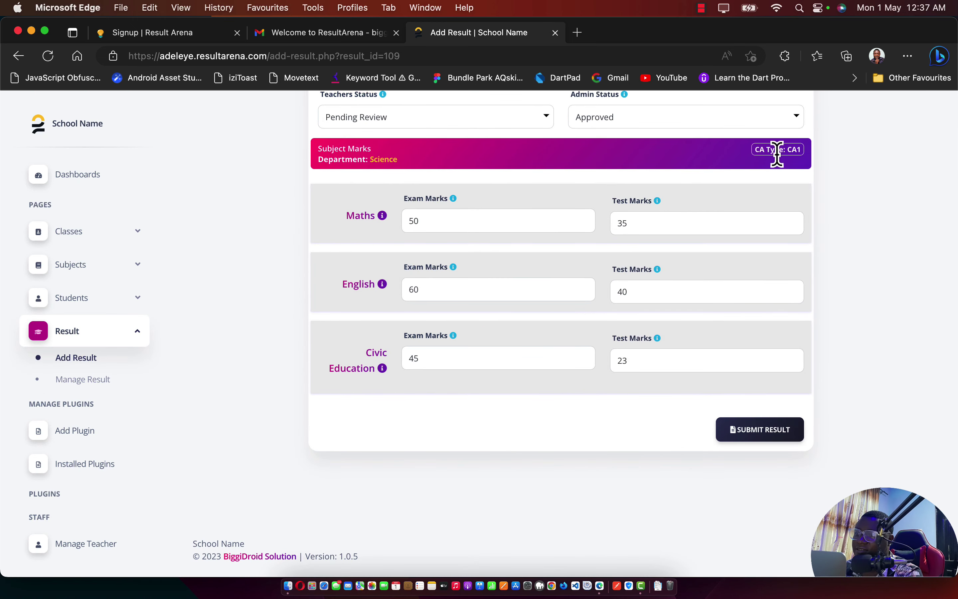
left_click_drag(756, 151, 786, 150)
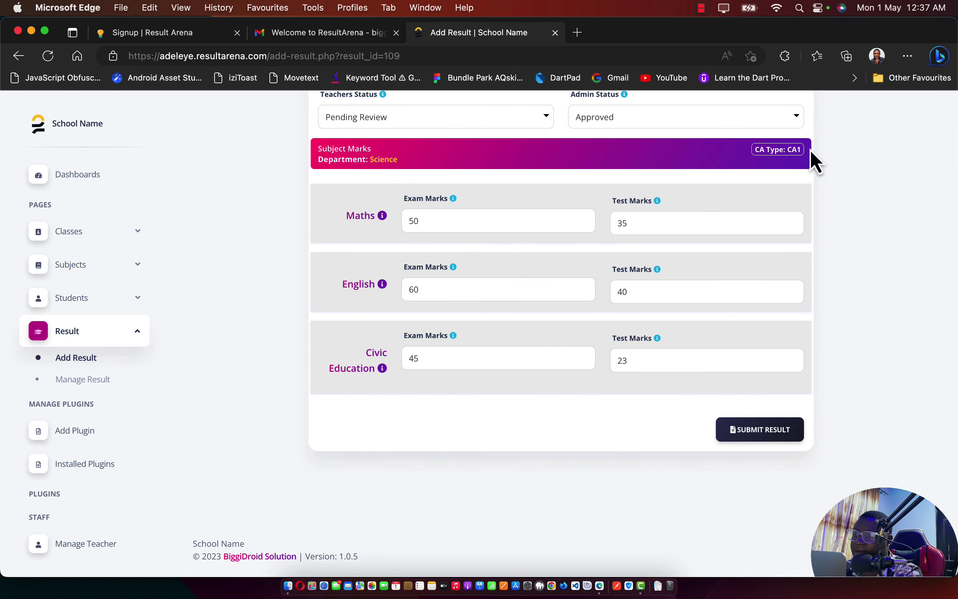
scroll(732, 164, "up", 5)
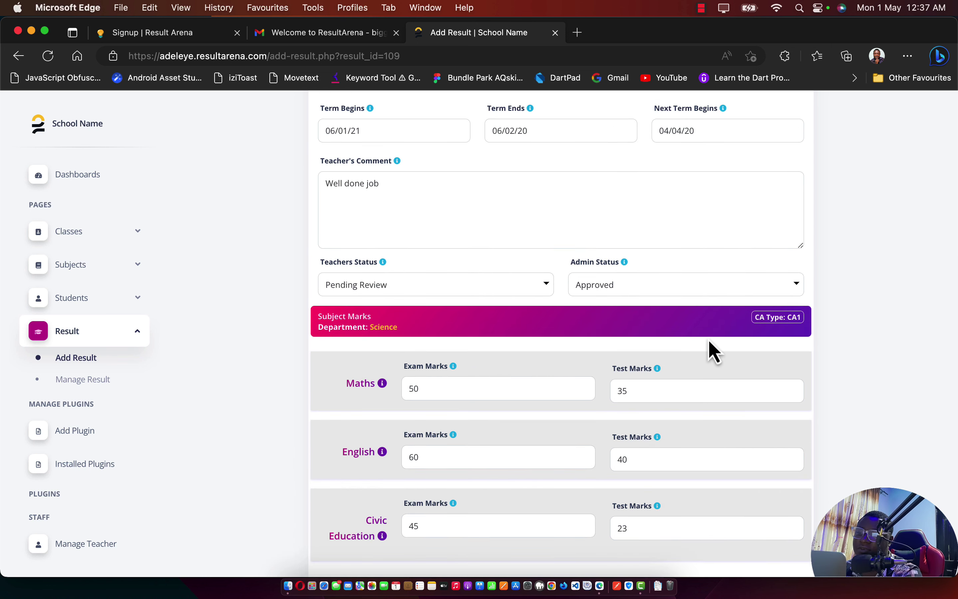
scroll(626, 363, "up", 10)
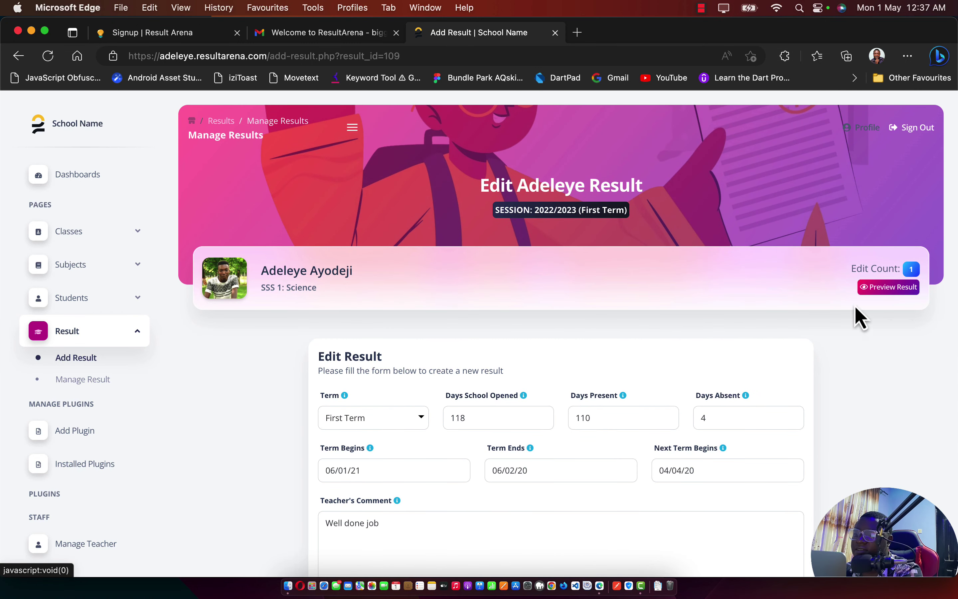
scroll(811, 317, "down", 4)
scroll(815, 330, "up", 4)
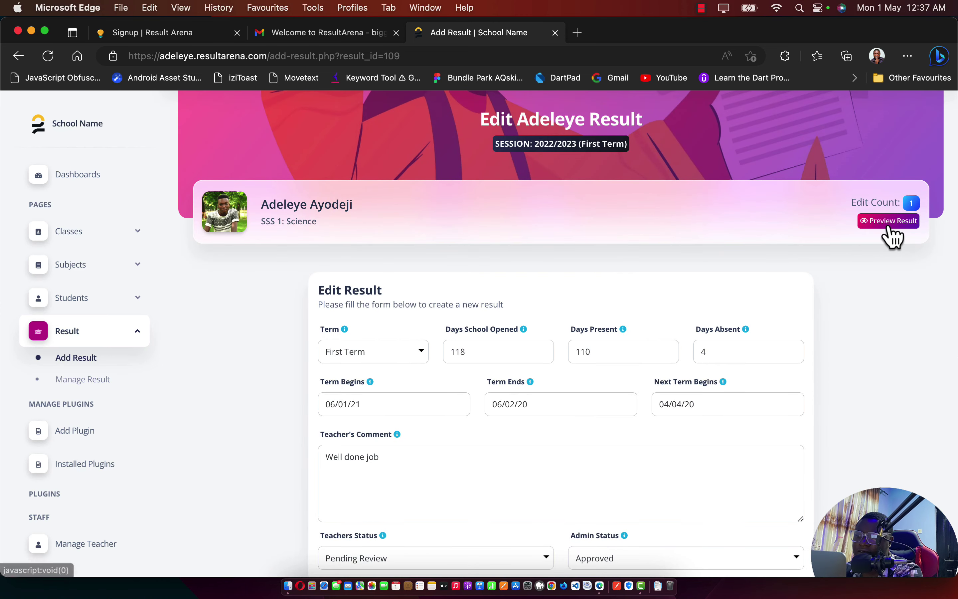
left_click(888, 221)
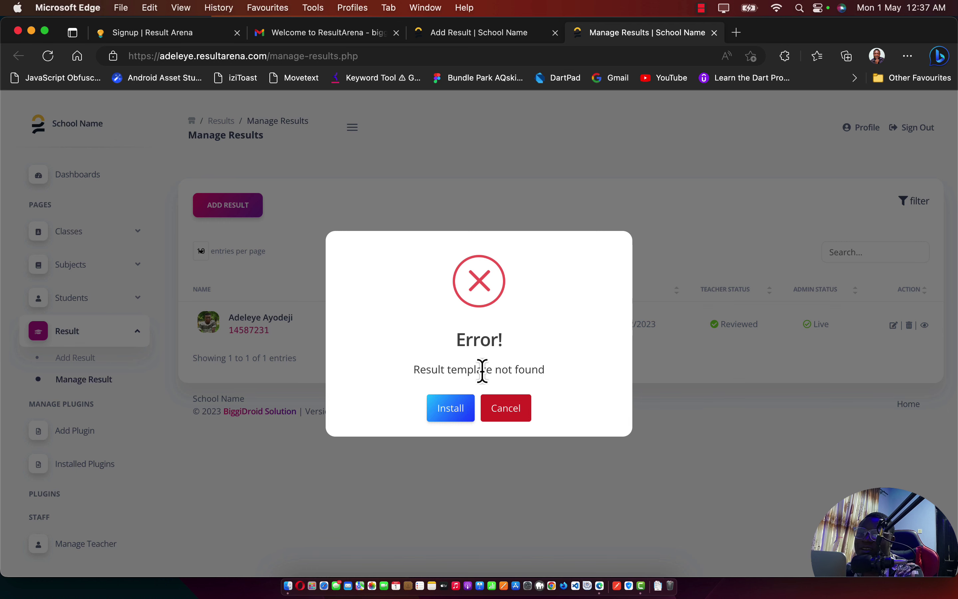
Install the Default Result Template plugin from the error prompt.
left_click(450, 409)
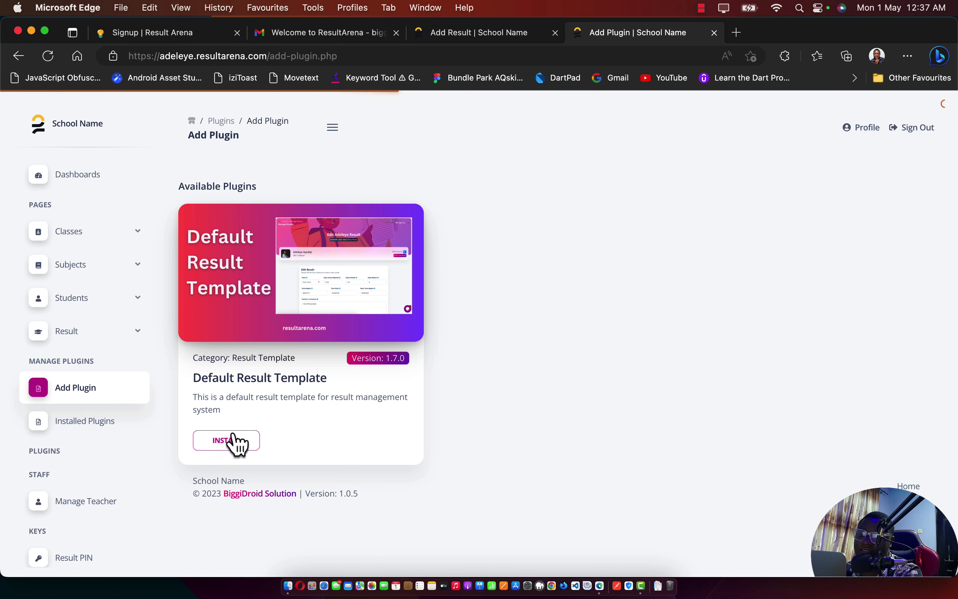
left_click(232, 440)
left_click(479, 411)
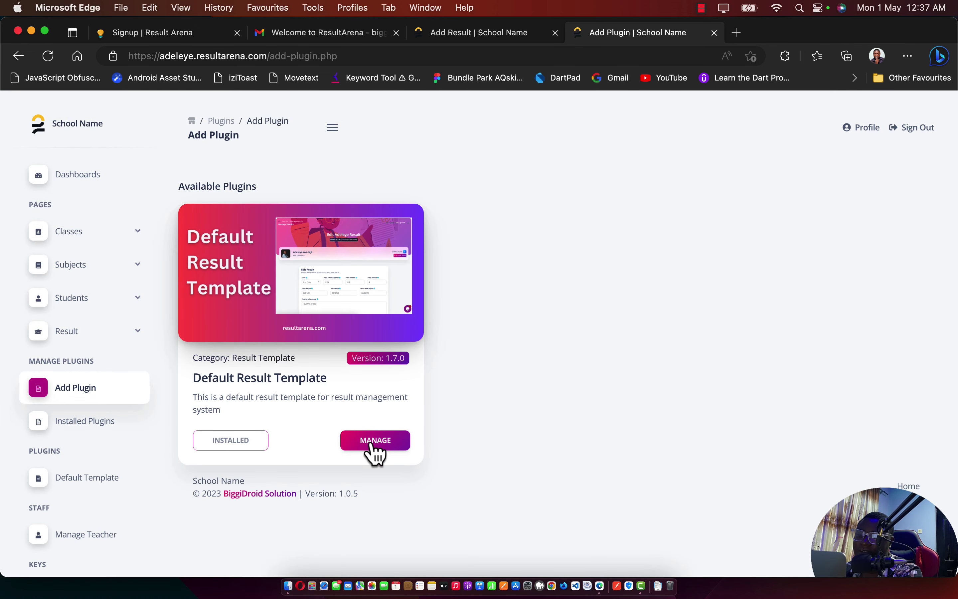
Return to Manage Result, retry the preview, and dismiss the template error.
left_click(71, 332)
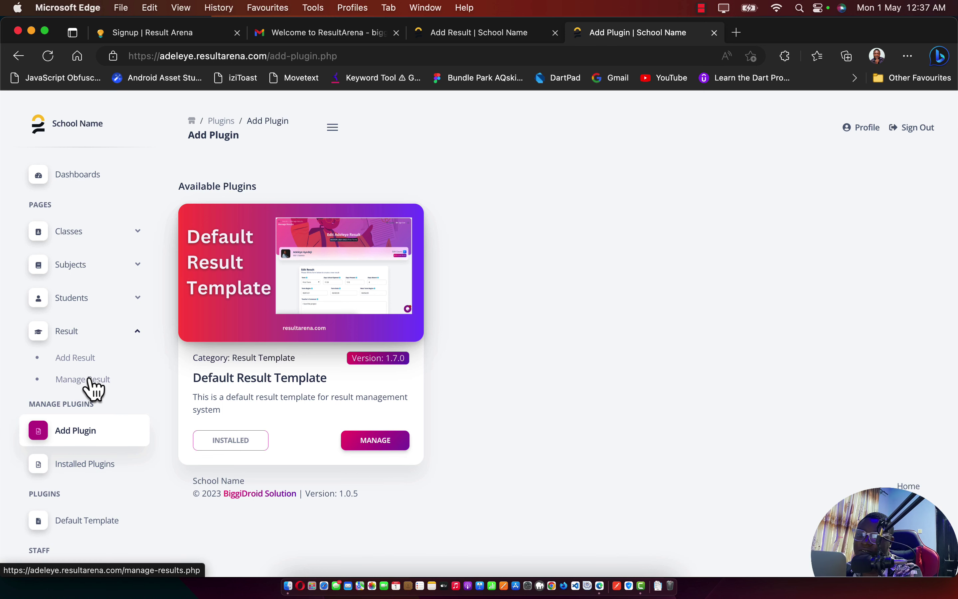
left_click(83, 383)
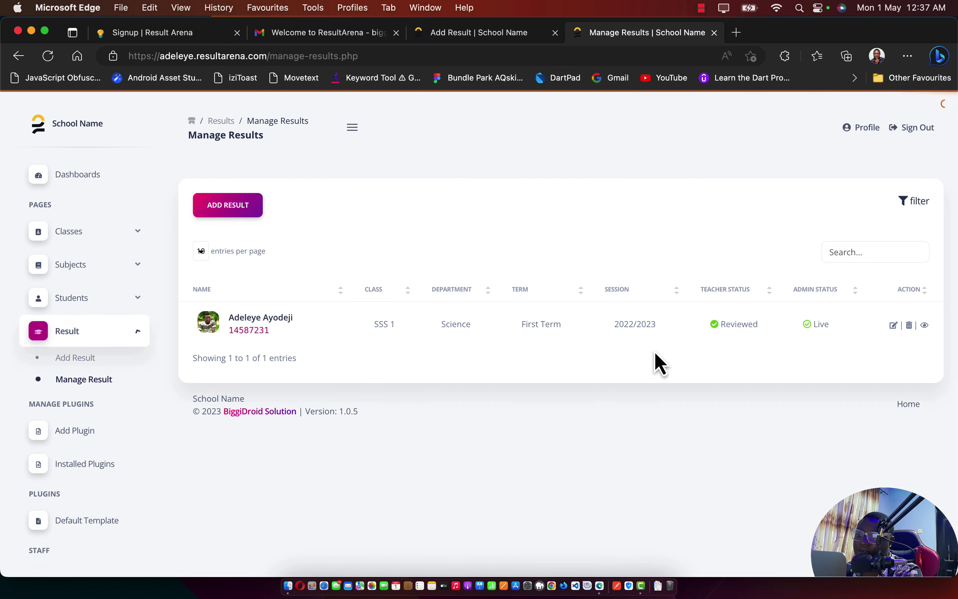
left_click(894, 326)
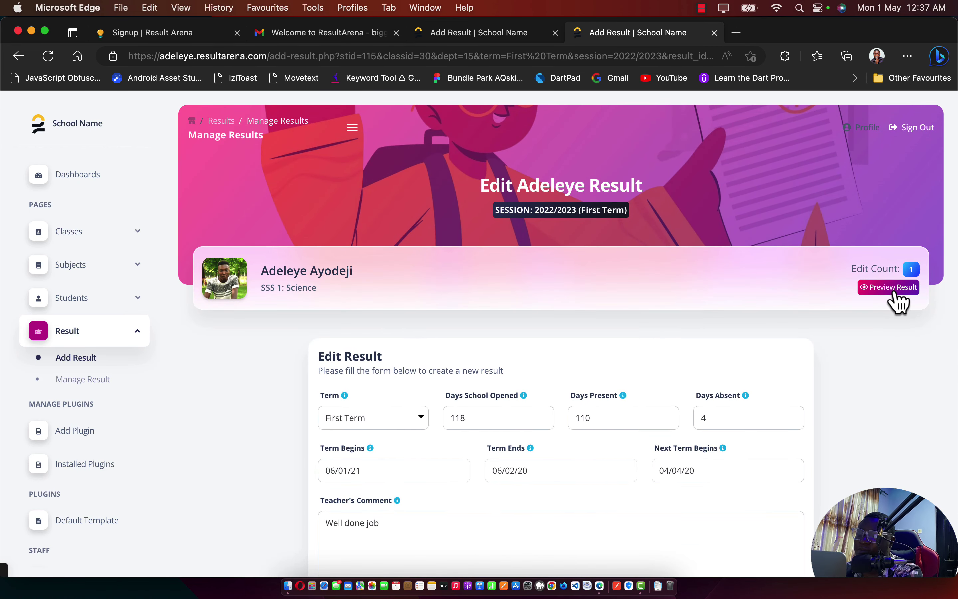
left_click(891, 289)
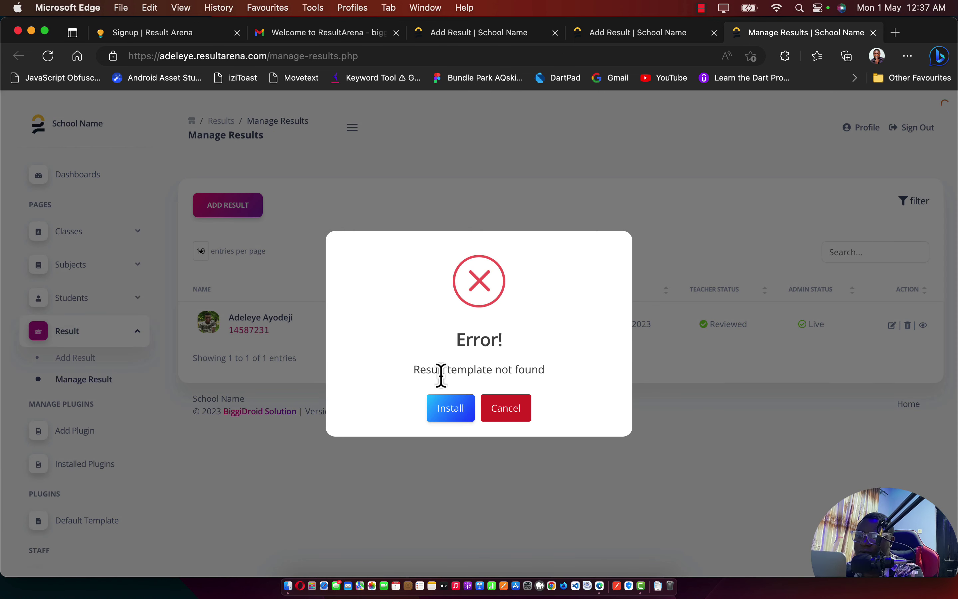
left_click(506, 413)
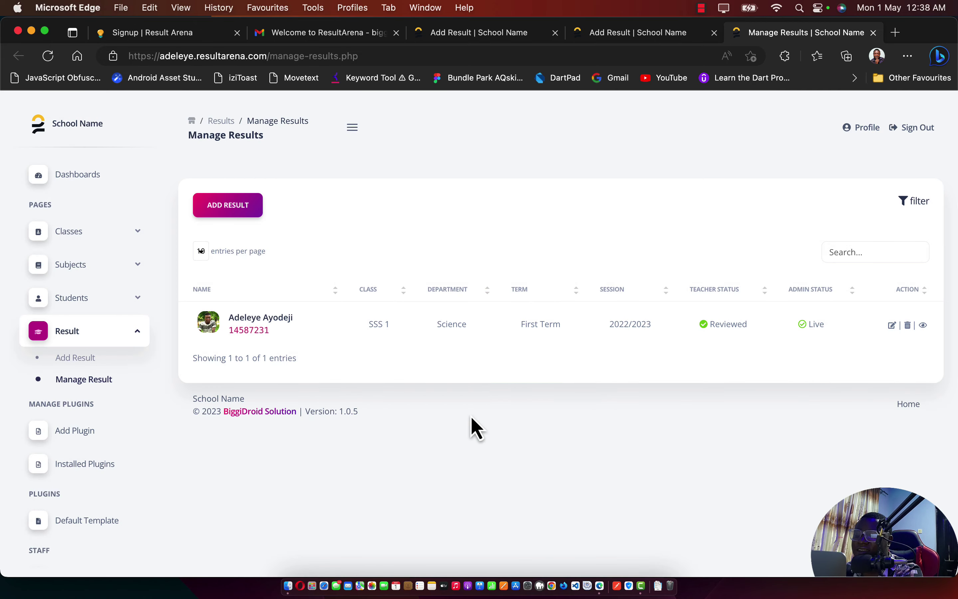
scroll(93, 426, "down", 5)
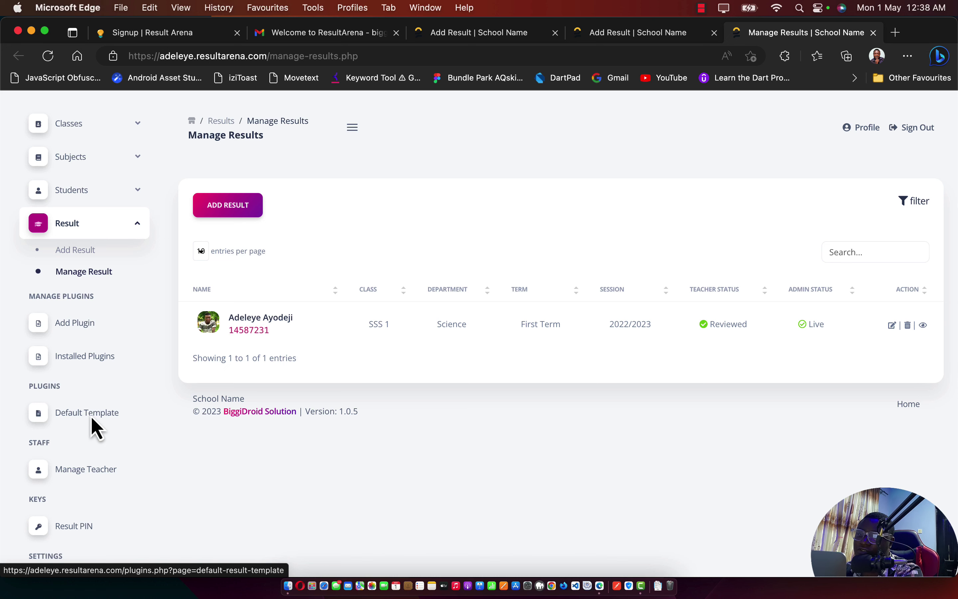
In Default Template settings, assign SSS 1 to report titles 1, 2 and 3.
left_click(91, 414)
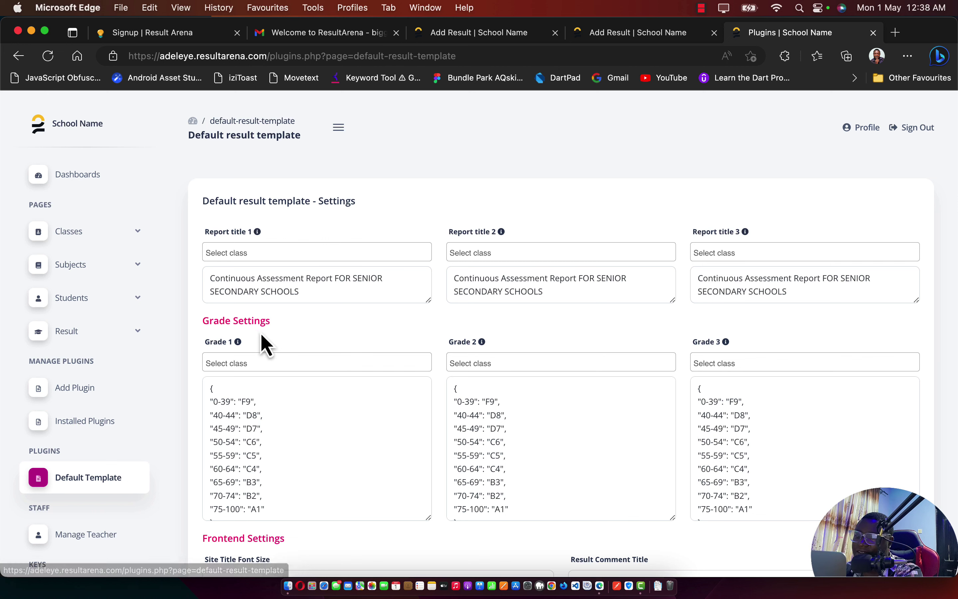
scroll(94, 467, "down", 2)
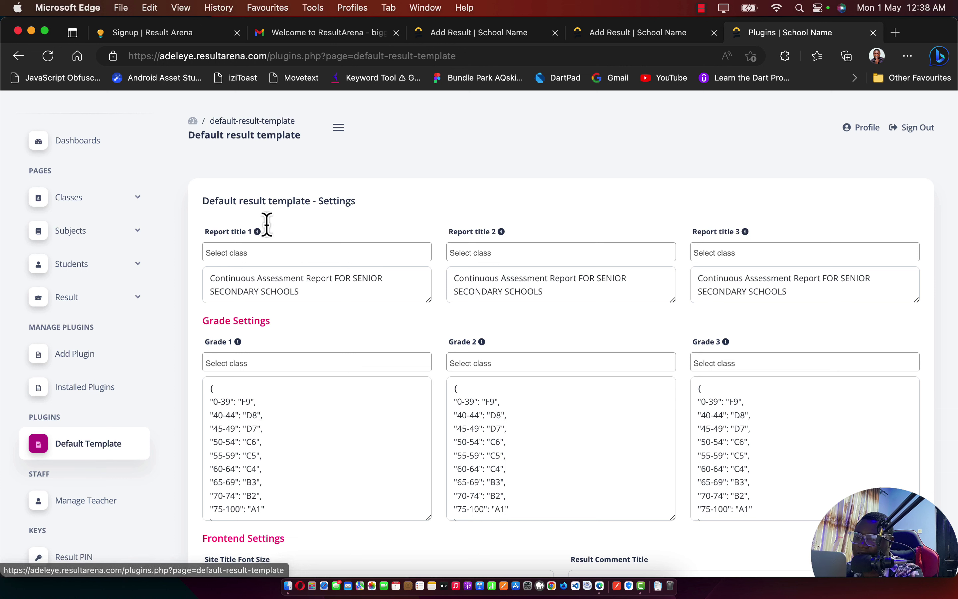
left_click(270, 253)
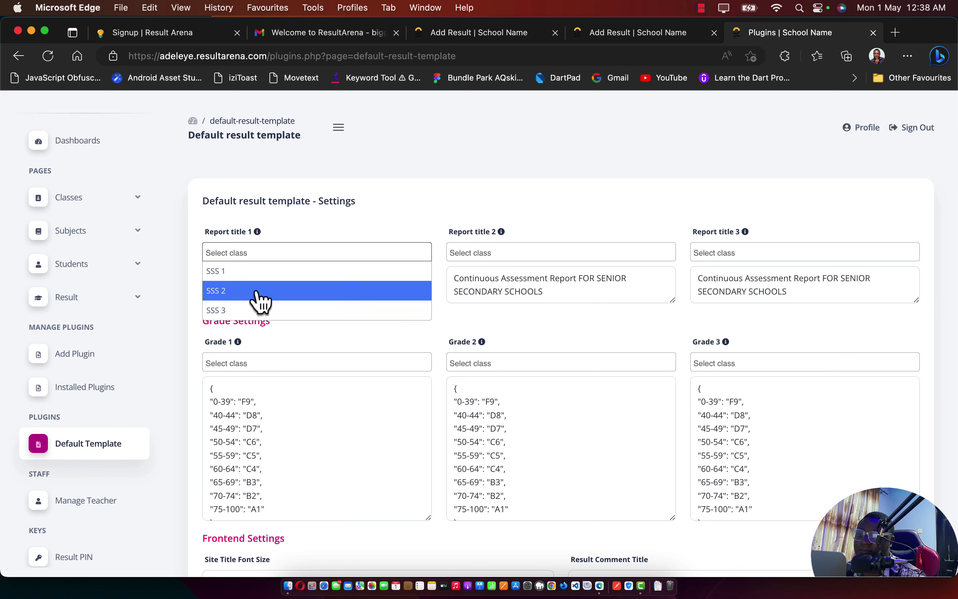
left_click(259, 273)
left_click(460, 253)
left_click(466, 272)
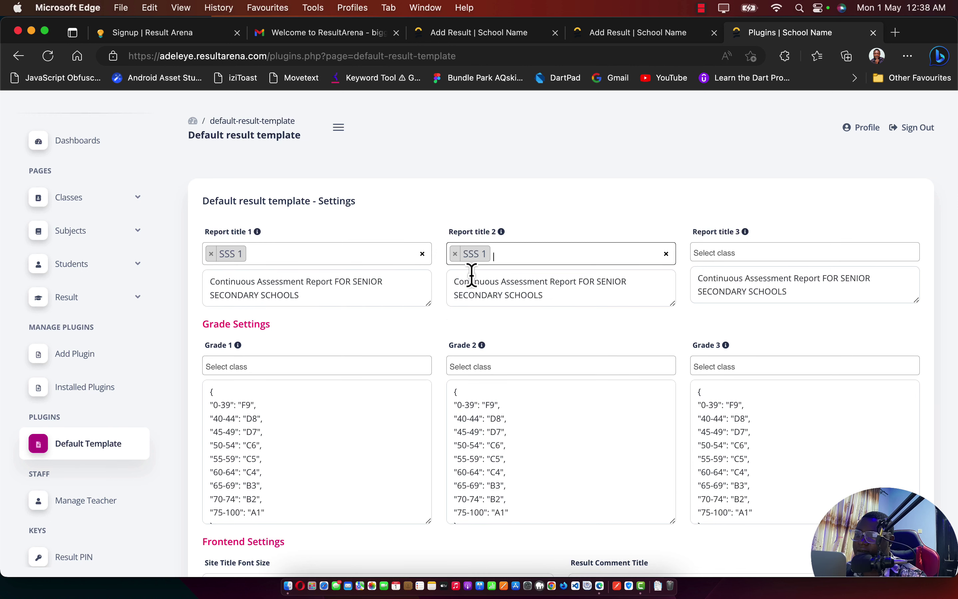
left_click(749, 252)
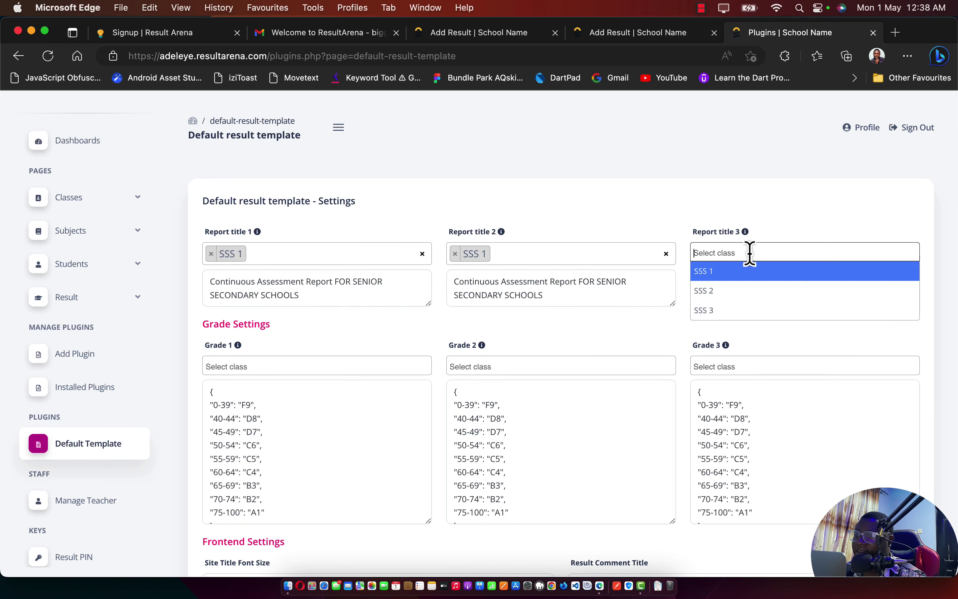
left_click(739, 275)
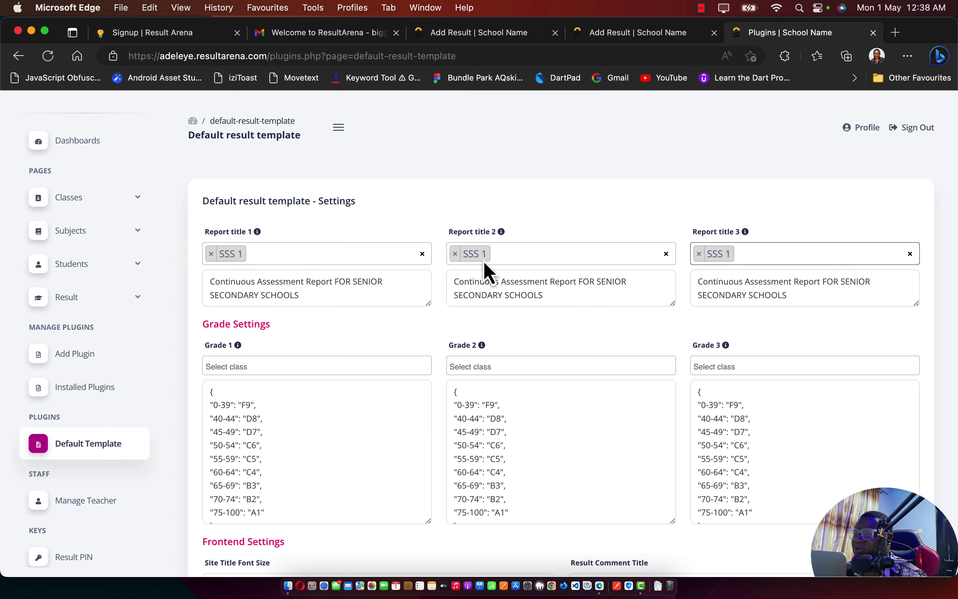
Replace SSS 1 with SSS 2 on report title 2 and SSS 3 on report title 3.
left_click(456, 254)
left_click(487, 293)
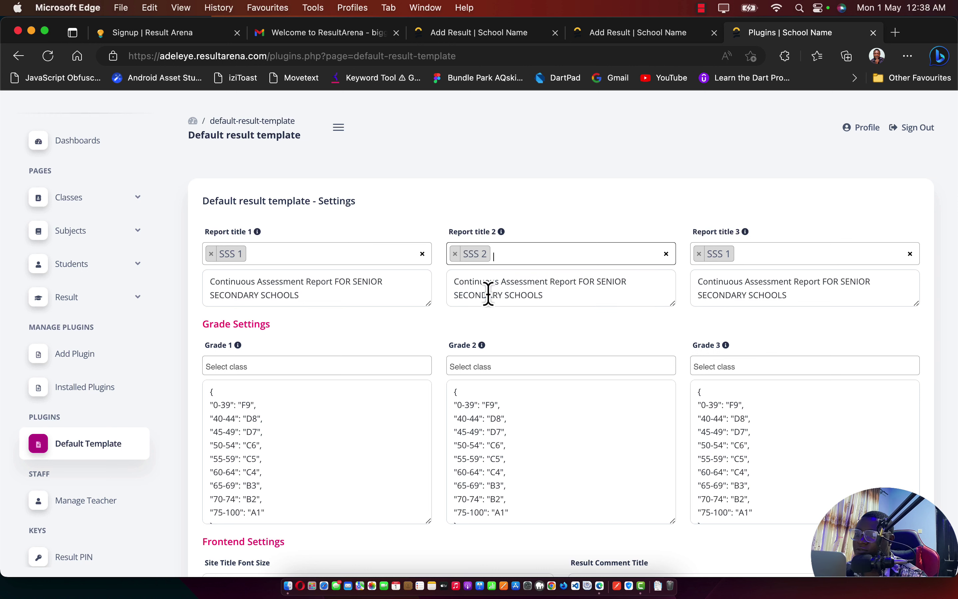
left_click(699, 254)
left_click(737, 253)
left_click(740, 252)
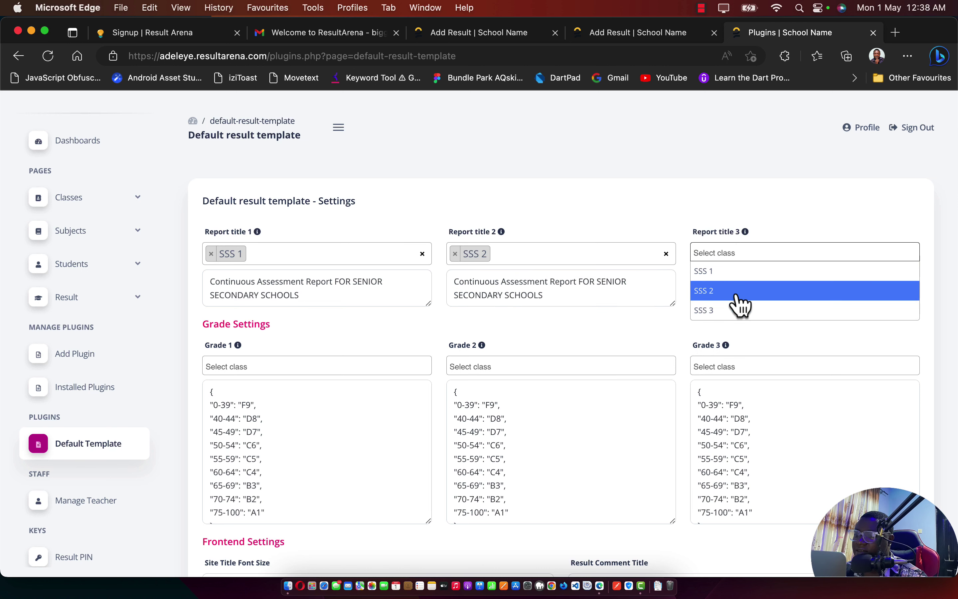
left_click(734, 309)
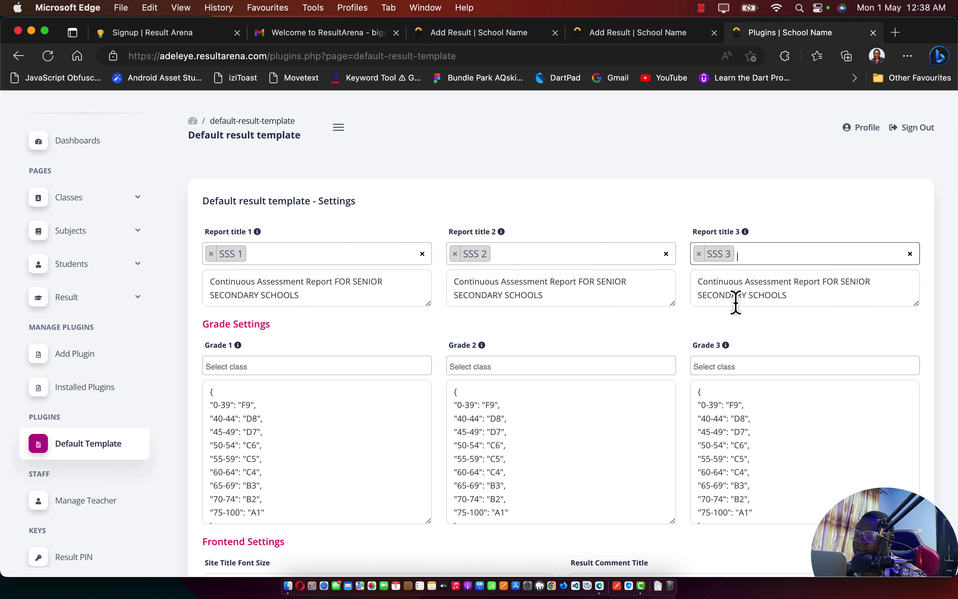
Review the heading text of report titles 1, 2 and 3.
left_click(287, 295)
left_click(520, 282)
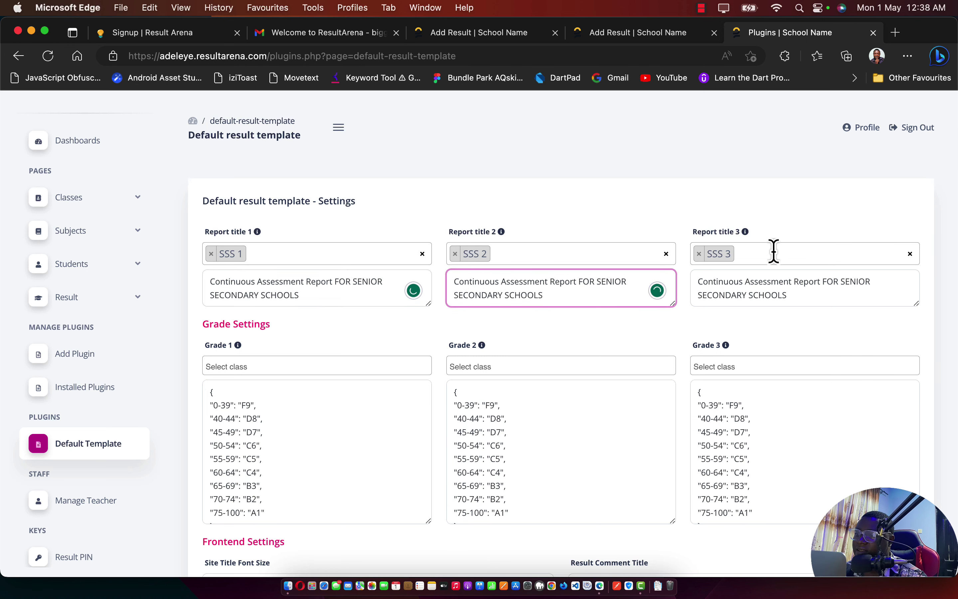
left_click(780, 280)
left_click(438, 336)
scroll(438, 337, "down", 1)
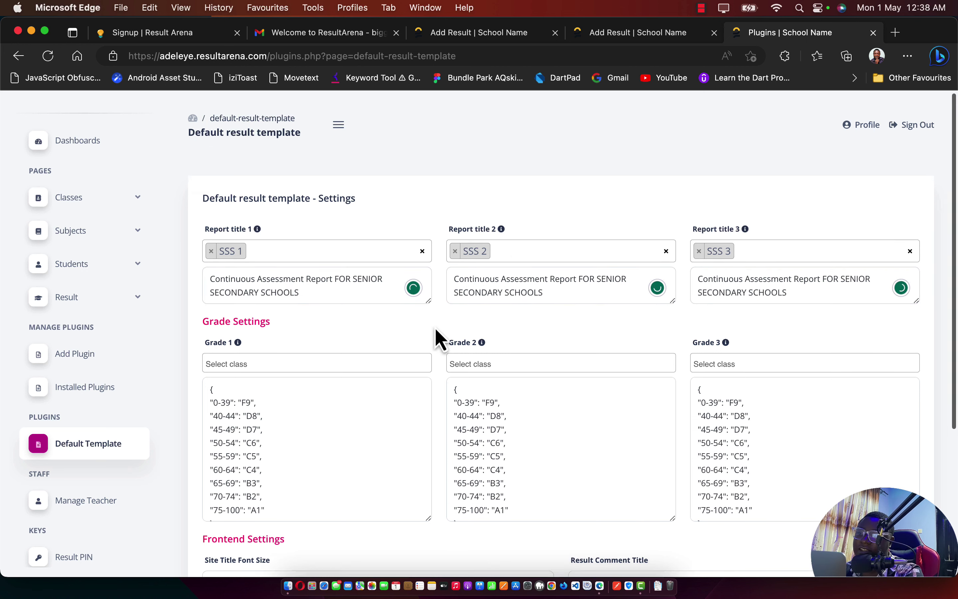
scroll(436, 331, "down", 3)
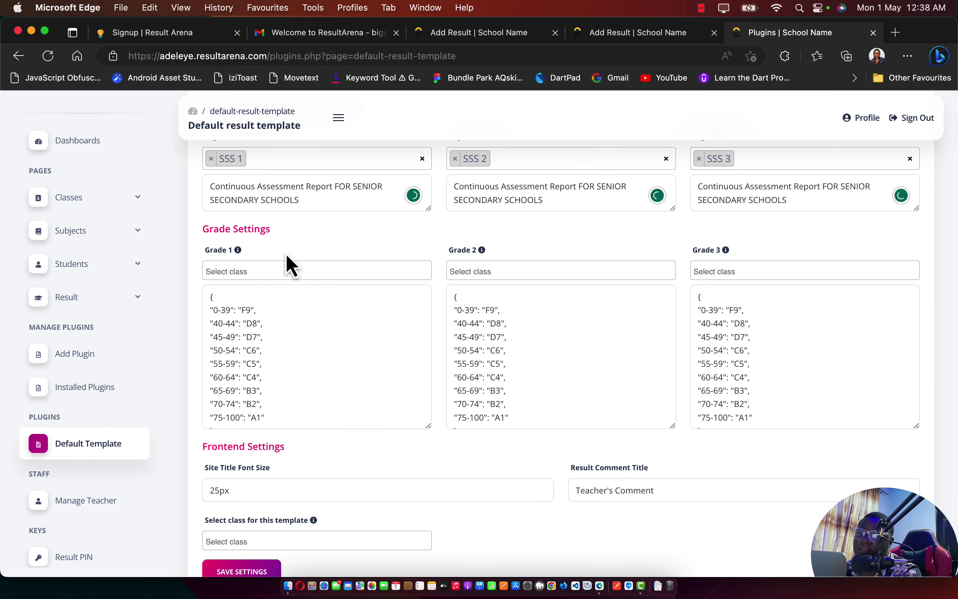
scroll(262, 277, "down", 1)
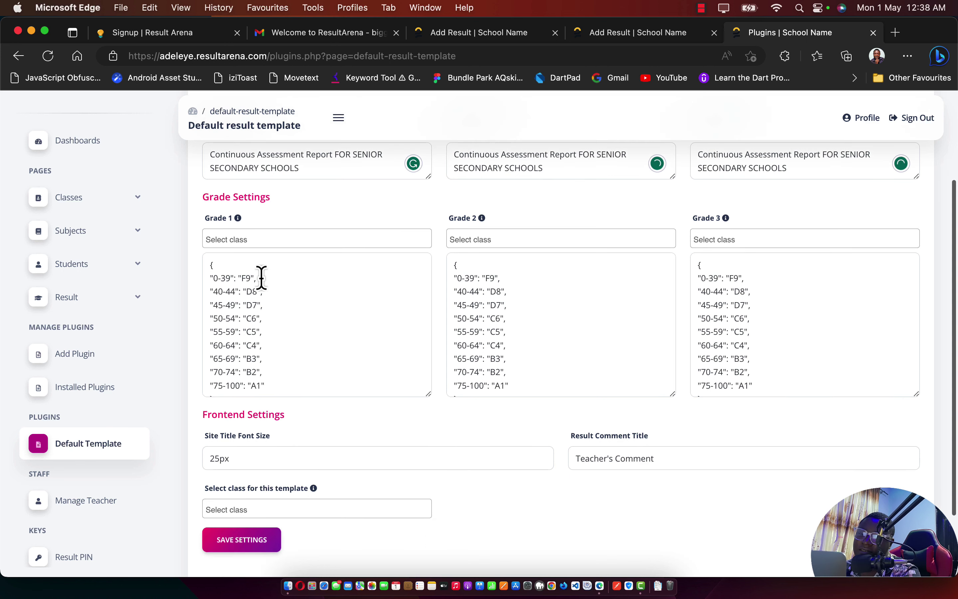
Map grade scales 1, 2 and 3 to classes SSS 1, SSS 2 and SSS 3.
left_click(265, 239)
left_click(259, 255)
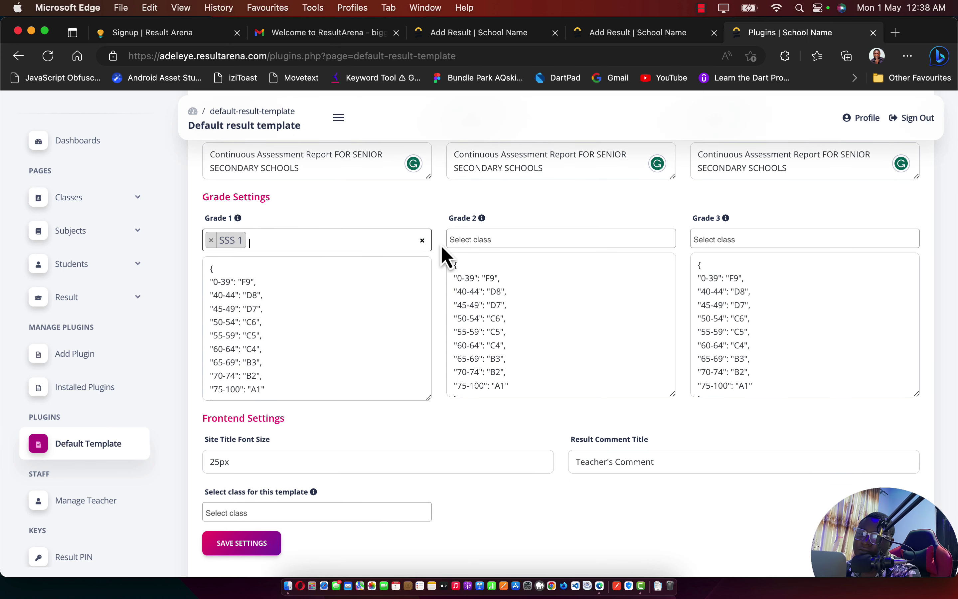
left_click(490, 239)
left_click(490, 277)
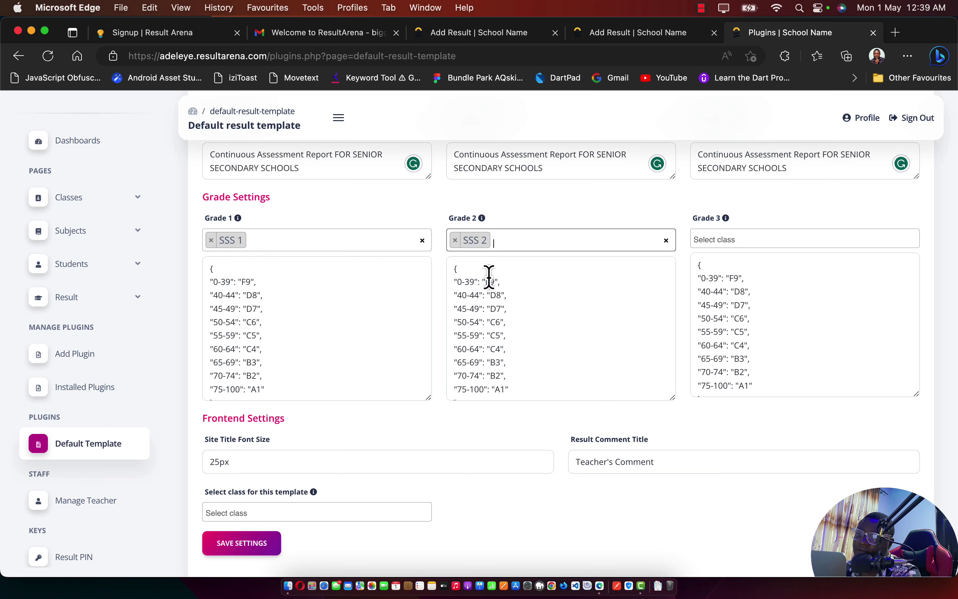
left_click(754, 239)
left_click(733, 303)
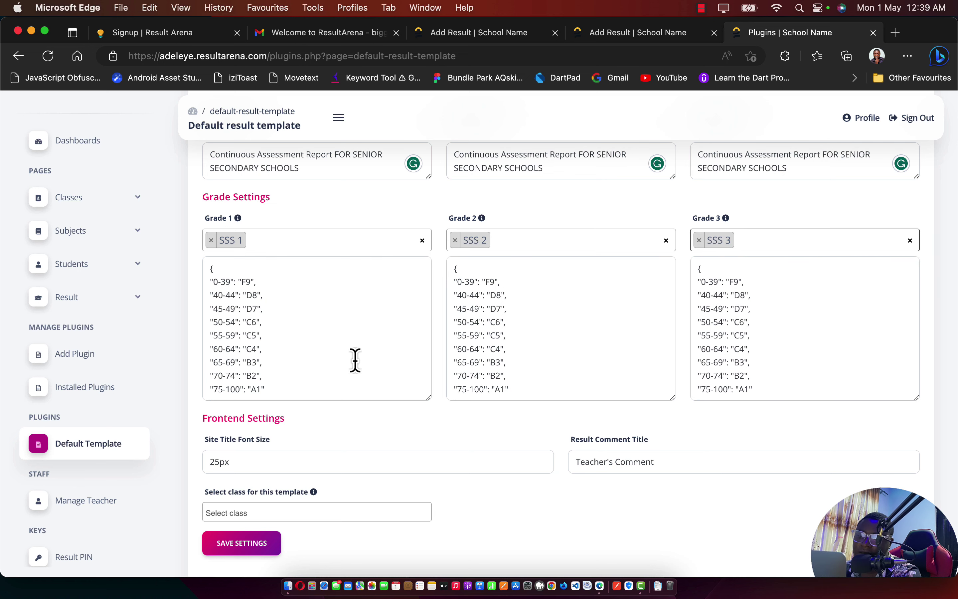
Add SSS 1, SSS 2 and SSS 3 as the classes that use this template.
scroll(355, 360, "down", 1)
scroll(366, 420, "down", 2)
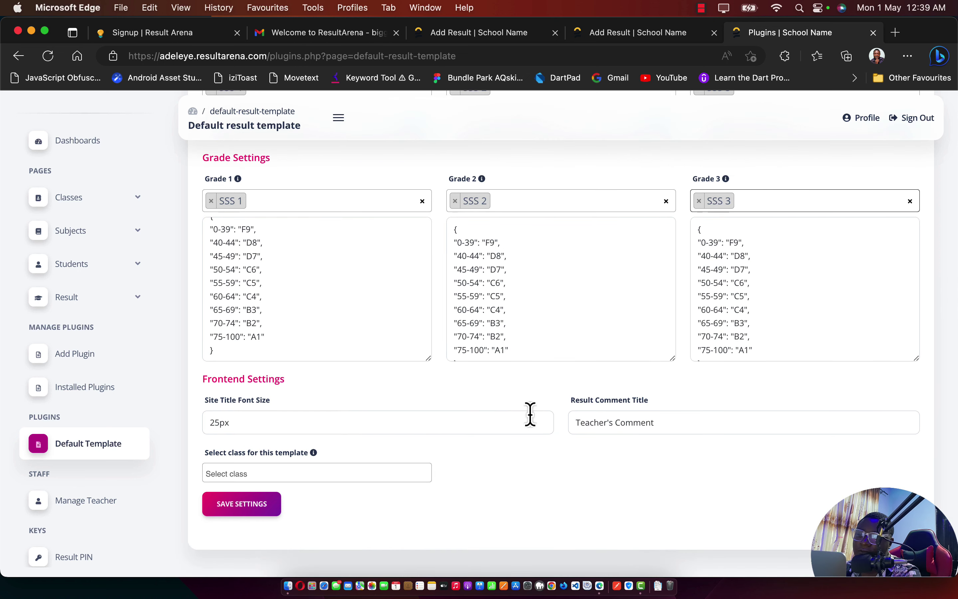
left_click(626, 424)
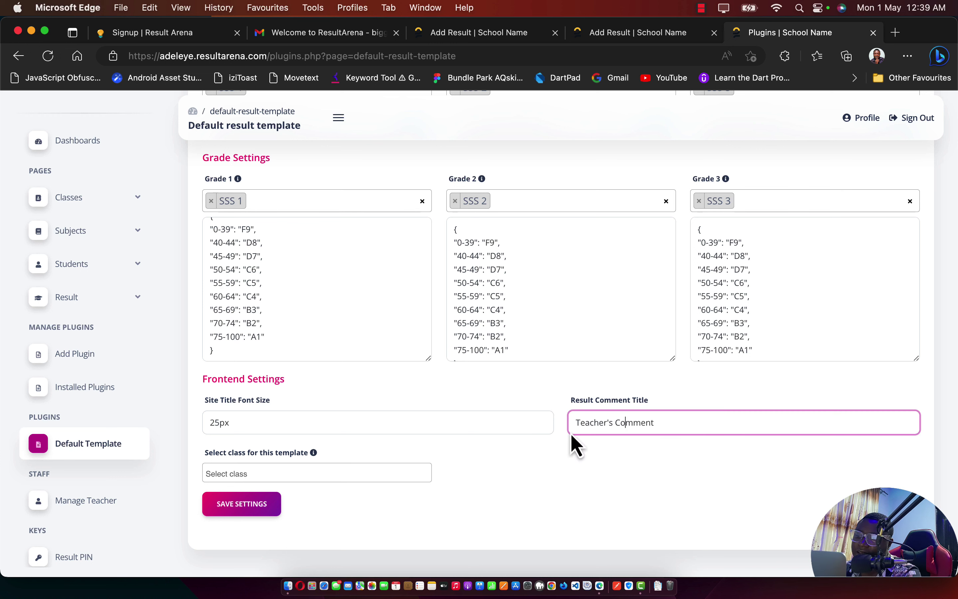
left_click(530, 456)
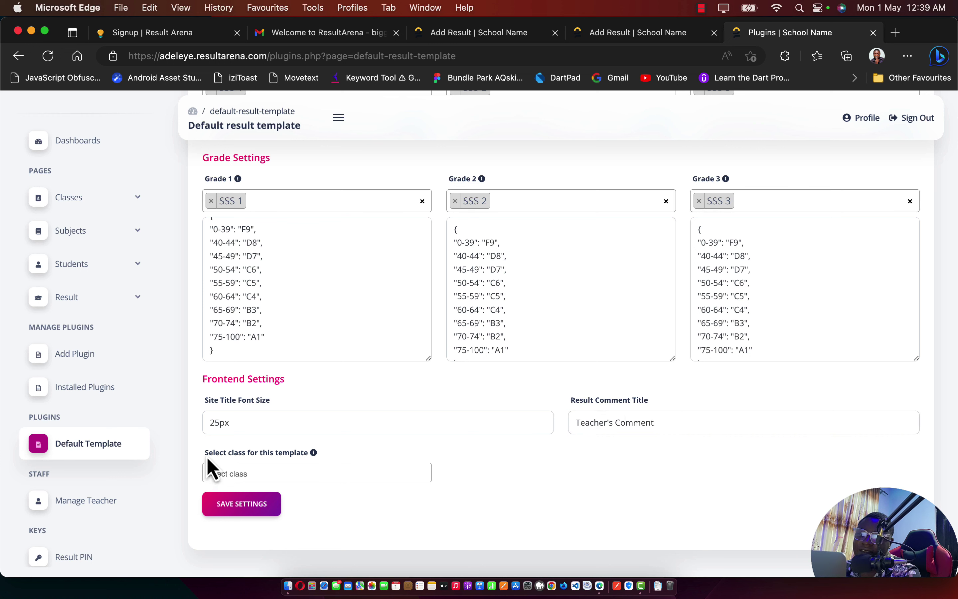
left_click_drag(205, 455, 286, 457)
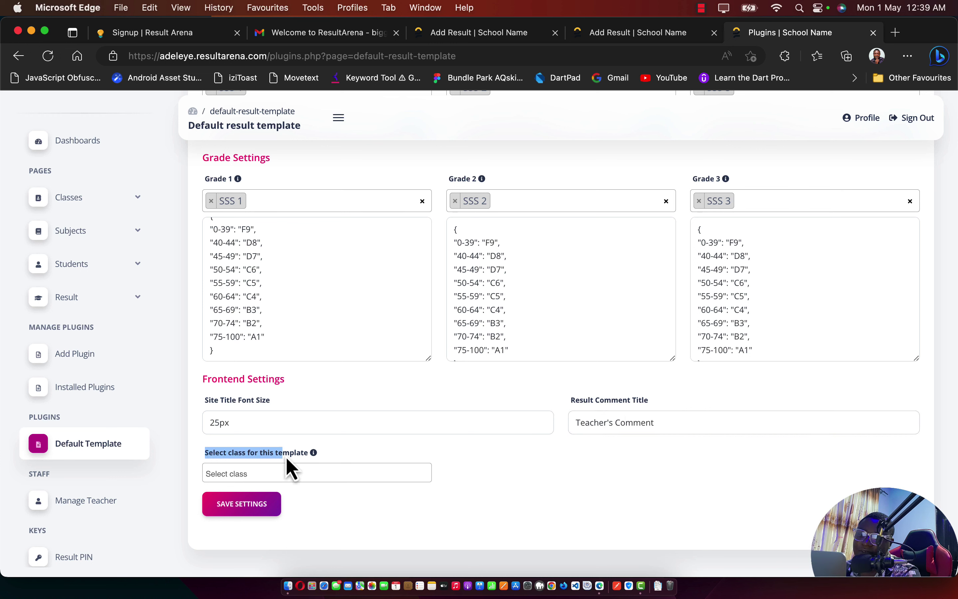
left_click(322, 459)
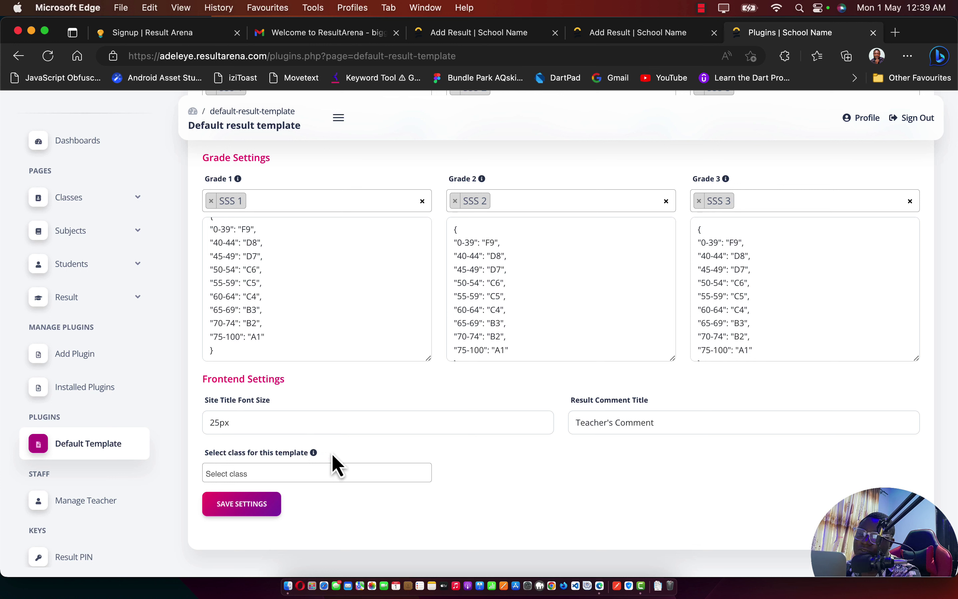
left_click(270, 474)
left_click(259, 493)
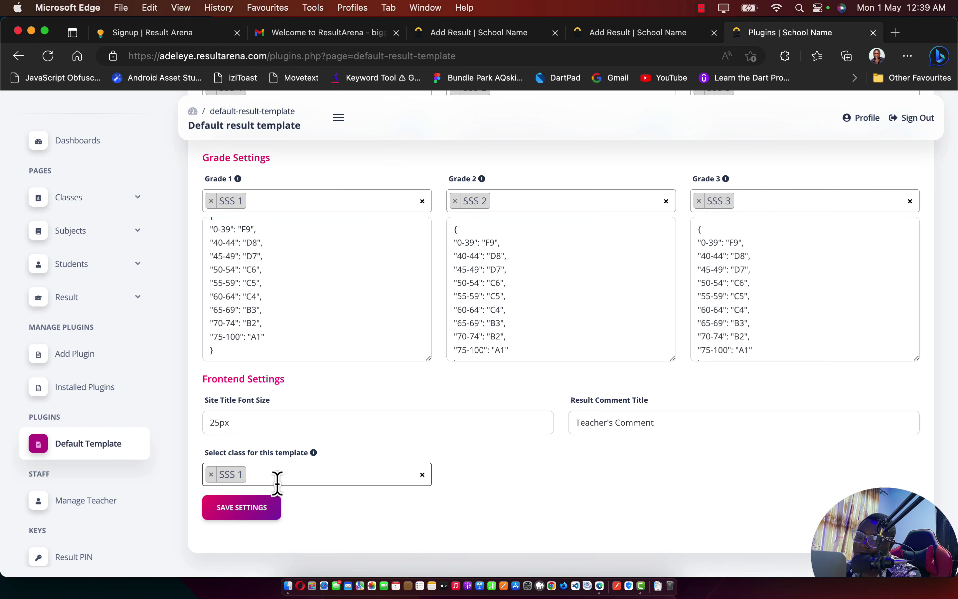
left_click(284, 473)
left_click(277, 514)
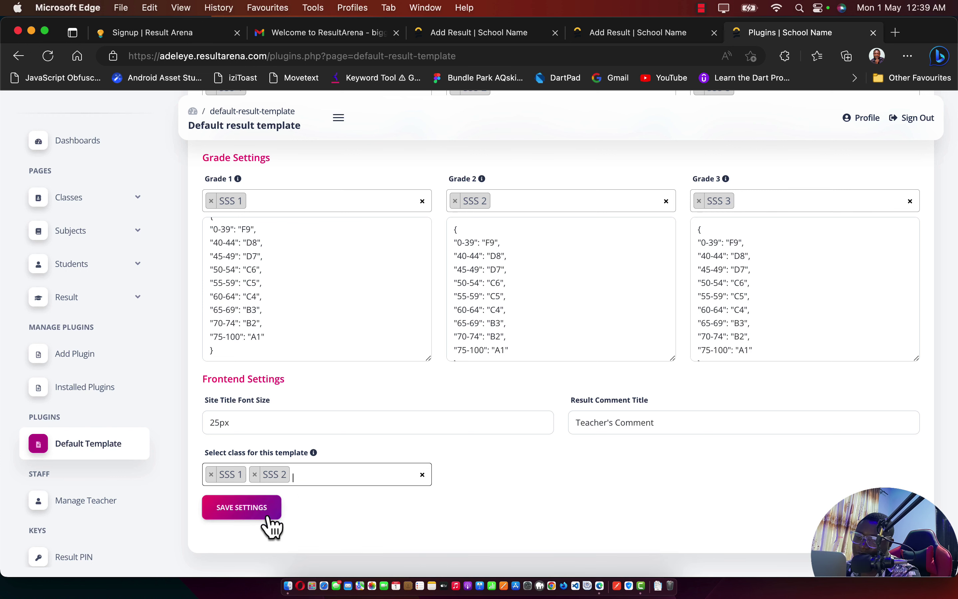
left_click(317, 474)
left_click(313, 534)
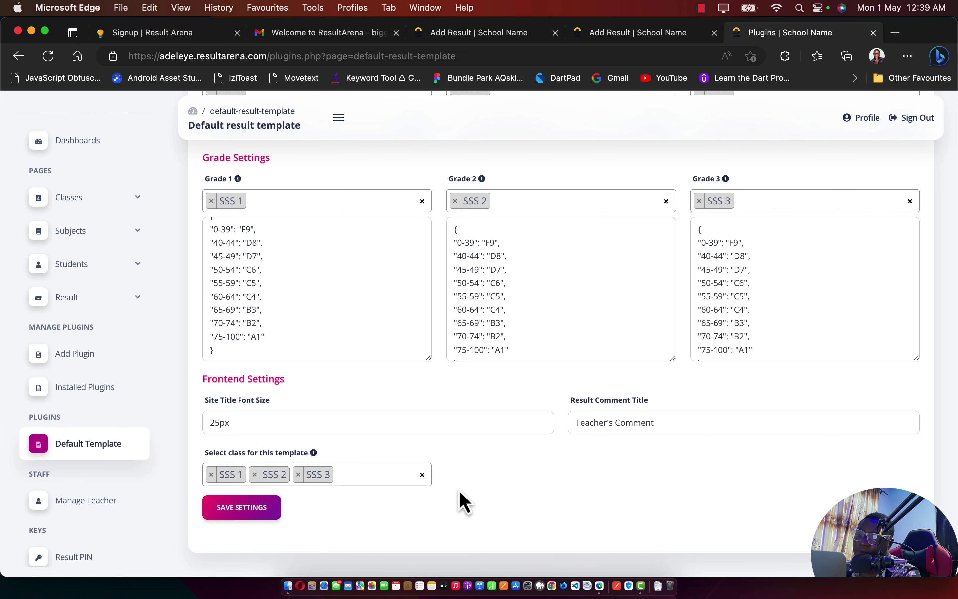
scroll(389, 494, "up", 5)
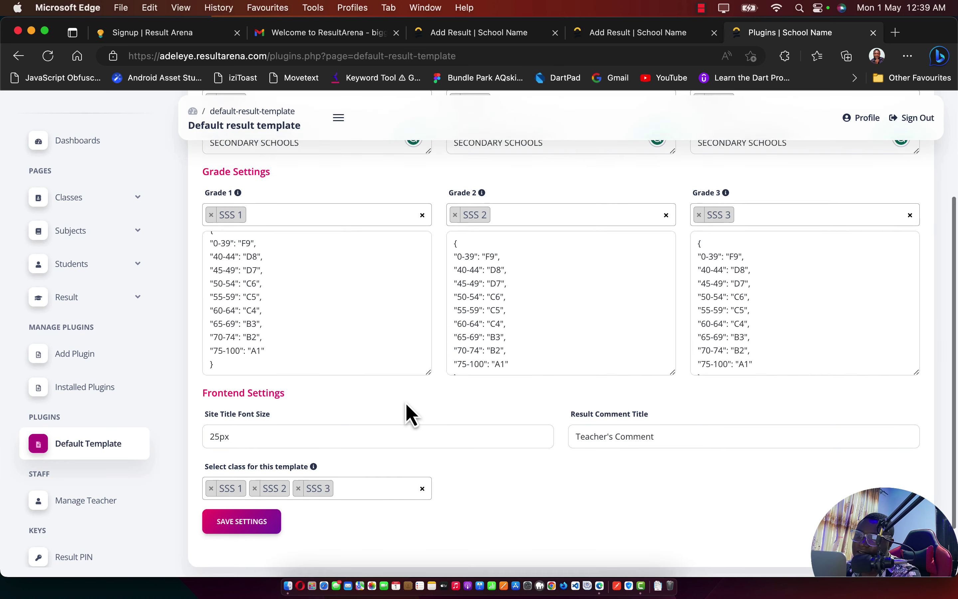
scroll(404, 400, "down", 6)
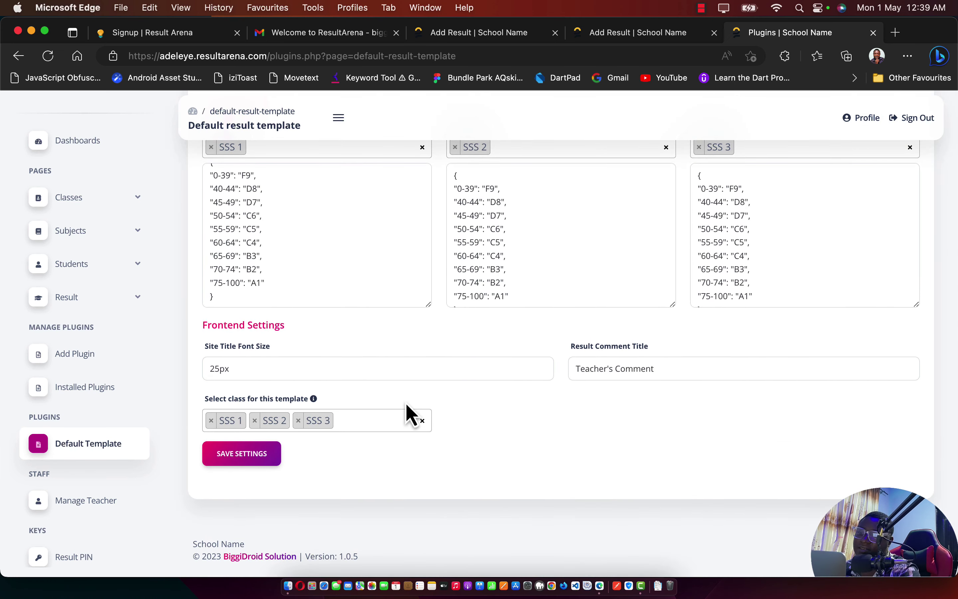
scroll(406, 413, "up", 5)
scroll(406, 402, "down", 5)
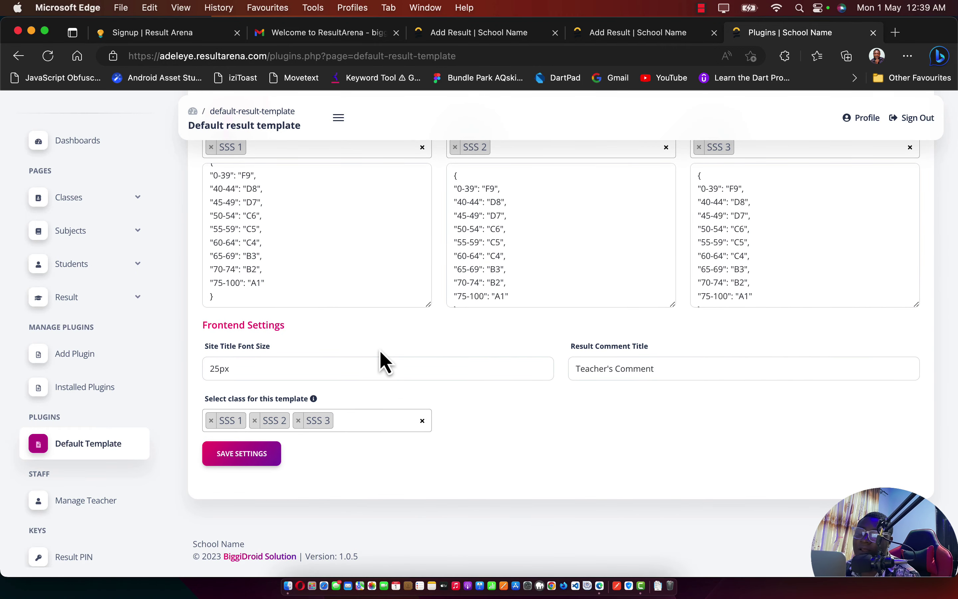
Save the default template settings, acknowledge the success message, and expand the Result menu.
left_click(253, 459)
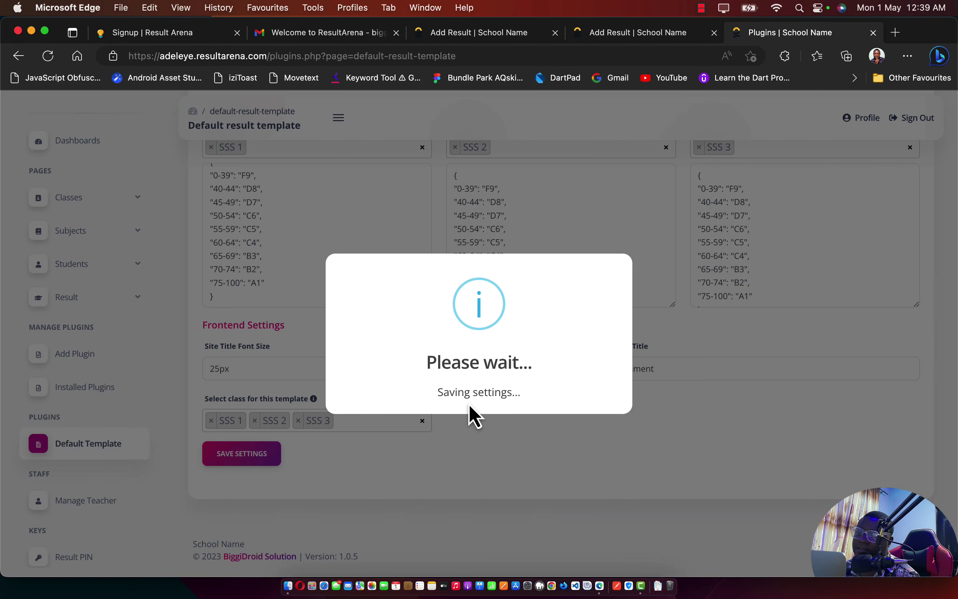
left_click(482, 410)
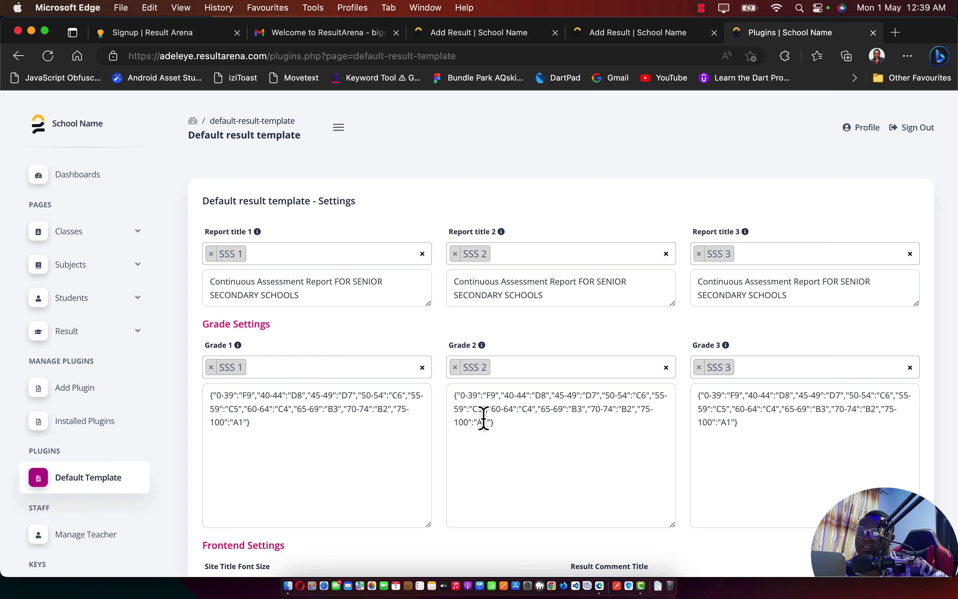
scroll(483, 418, "down", 5)
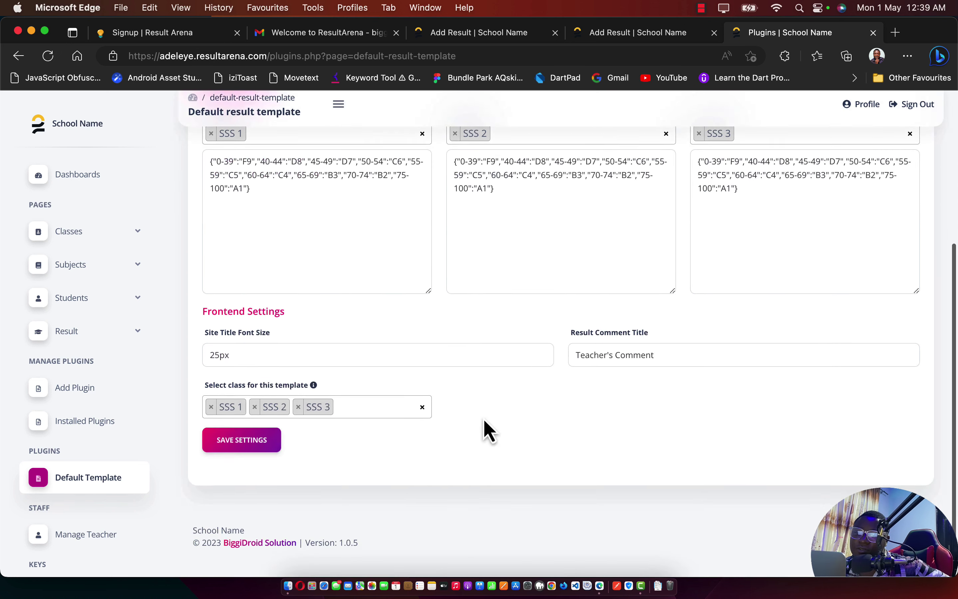
left_click(79, 342)
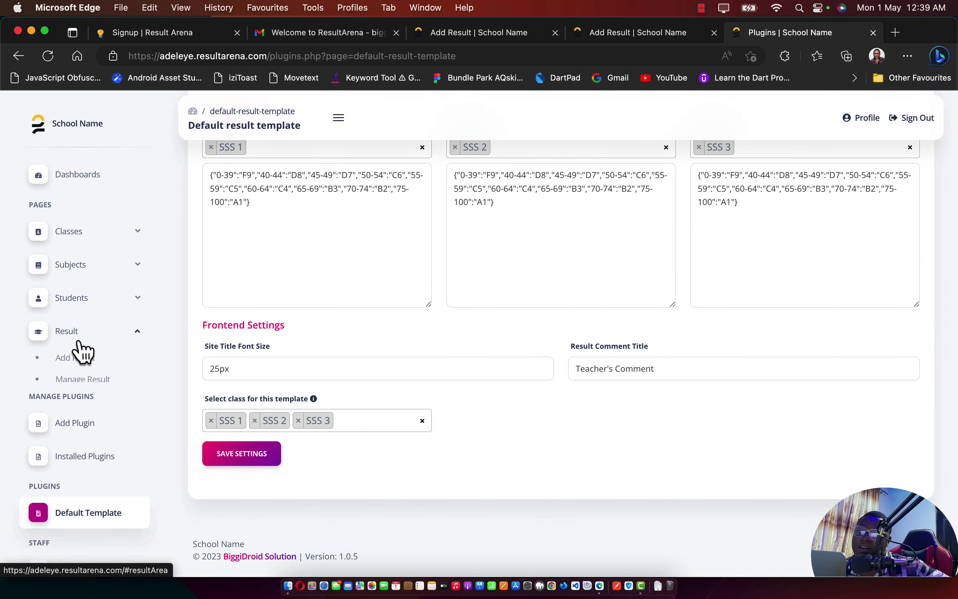
From Manage Result, edit the student's SSS 1 result and preview its report.
left_click(94, 381)
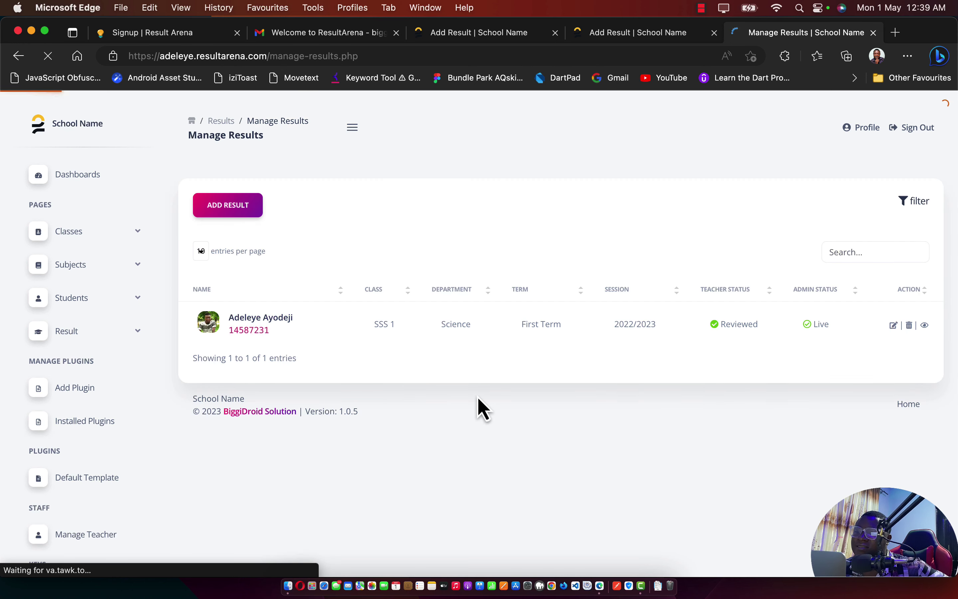
left_click(893, 326)
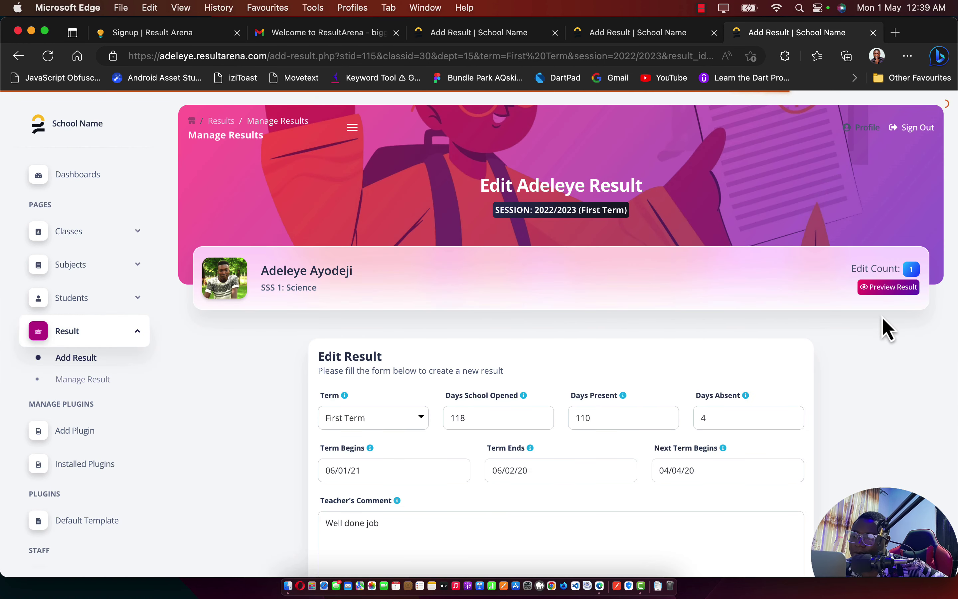
left_click(887, 291)
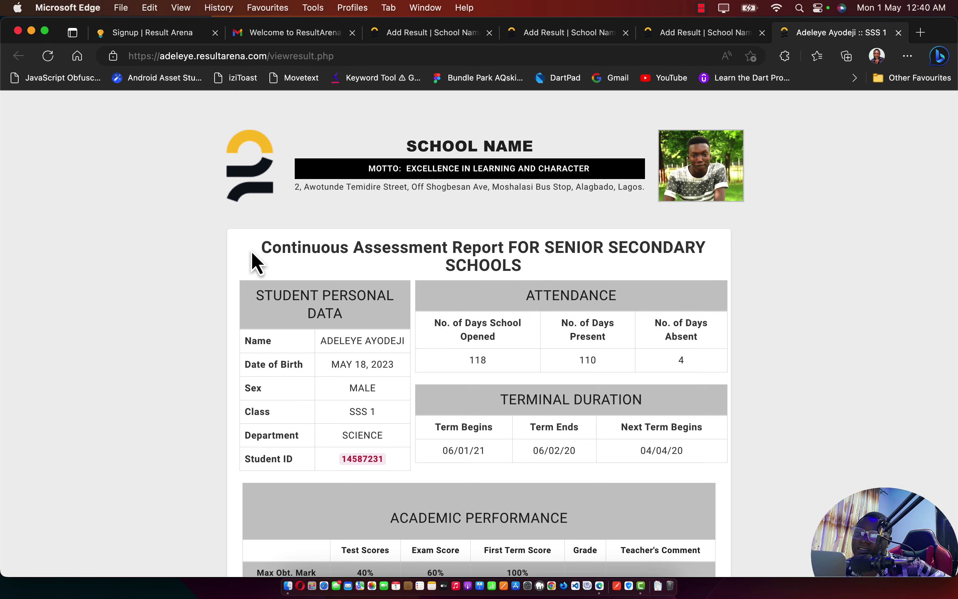
left_click_drag(261, 246, 532, 270)
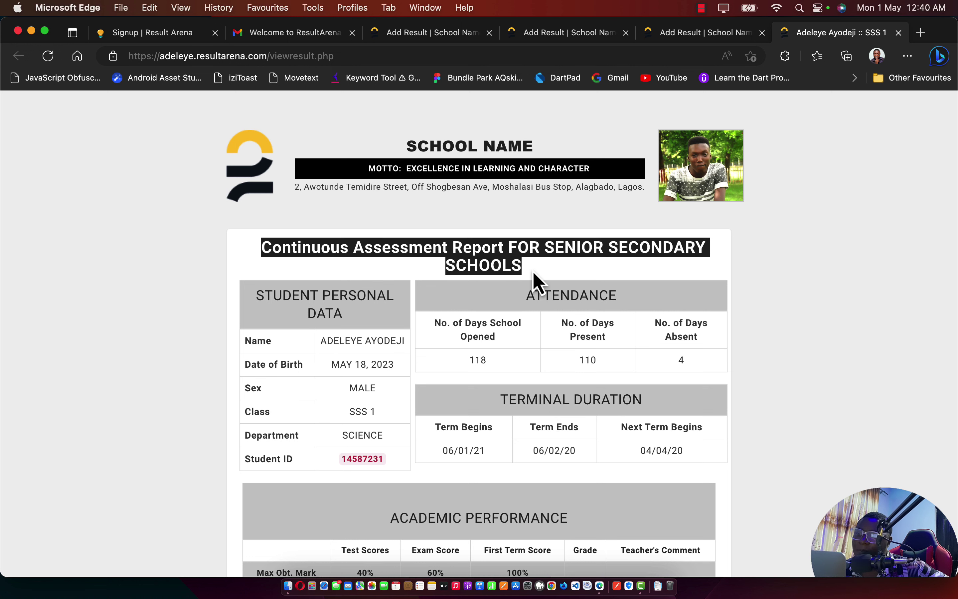
left_click(535, 272)
scroll(501, 278, "down", 7)
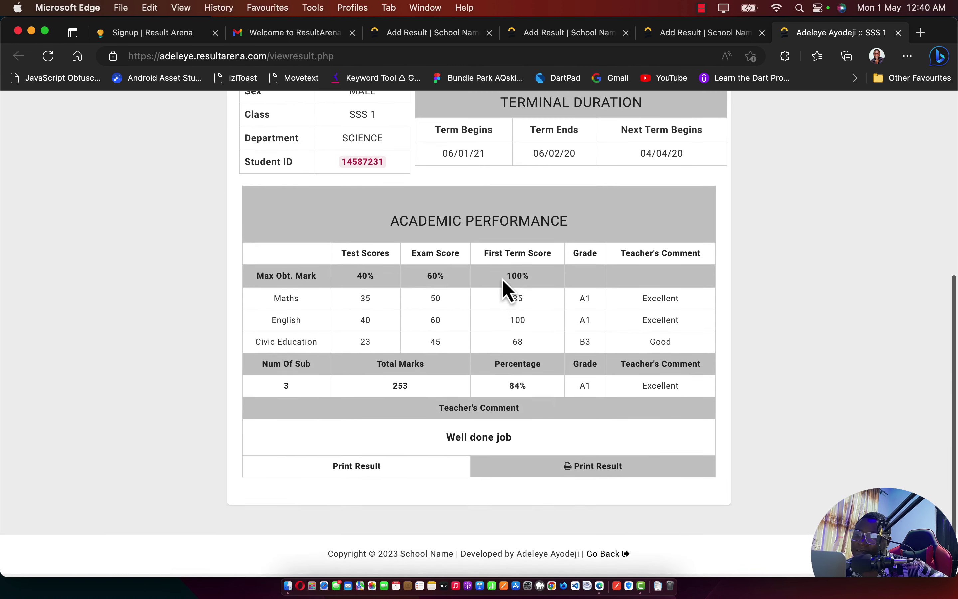
left_click_drag(527, 414, 470, 413)
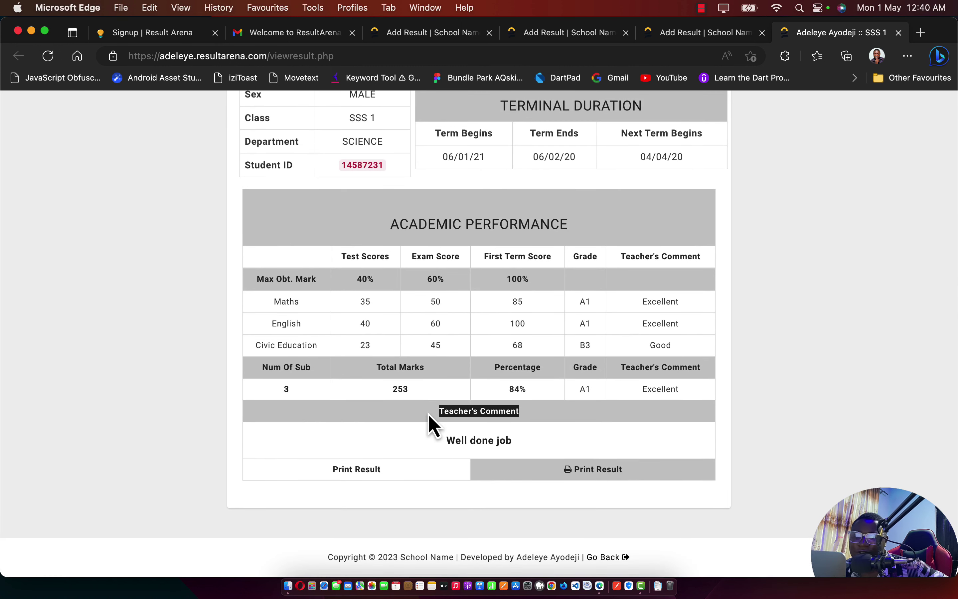
left_click(455, 415)
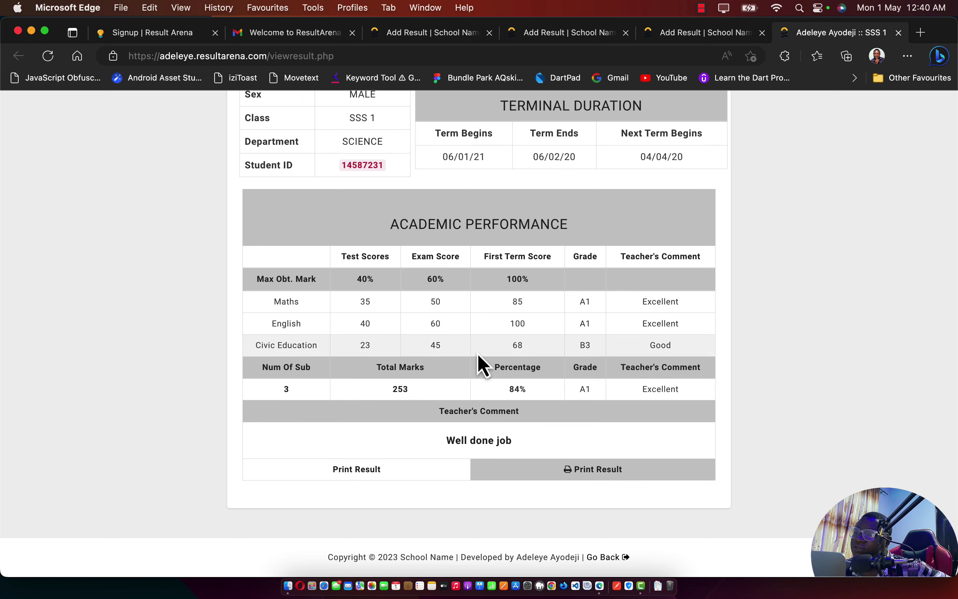
scroll(477, 355, "up", 7)
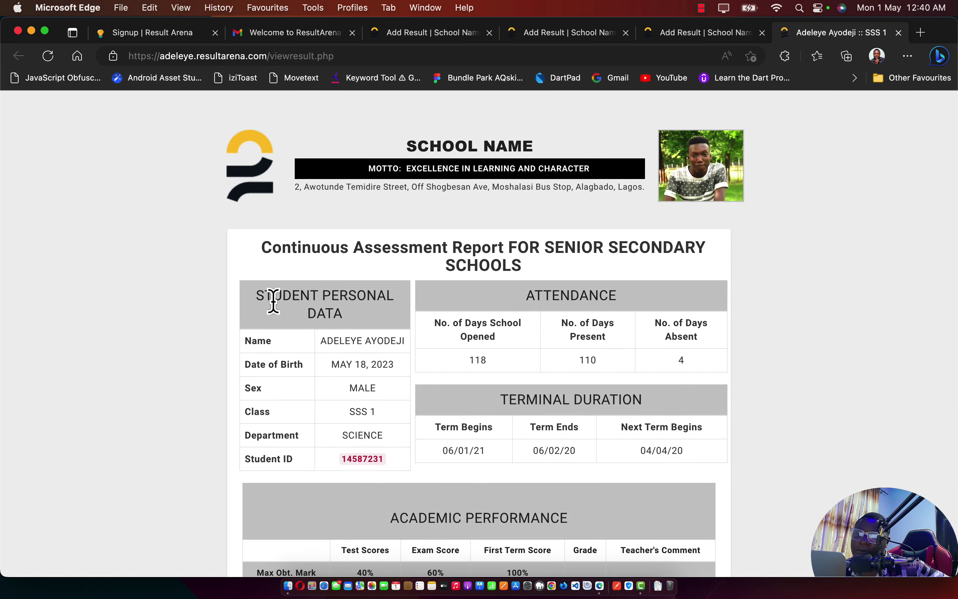
left_click_drag(257, 294, 374, 328)
left_click(374, 328)
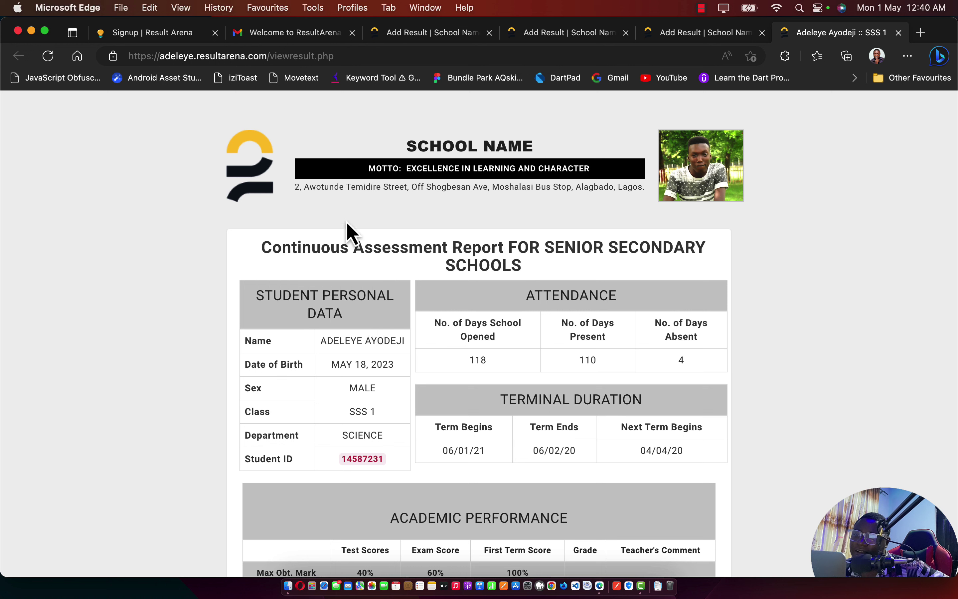
left_click_drag(294, 192, 407, 143)
left_click(682, 190)
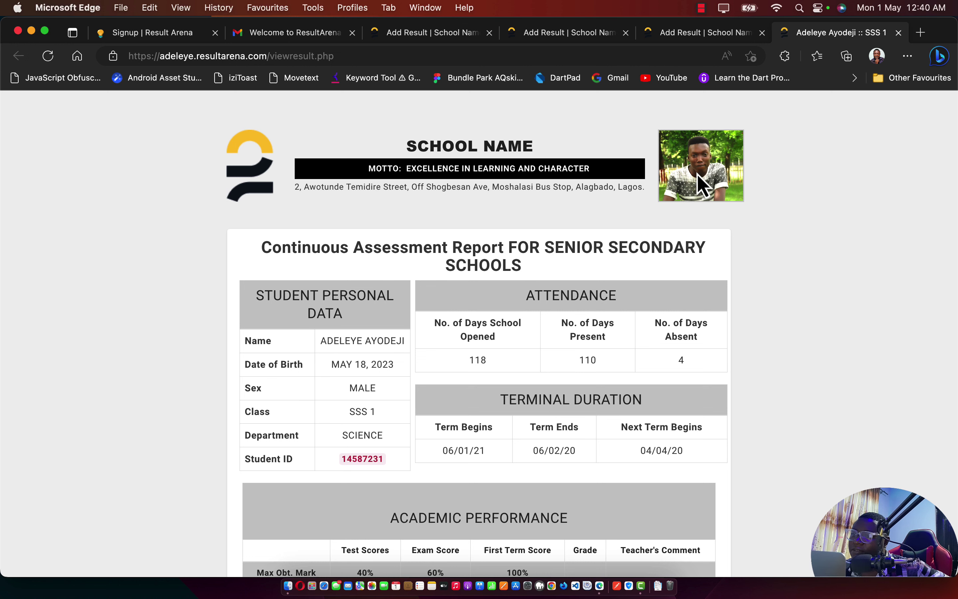
scroll(335, 254, "down", 3)
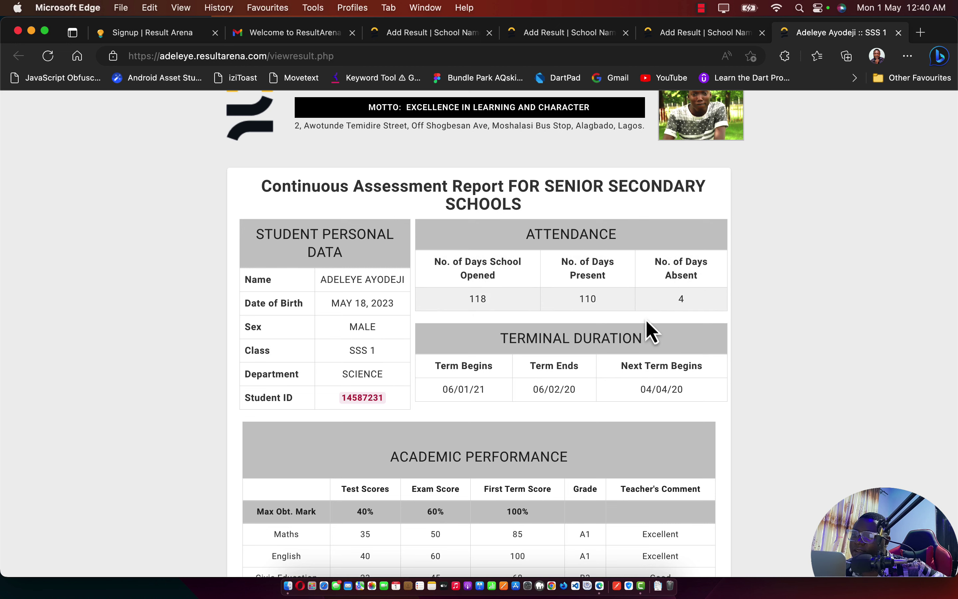
scroll(566, 364, "down", 8)
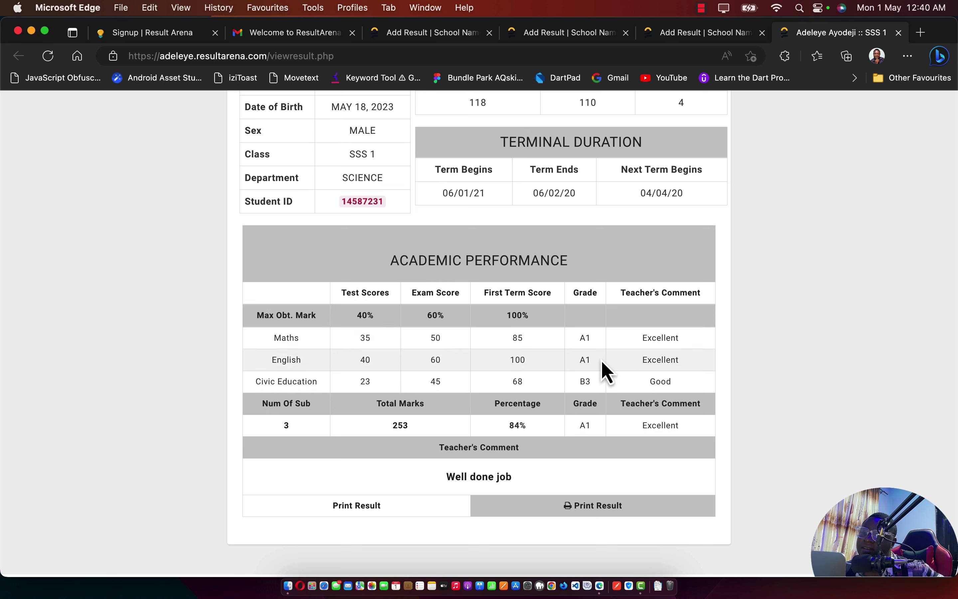
scroll(601, 360, "up", 7)
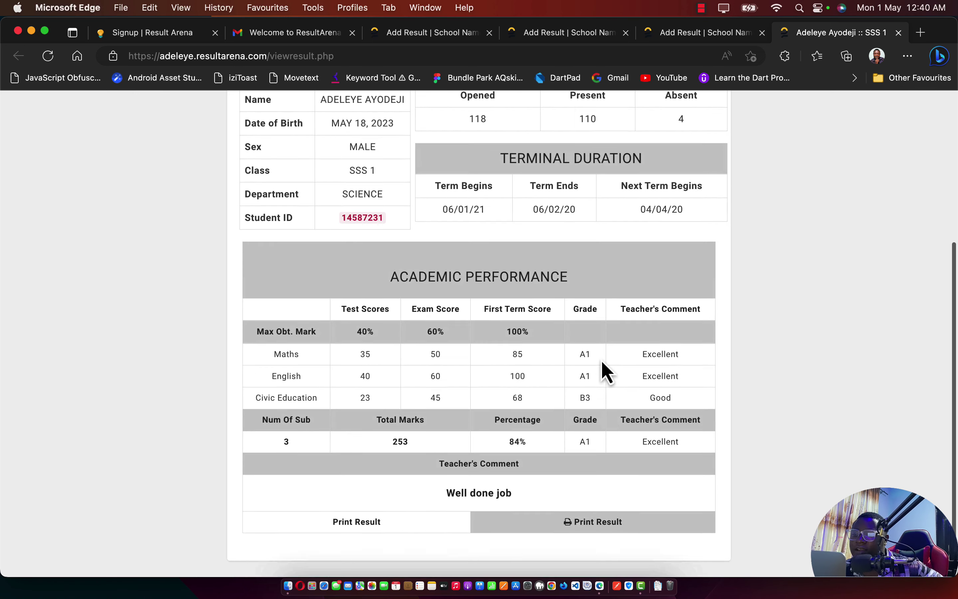
left_click_drag(528, 274, 282, 244)
left_click(543, 268)
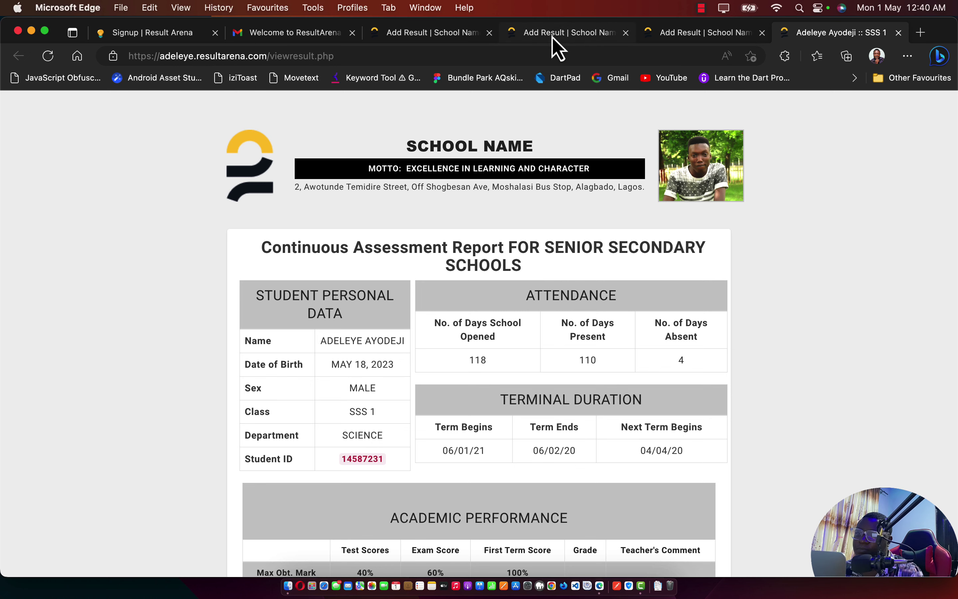
Change Report title 1 to 'Continuous Assessment Report FOR JUNIOR SECONDARY SCHOOLS' and save the settings.
left_click(679, 38)
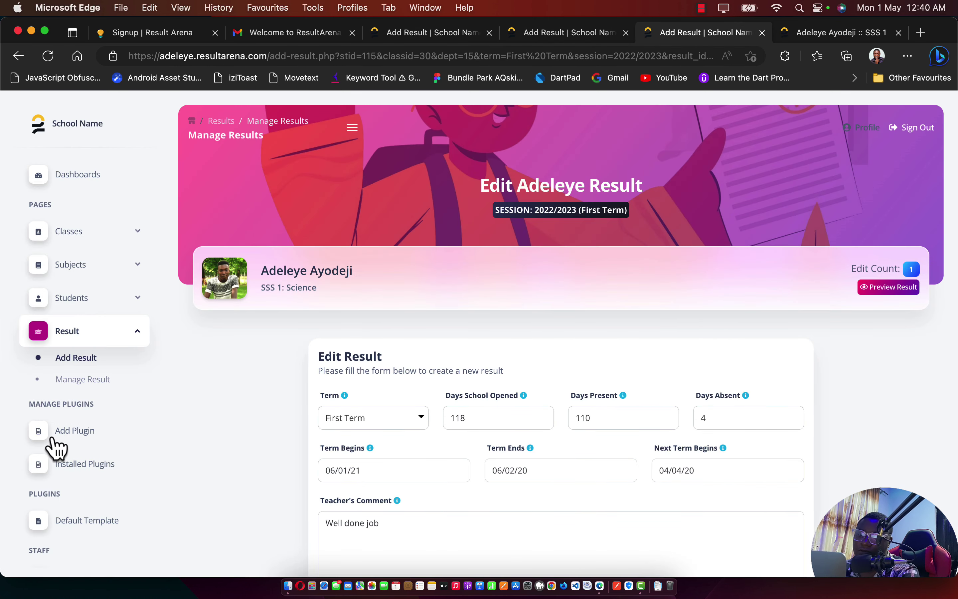
scroll(55, 444, "down", 5)
left_click(78, 350)
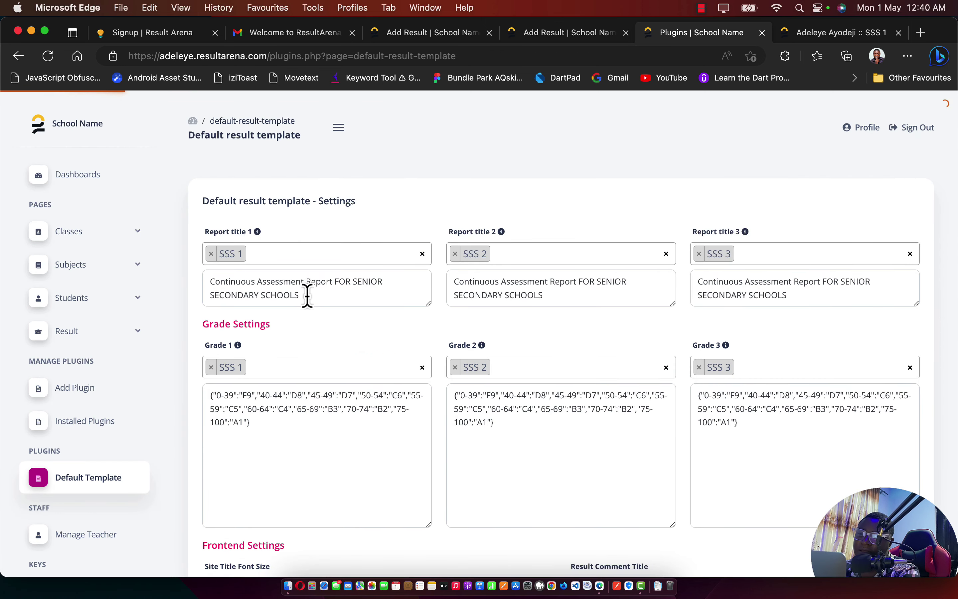
left_click_drag(305, 295, 288, 295)
left_click(322, 293)
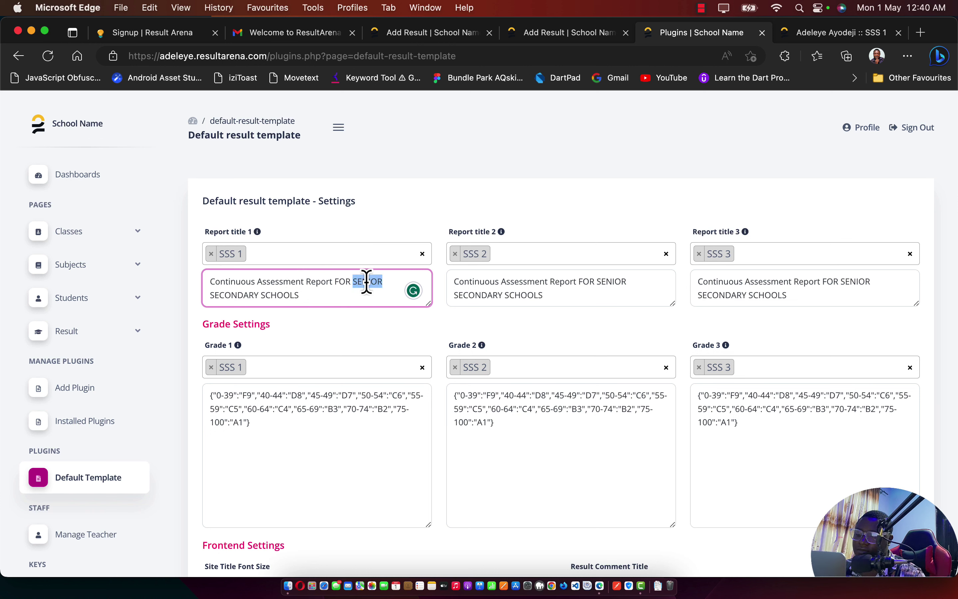
type("JUNIO")
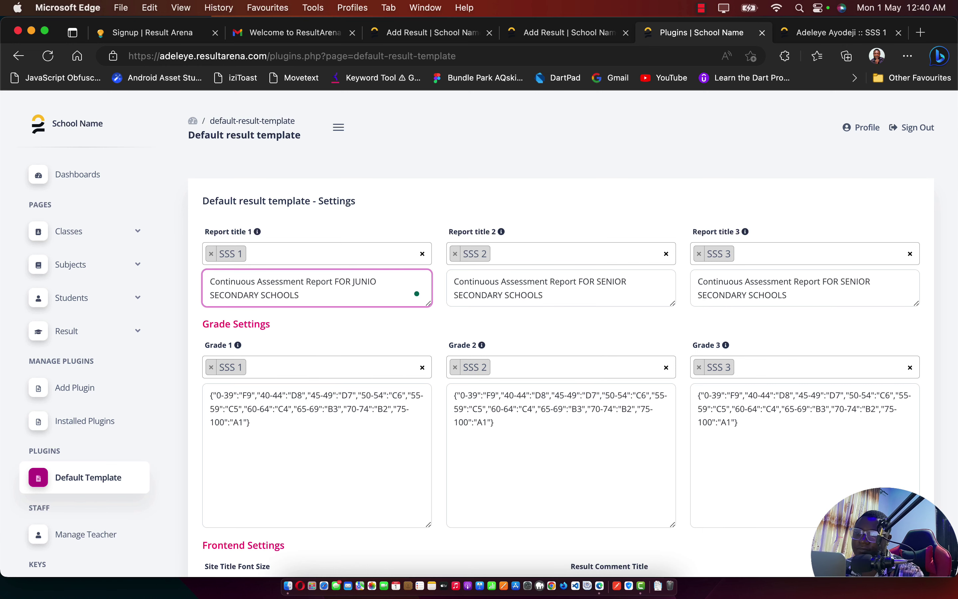
scroll(357, 416, "down", 4)
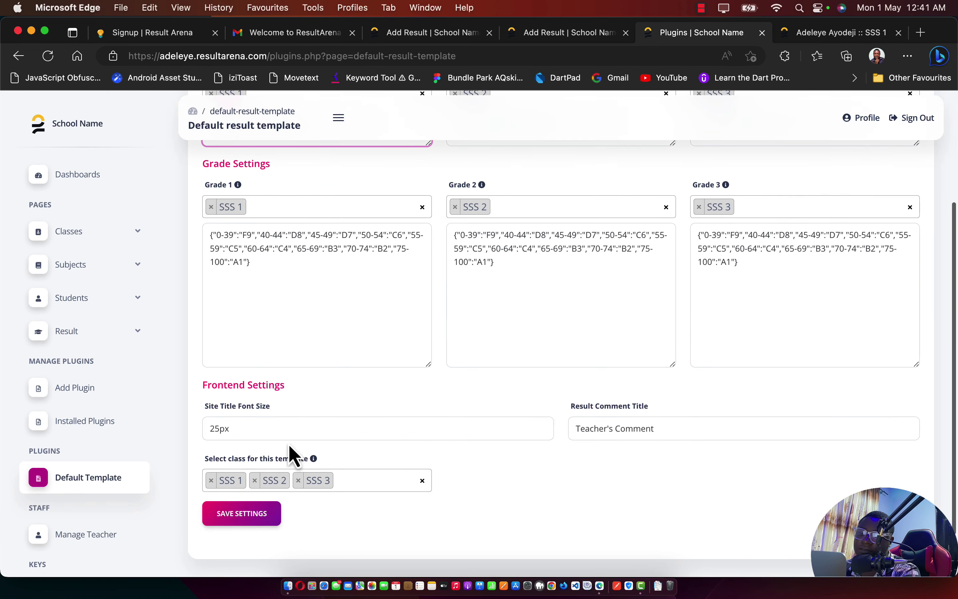
left_click(255, 524)
left_click(480, 408)
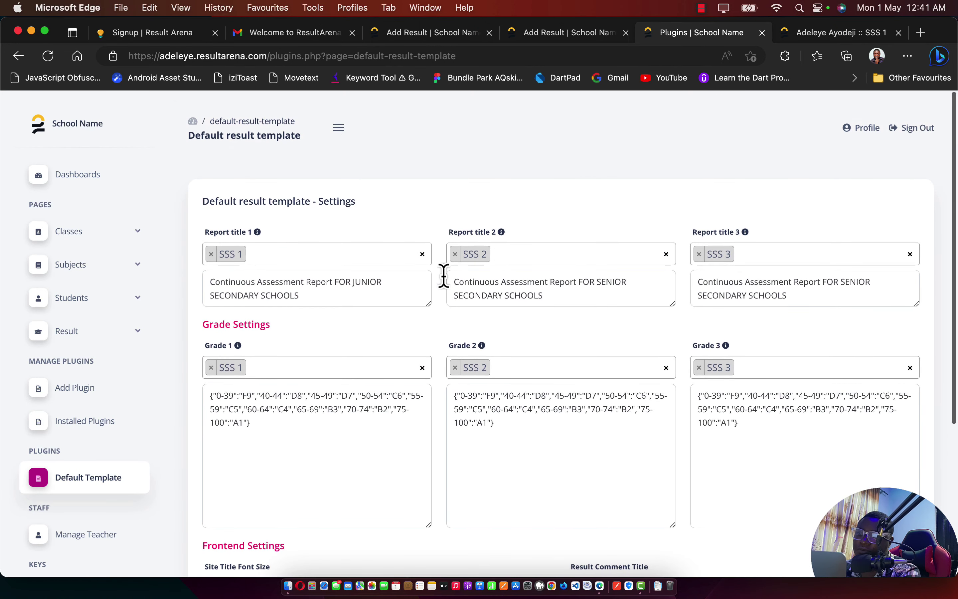
Reload the student's report to show the JUNIOR SECONDARY SCHOOLS title, then return to the template tab.
left_click(810, 37)
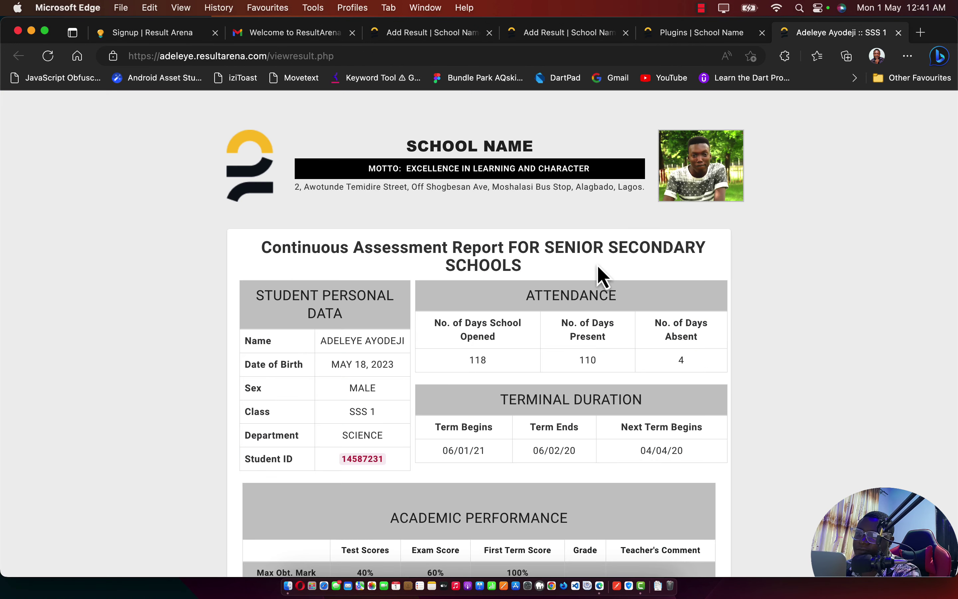
key("super+r")
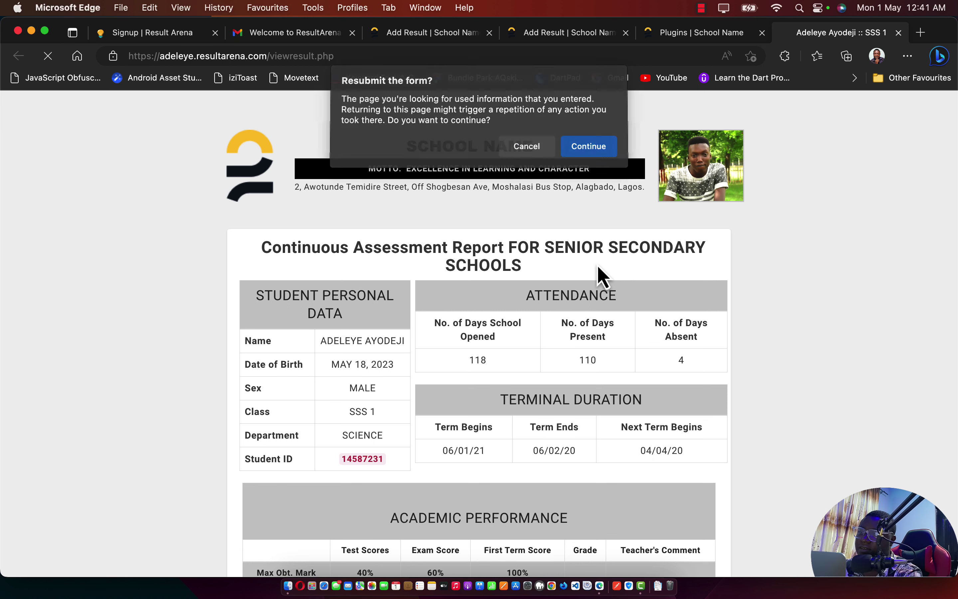
key("Return")
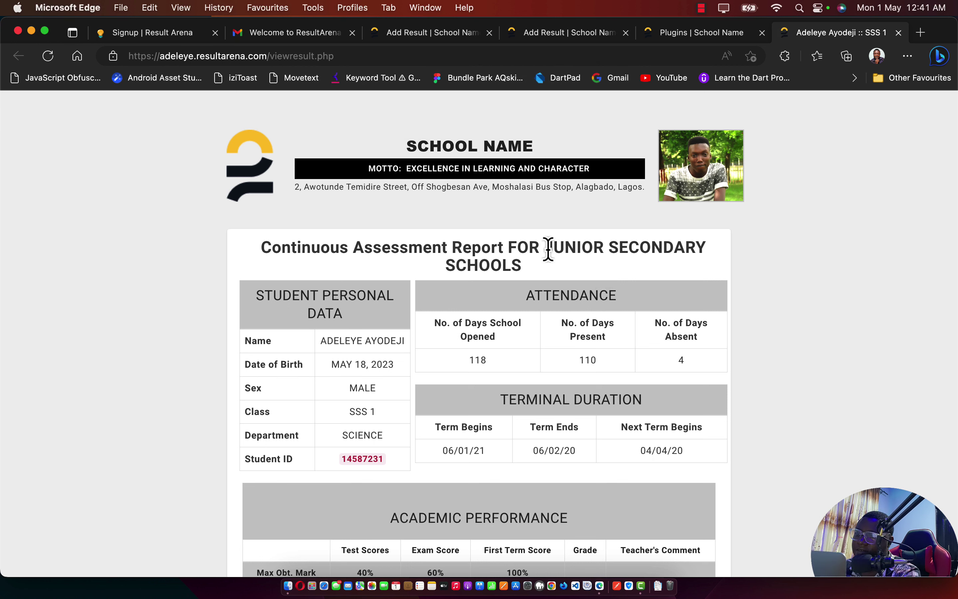
left_click_drag(548, 250, 618, 270)
left_click(619, 271)
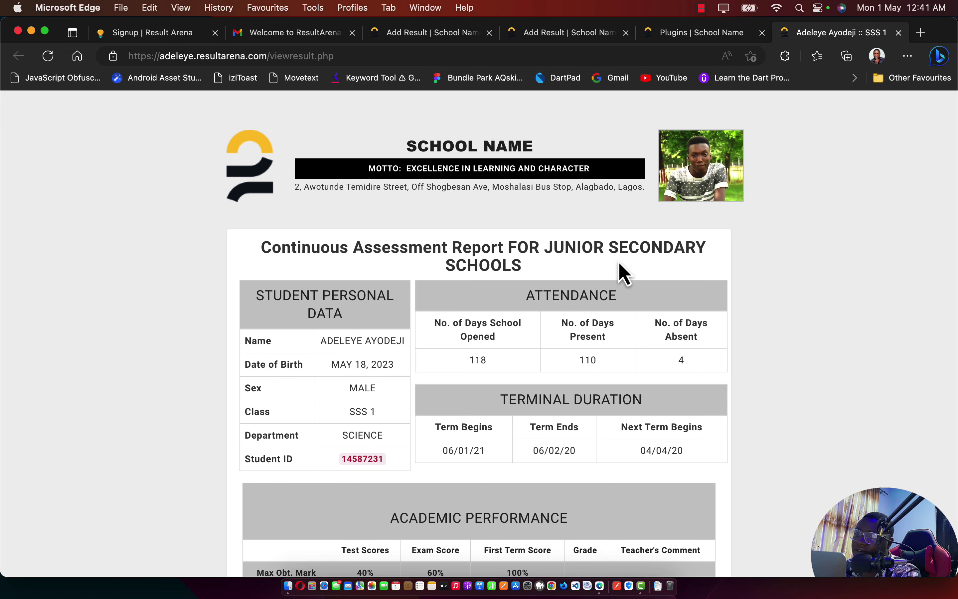
left_click(700, 33)
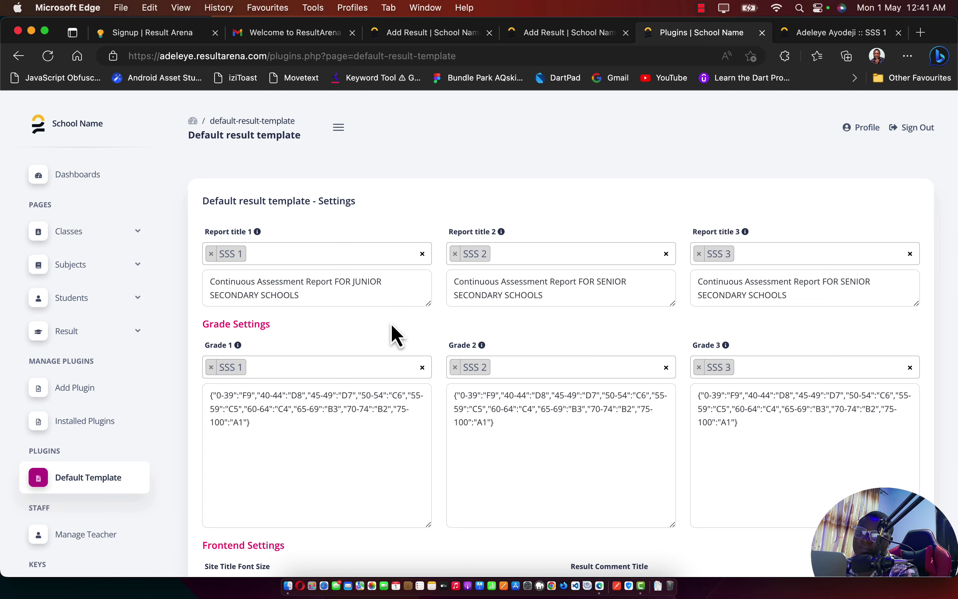
Open Manage Result and cancel a delete prompt on the student's result.
scroll(396, 334, "down", 5)
scroll(395, 334, "up", 5)
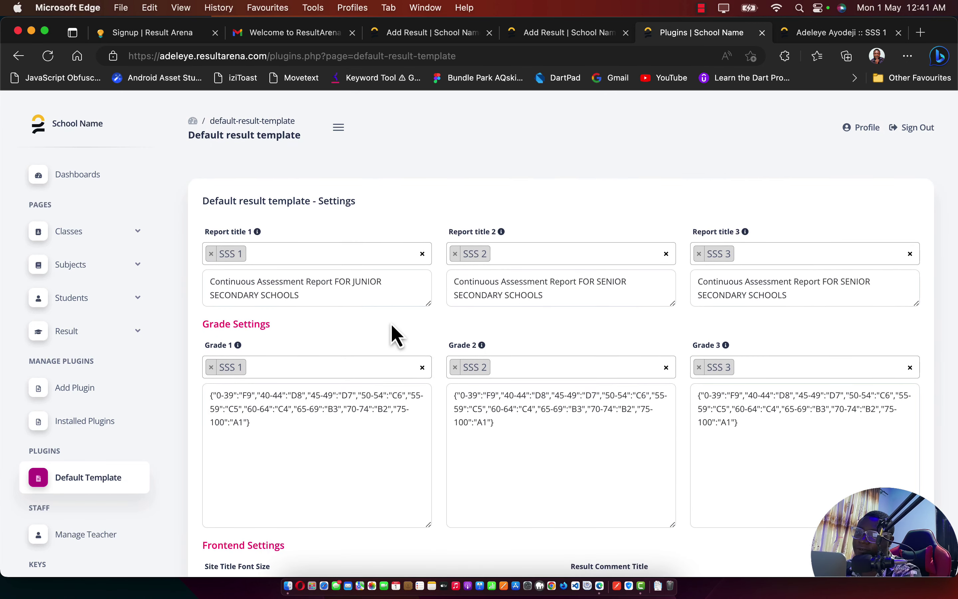
left_click(81, 337)
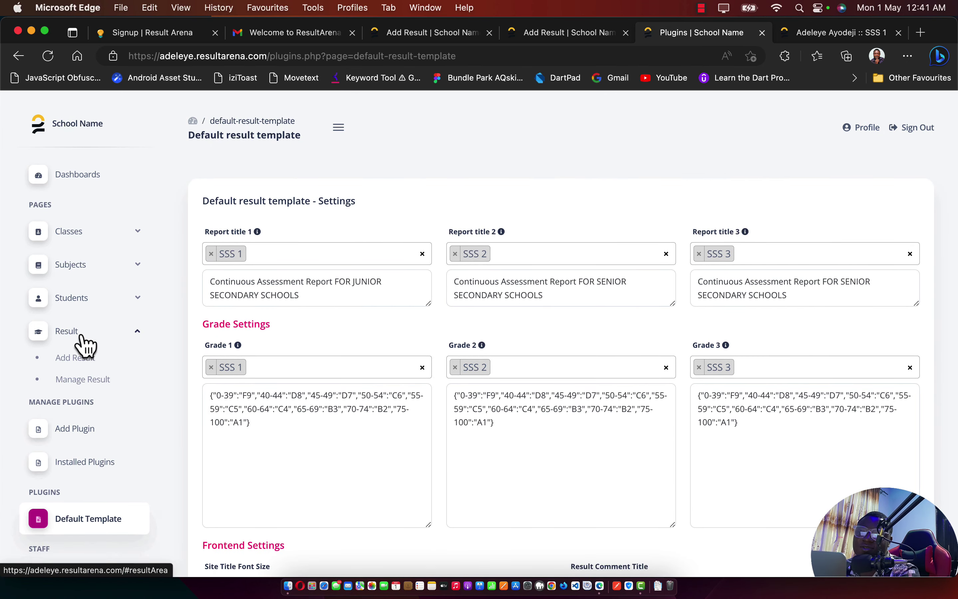
left_click(95, 381)
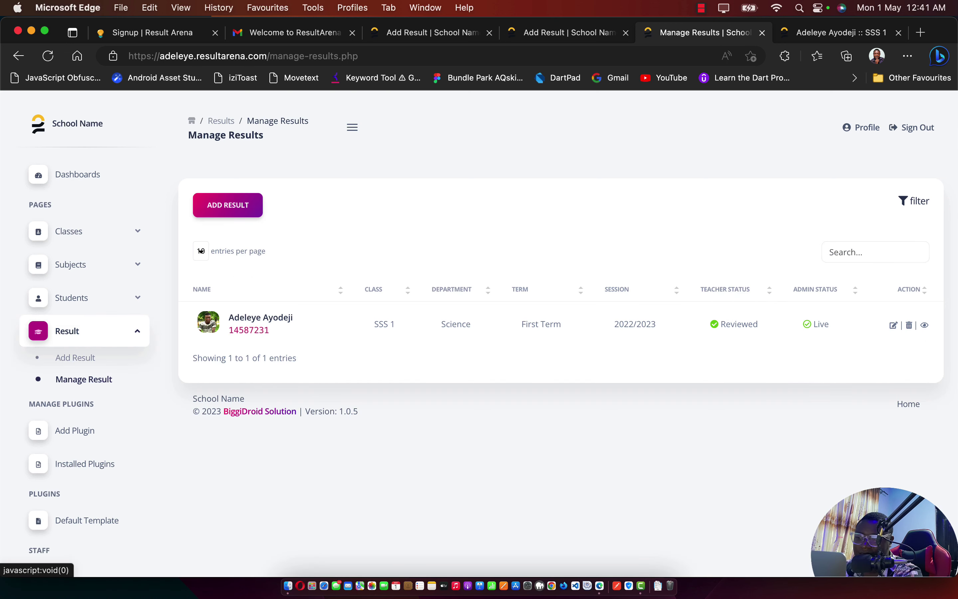
left_click(908, 324)
left_click(539, 407)
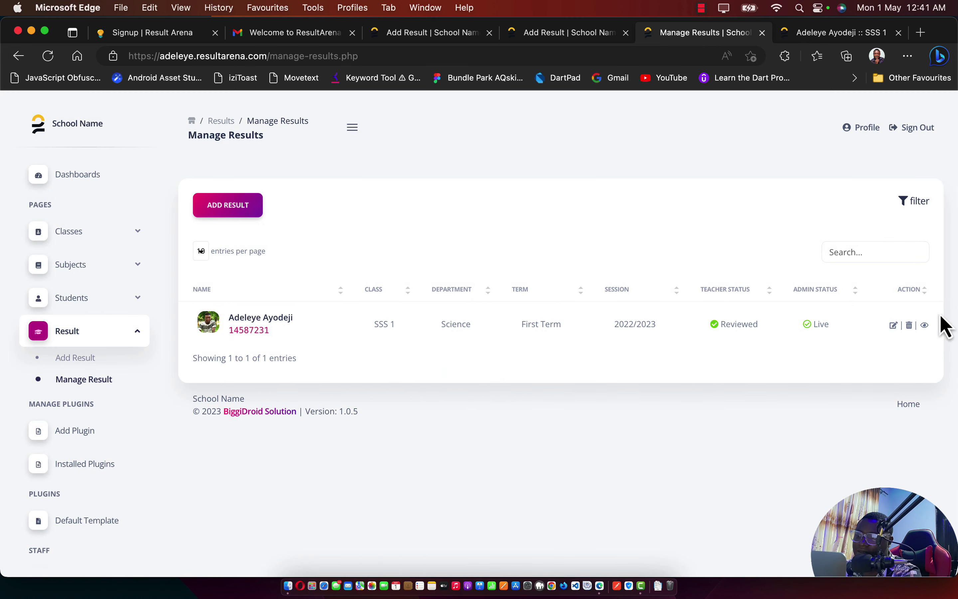
View the result's public page, close the extra tab, and go to Manage Teacher.
left_click(925, 326)
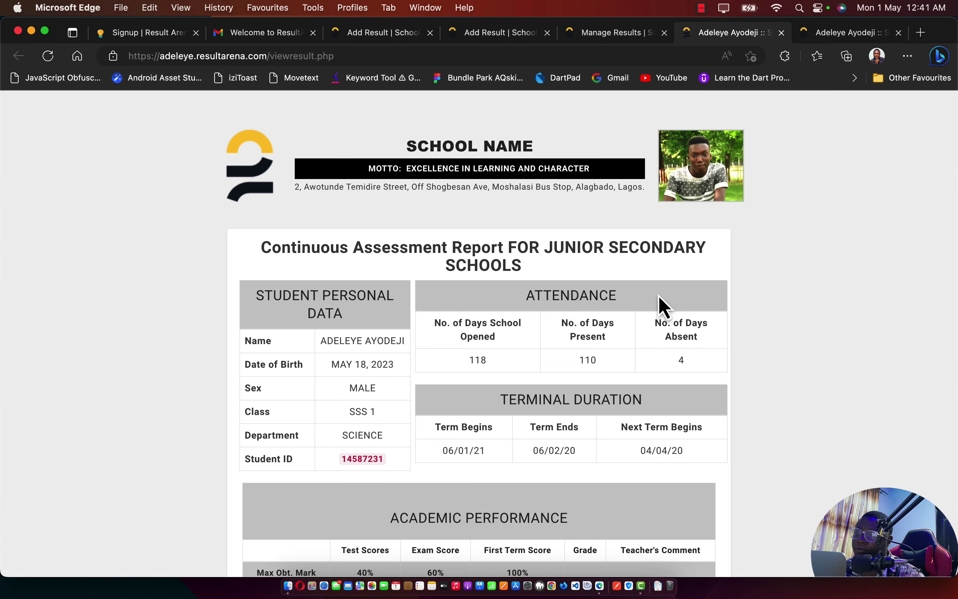
key("super+w")
key("super+w")
key("super+w")
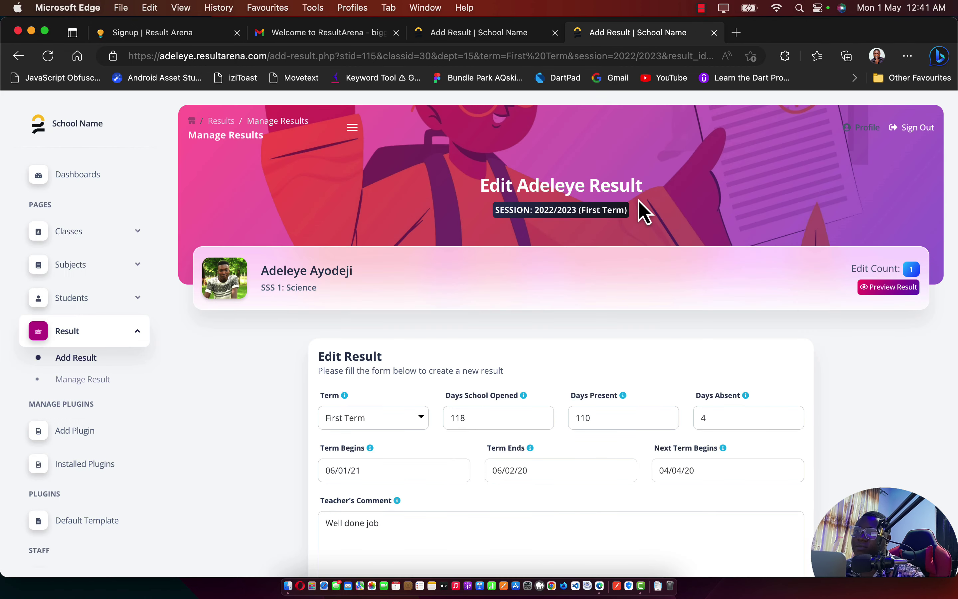
scroll(75, 491, "down", 5)
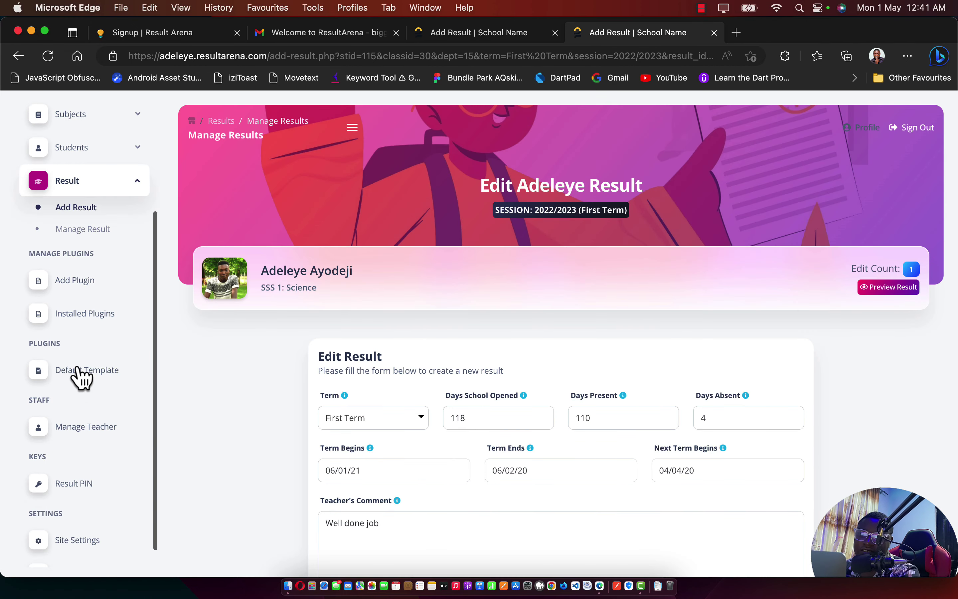
left_click(82, 432)
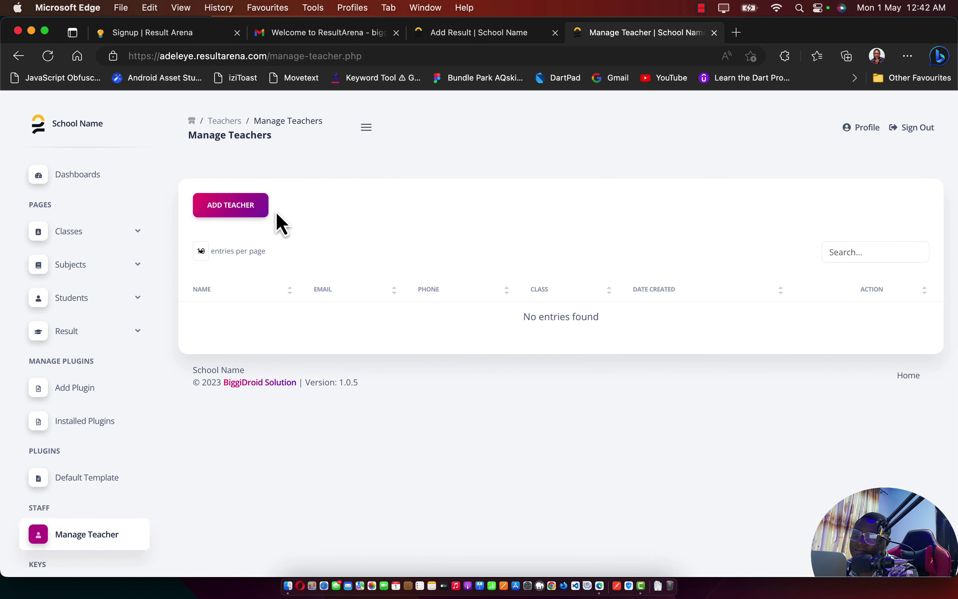
Start a New Teacher form and remove the stray digit from the teacher's email address.
left_click(246, 210)
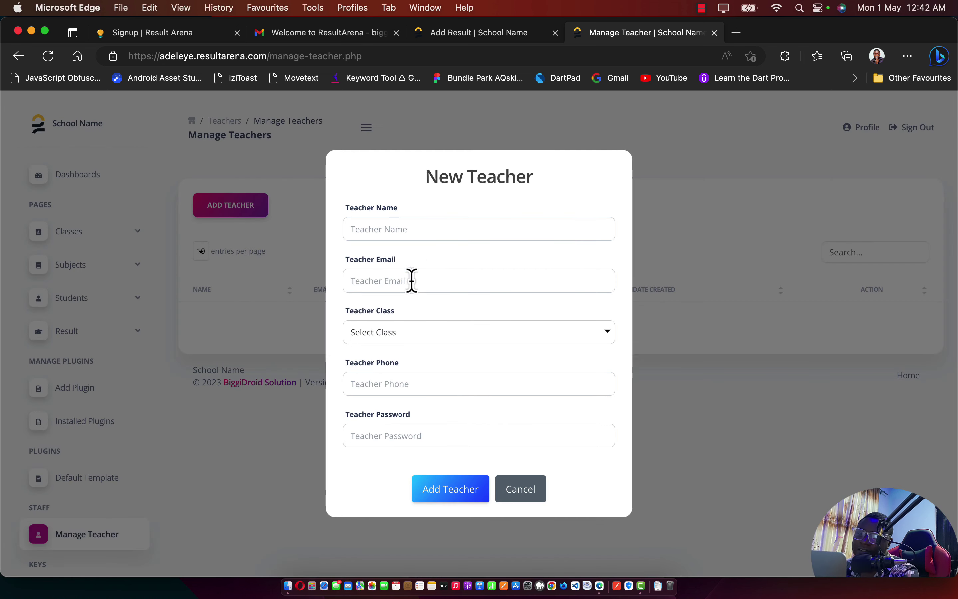
left_click(450, 230)
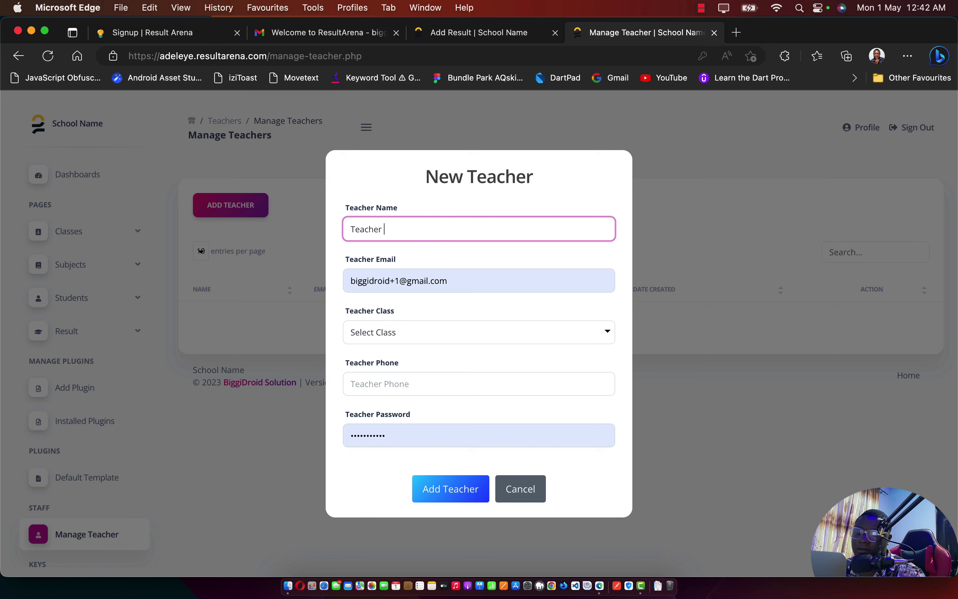
left_click(474, 283)
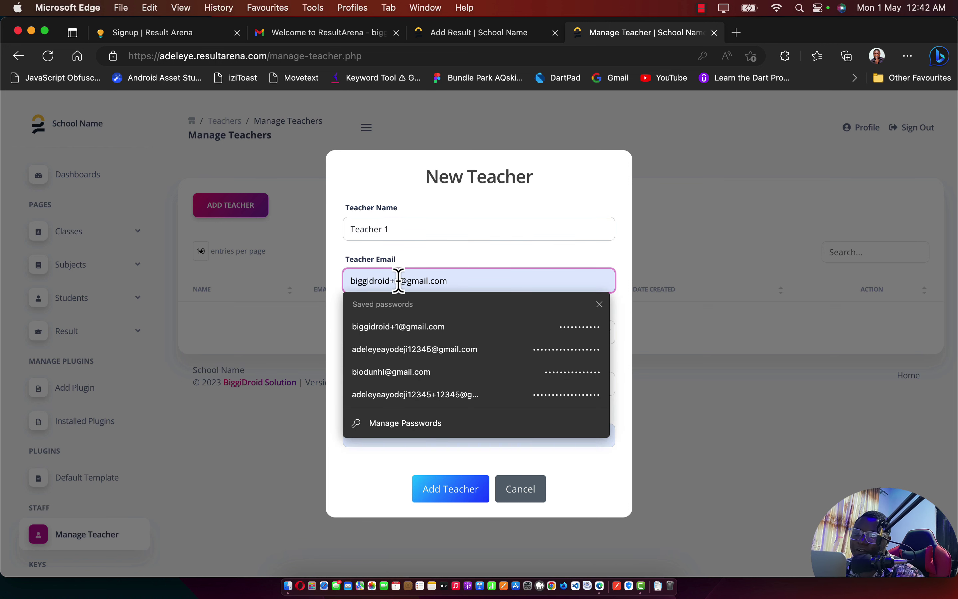
left_click(399, 283)
key("BackSpace")
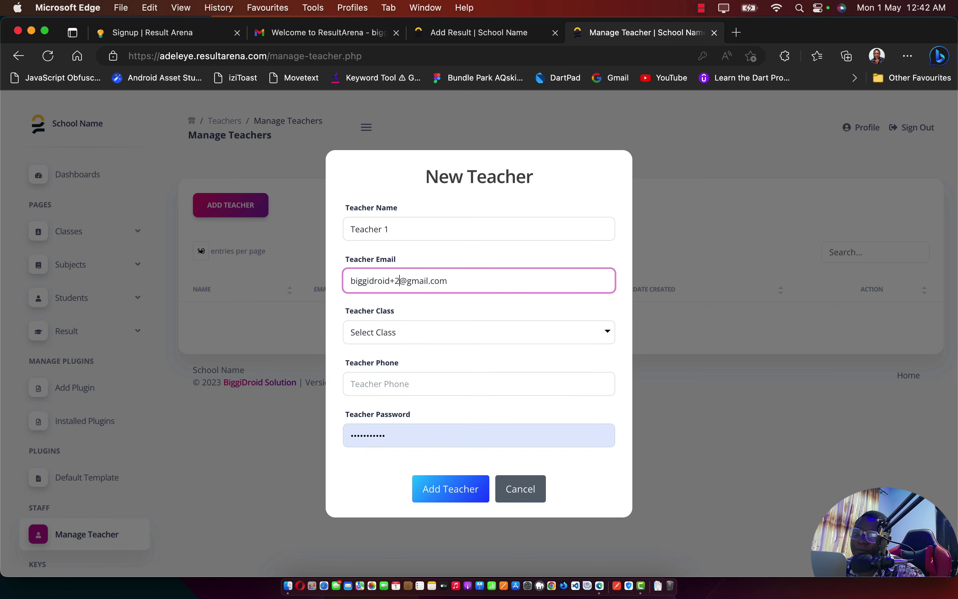
left_click(462, 279)
key("super+a")
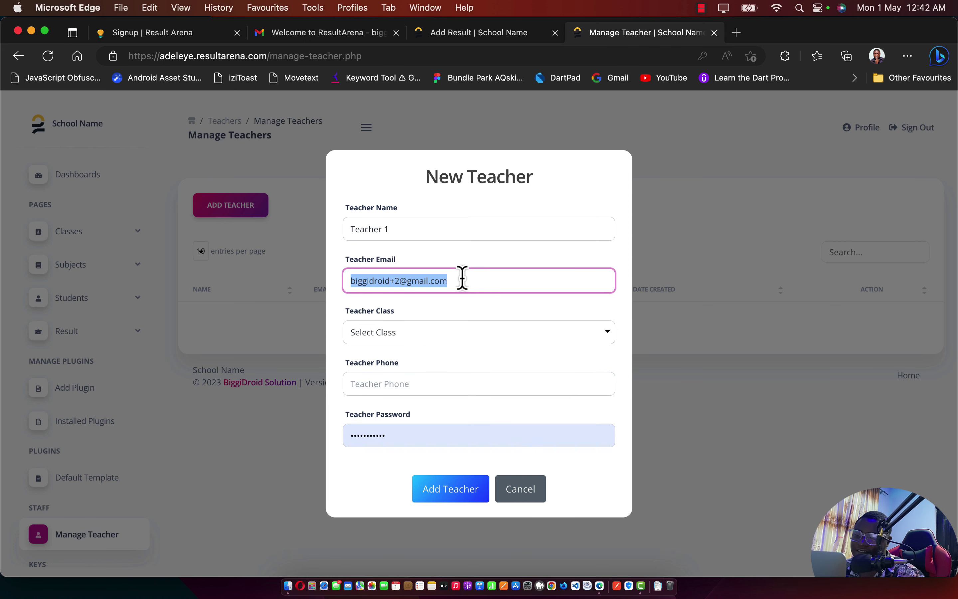
left_click(466, 270)
key("super+a")
Assign the teacher to class SSS 1 and enter the teacher's phone number.
left_click(439, 332)
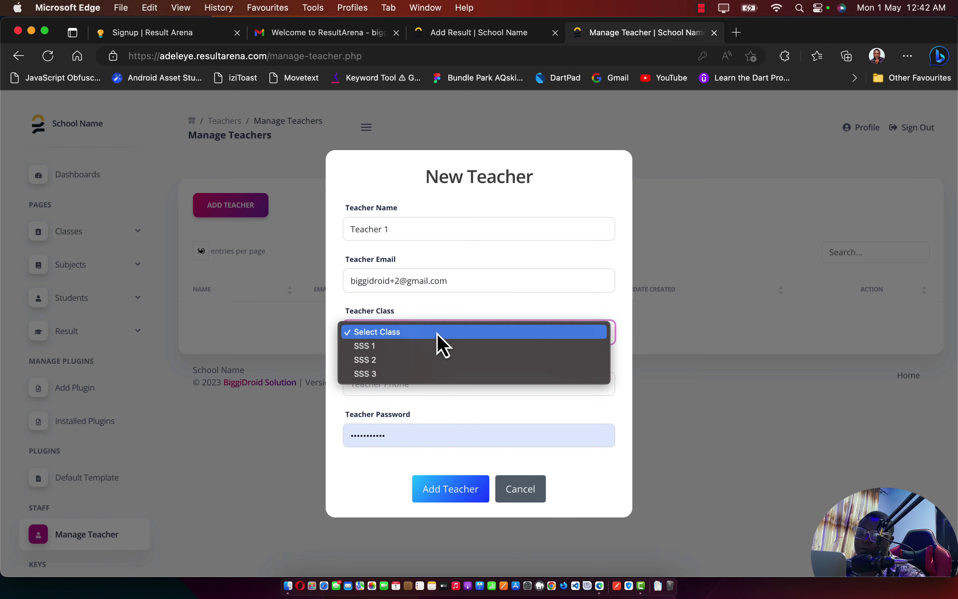
left_click(415, 345)
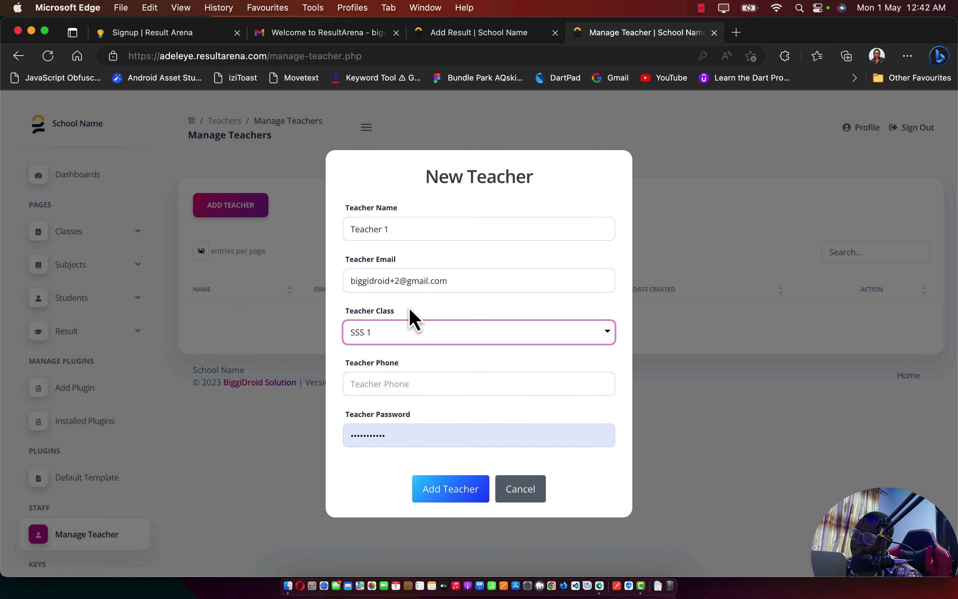
left_click(417, 384)
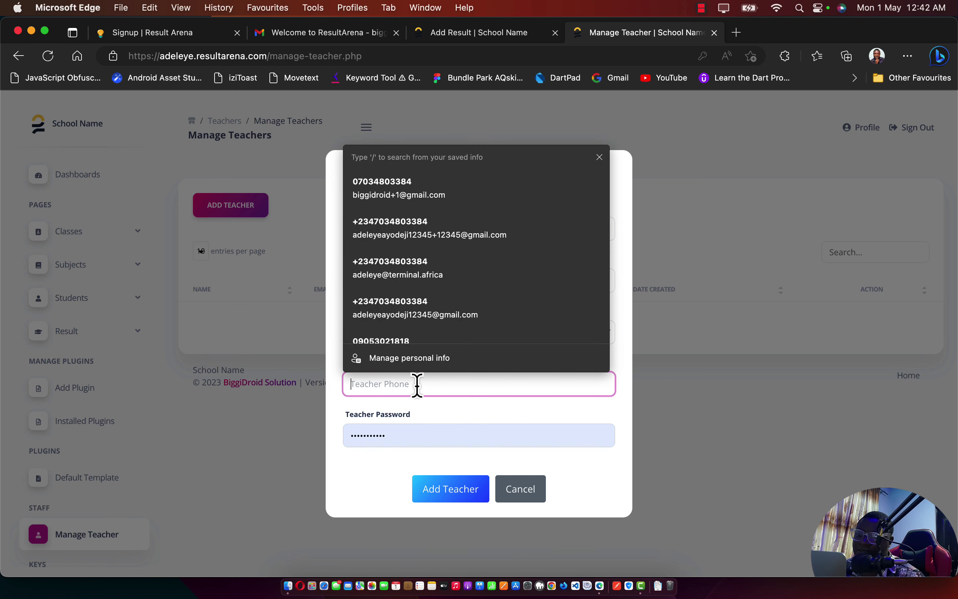
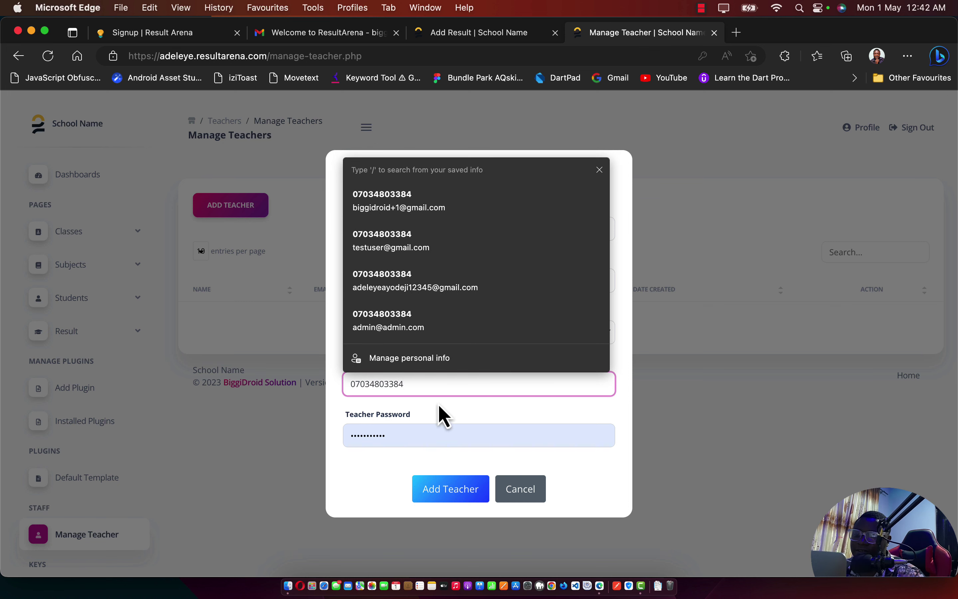
Replace the existing password with the pasted new teacher password.
left_click(446, 427)
key("super+a")
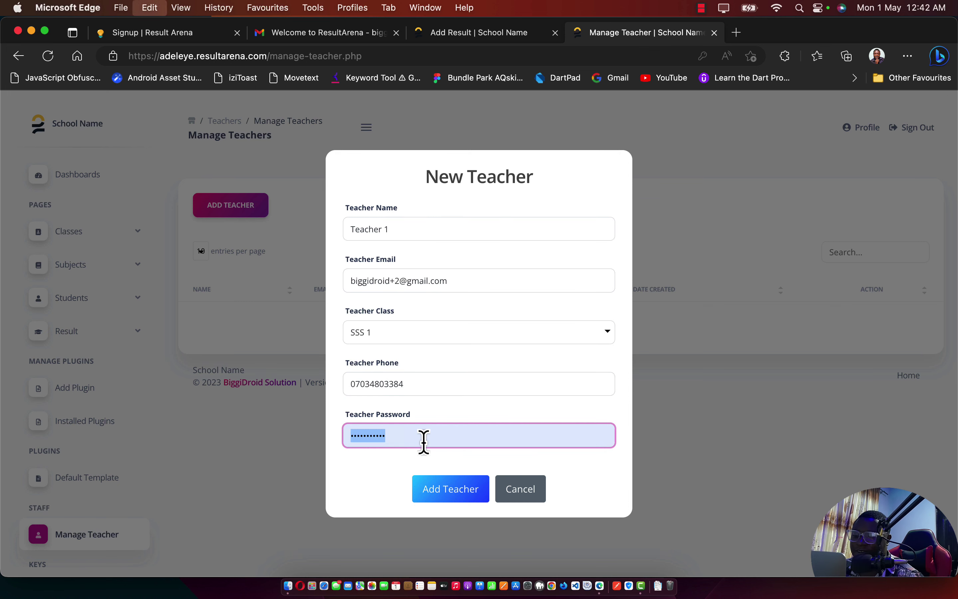
key("BackSpace")
key("super+v")
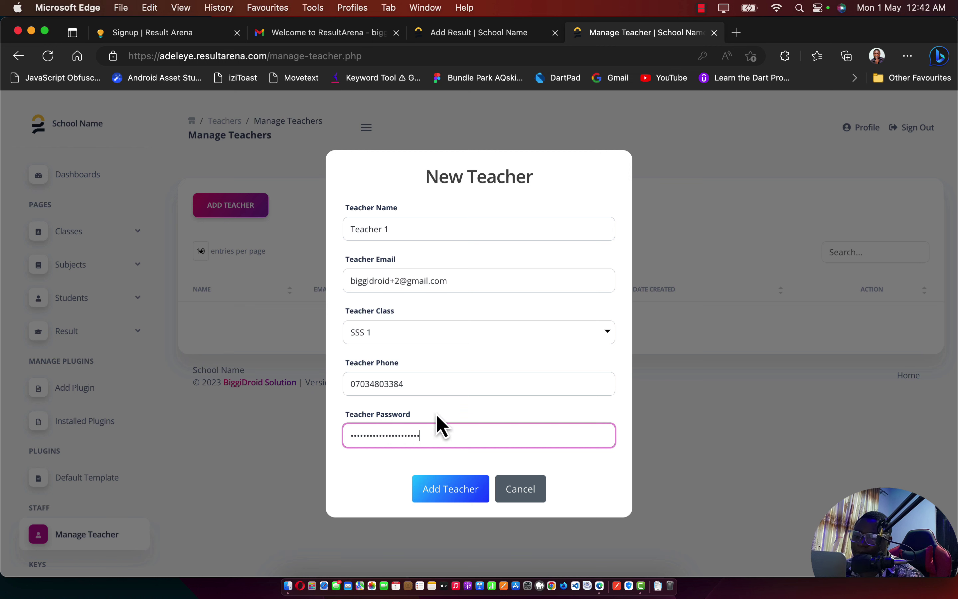
left_click(436, 289)
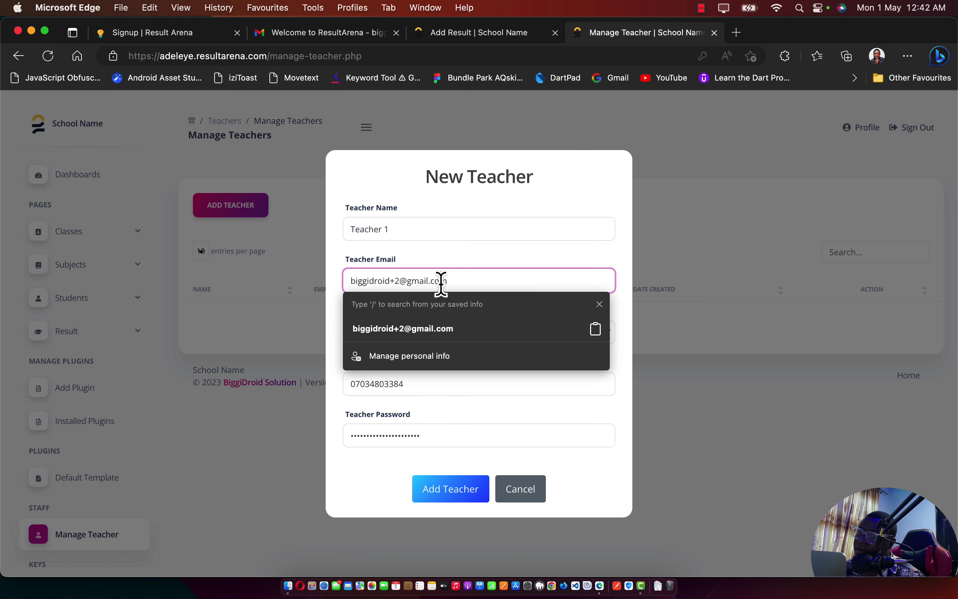
left_click(427, 434)
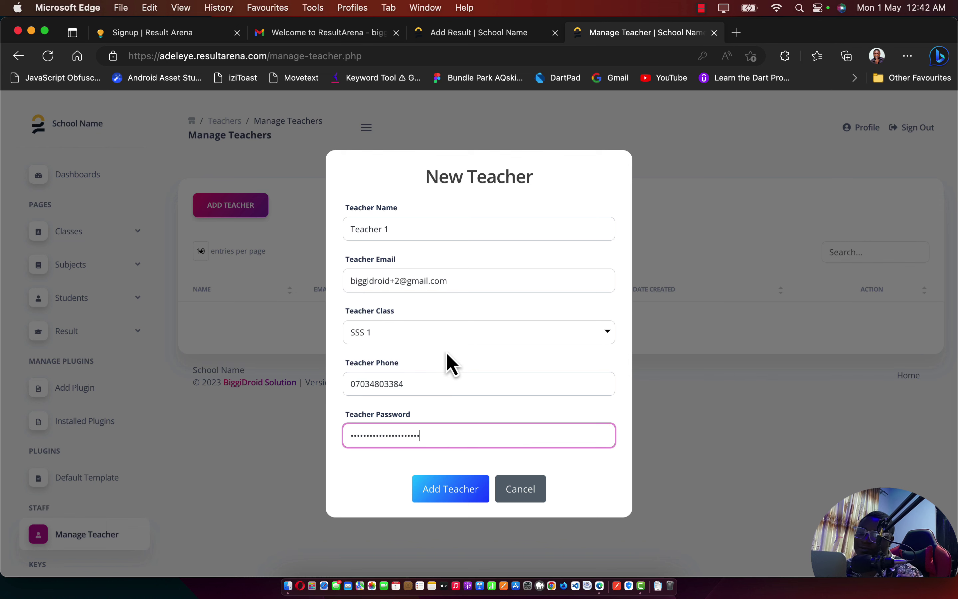
Submit Teacher 1 for SSS 1, then open and cancel the teacher's edit form.
left_click(460, 322)
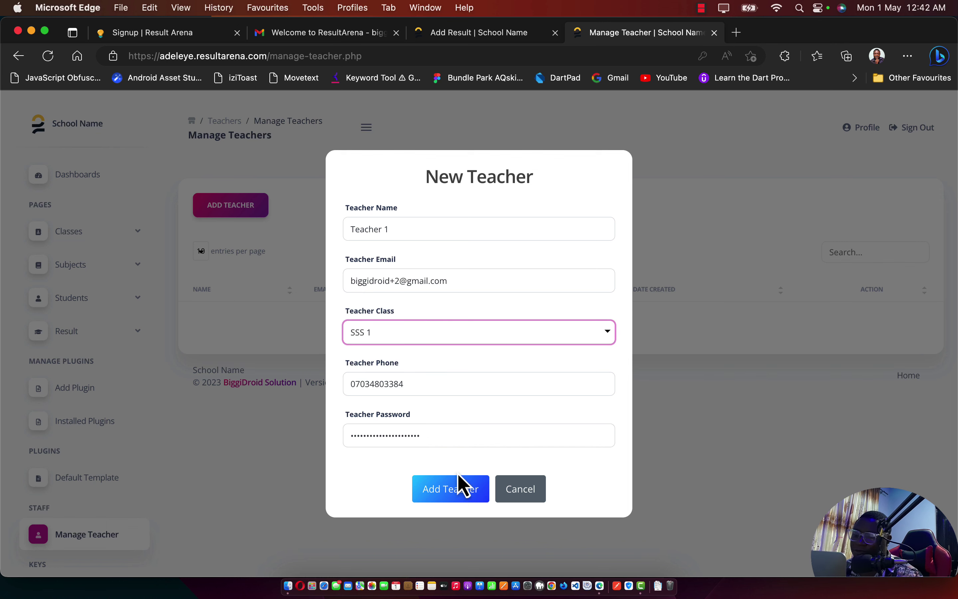
left_click(452, 489)
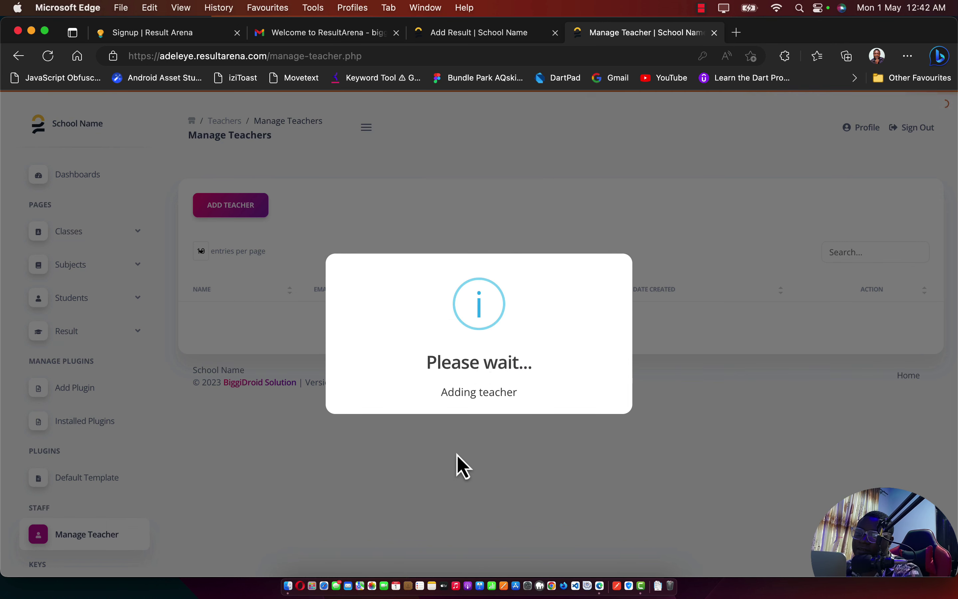
left_click(484, 414)
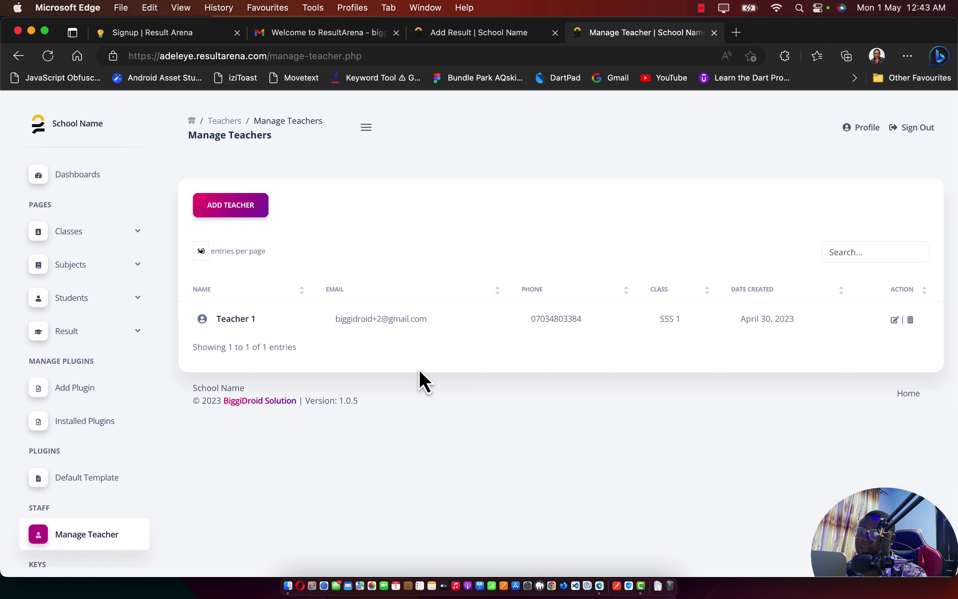
left_click(895, 320)
left_click(540, 482)
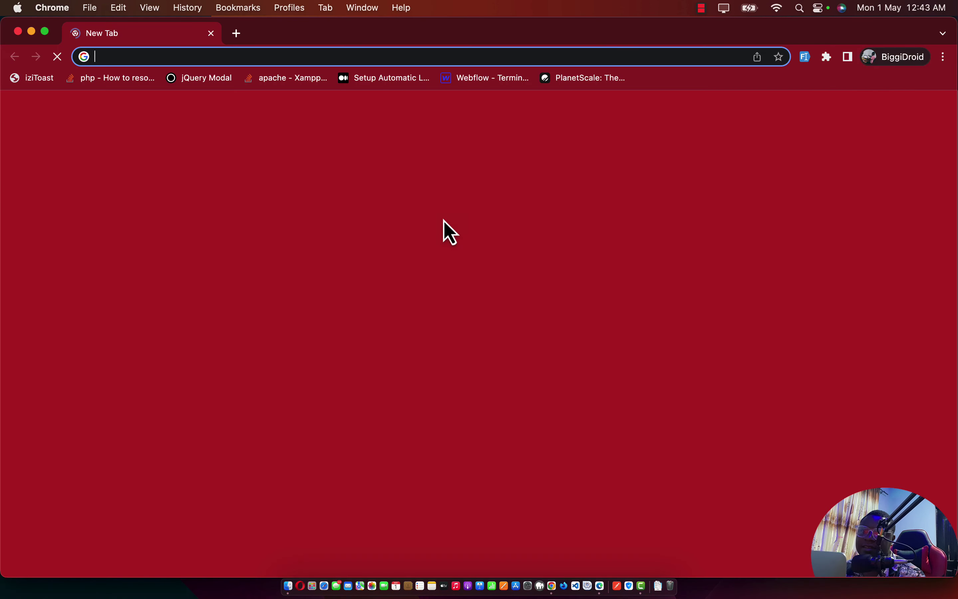
Load the school's resultarena.com subdomain to reach its public Check Result page.
type("adele")
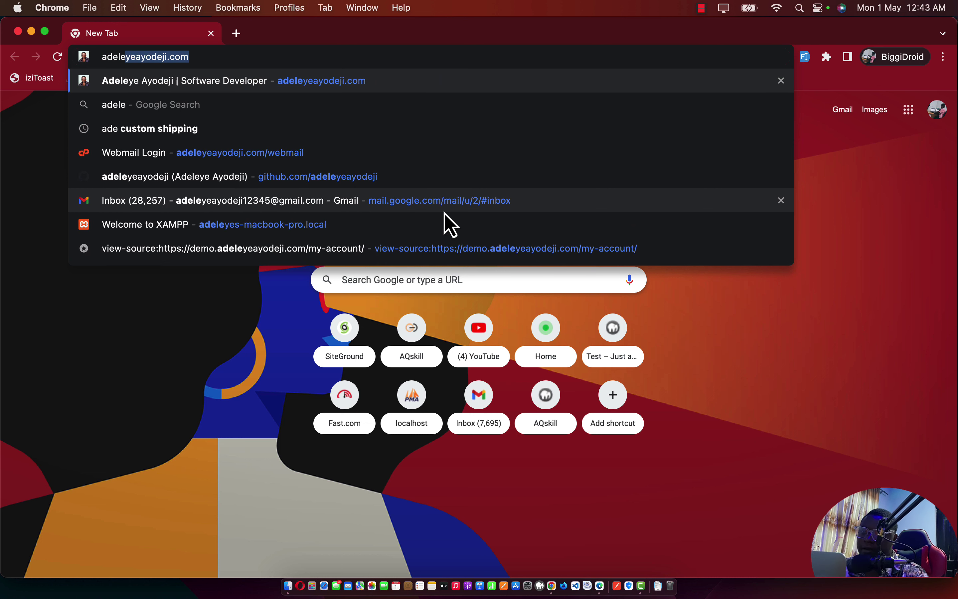
type("ye.re")
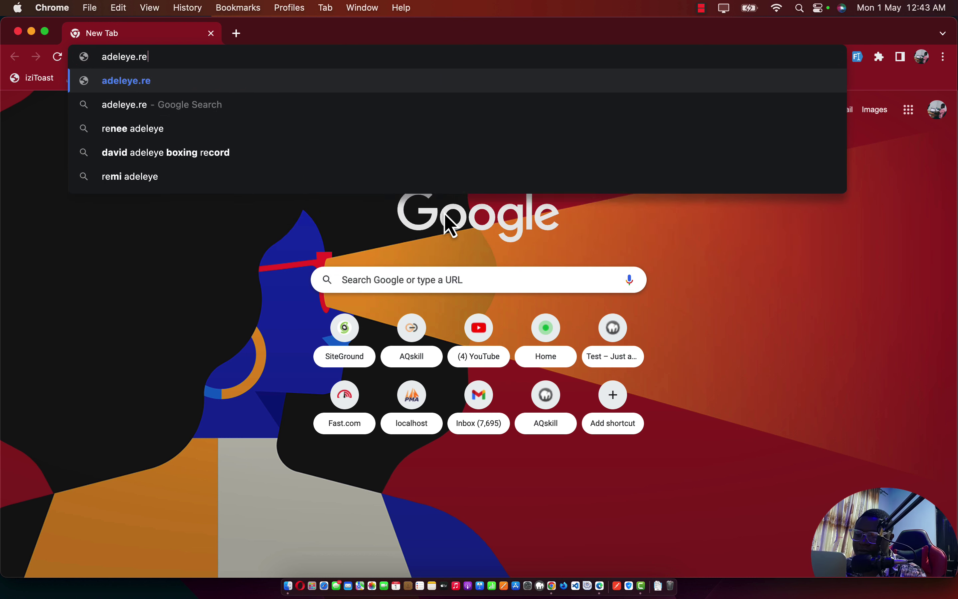
type("sultare")
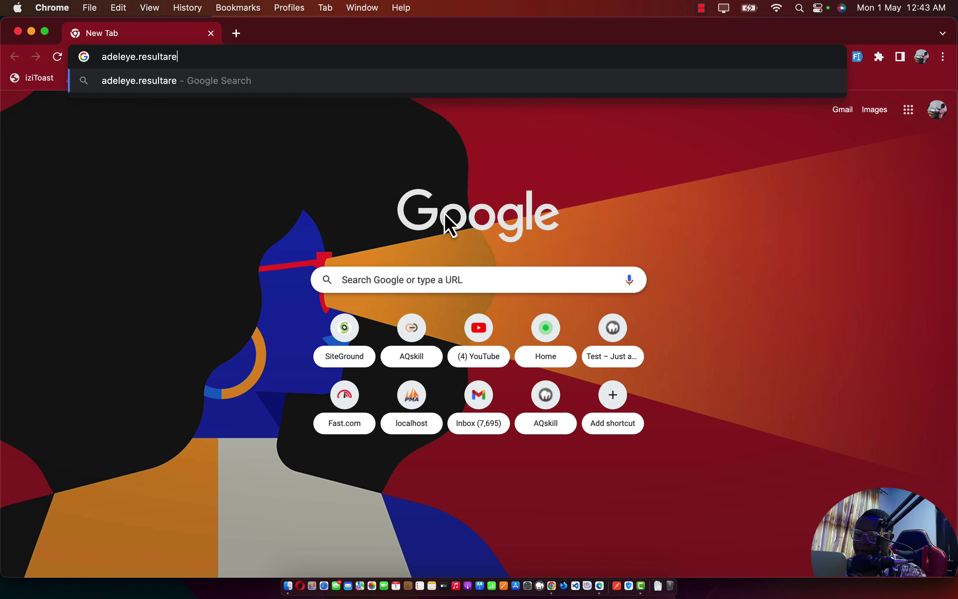
type("na.com")
key("Return")
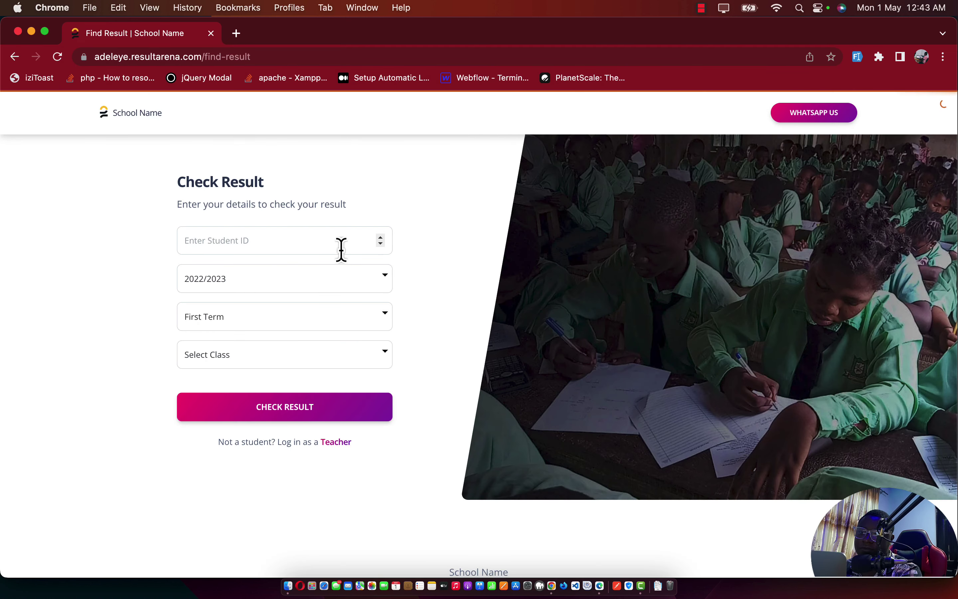
Sign in on the Teacher login with the pasted teacher email and password, saving the login in Chrome.
left_click(338, 444)
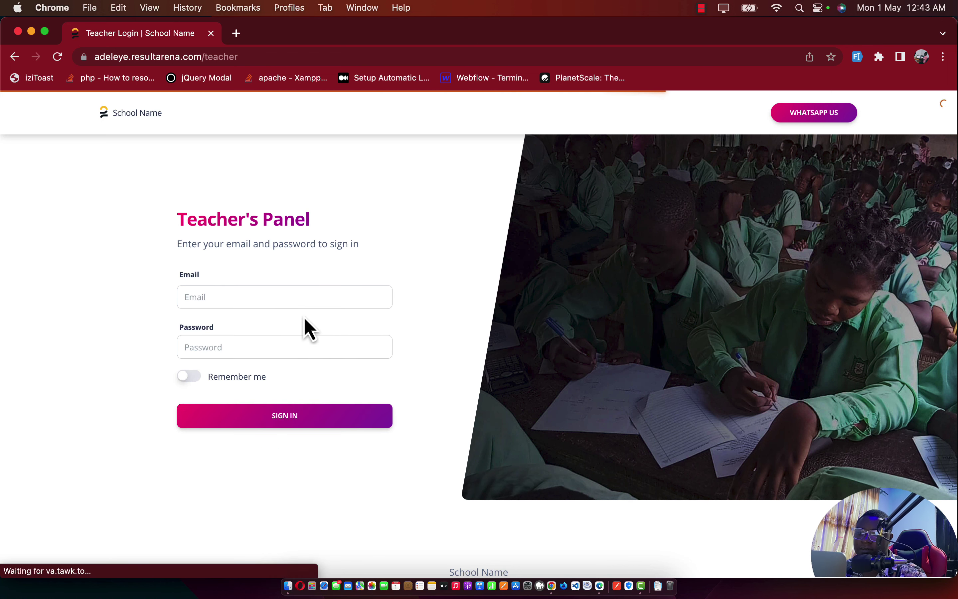
left_click(287, 298)
key("super+v")
left_click(284, 344)
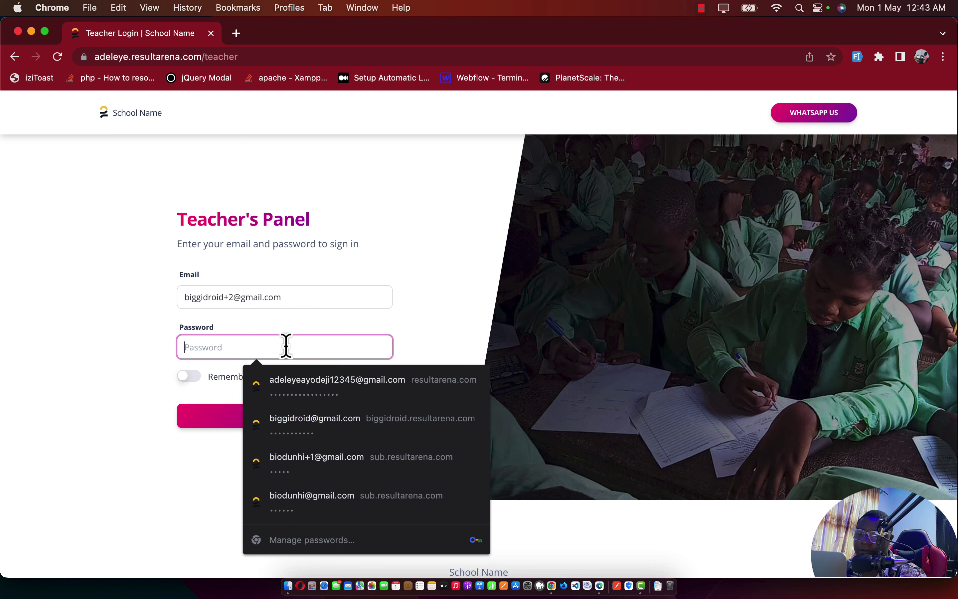
key("super+v")
left_click(284, 420)
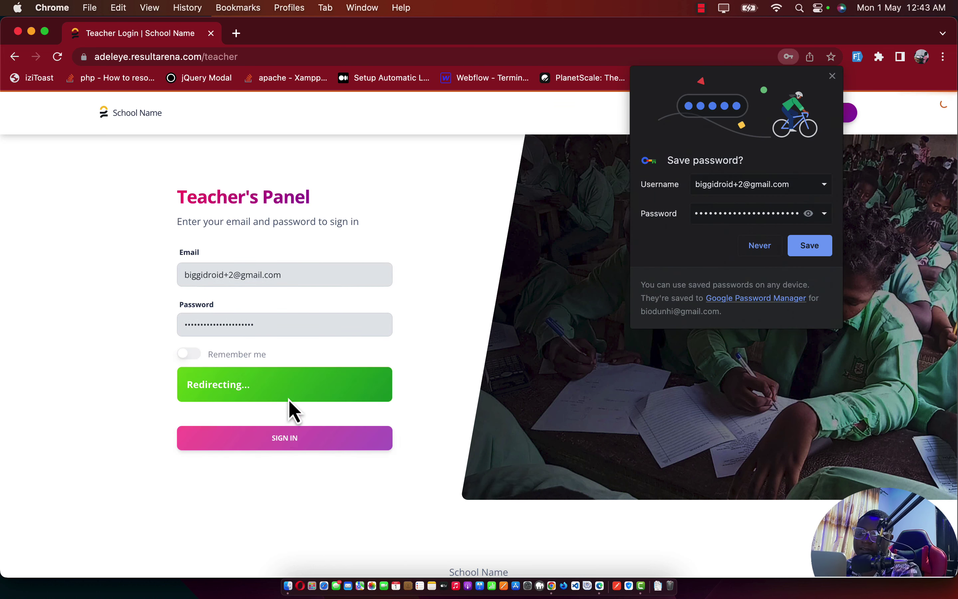
left_click(806, 252)
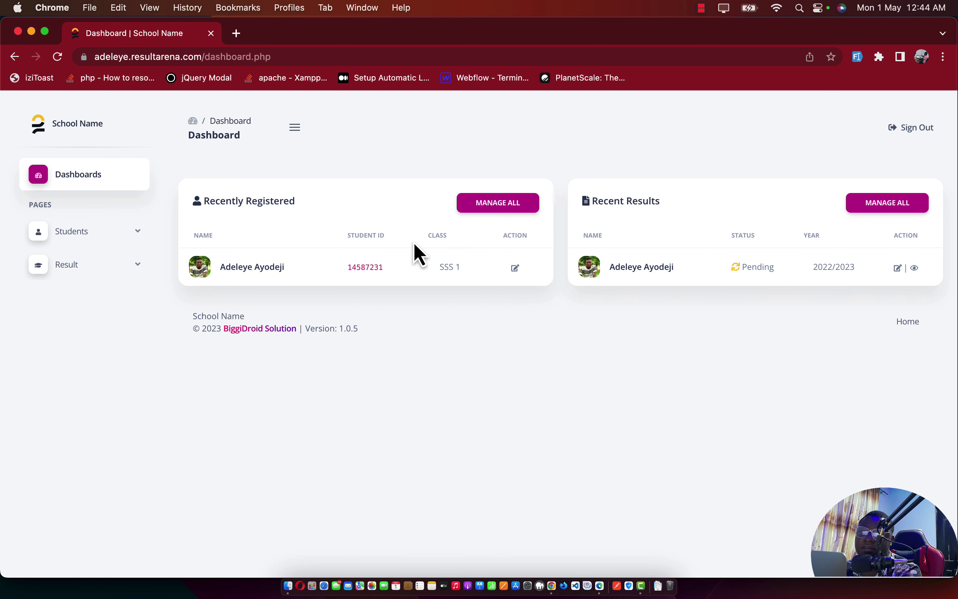
Open Add Student under Students and inspect the Class and Department dropdowns without choosing.
left_click(139, 234)
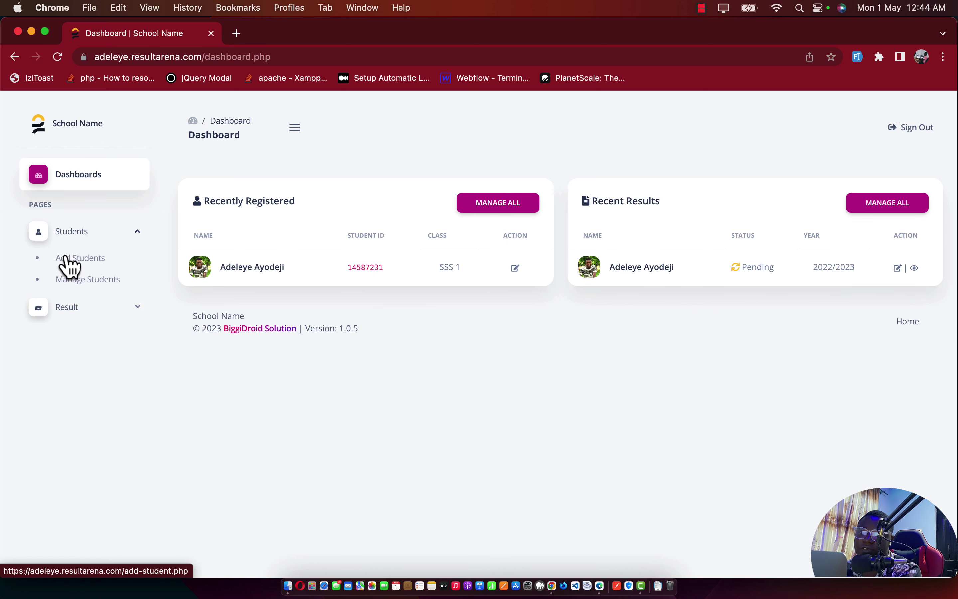
left_click(102, 282)
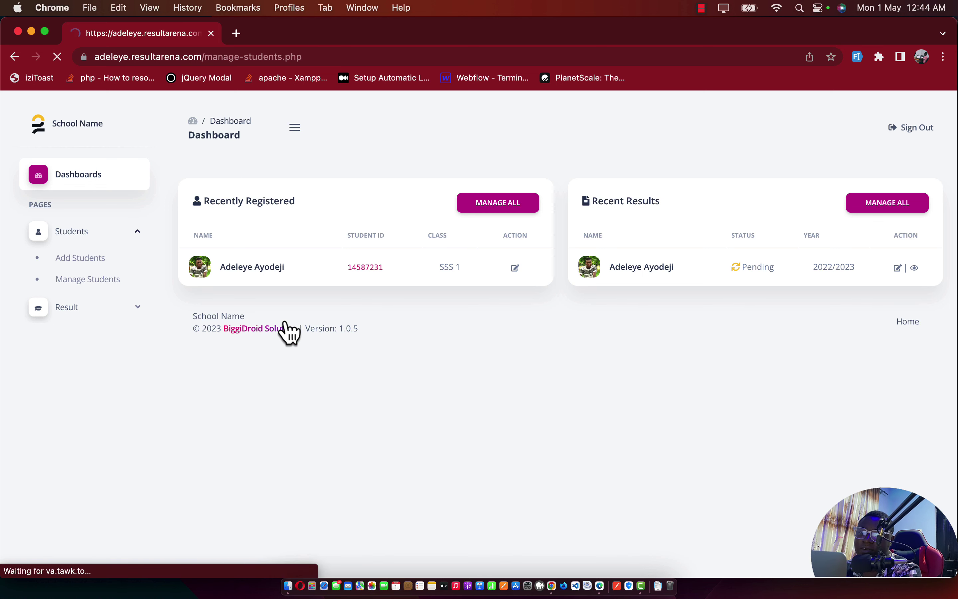
left_click(250, 212)
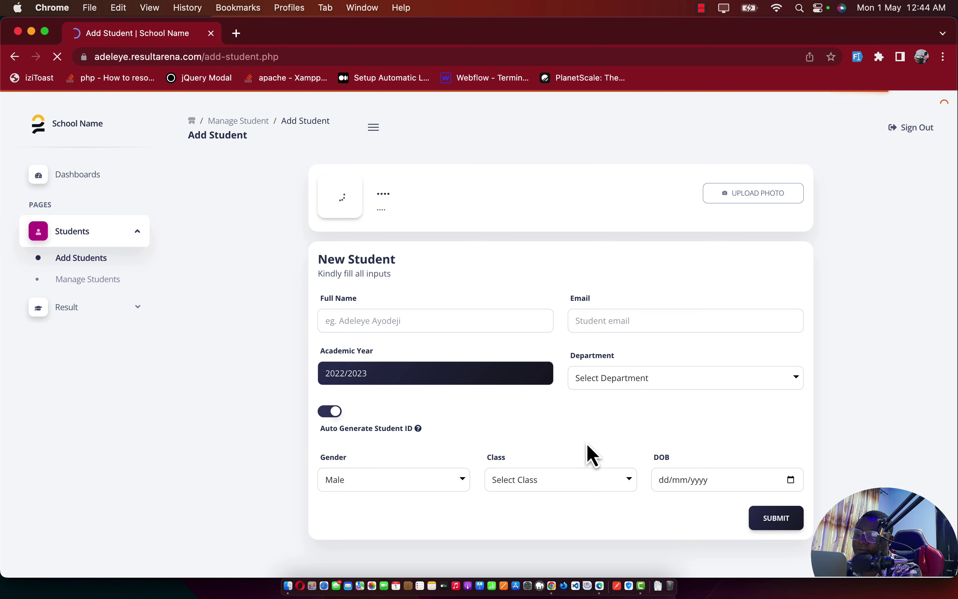
left_click(586, 480)
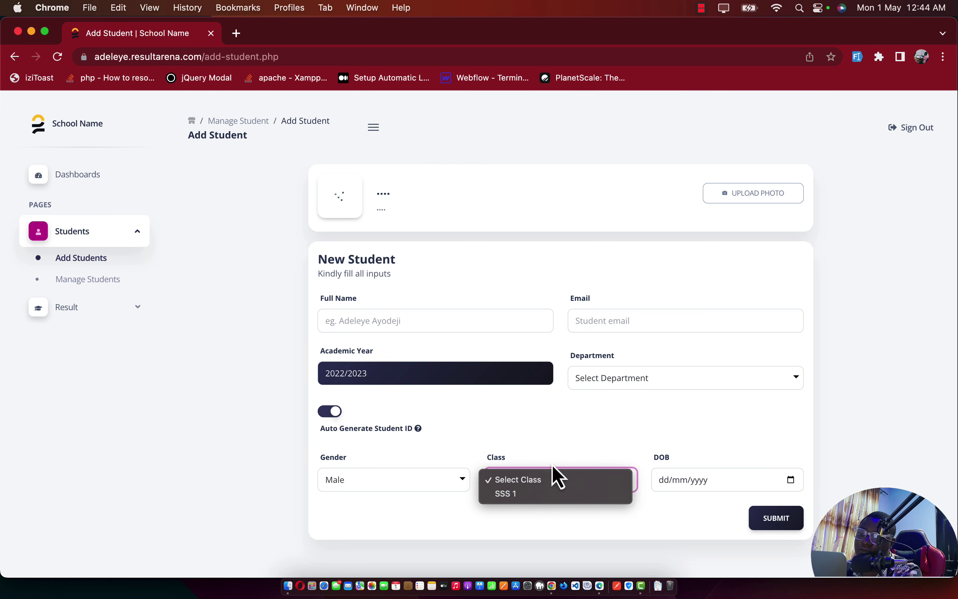
left_click(575, 424)
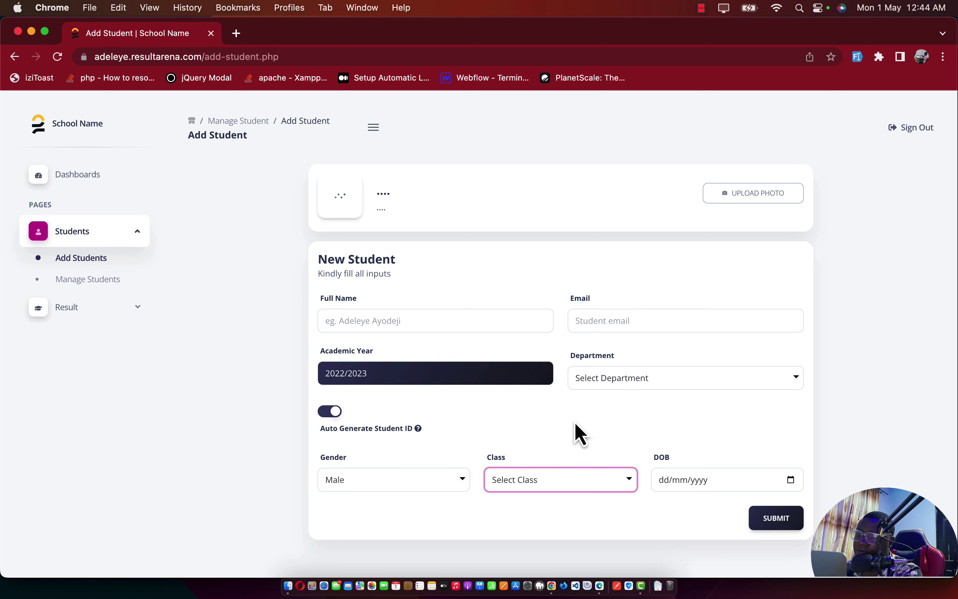
left_click(626, 380)
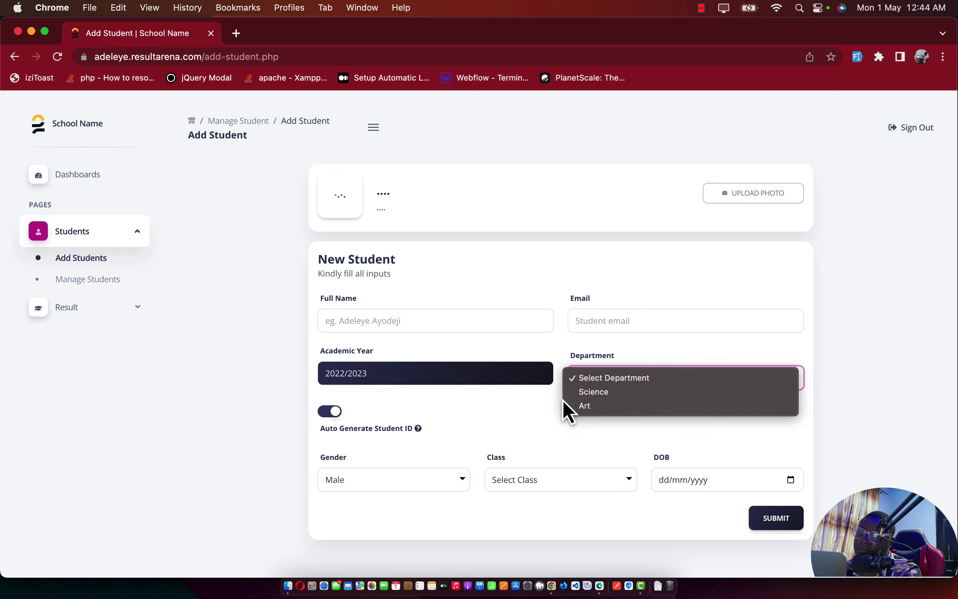
left_click(522, 437)
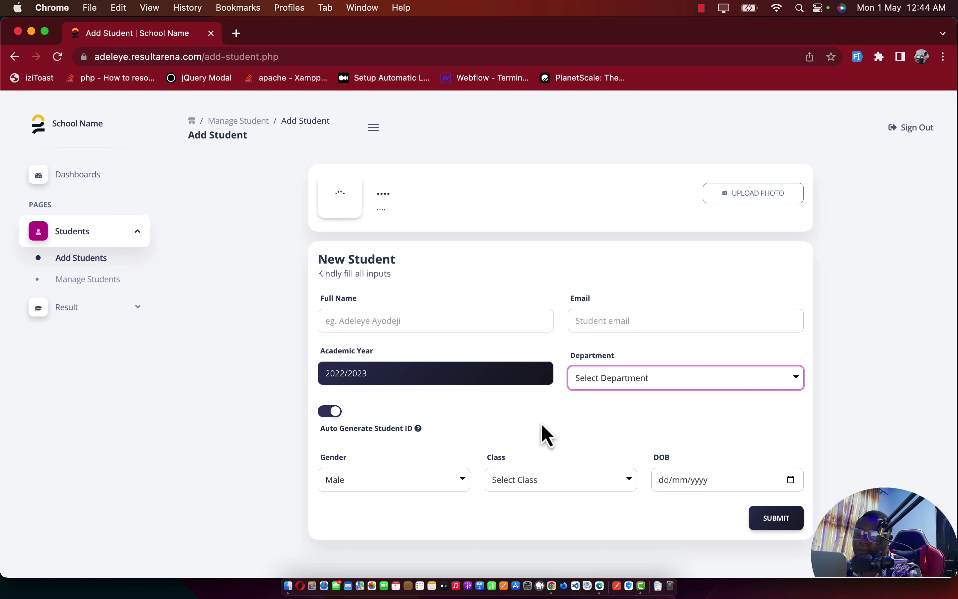
Return to the students list, then open Manage Result to show the SSS 1 result.
left_click(85, 280)
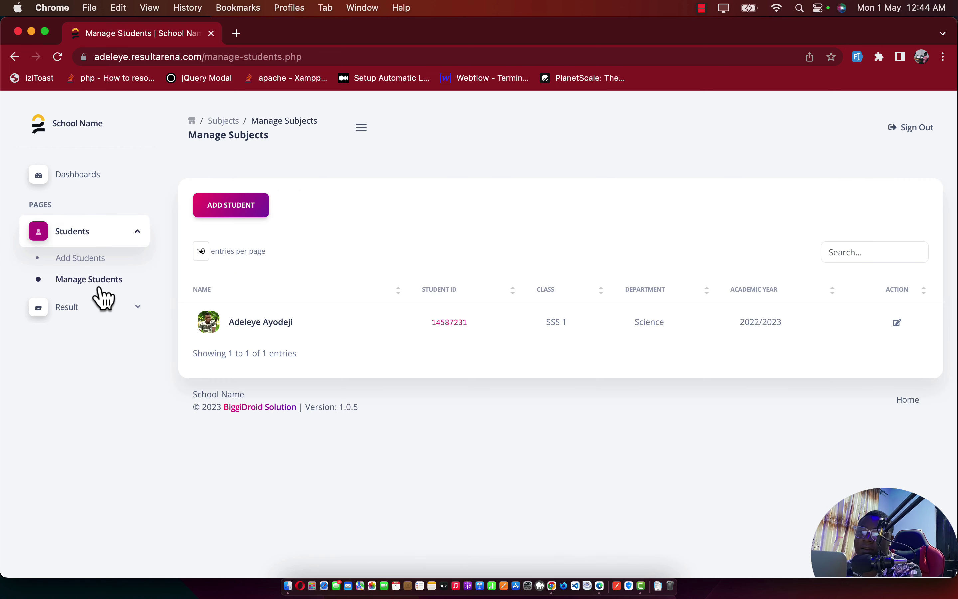
left_click(95, 309)
left_click(96, 356)
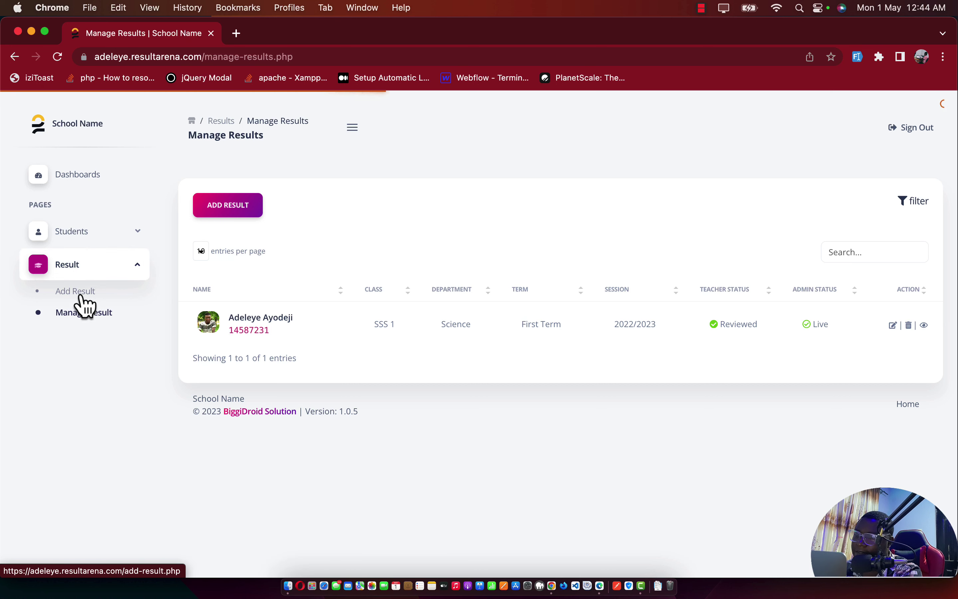
Open the SSS 1 first-term result in the edit form and scroll through it.
left_click(894, 326)
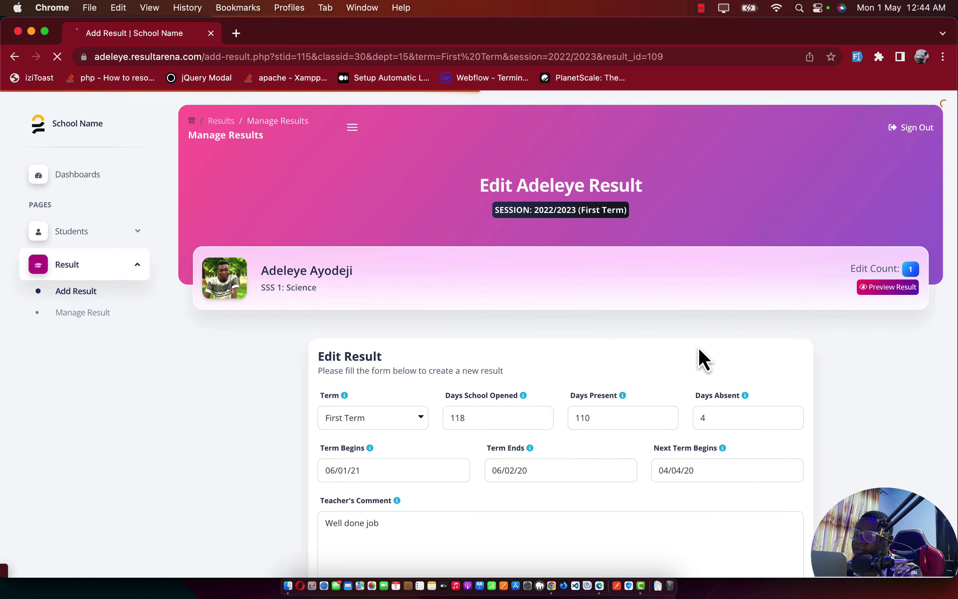
scroll(621, 387, "down", 5)
scroll(504, 352, "up", 2)
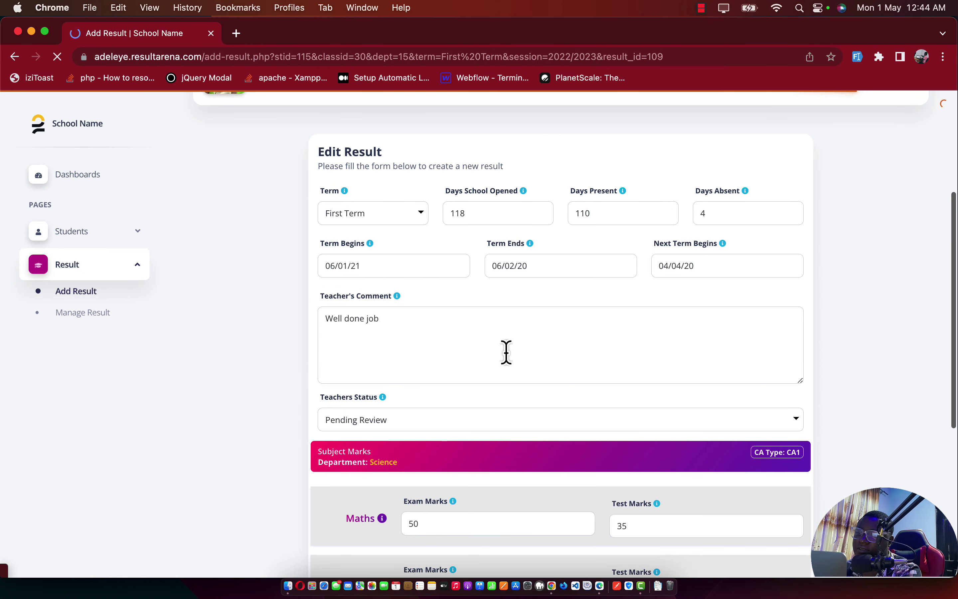
scroll(506, 353, "up", 2)
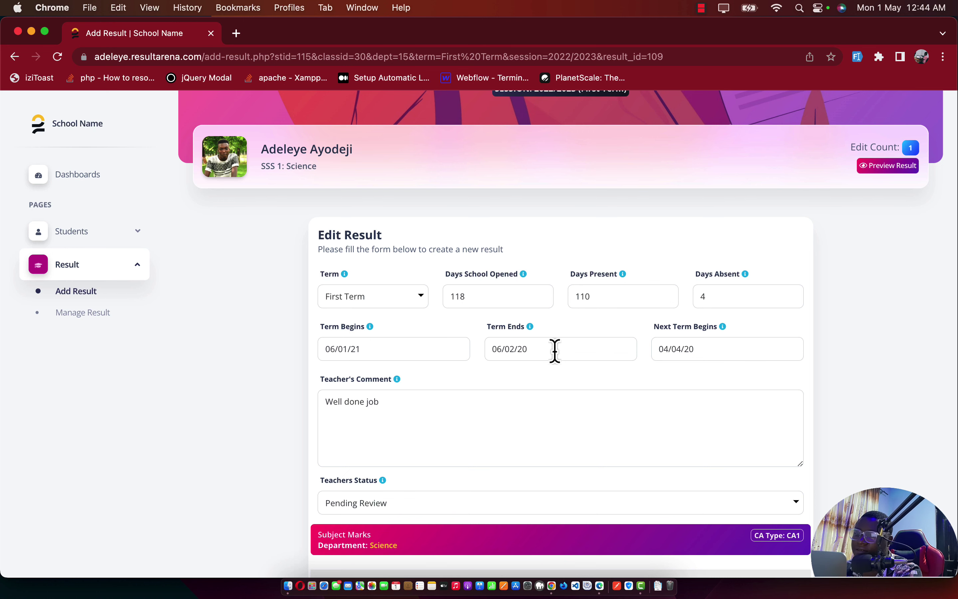
scroll(554, 351, "down", 5)
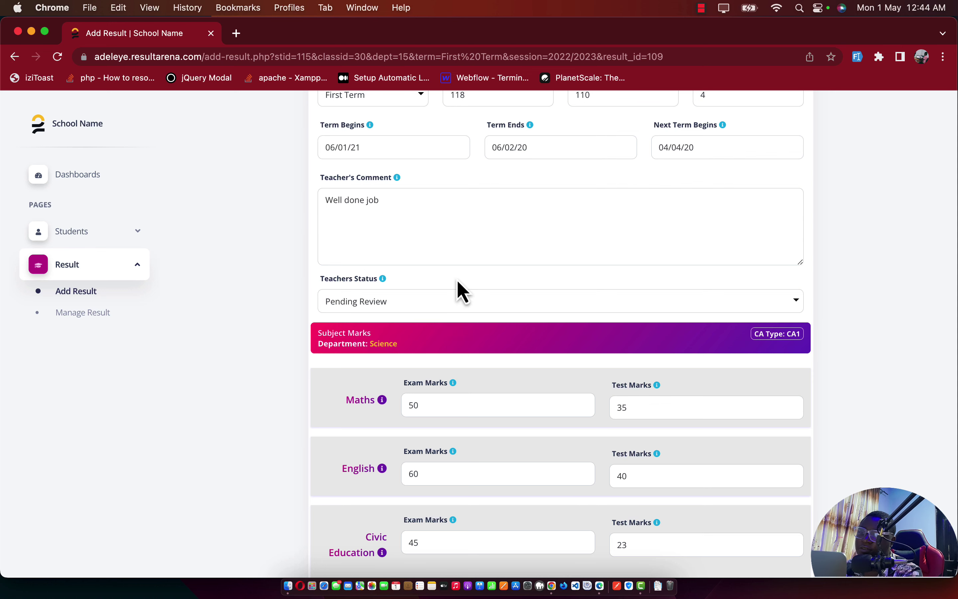
scroll(512, 432, "down", 5)
scroll(513, 432, "up", 13)
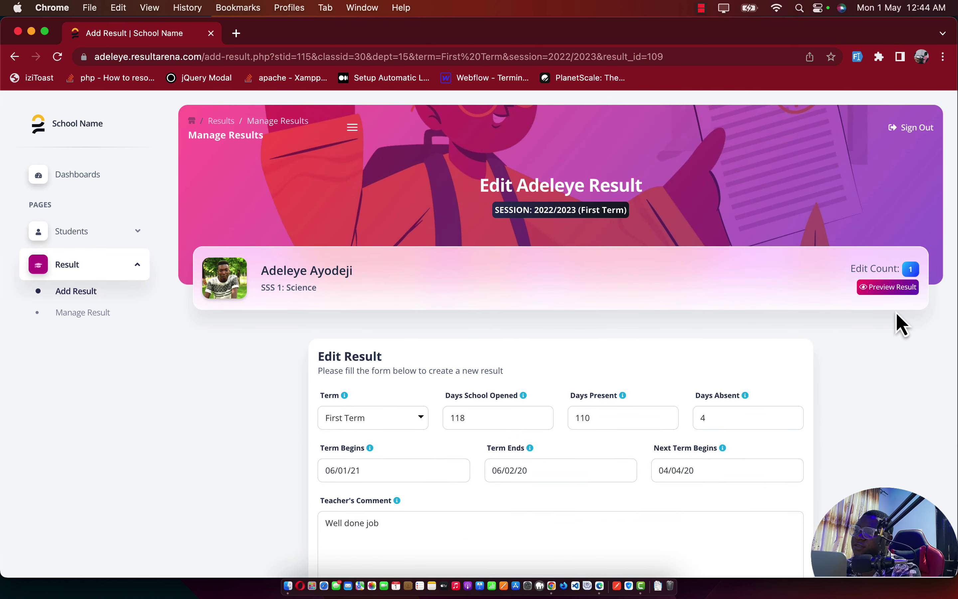
Preview the printed report card in a new tab, close it, and sign out.
left_click(903, 288)
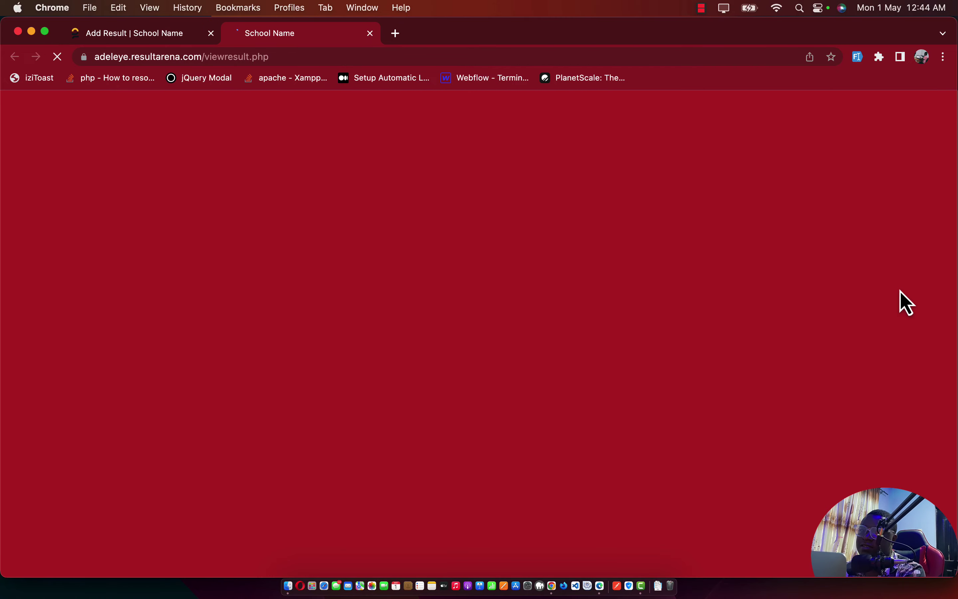
scroll(700, 348, "down", 10)
scroll(700, 349, "up", 10)
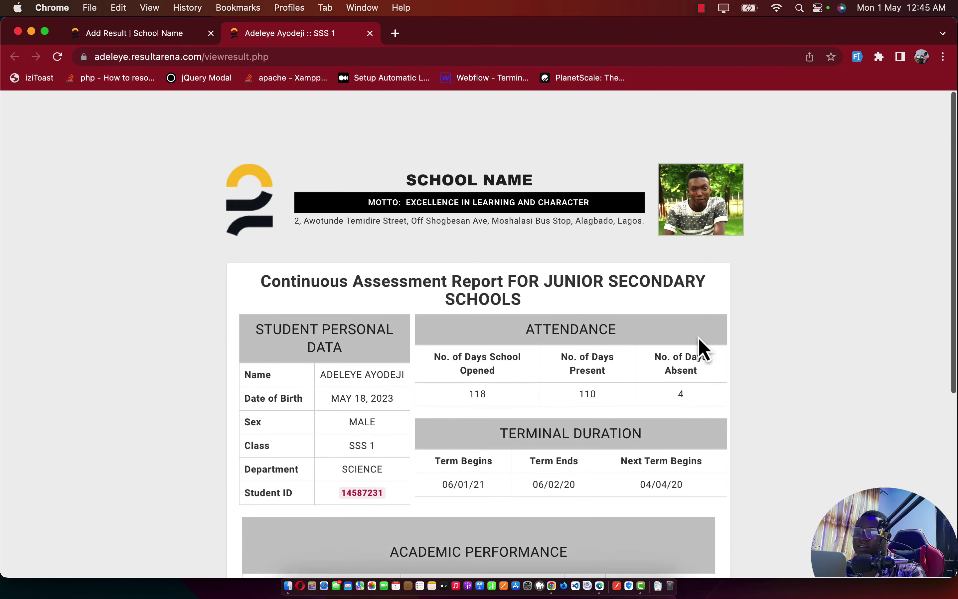
scroll(698, 338, "down", 2)
key("super+w")
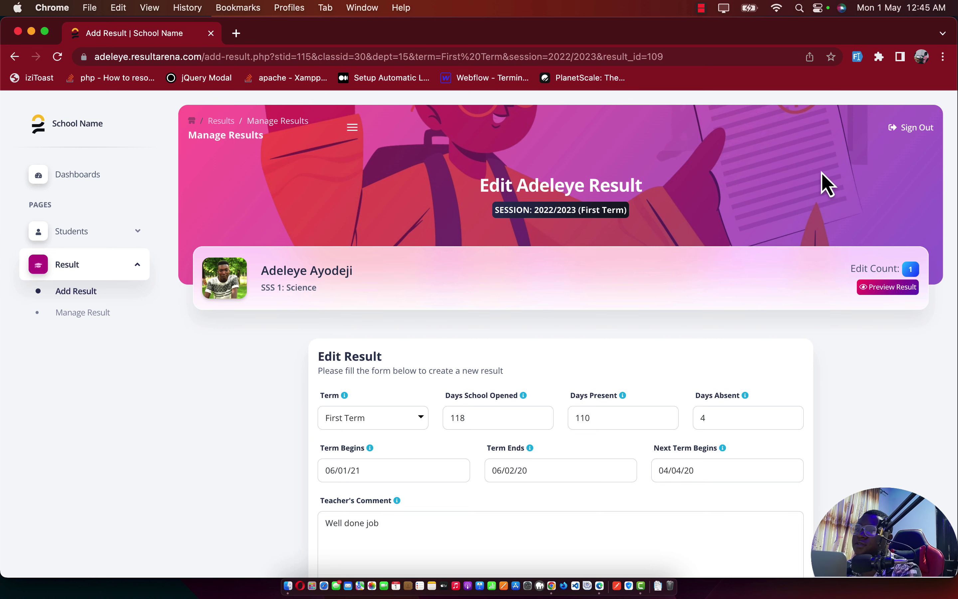
left_click(918, 135)
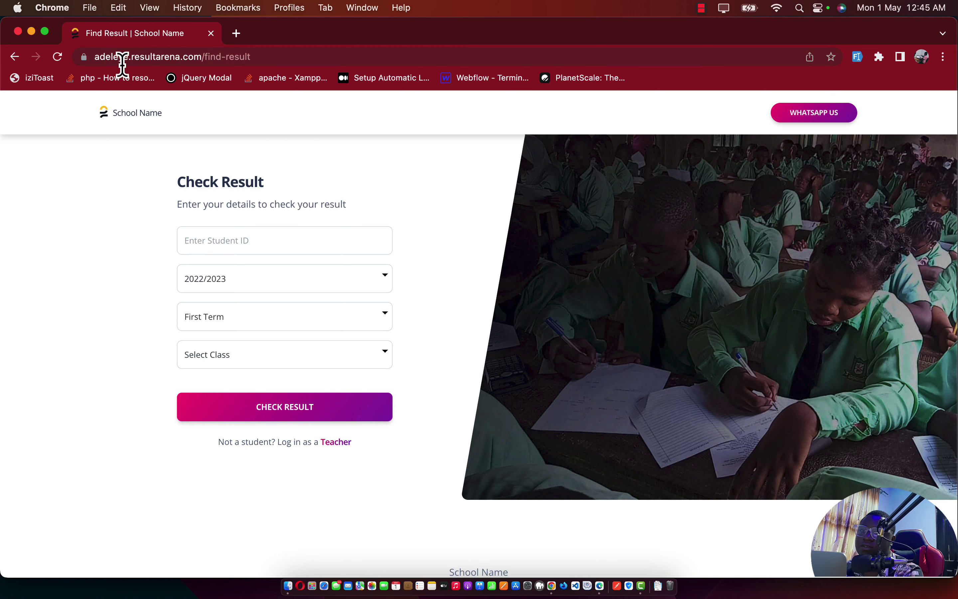
Switch to the admin session in Edge and open Result PIN under KEYS.
left_click(601, 582)
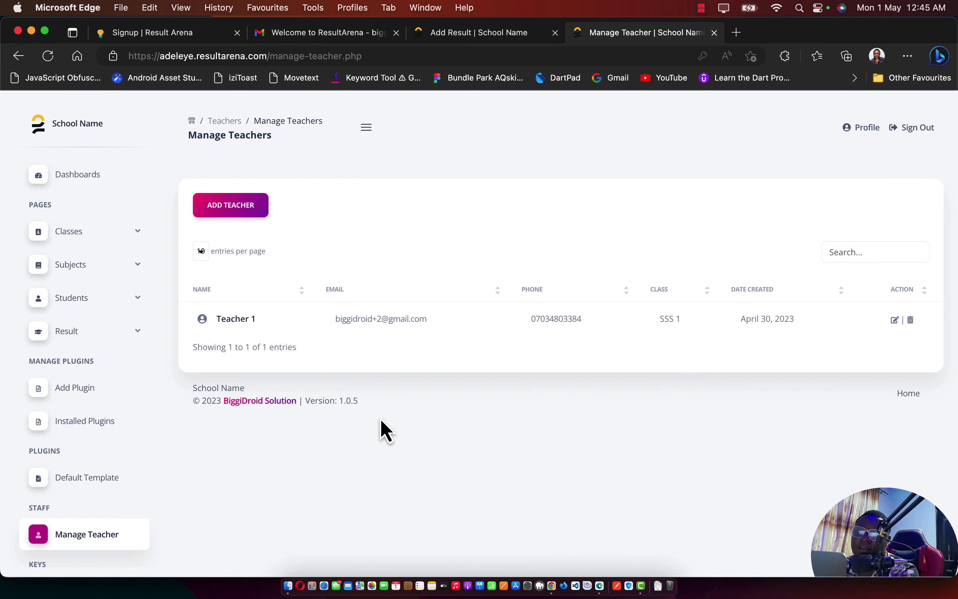
scroll(81, 460, "down", 5)
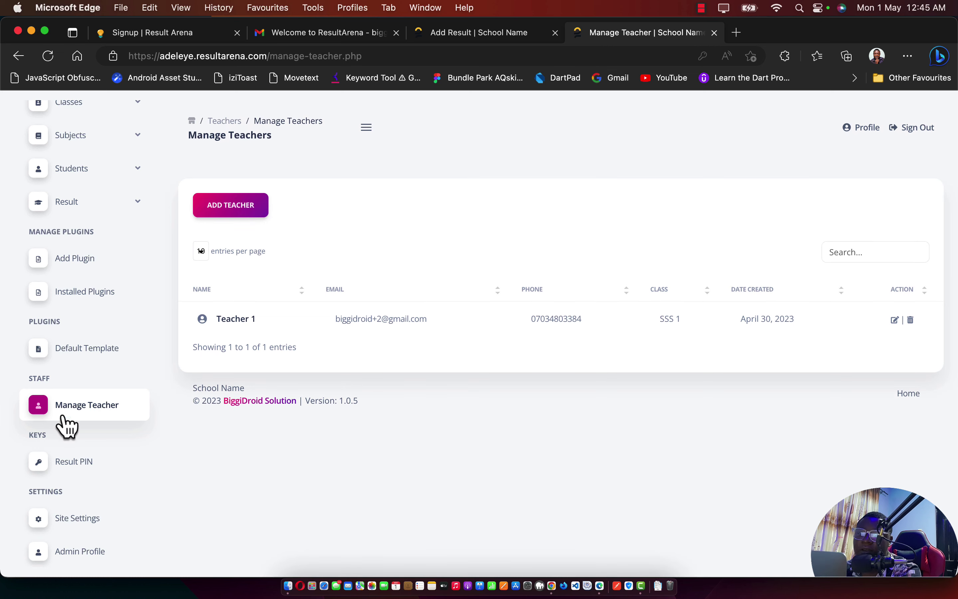
left_click(69, 469)
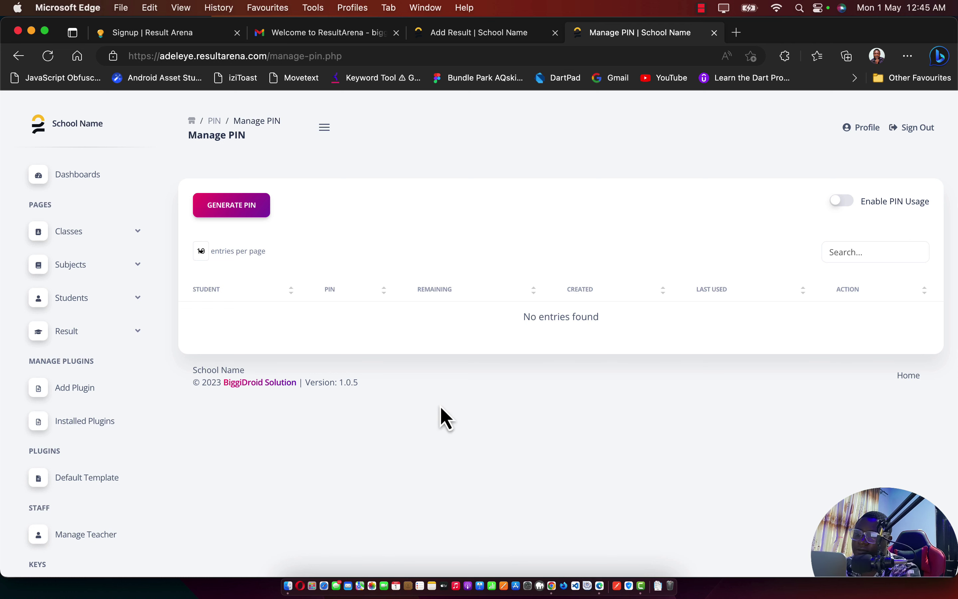
Review the public Check Result form with its Student ID field before enabling PINs.
left_click(551, 586)
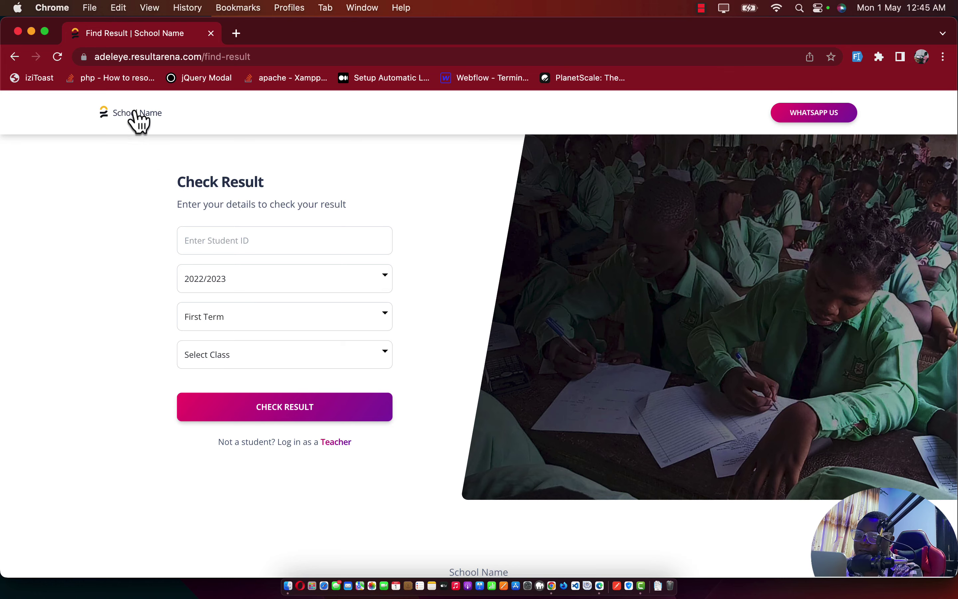
scroll(309, 315, "down", 3)
scroll(310, 306, "up", 3)
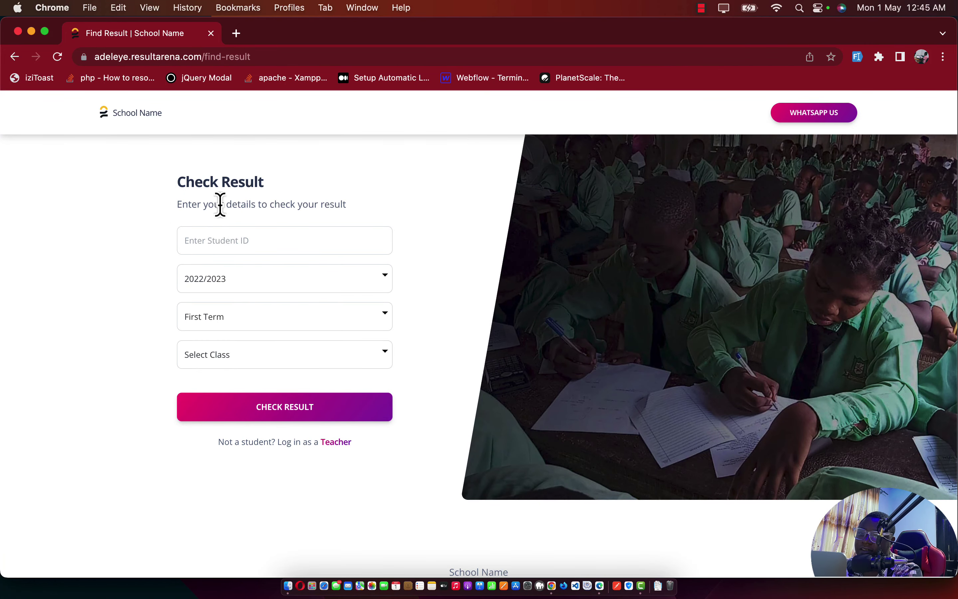
left_click(239, 244)
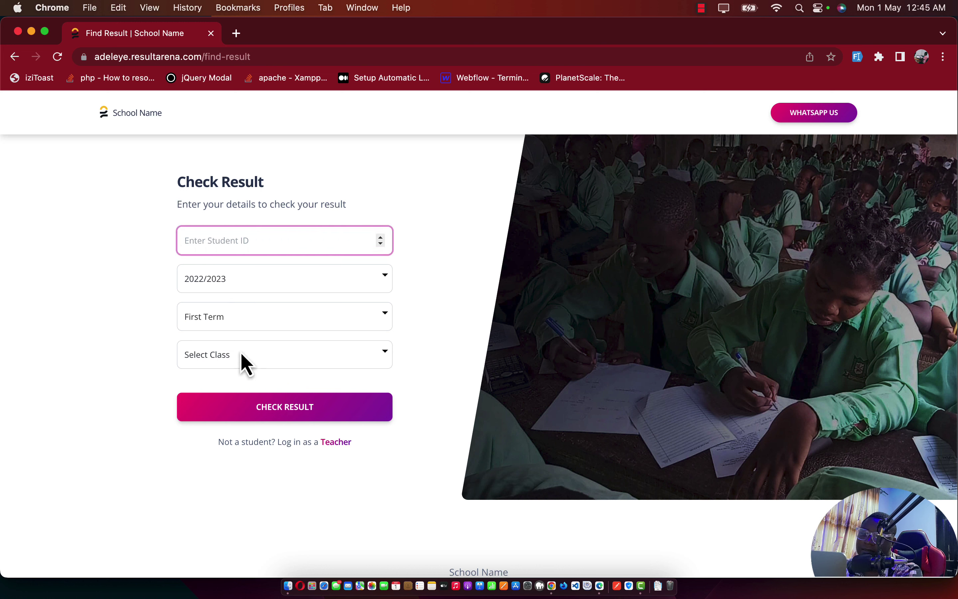
left_click(127, 329)
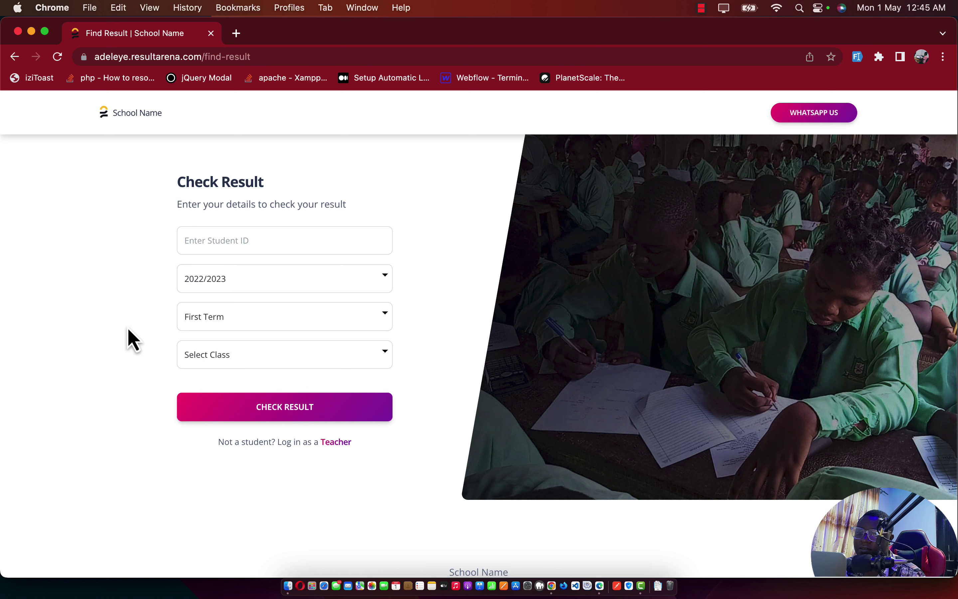
key("super+Tab")
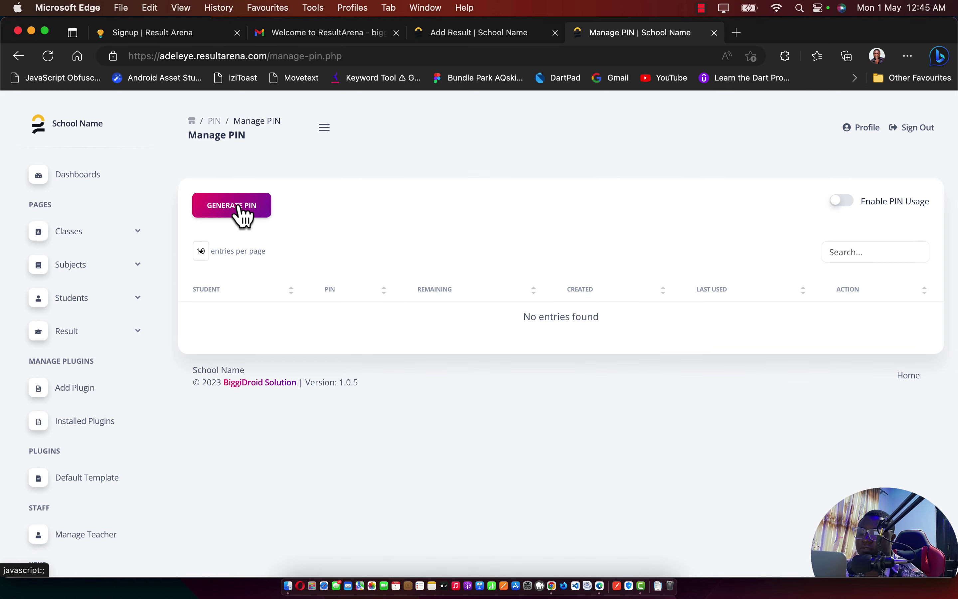
key("super+Tab")
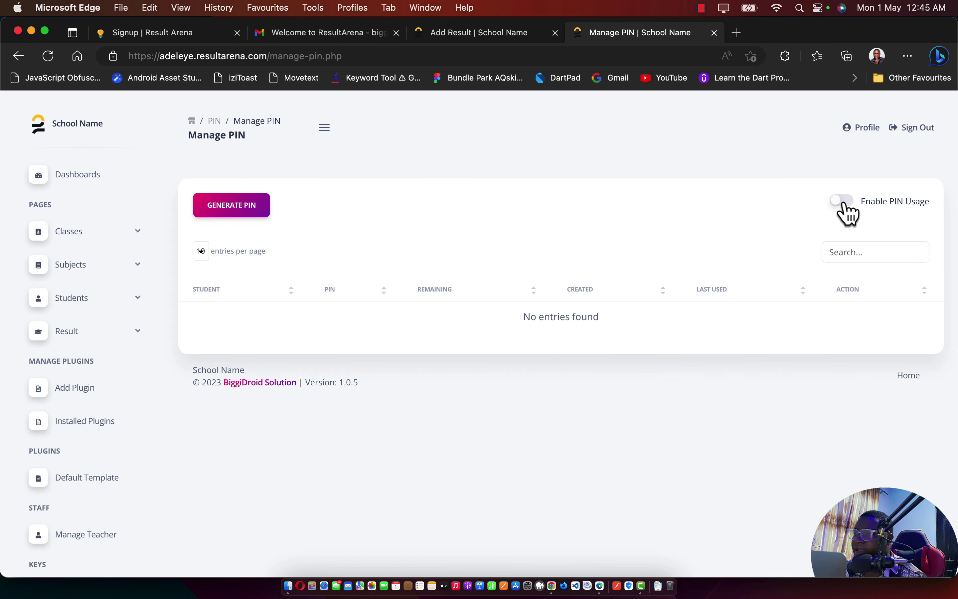
Enable PIN usage and reload Check Result so it shows a PIN field.
left_click(841, 201)
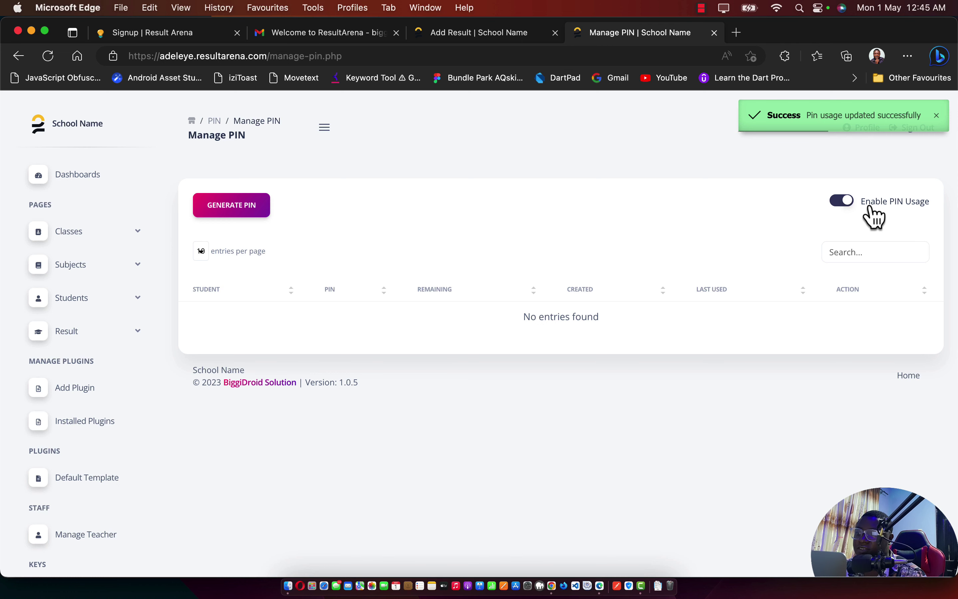
key("super+Tab")
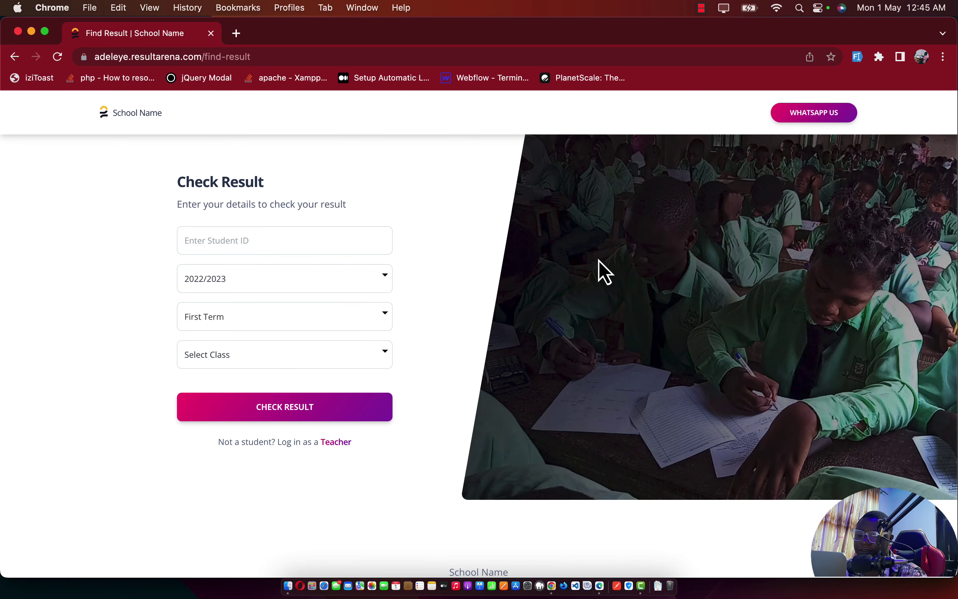
key("super+r")
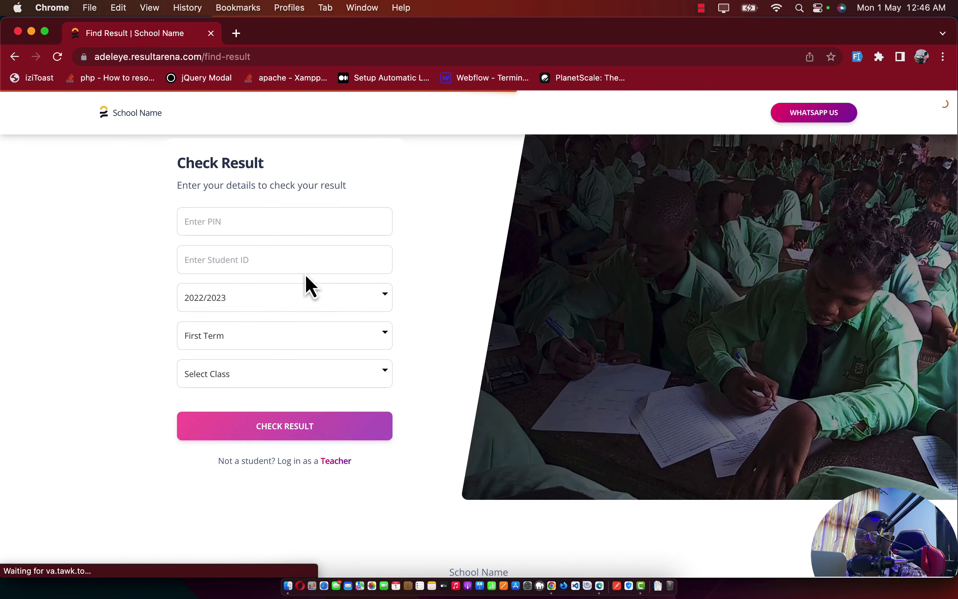
Switch PIN usage back off and reload Check Result so the PIN field disappears.
key("super+Tab")
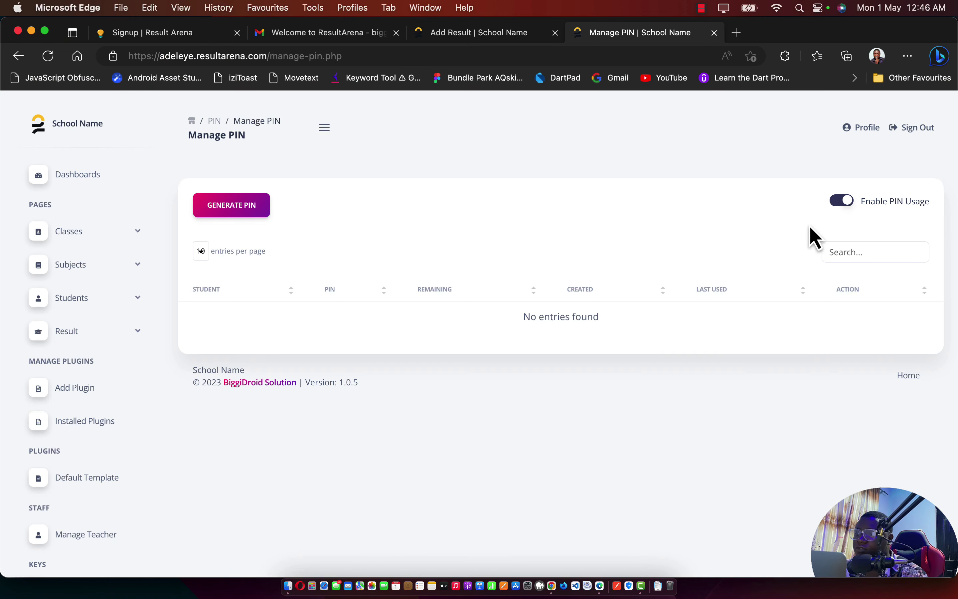
left_click(841, 209)
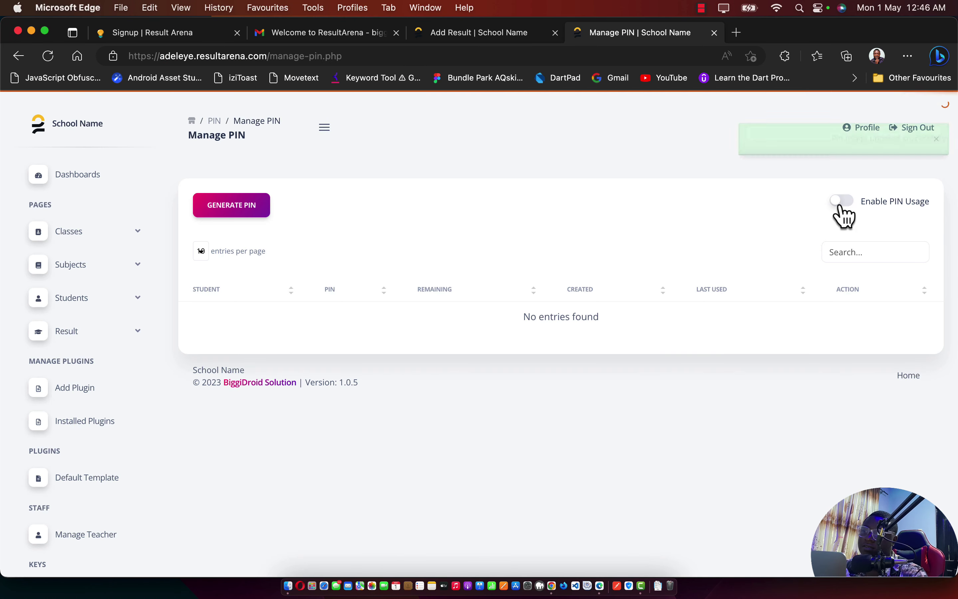
key("super+Tab")
key("super+r")
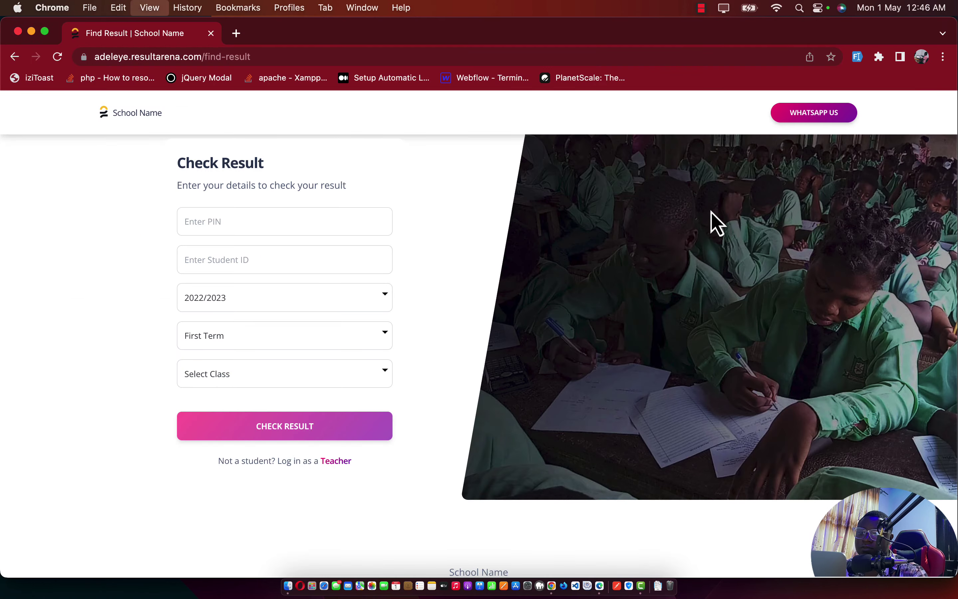
key("super+Tab")
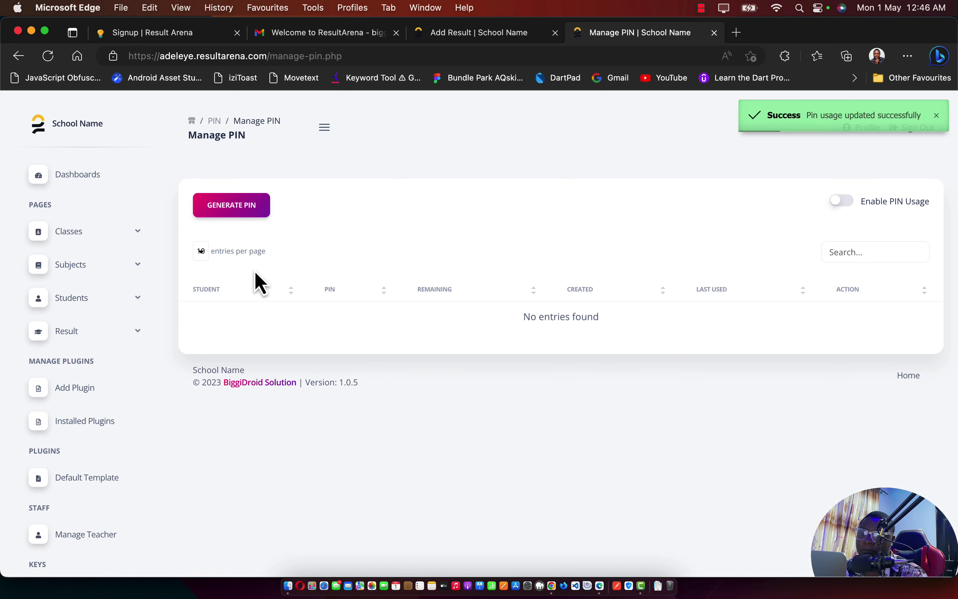
key("super+Tab")
key("super+Tab")
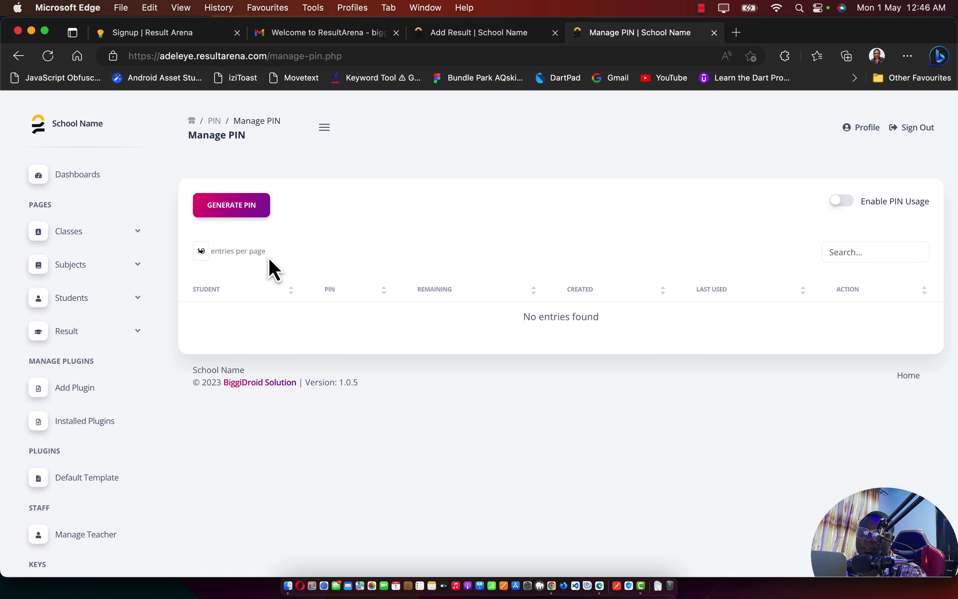
left_click(82, 337)
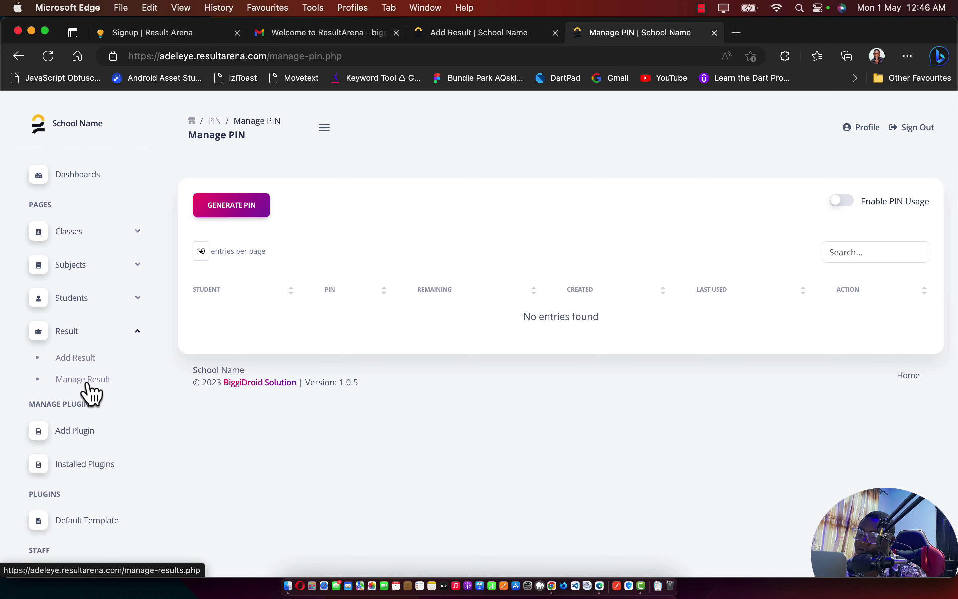
Copy the student's ID from Manage Results into Check Result and keep First Term.
left_click(86, 381)
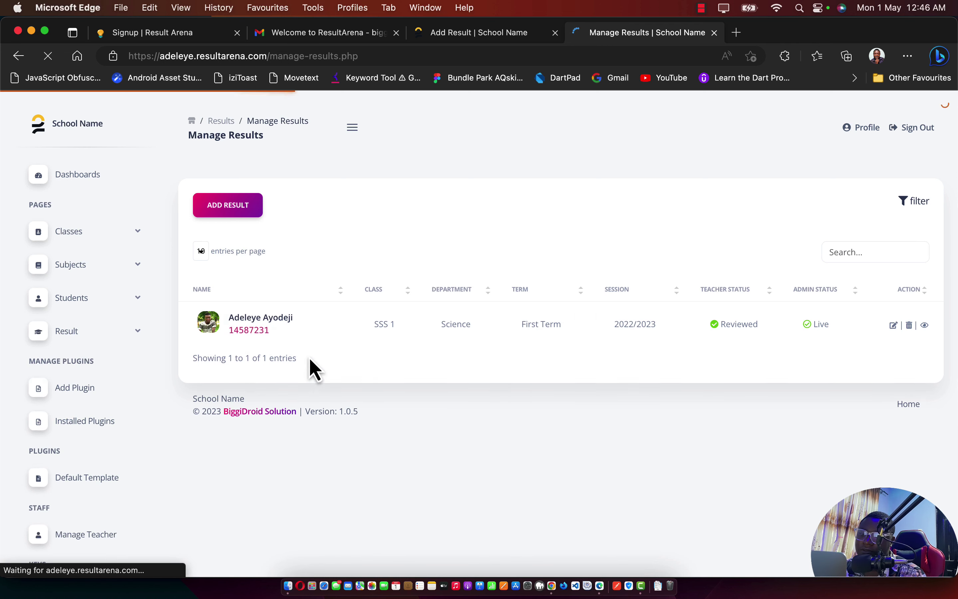
double_click(258, 331)
key("super+Tab")
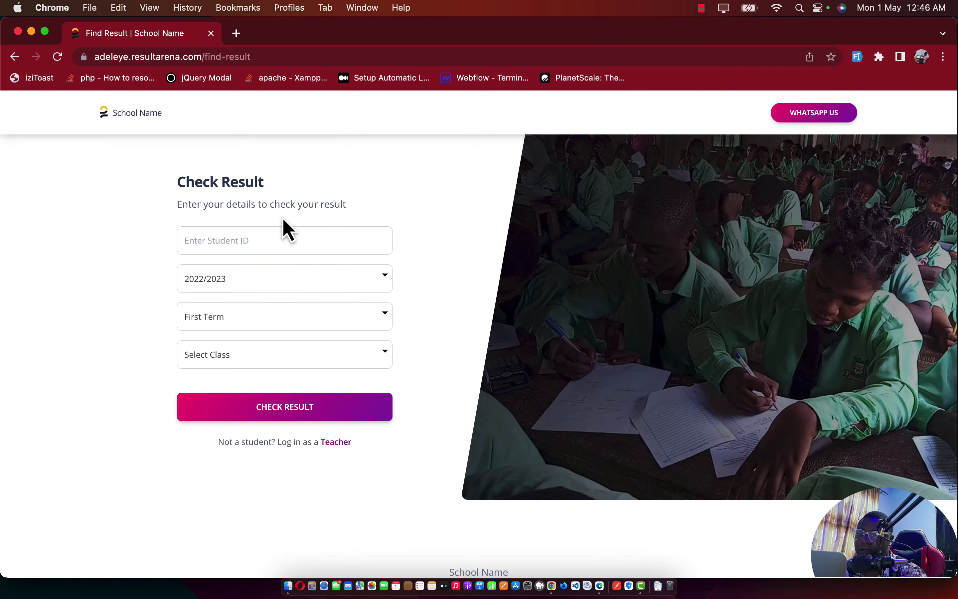
left_click(261, 234)
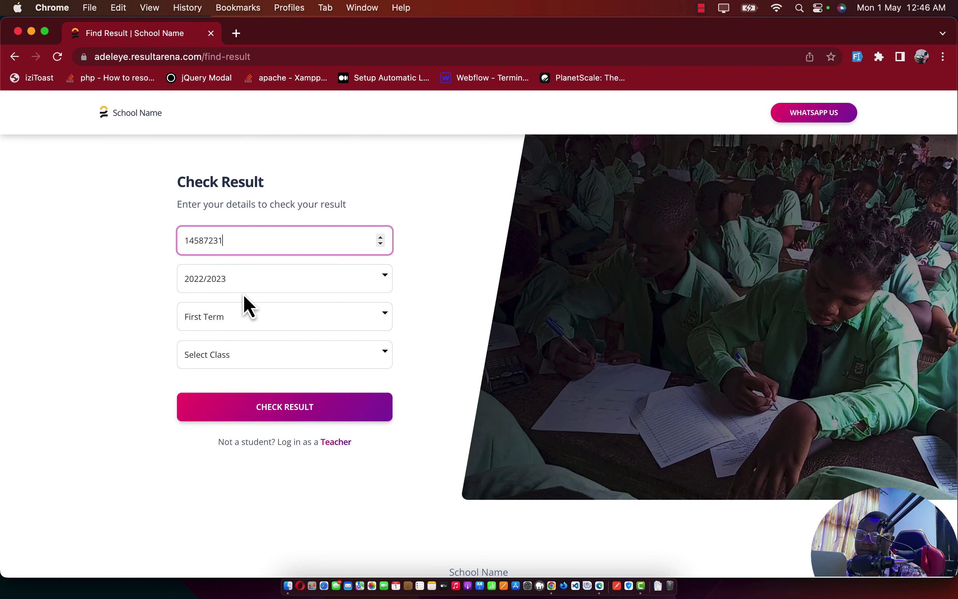
key("super+Tab")
key("super+Tab")
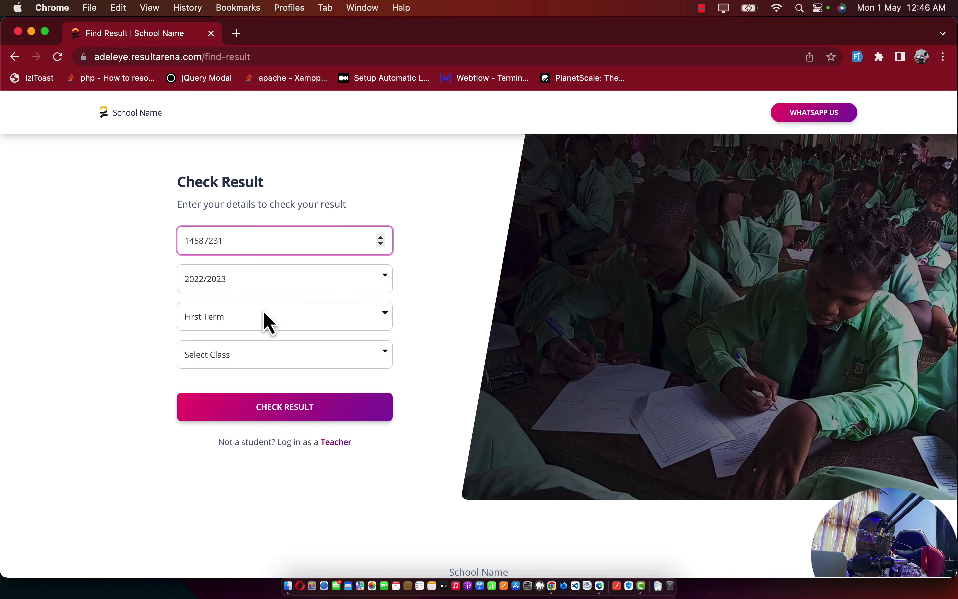
left_click(258, 317)
left_click(258, 317)
key("super+Tab")
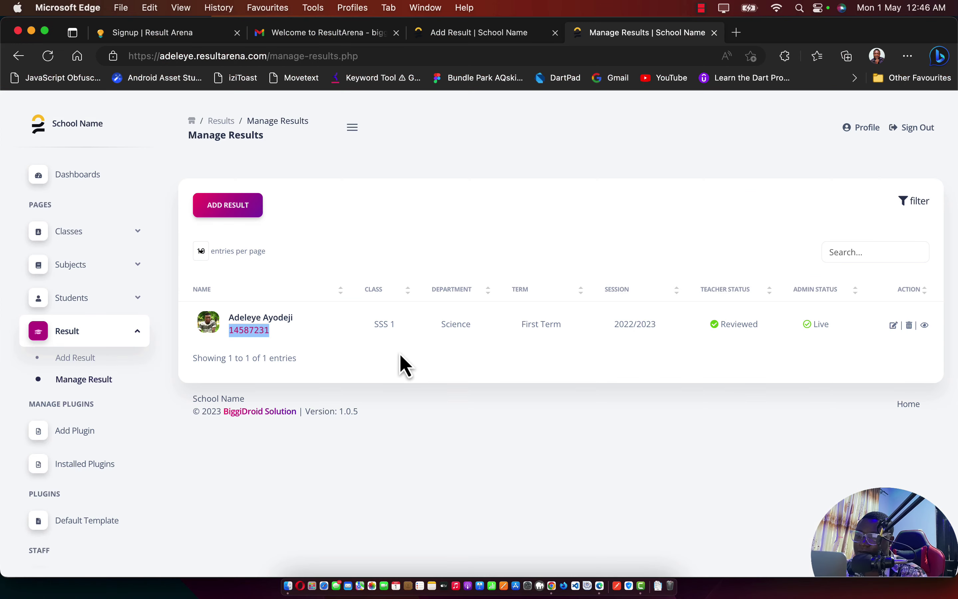
key("super+Tab")
Choose SSS 1, submit, scroll the report shown without a PIN, and return to admin.
left_click(265, 362)
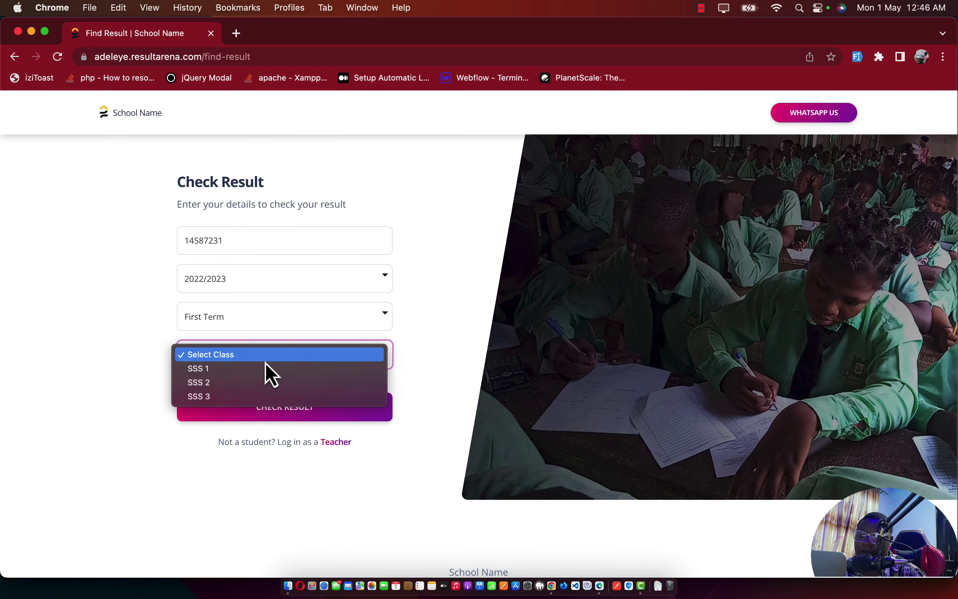
left_click(258, 369)
left_click(287, 414)
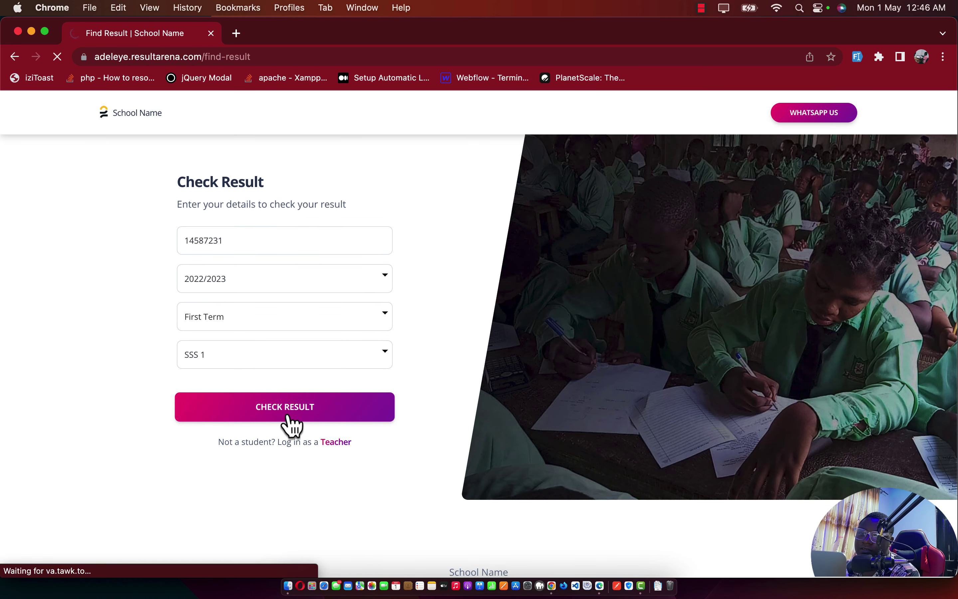
scroll(489, 390, "down", 8)
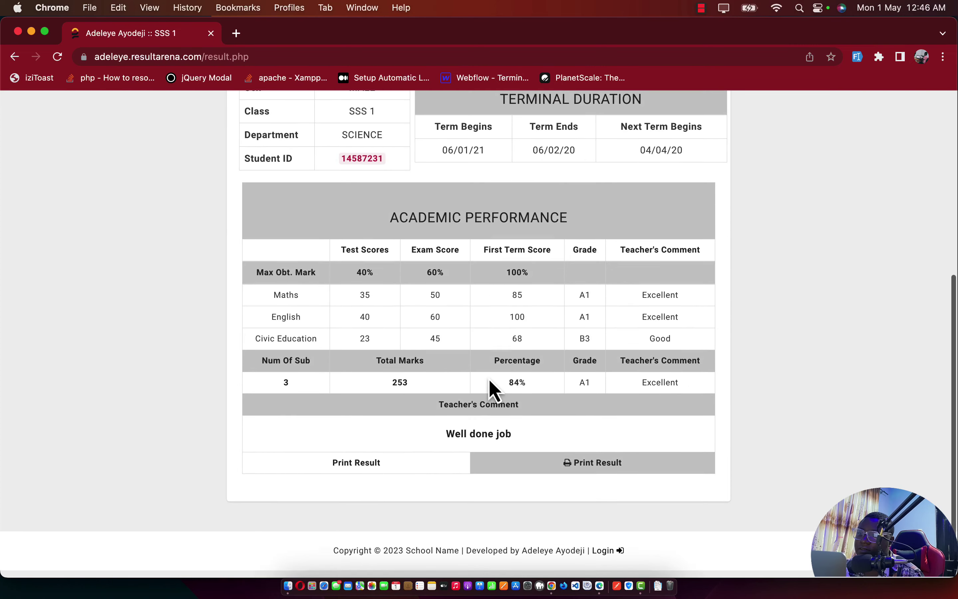
scroll(493, 390, "up", 8)
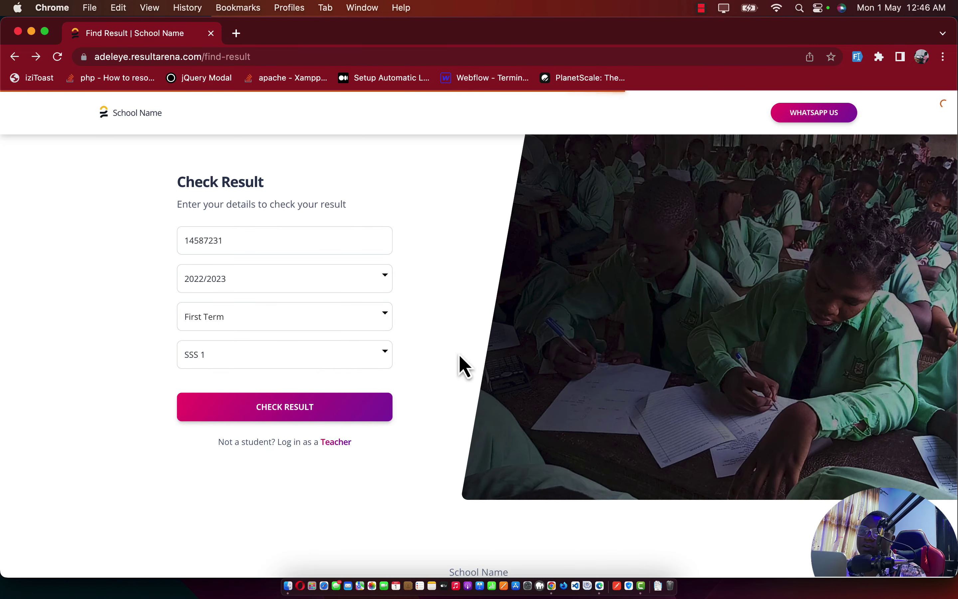
key("super+Tab")
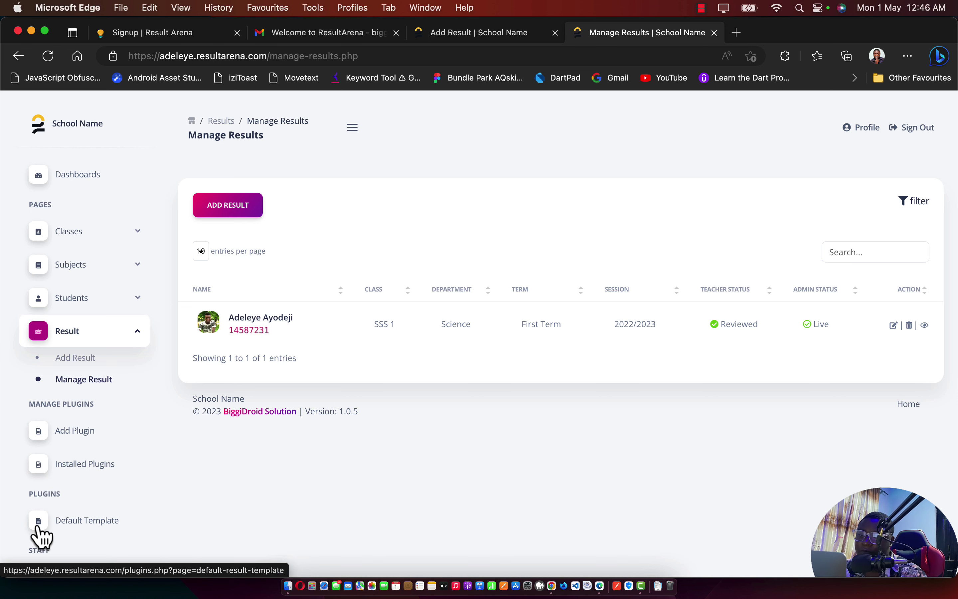
Open Result PIN in a new tab, generate a new PIN, and select it.
scroll(40, 536, "down", 3)
scroll(91, 495, "down", 3)
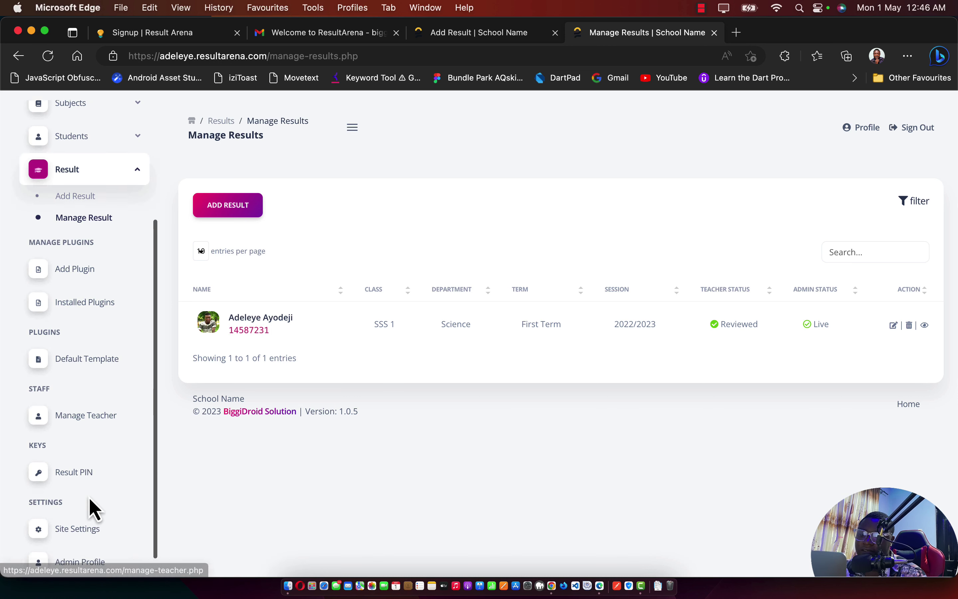
right_click(82, 468)
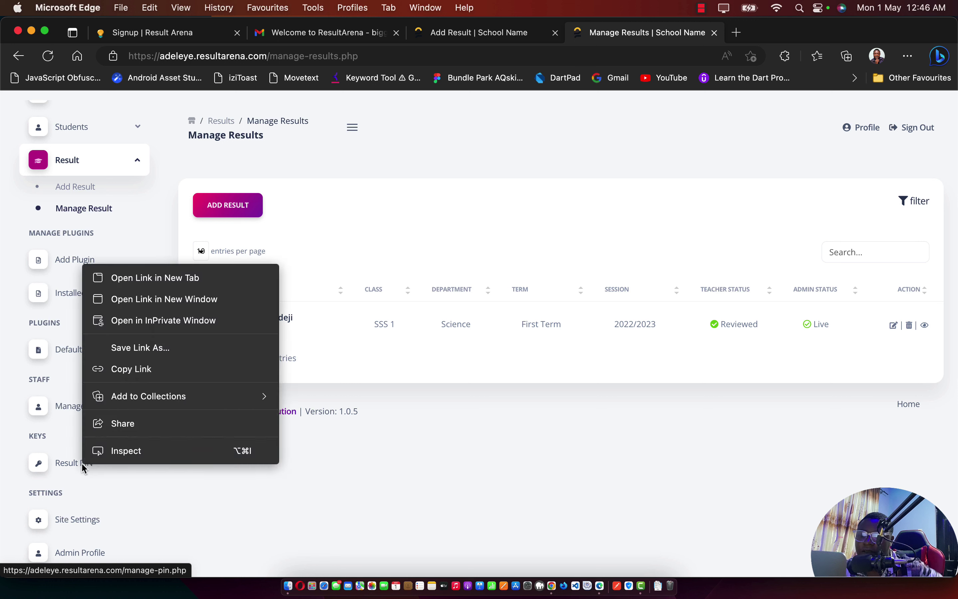
left_click(151, 277)
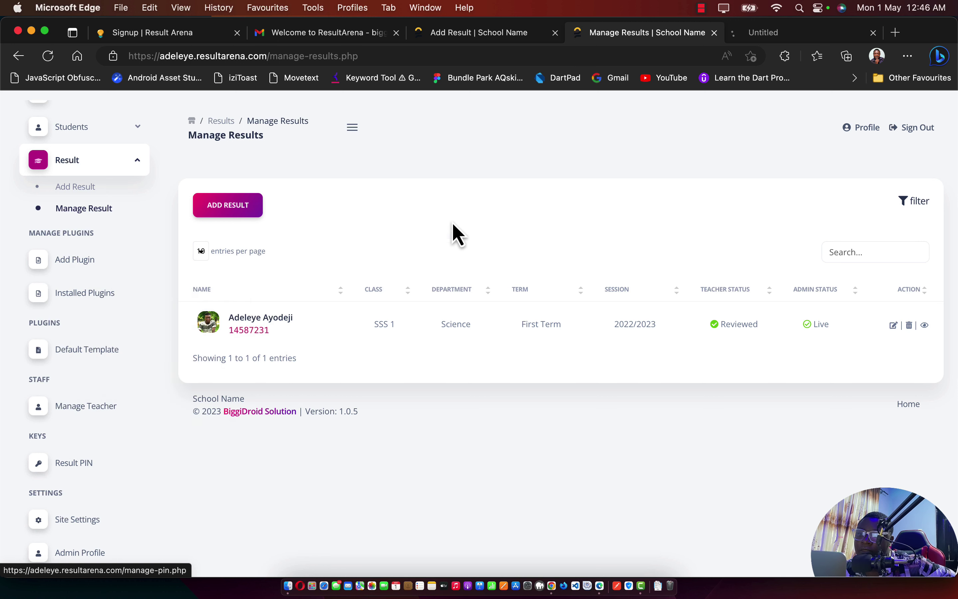
left_click(788, 32)
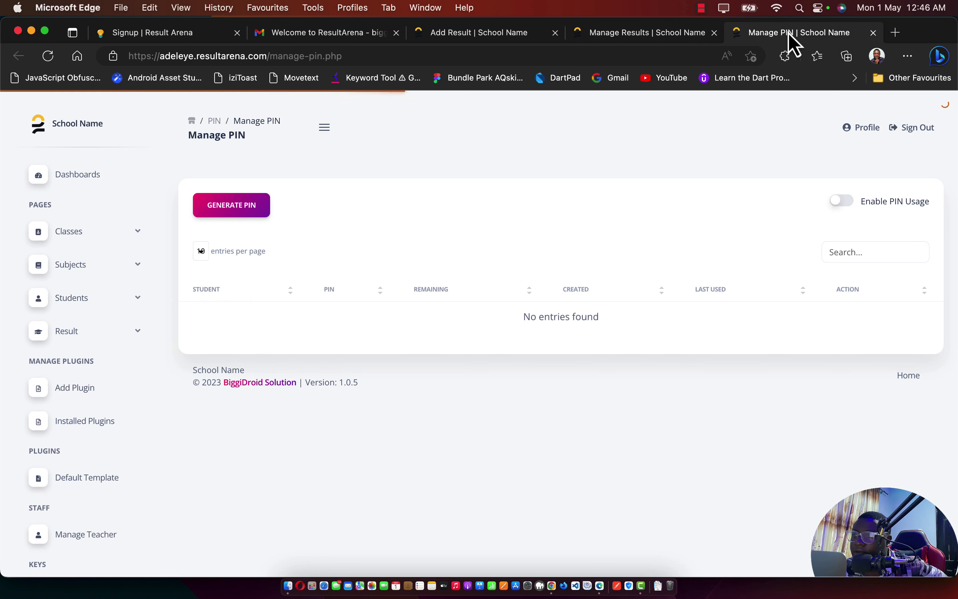
left_click(247, 209)
left_click(480, 408)
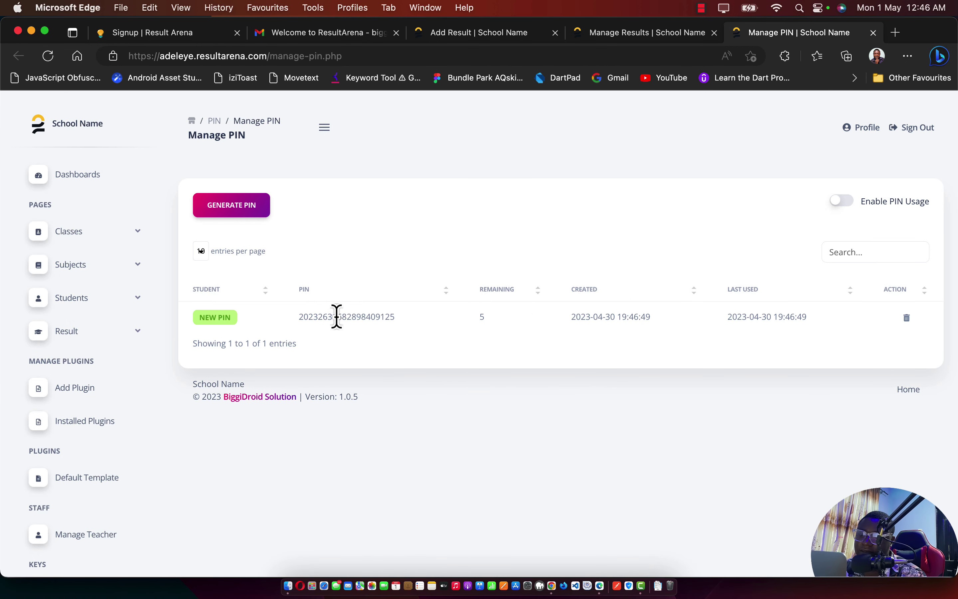
double_click(340, 317)
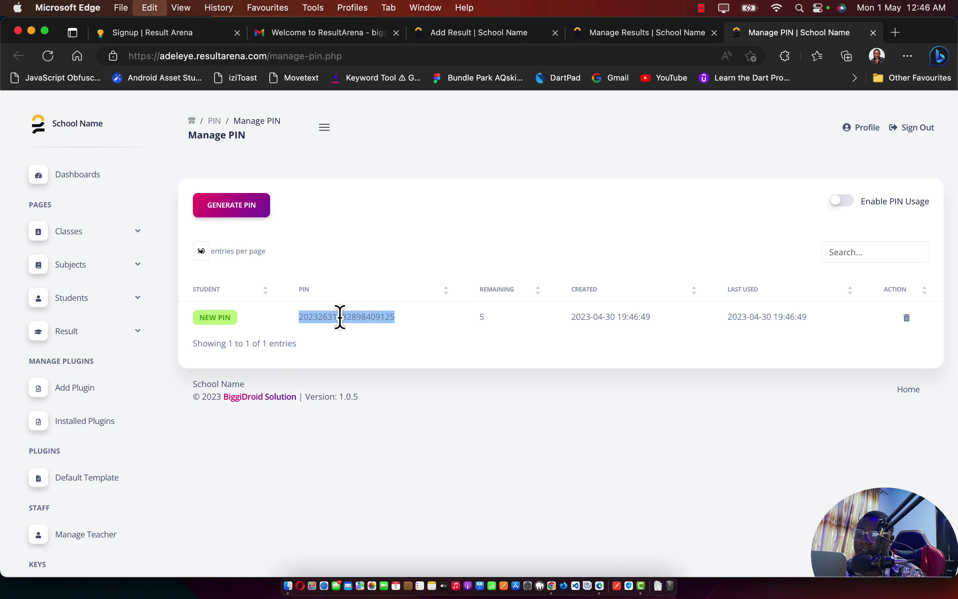
Enable PIN usage and reload Check Result so it asks for a PIN.
left_click(552, 582)
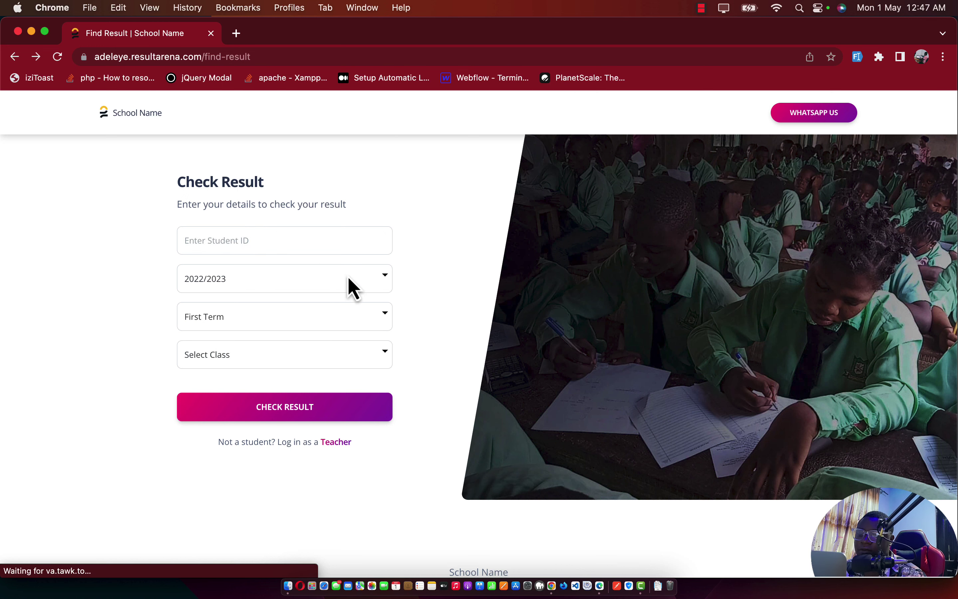
key("super+Tab")
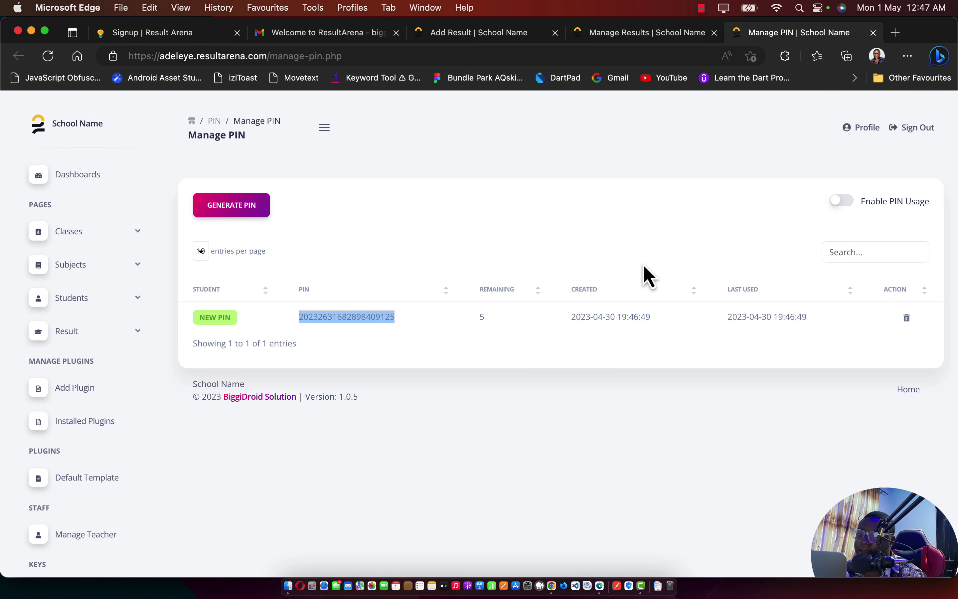
left_click(842, 202)
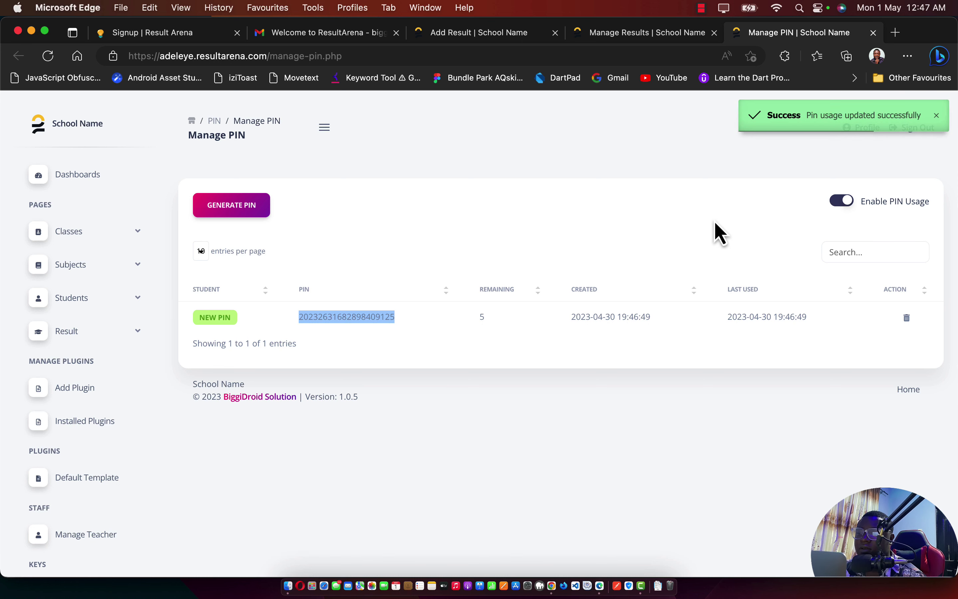
key("super+Tab")
key("super+Tab")
key("super+Tab")
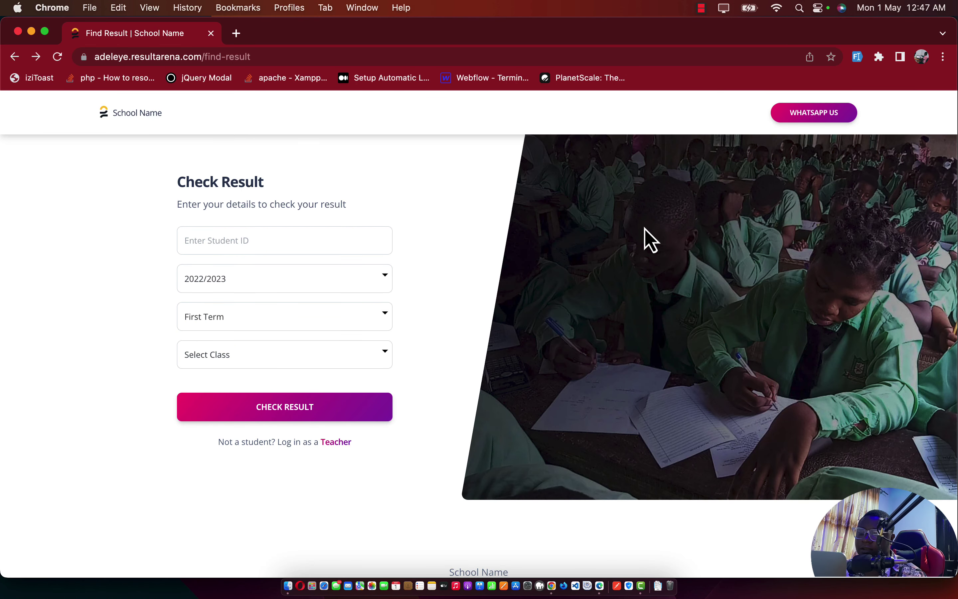
key("super+r")
Paste the generated PIN and the student's ID from Manage Results into the form.
left_click(265, 222)
key("super+v")
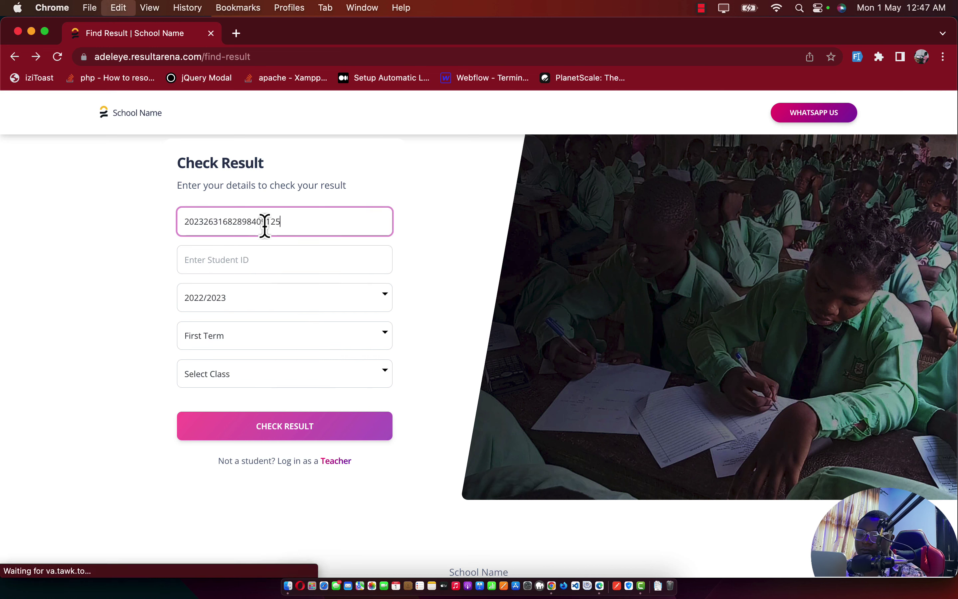
left_click(260, 260)
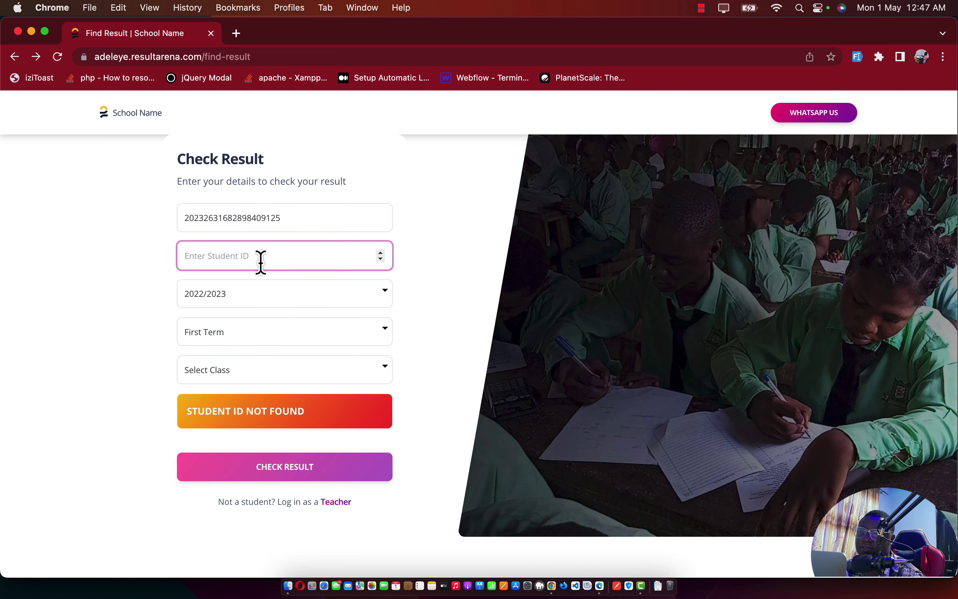
key("super+Tab")
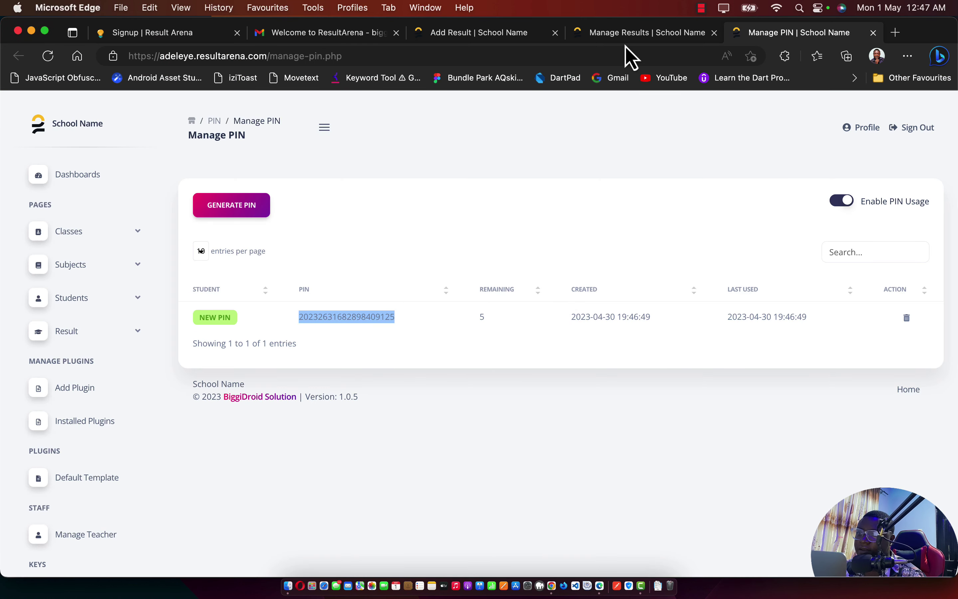
left_click(627, 36)
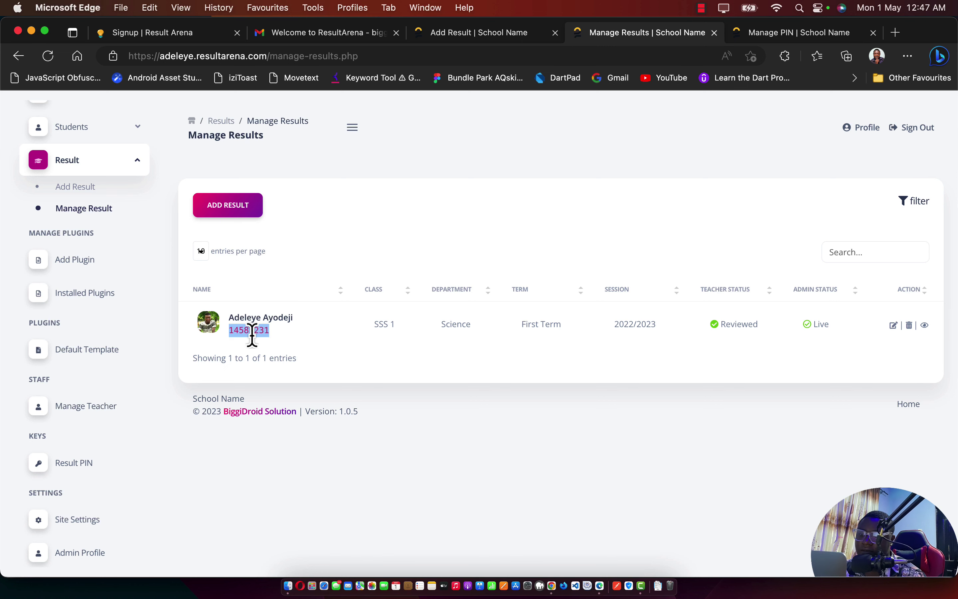
key("super+Tab")
left_click(236, 258)
type("14587231")
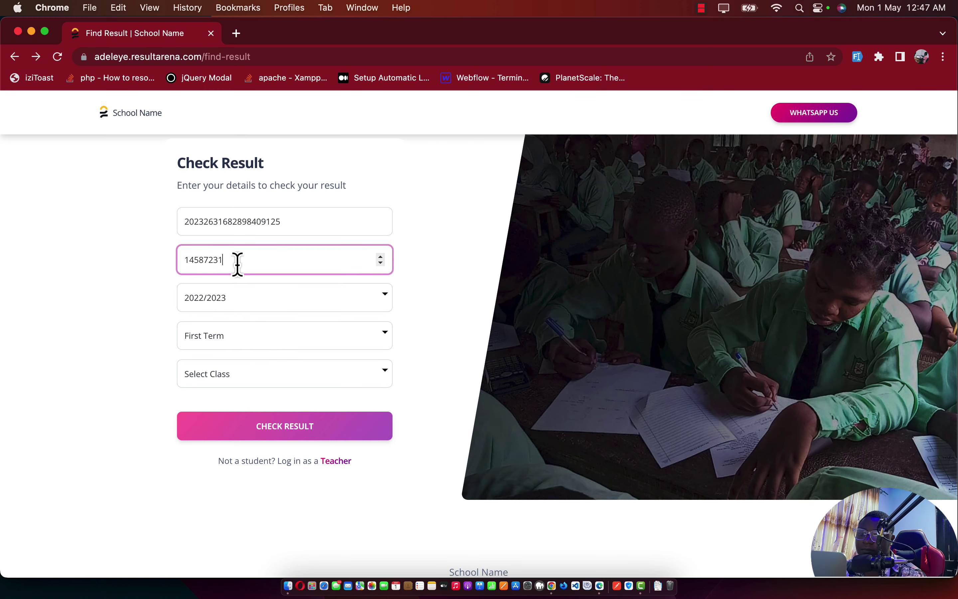
Choose SSS 1, submit to view the student's report, then return to admin.
left_click(247, 370)
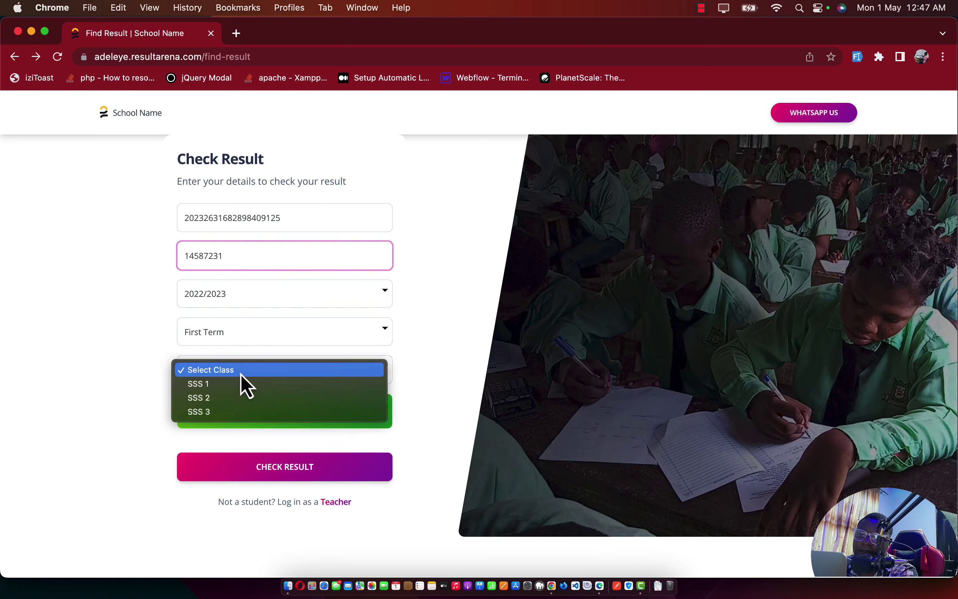
left_click(236, 384)
left_click(282, 471)
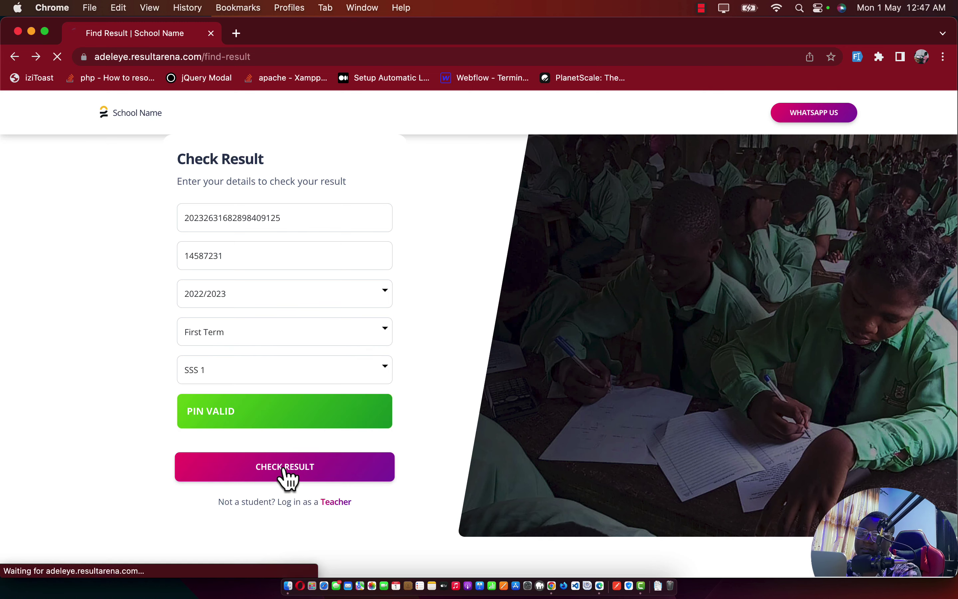
scroll(538, 252, "down", 8)
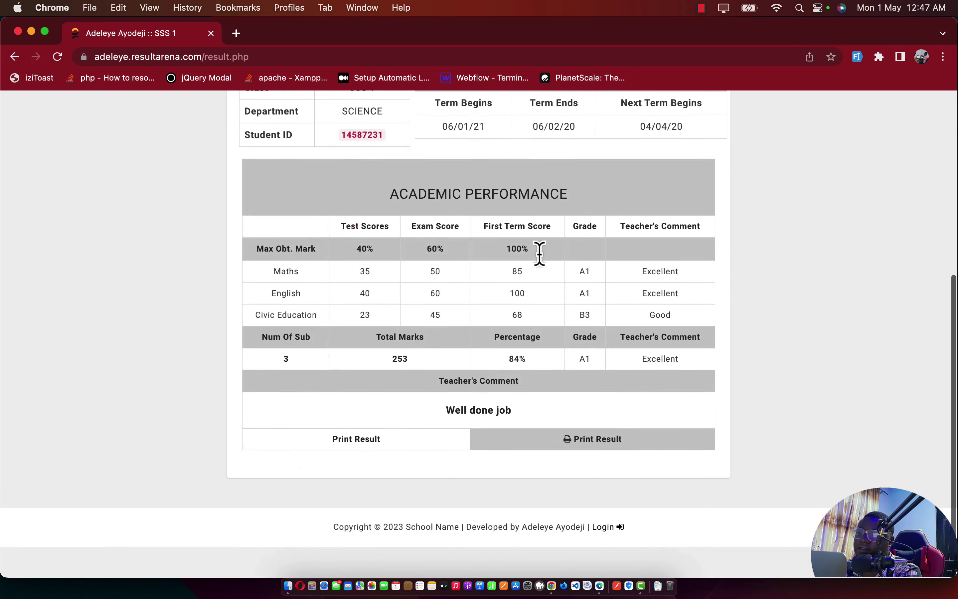
scroll(539, 252, "up", 8)
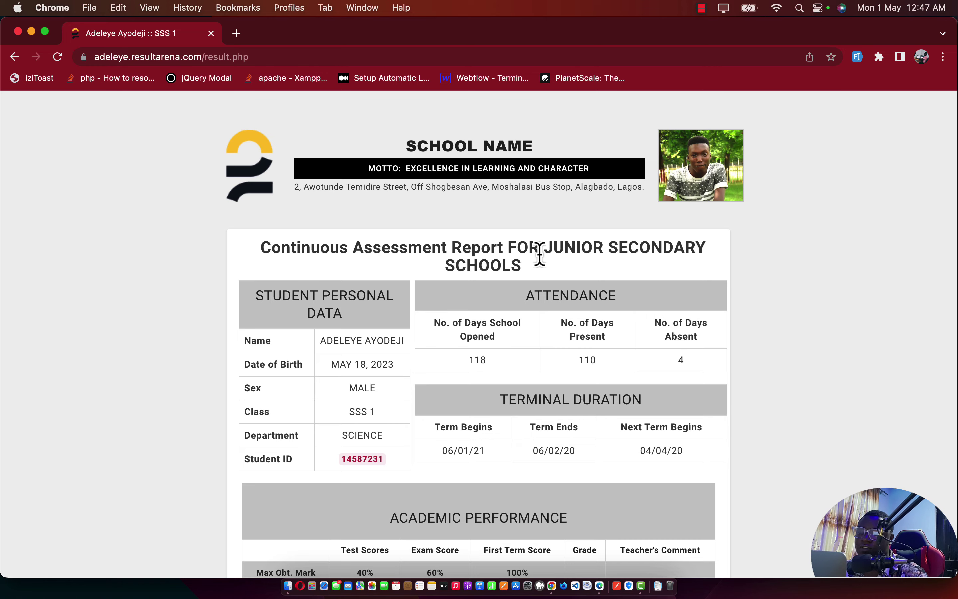
key("super+Tab")
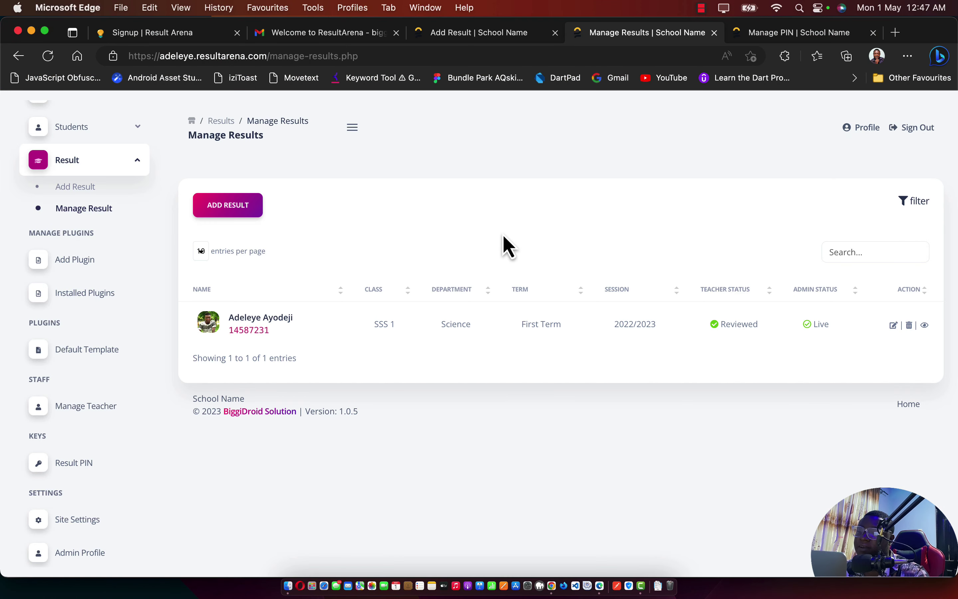
Refresh Manage PIN and note the PIN's remaining uses count of 4.
left_click(762, 34)
key("super+r")
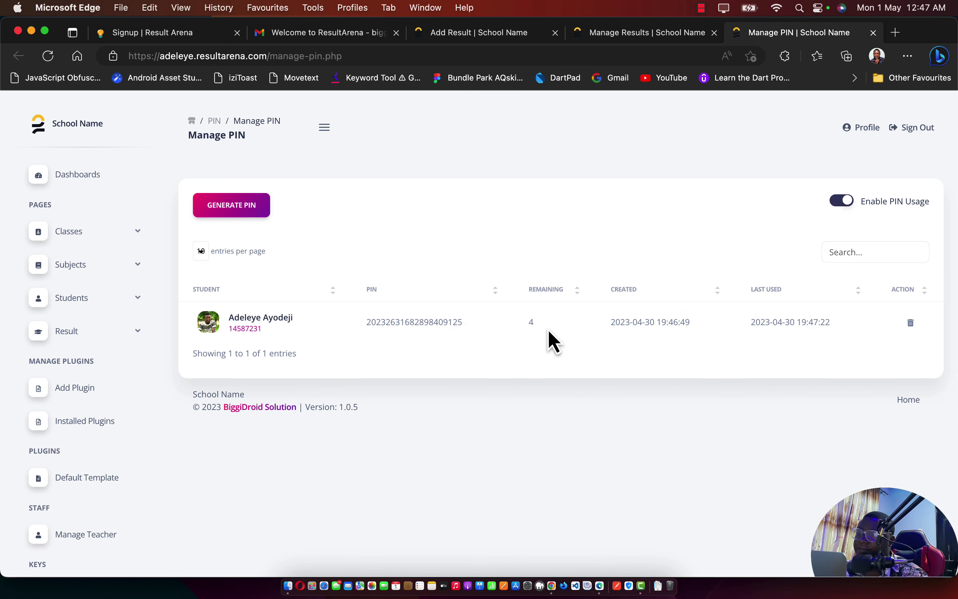
left_click_drag(548, 328, 527, 326)
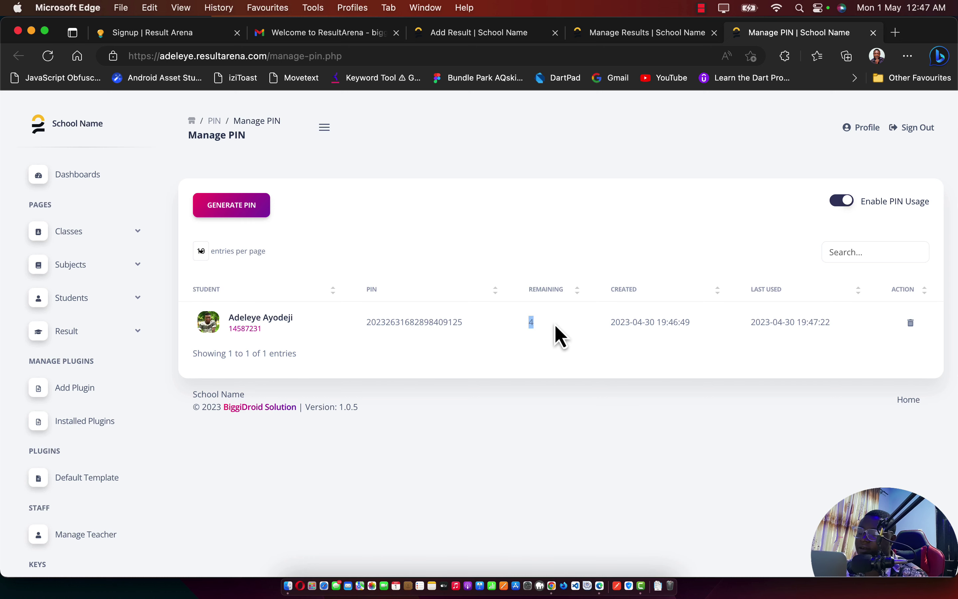
Reload and resubmit the student's result page three times to spend PIN uses.
key("super+Tab")
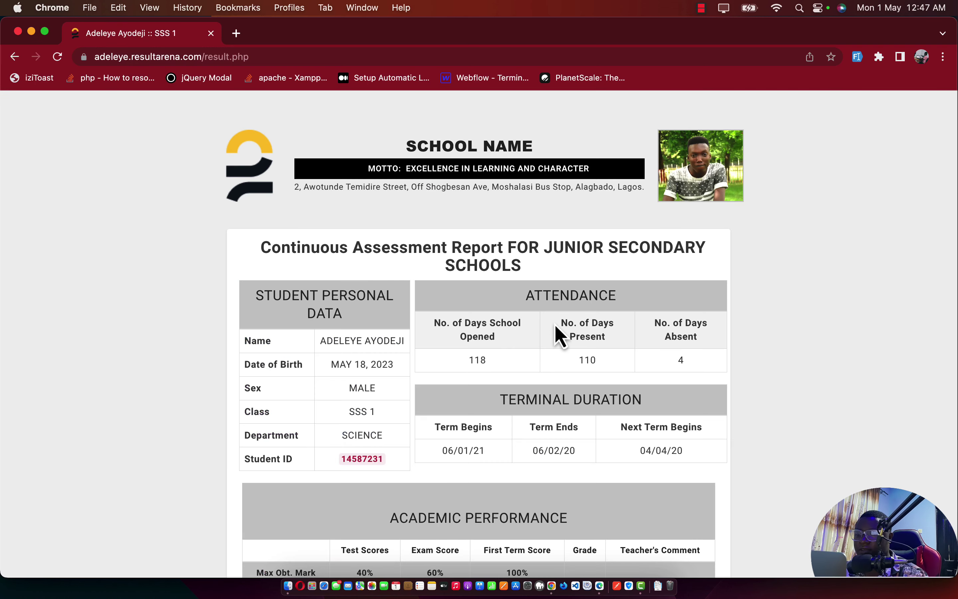
key("super+r")
key("Return")
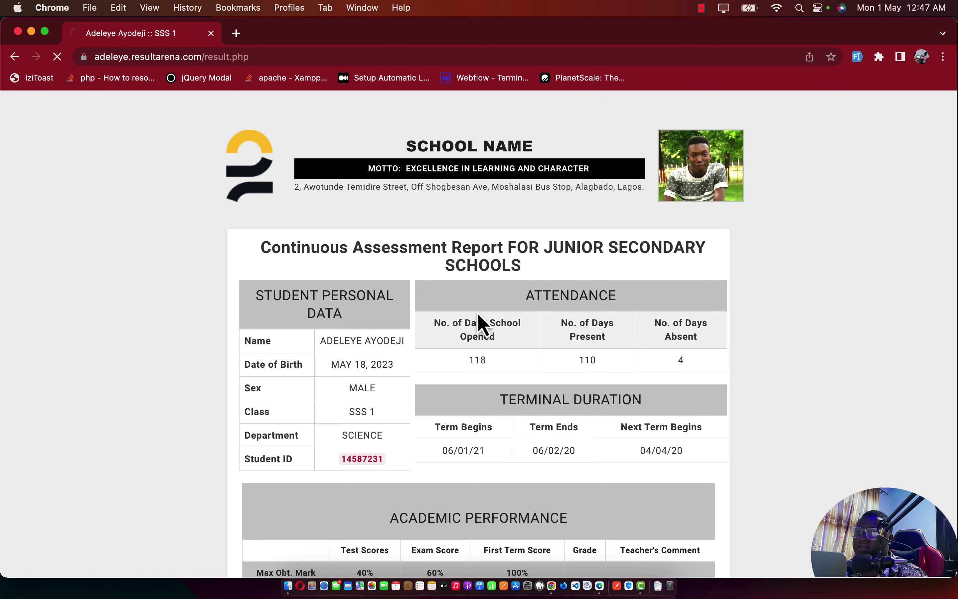
key("super+Tab")
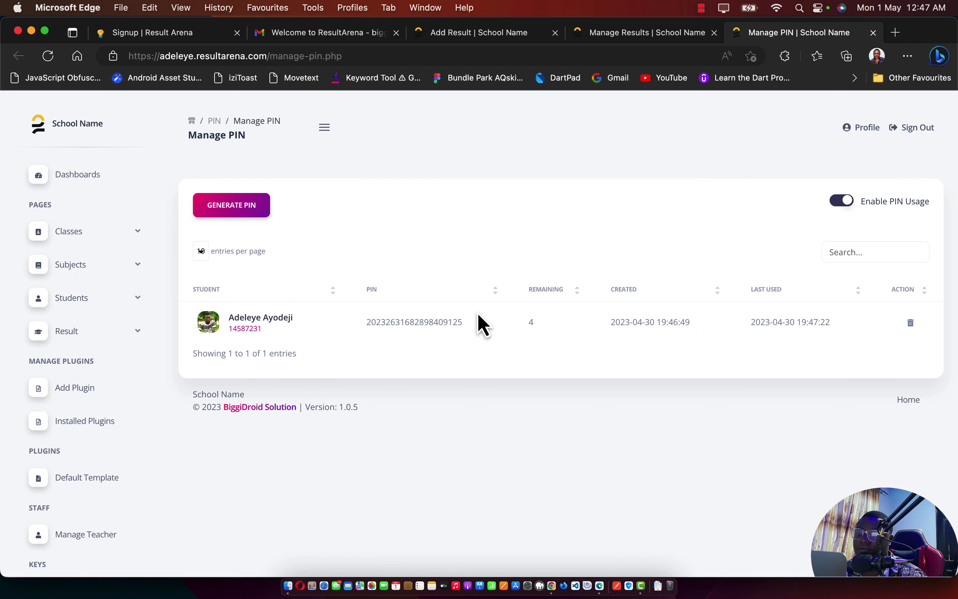
key("super+Tab")
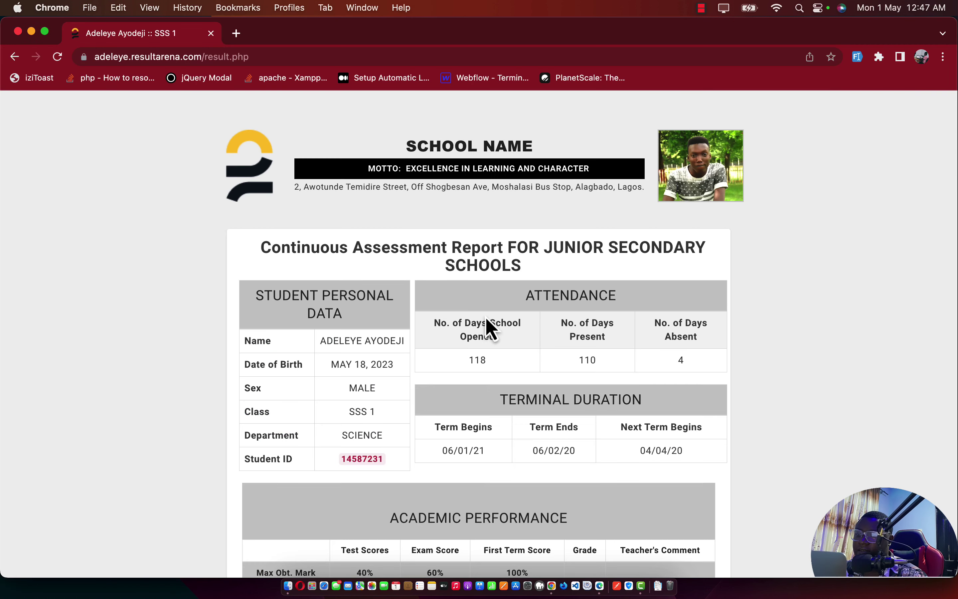
key("super+r")
key("Return")
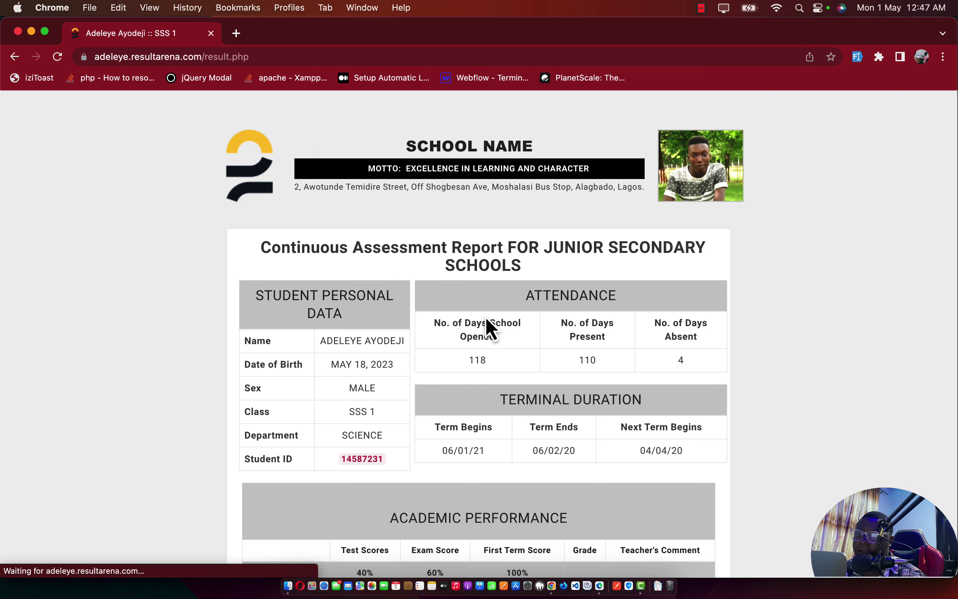
key("super+Tab")
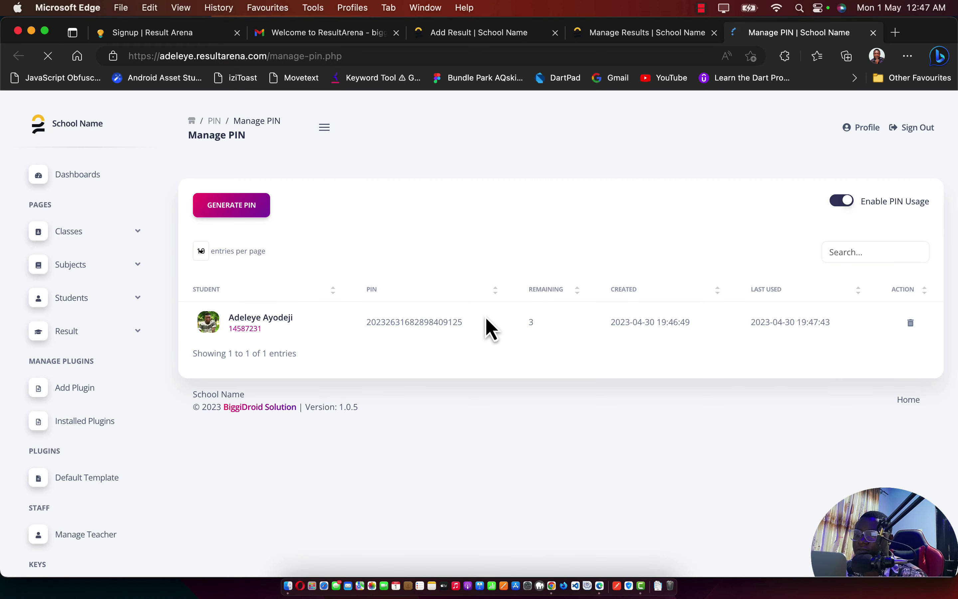
key("super+Tab")
key("super+r")
key("Return")
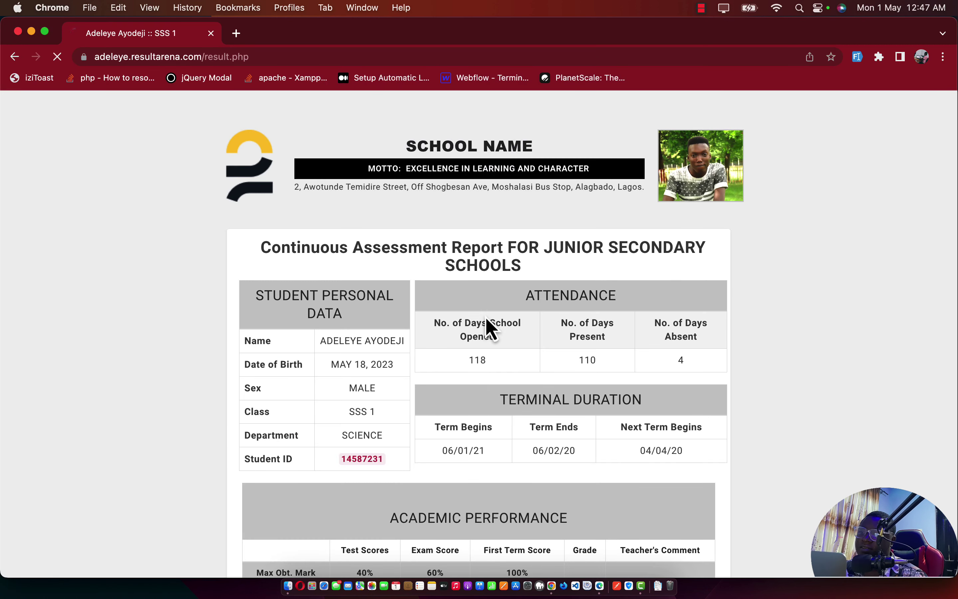
Keep refreshing the PIN list and resubmitting the result until Remaining shows 0.
key("super+Tab")
key("super+r")
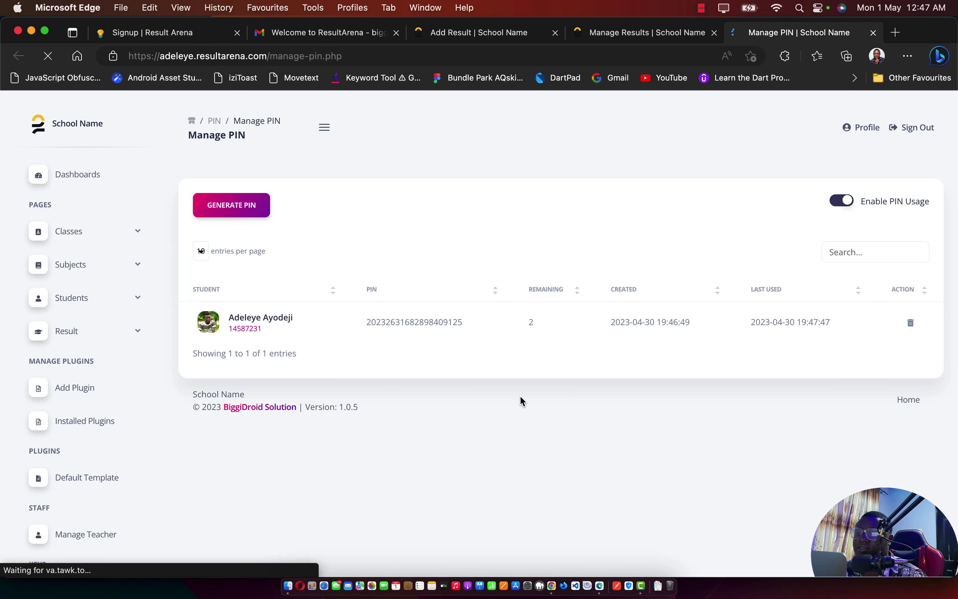
key("super+Tab")
key("super+r")
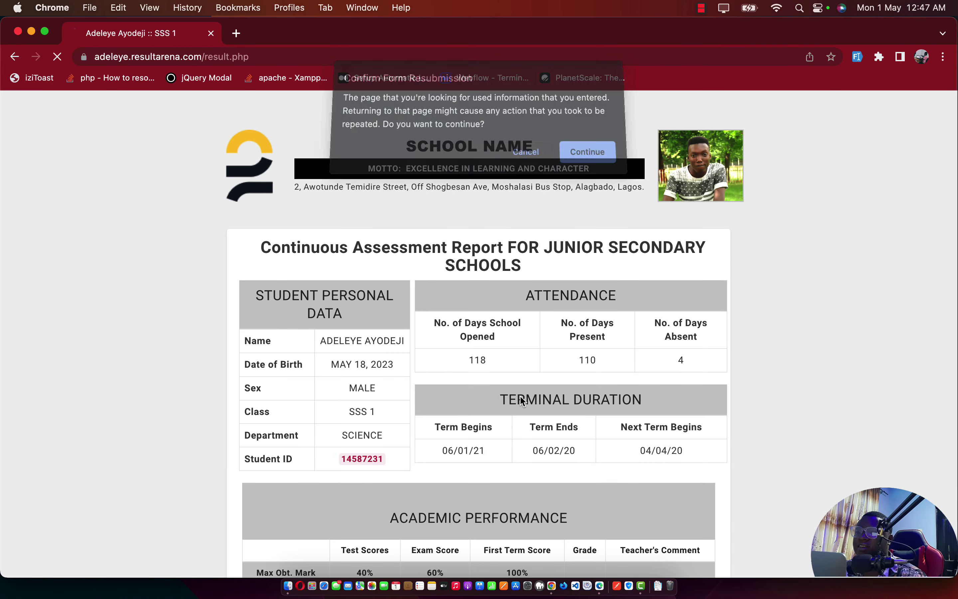
key("Return")
key("super+Tab")
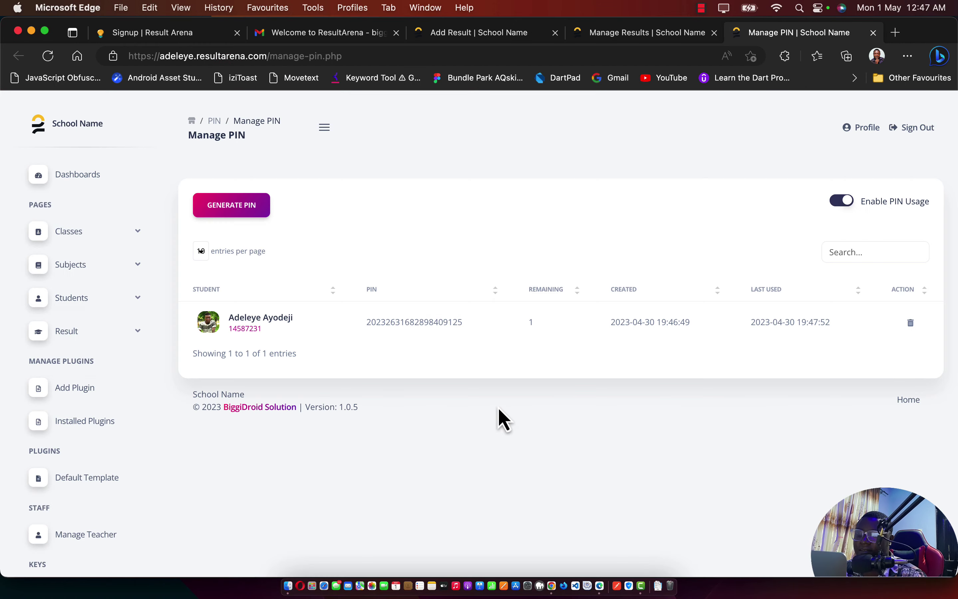
key("super+r")
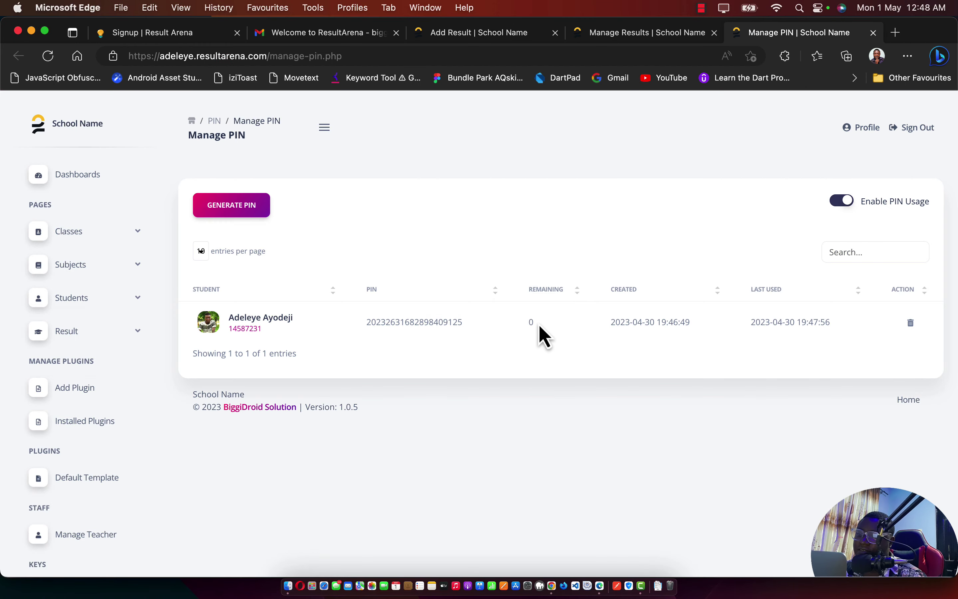
key("super+Tab")
key("super+r")
key("Return")
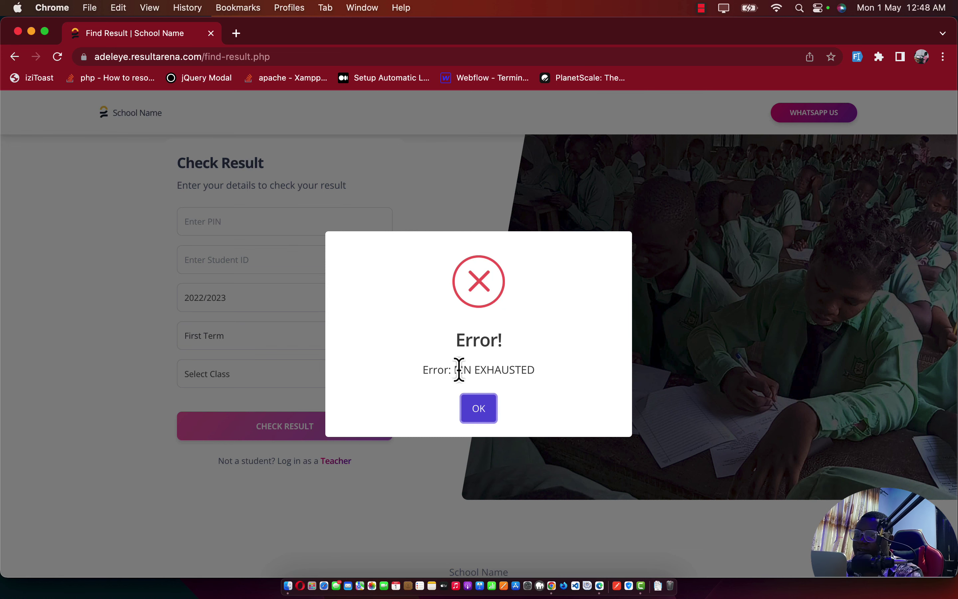
Dismiss the PIN EXHAUSTED error and paste the used-up PIN into Check Result.
left_click(482, 415)
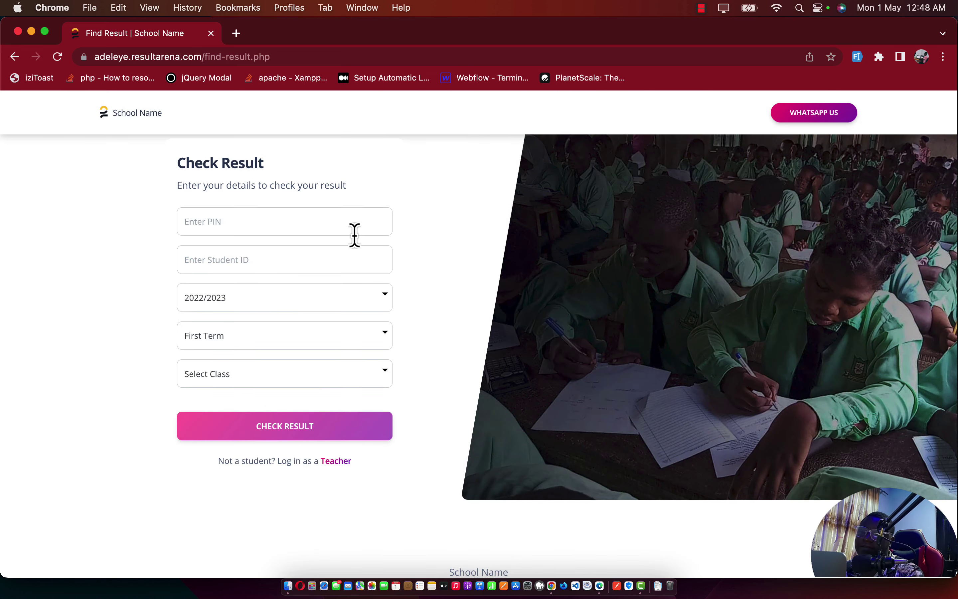
key("super+Tab")
double_click(413, 321)
key("super+c")
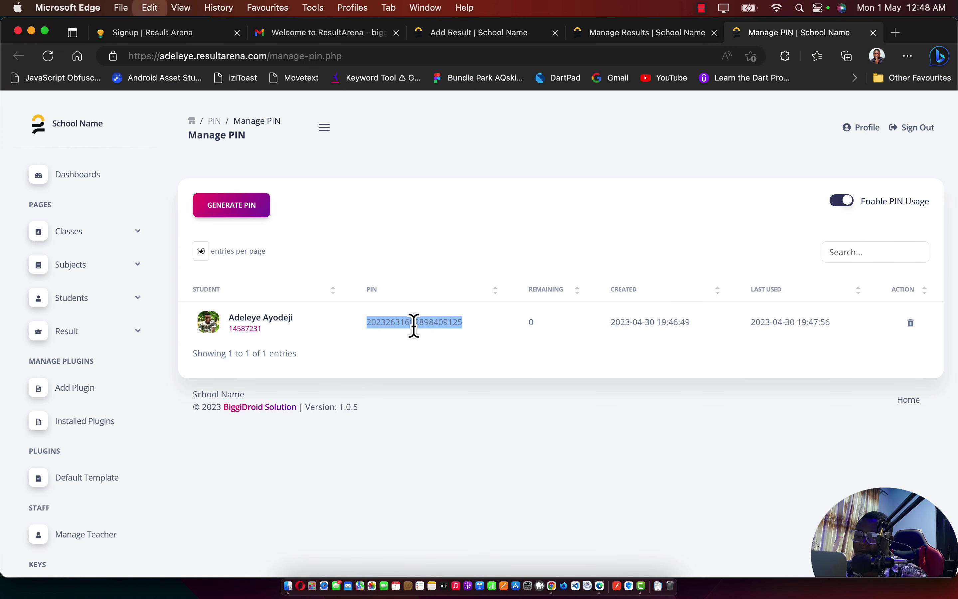
key("super+Tab")
left_click(296, 221)
key("super+v")
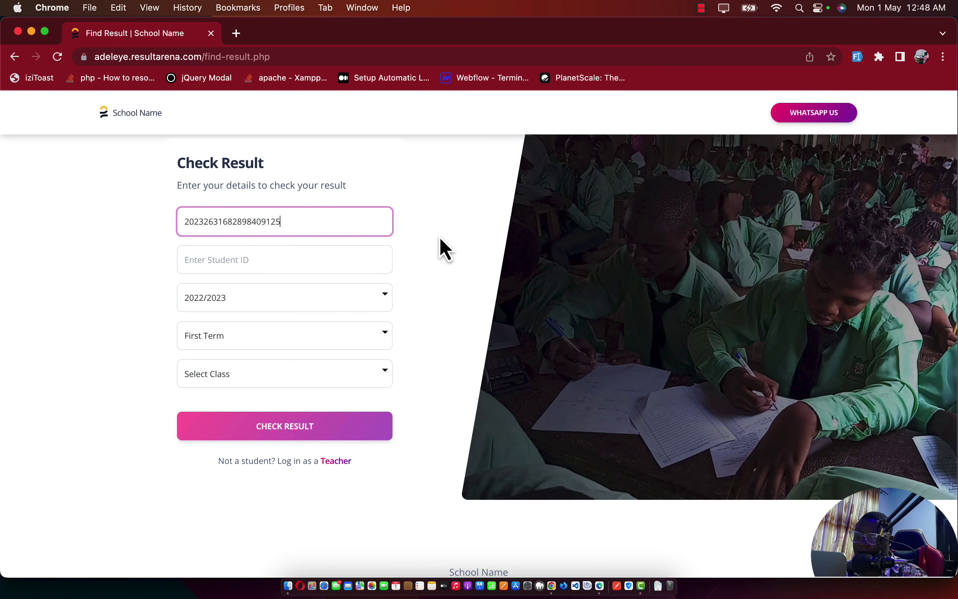
left_click(443, 241)
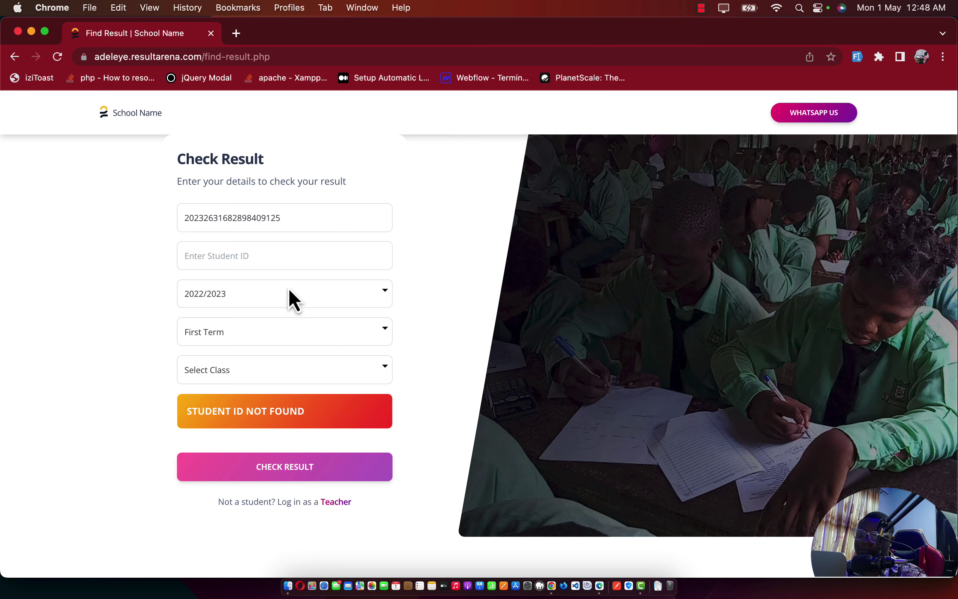
Copy the student ID from the PIN list and paste it into the form.
left_click(262, 258)
key("super+Tab")
left_click(248, 328)
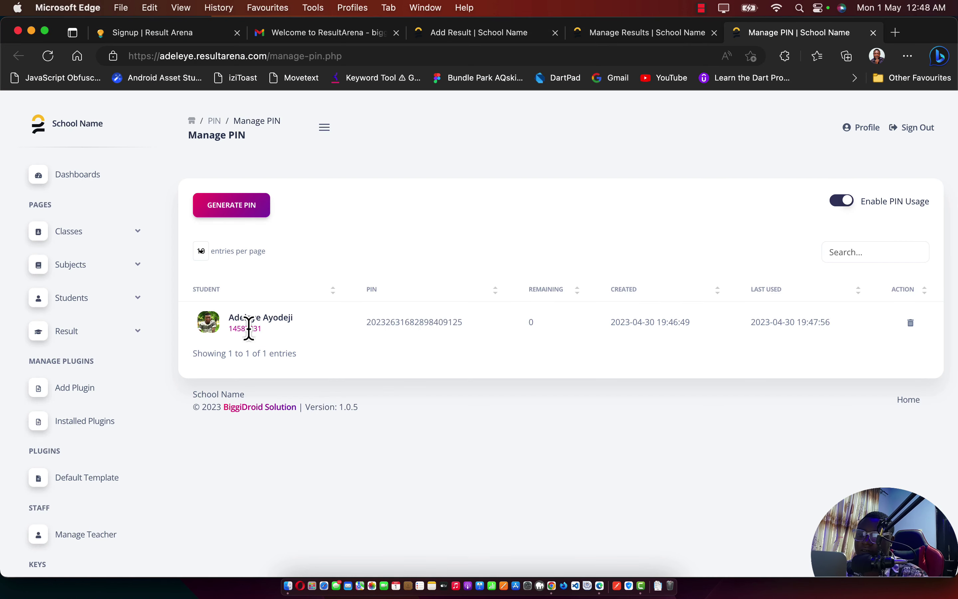
key("super+Tab")
key("super+v")
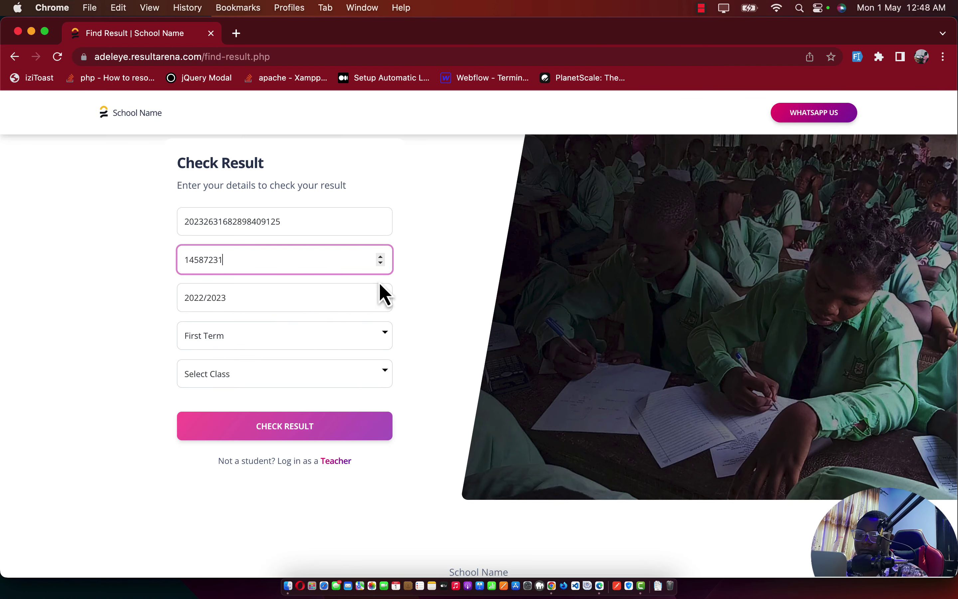
key("Return")
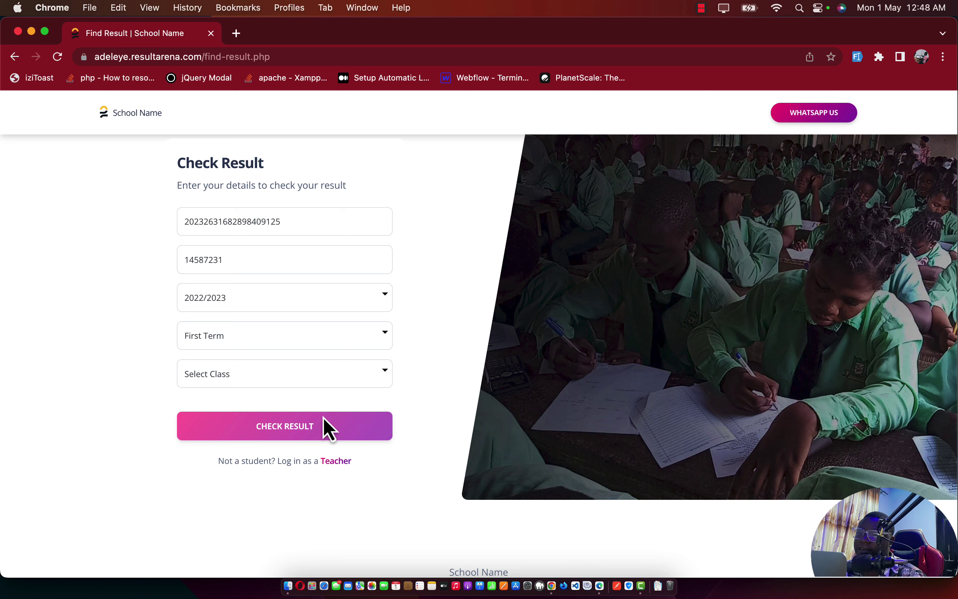
Keep First Term, choose SSS 1, and submit the check, which is refused.
left_click(254, 337)
left_click(255, 336)
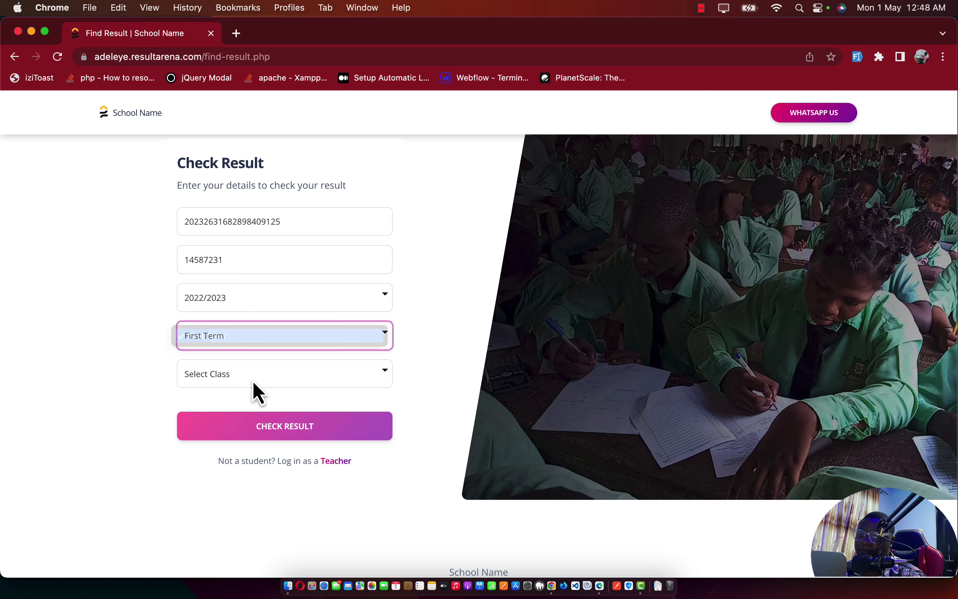
left_click(254, 381)
left_click(248, 388)
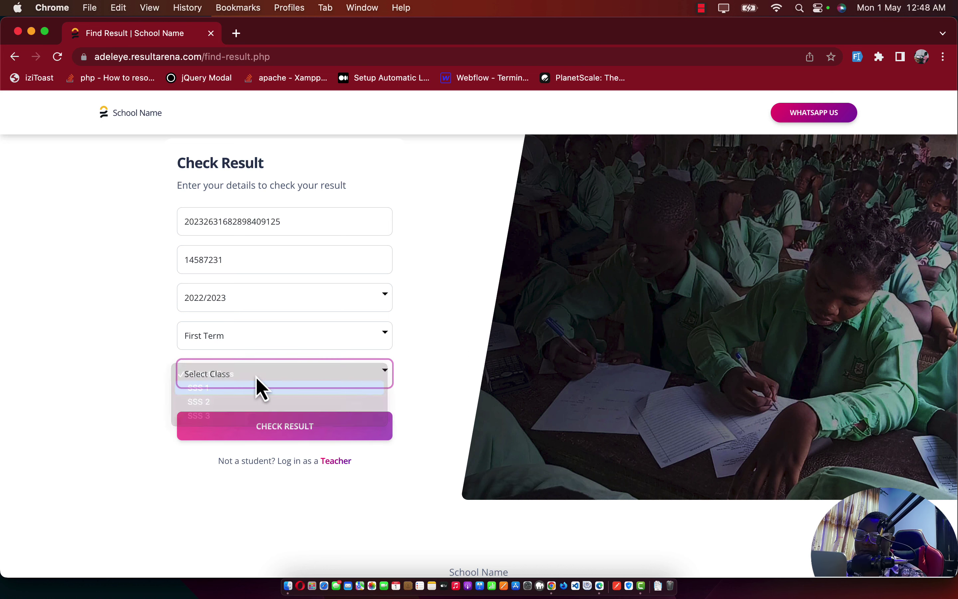
left_click(285, 254)
key("Return")
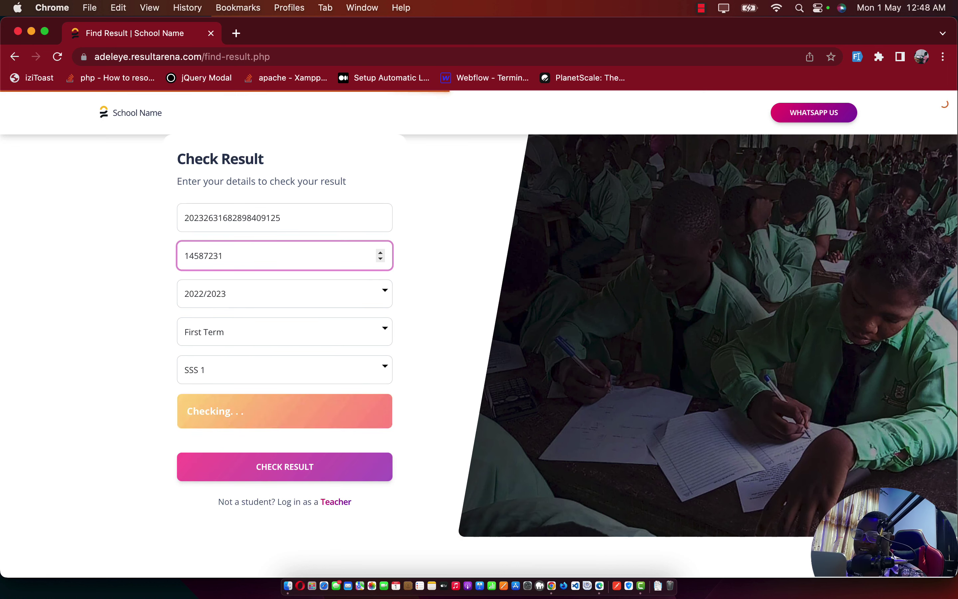
key("Return")
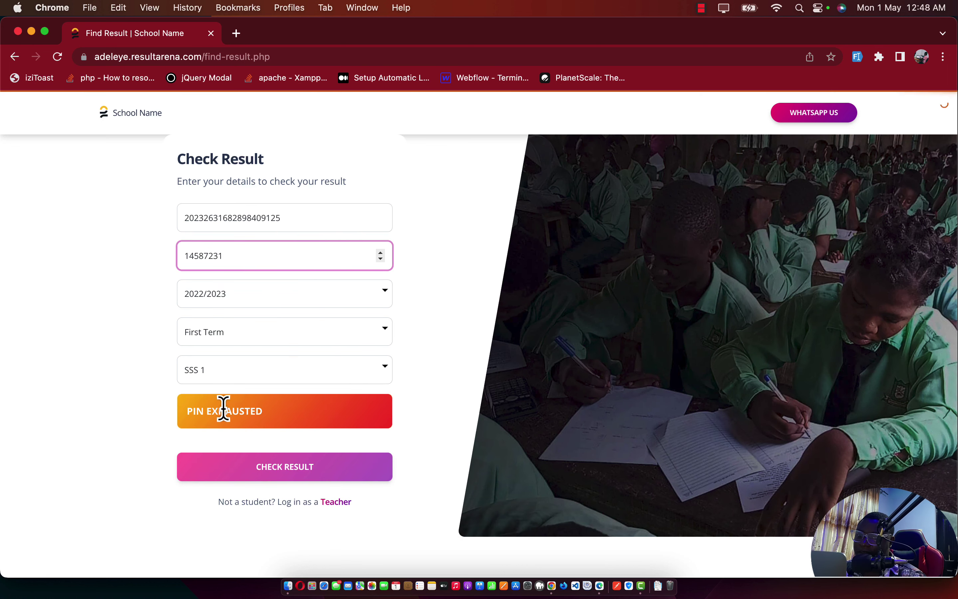
key("super+Tab")
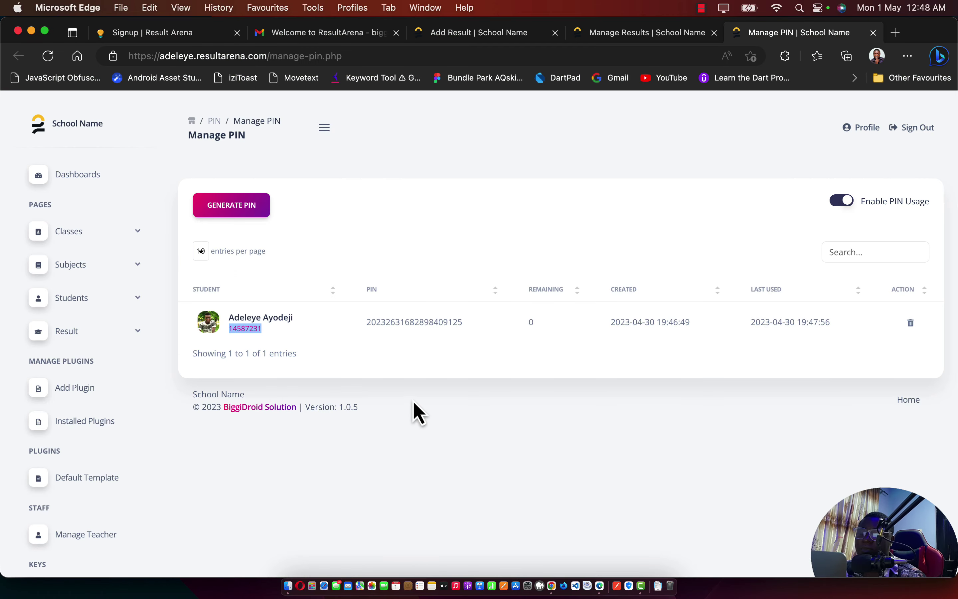
Disable Enable PIN Usage and reload the Check Result page so the PIN field disappears.
left_click(842, 201)
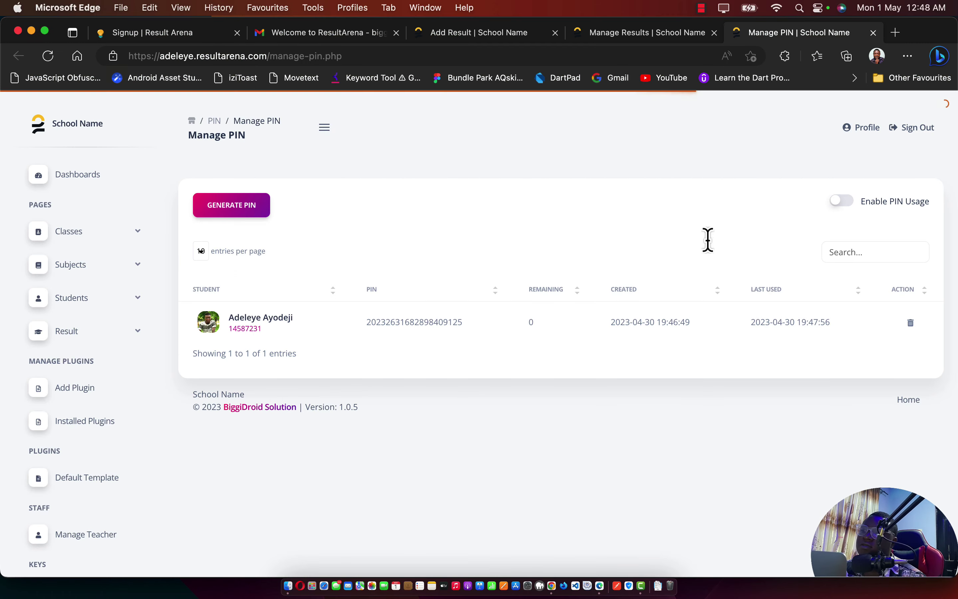
key("super+Tab")
key("Return")
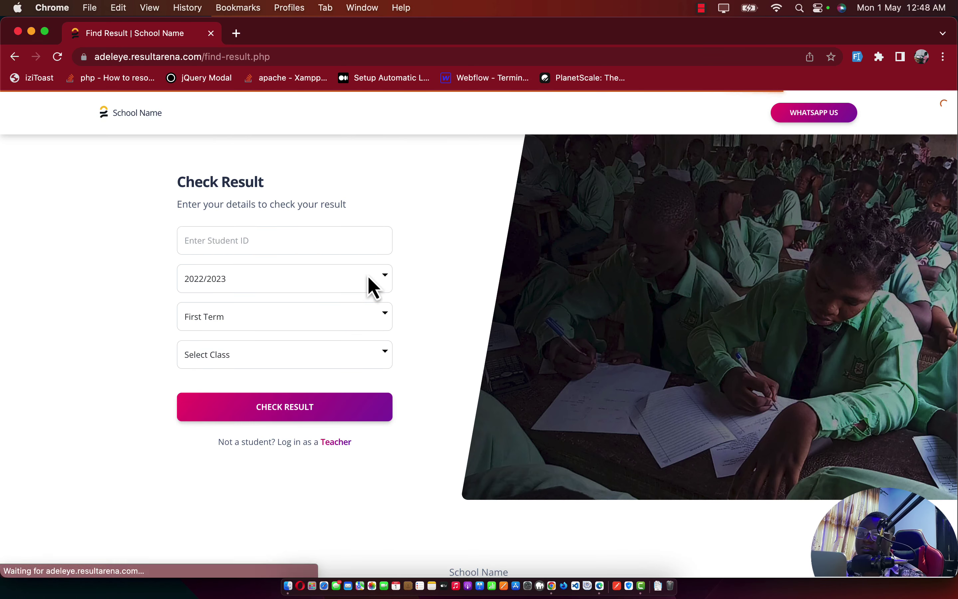
Check the student's SSS 1 result using only the copied student ID, without a PIN.
key("super+Tab")
double_click(248, 319)
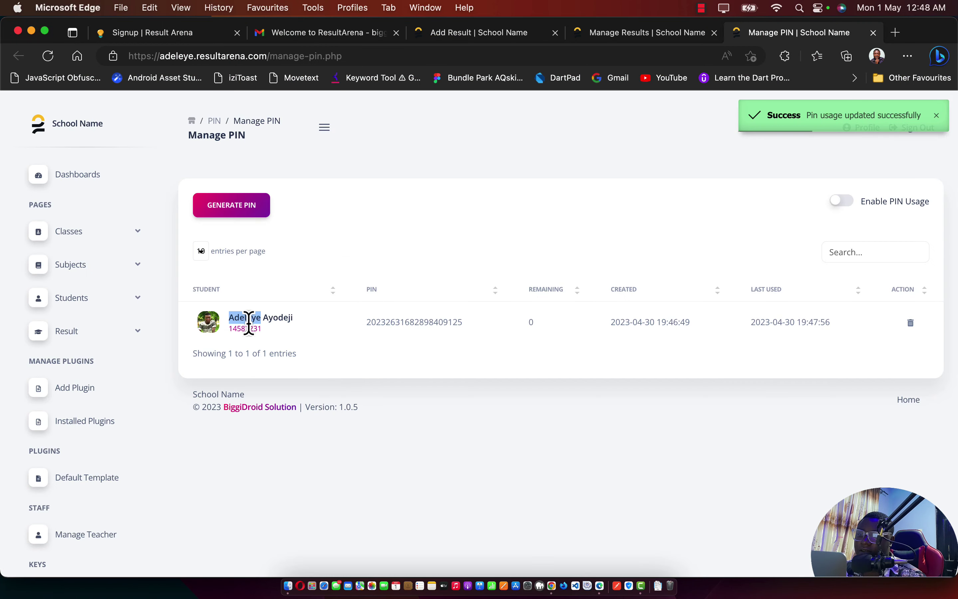
key("super+Tab")
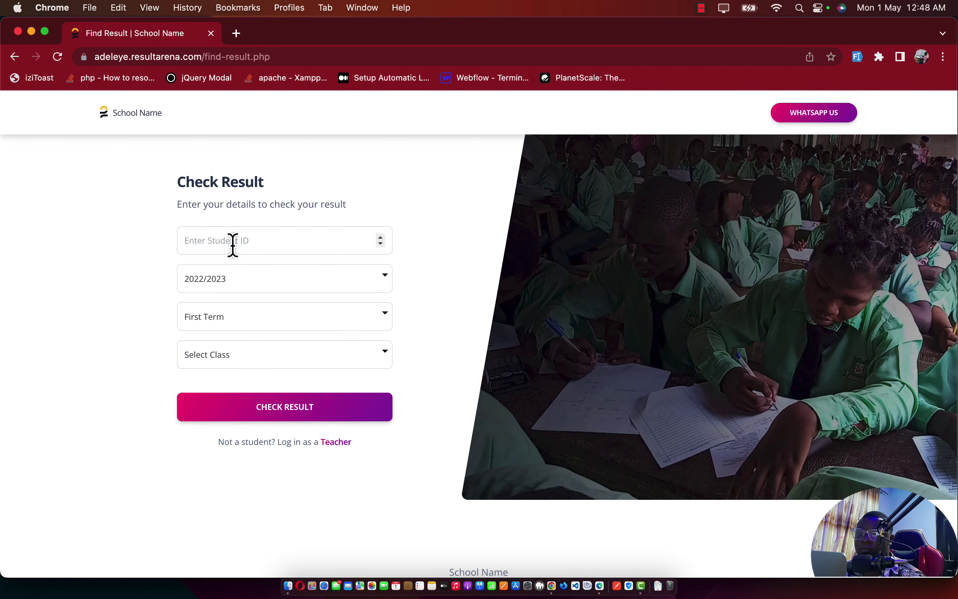
left_click(231, 243)
type("14587231")
left_click(278, 358)
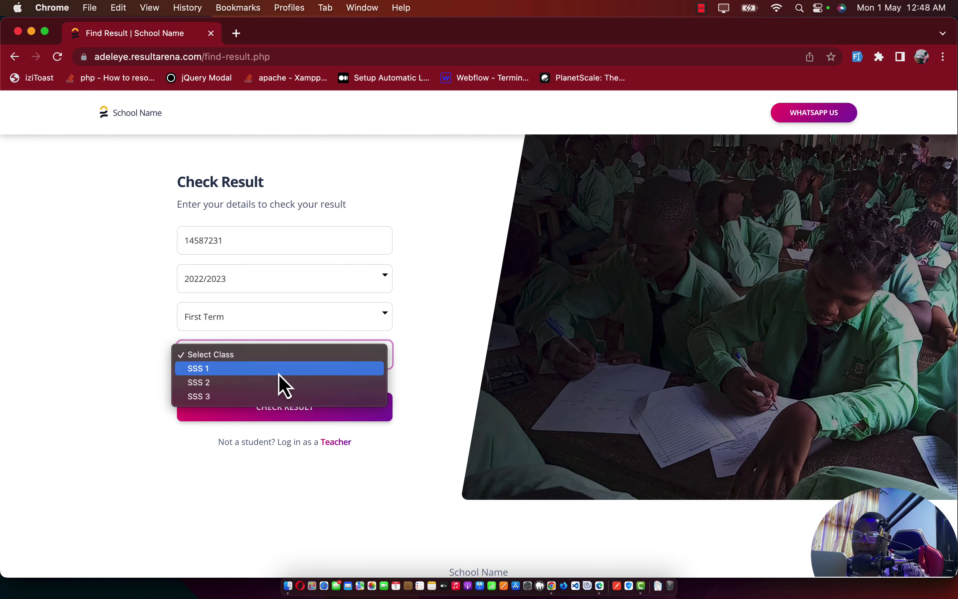
left_click(279, 372)
left_click(296, 412)
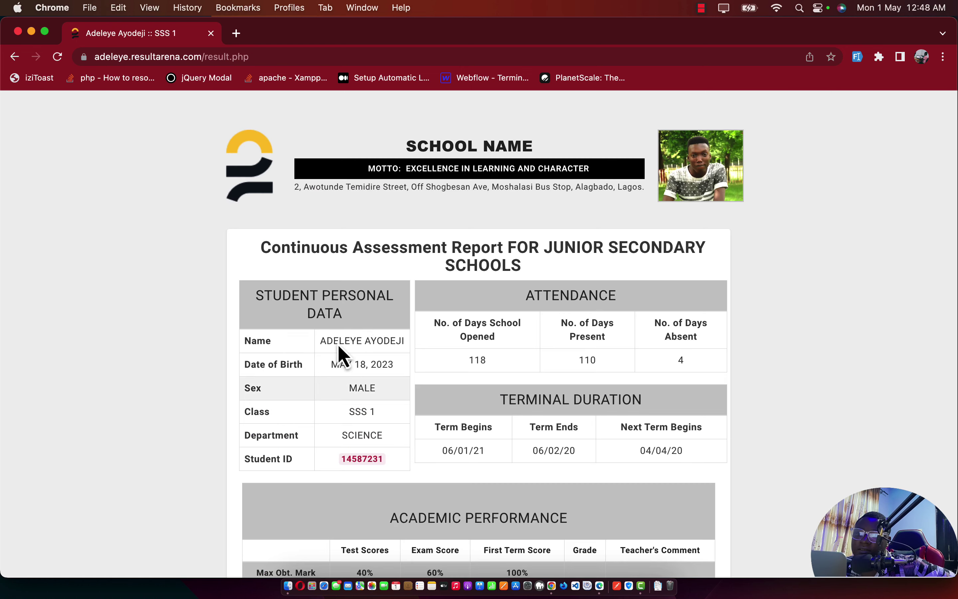
Scroll through the opened SSS 1 report, then return to the Manage PIN page.
scroll(356, 320, "down", 10)
scroll(356, 321, "up", 10)
scroll(356, 320, "down", 2)
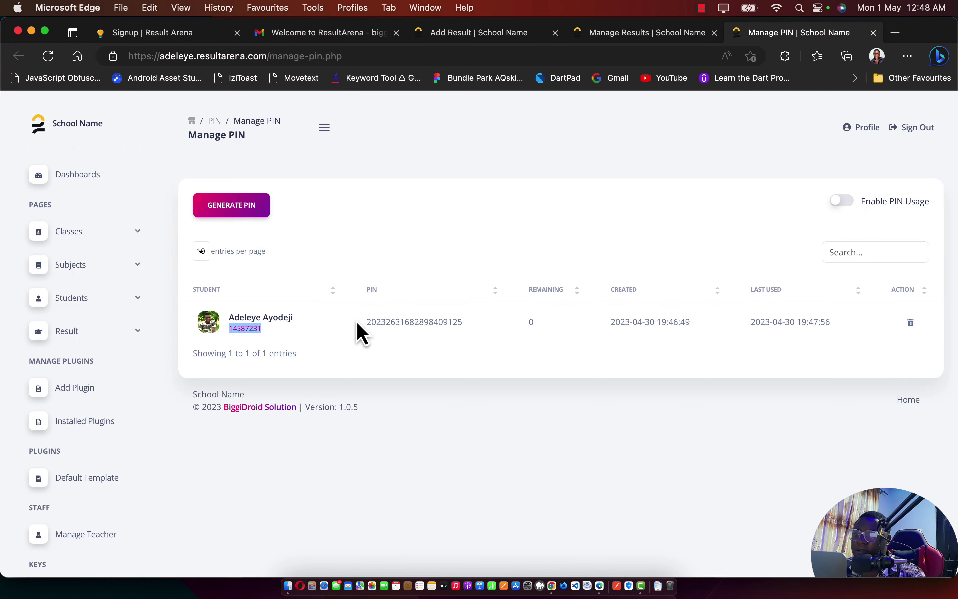
key("super+Tab")
left_click(460, 219)
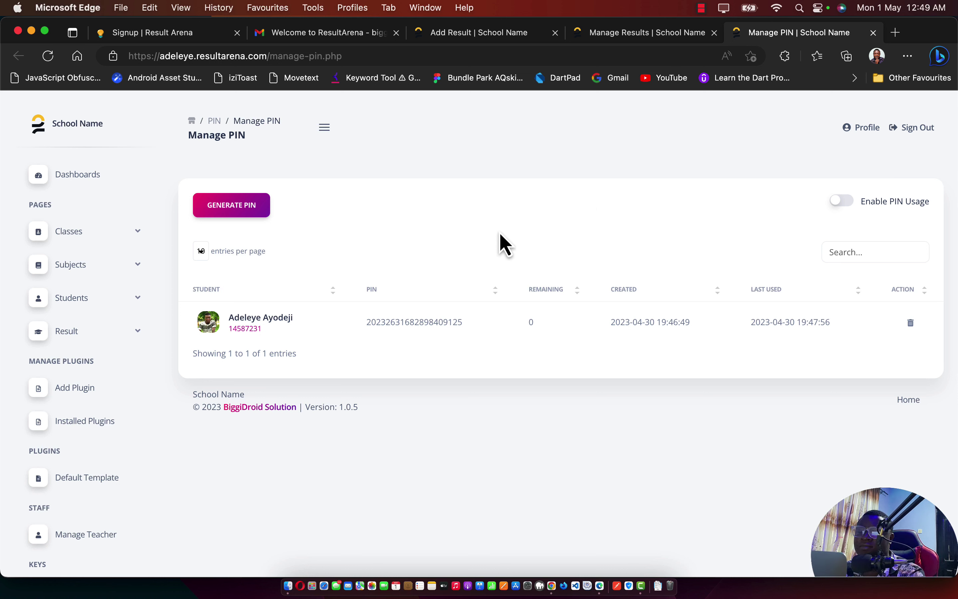
Open Dashboards from the admin sidebar to view student, subject, class and result counts.
left_click(82, 175)
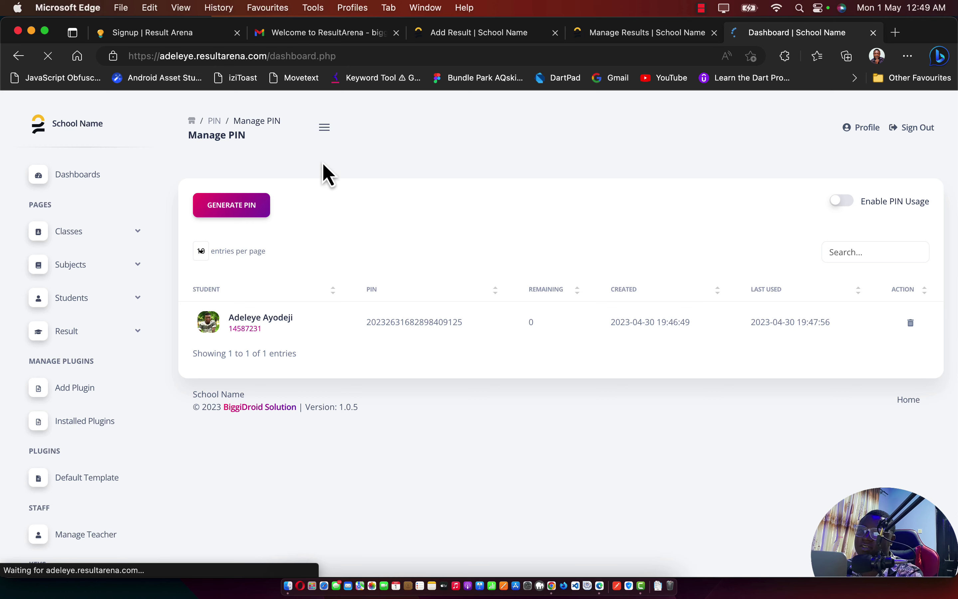